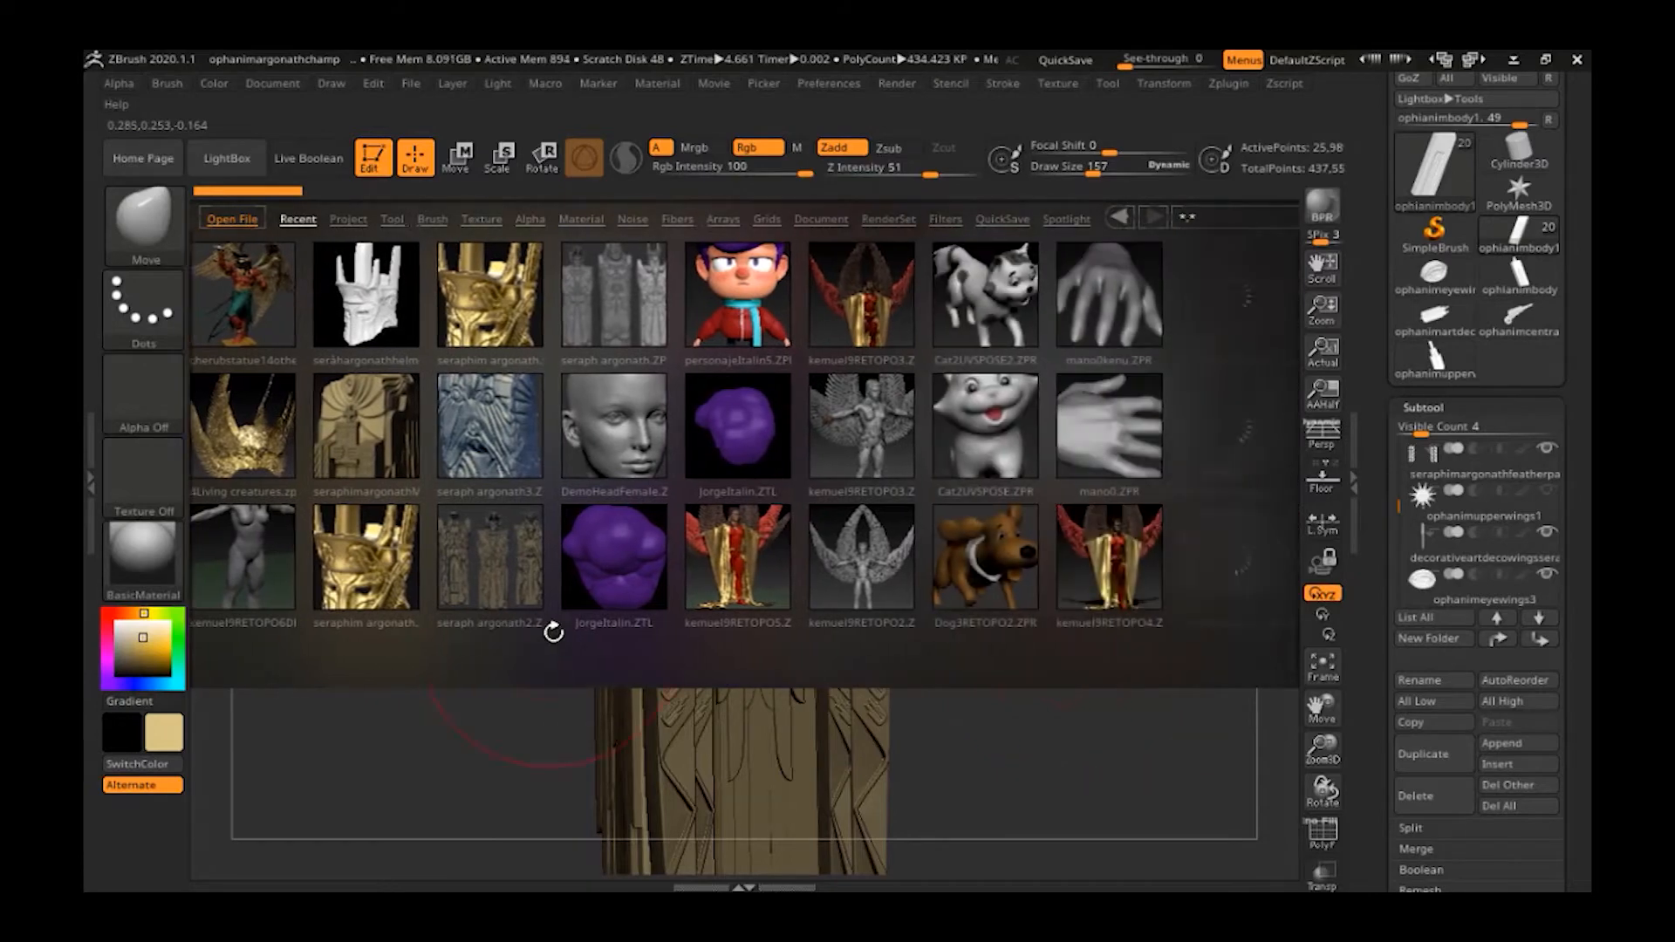
Find the Lion expo3.ZTL model among the recent files, load it and turn it to a front three-quarter view.
scroll(1110, 625, "down", 3)
scroll(940, 629, "down", 5)
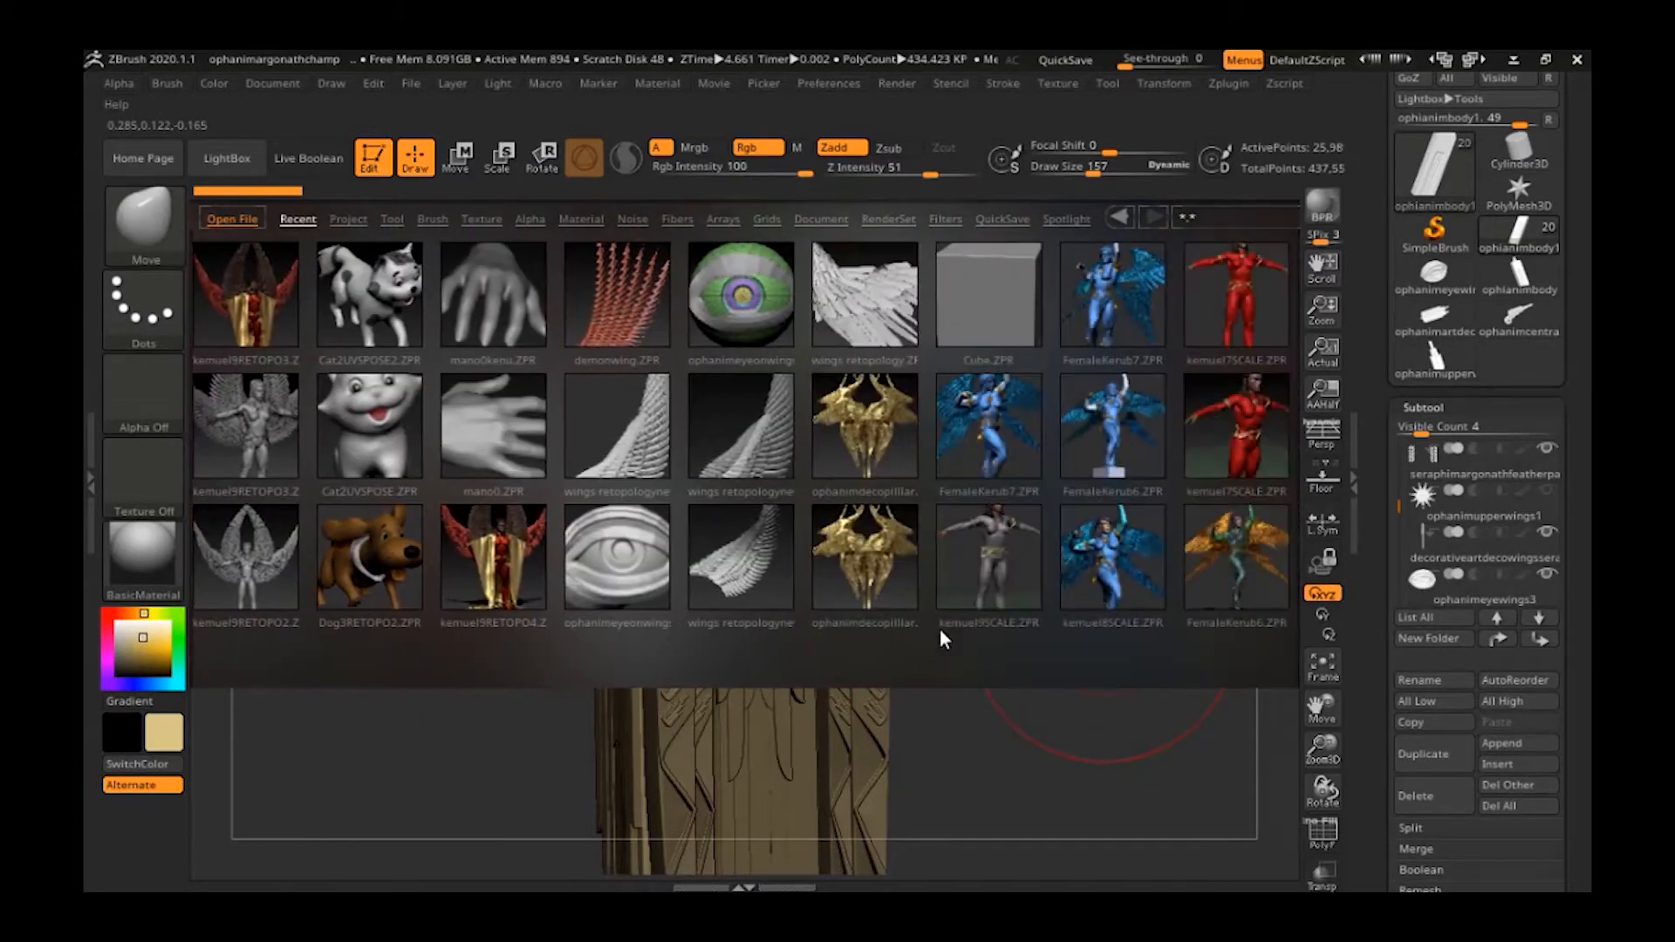
scroll(749, 616, "down", 8)
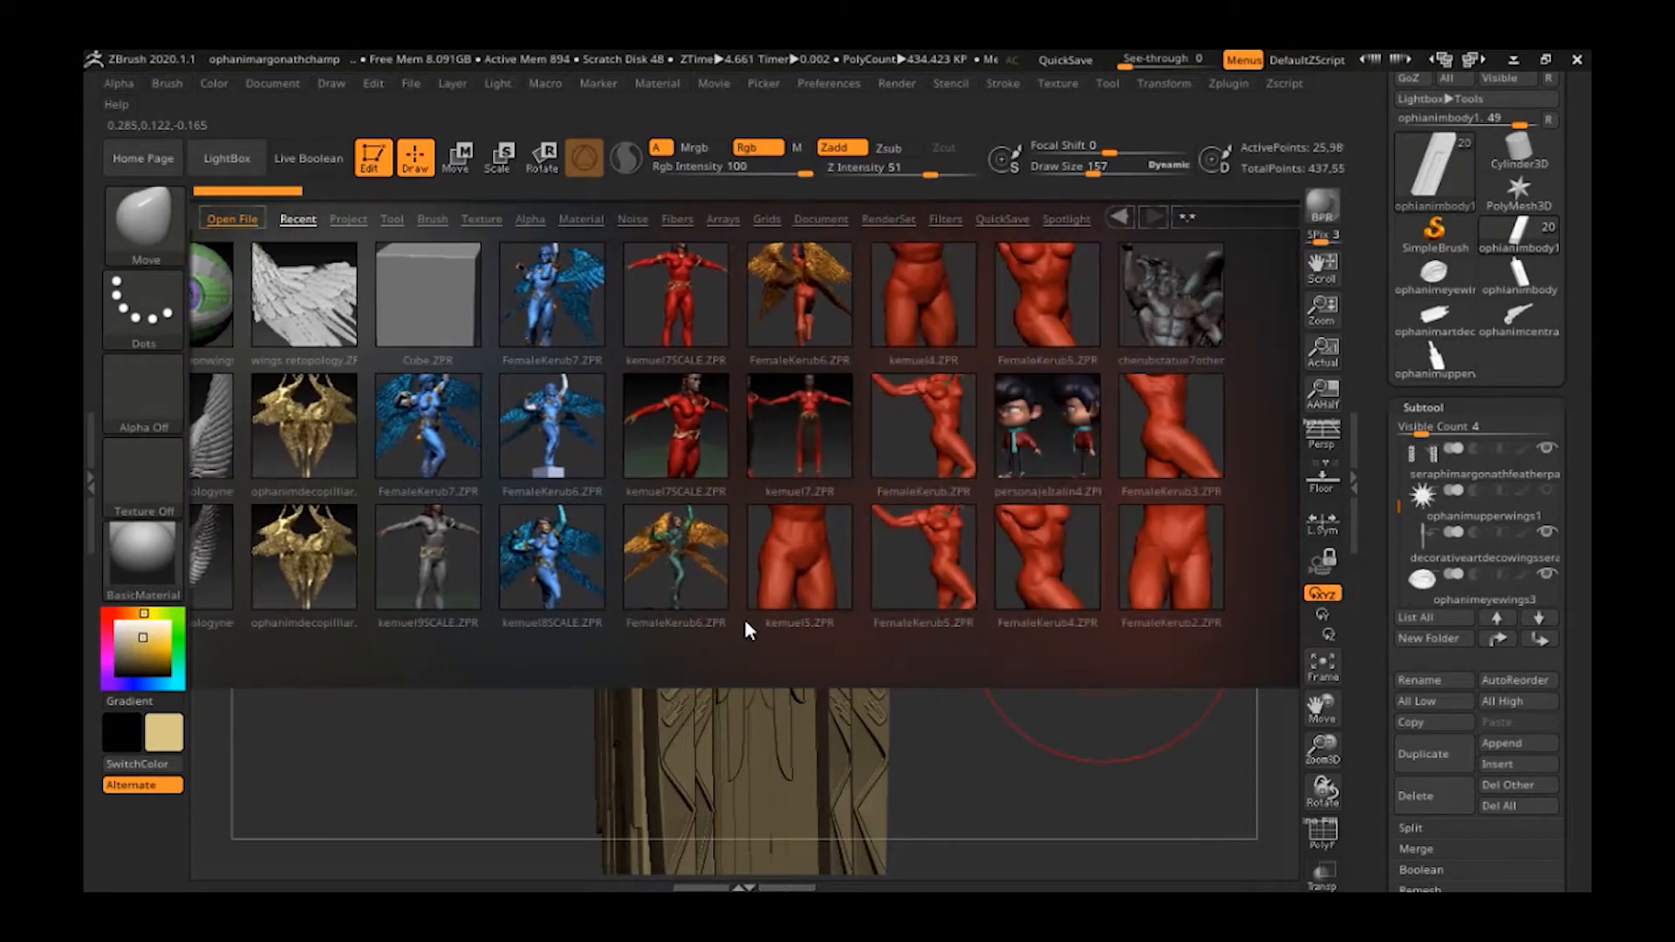
left_click_drag(695, 607, 1588, 574)
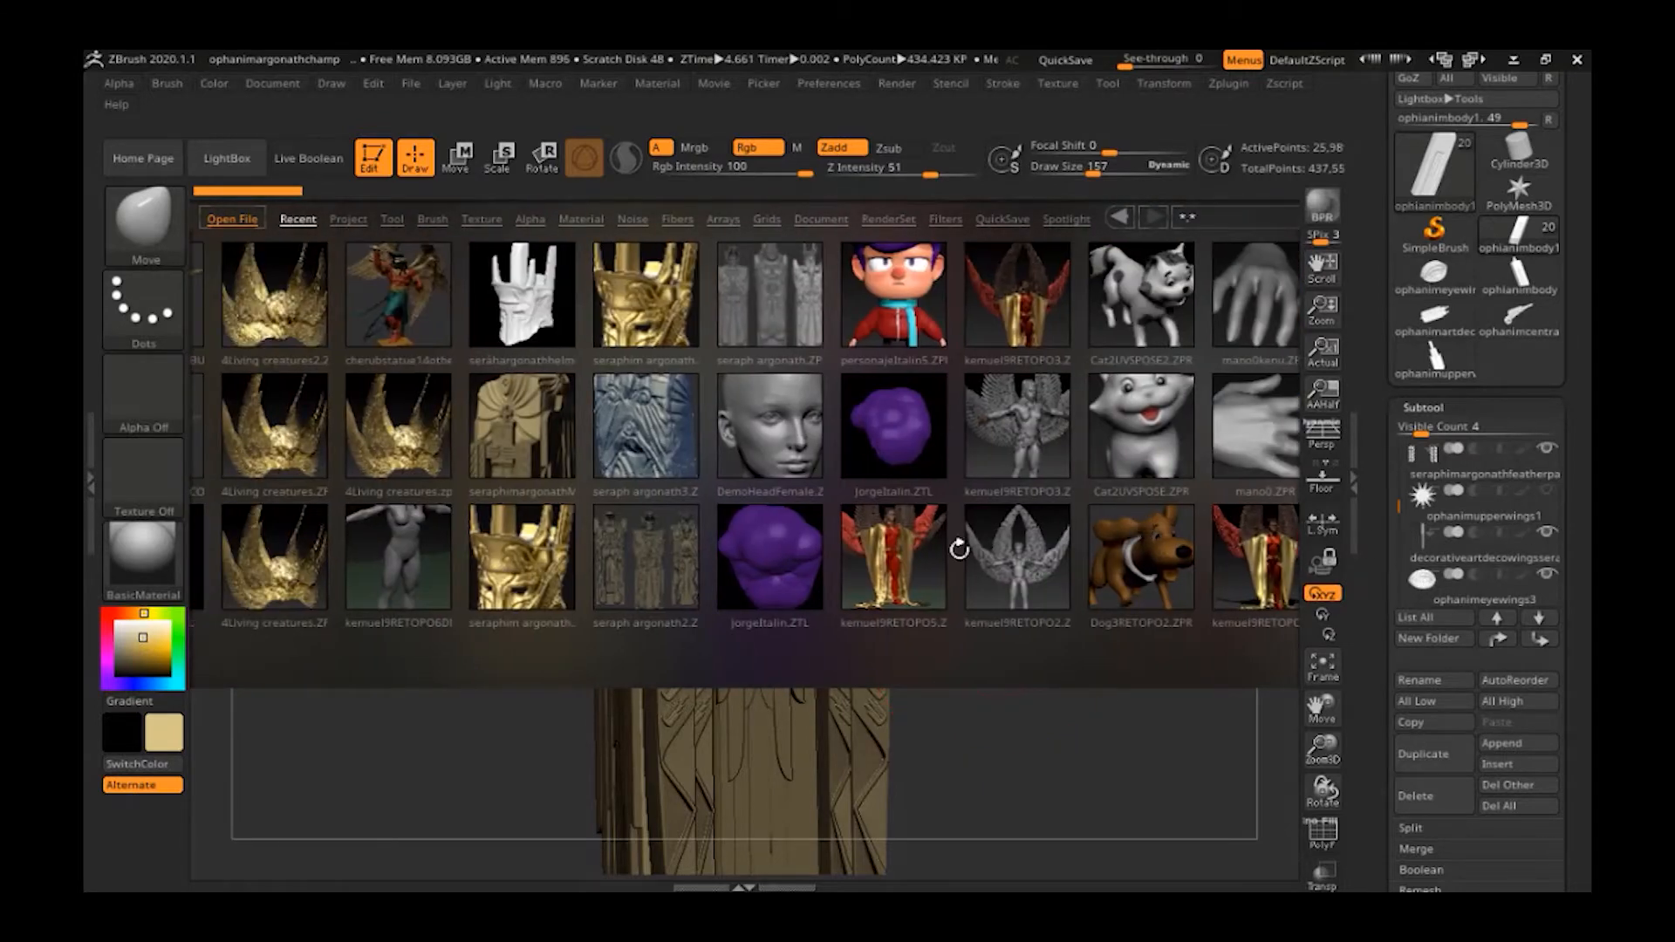
left_click_drag(449, 610, 583, 659)
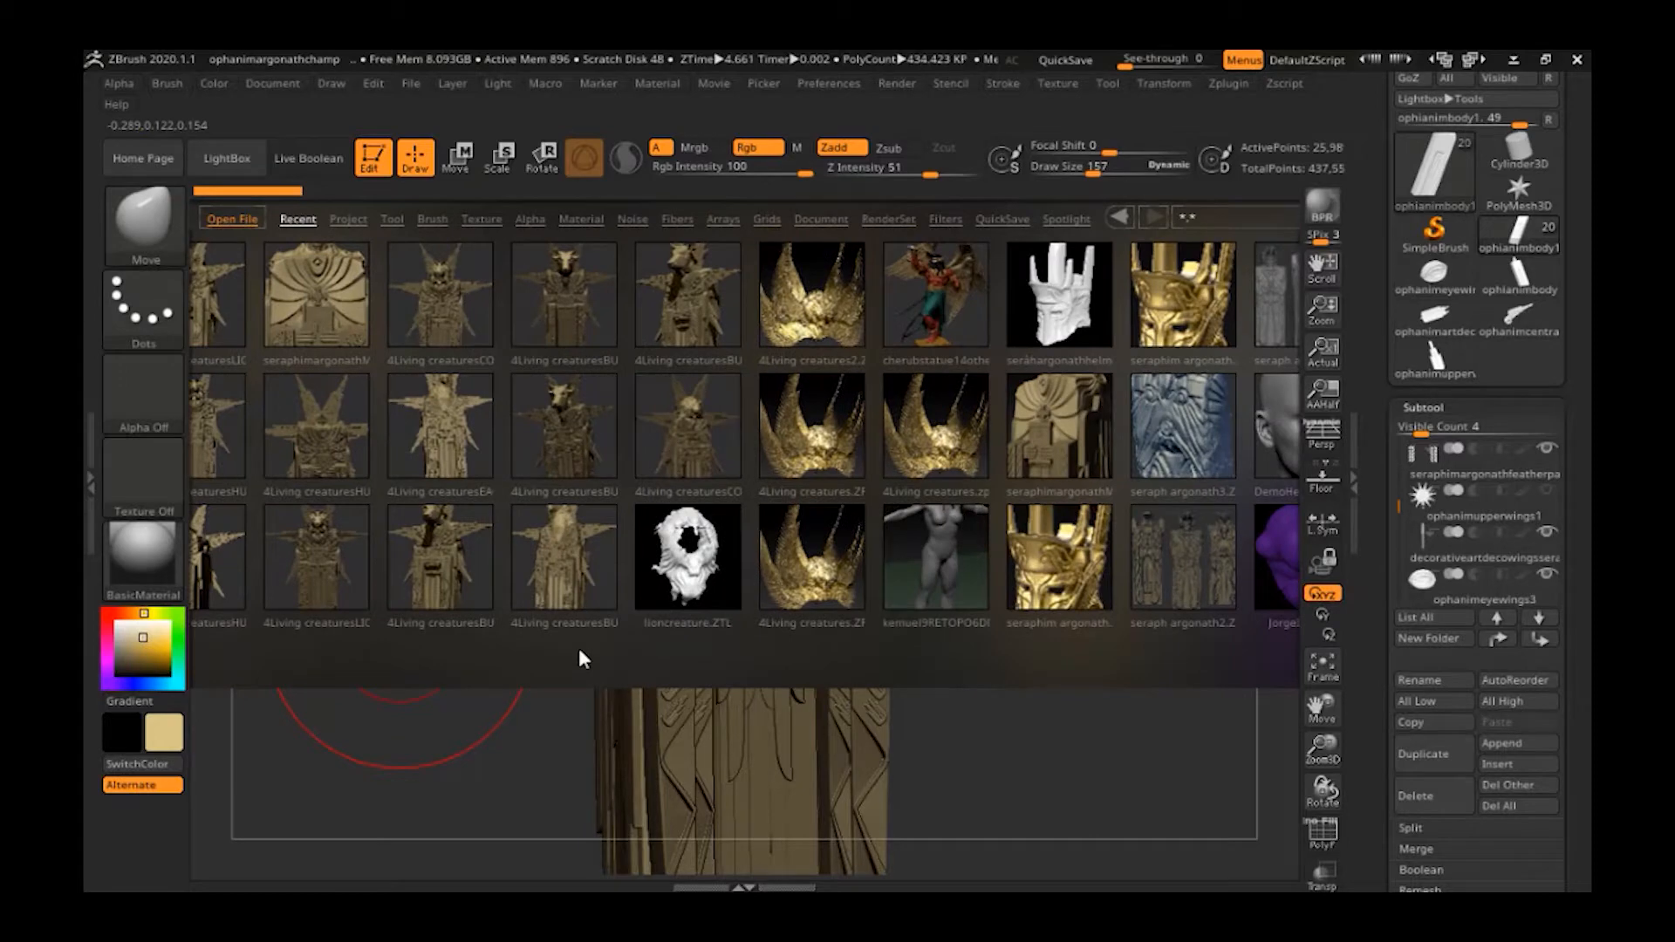
left_click_drag(580, 650, 1111, 659)
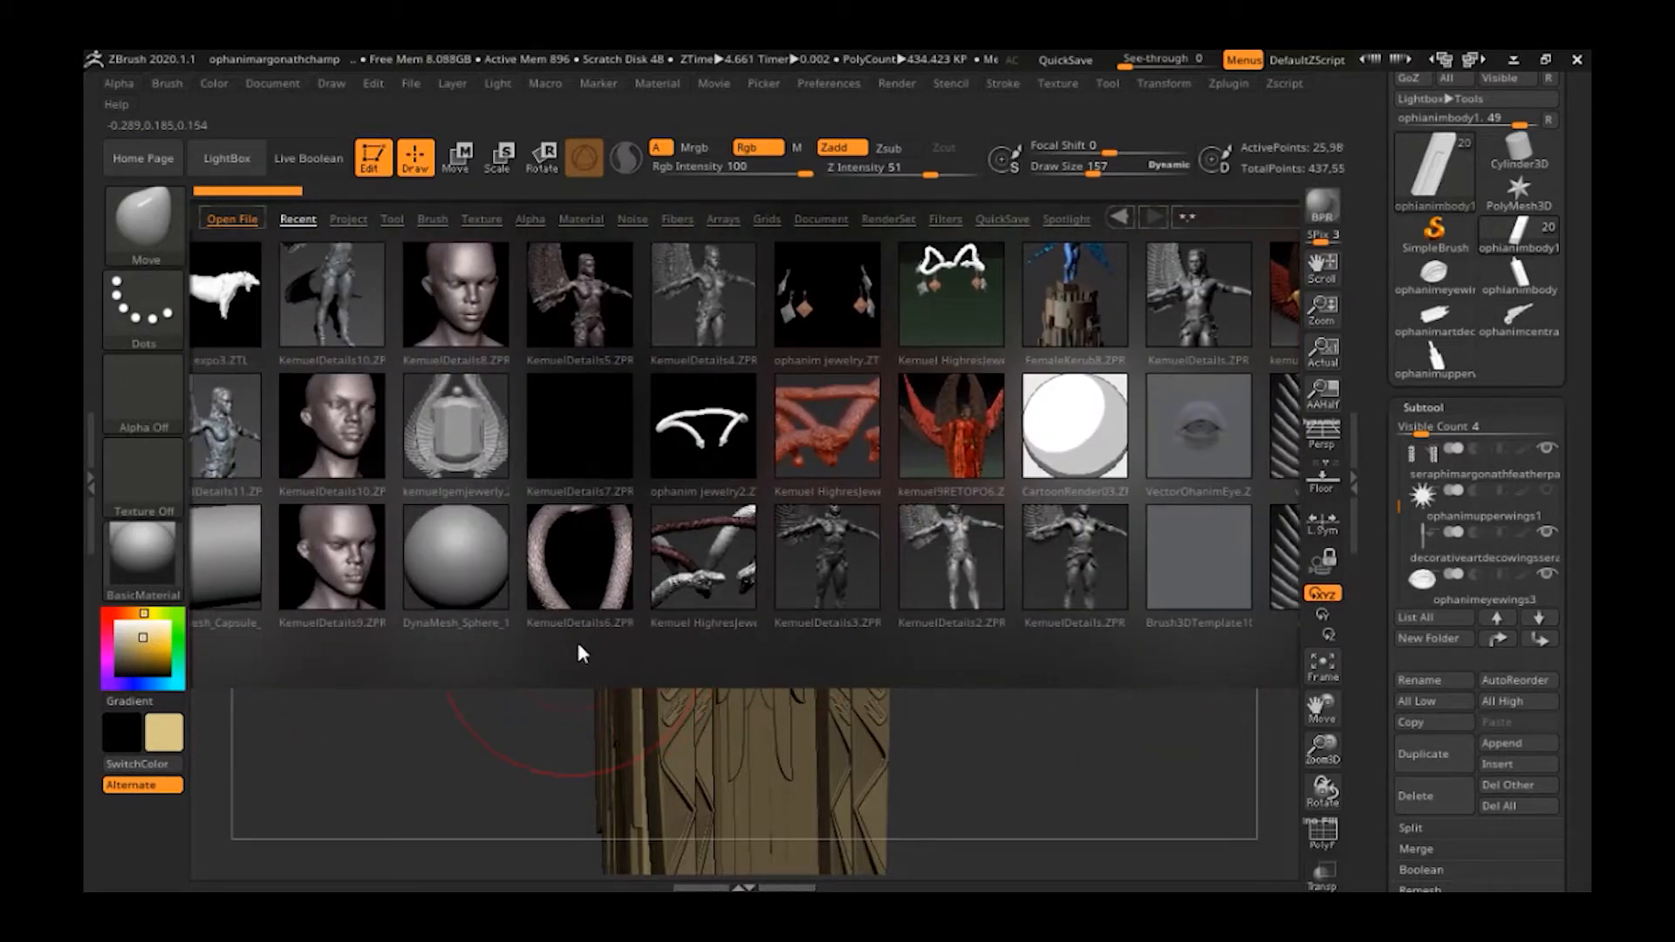
left_click_drag(576, 639, 837, 647)
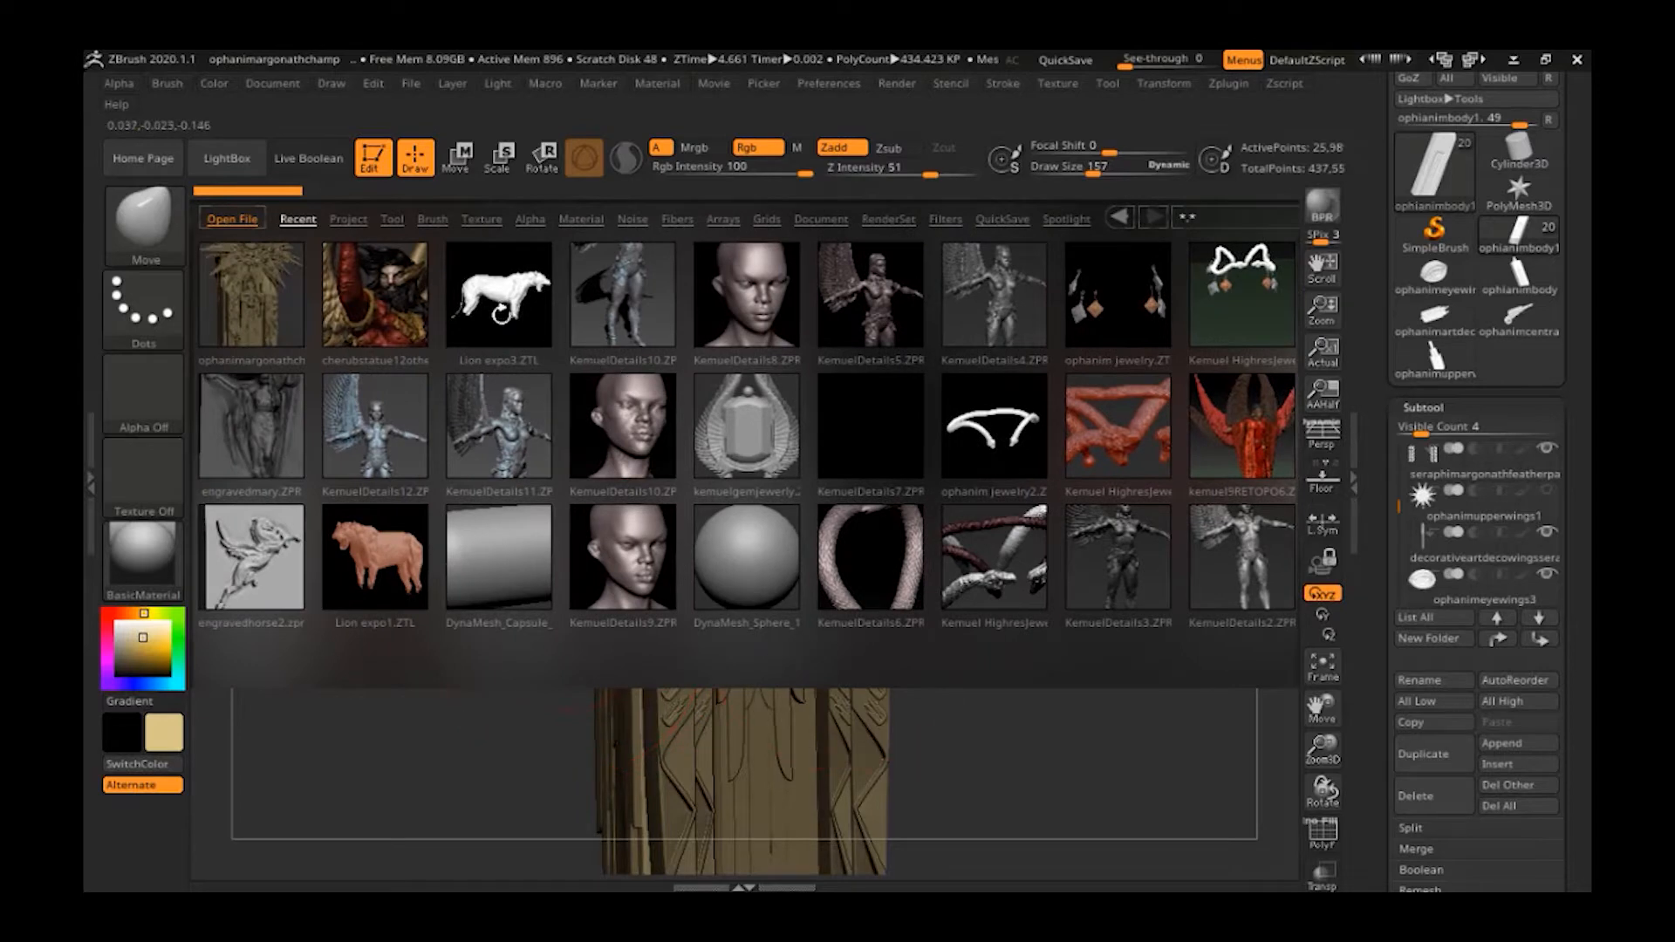
double_click(501, 312)
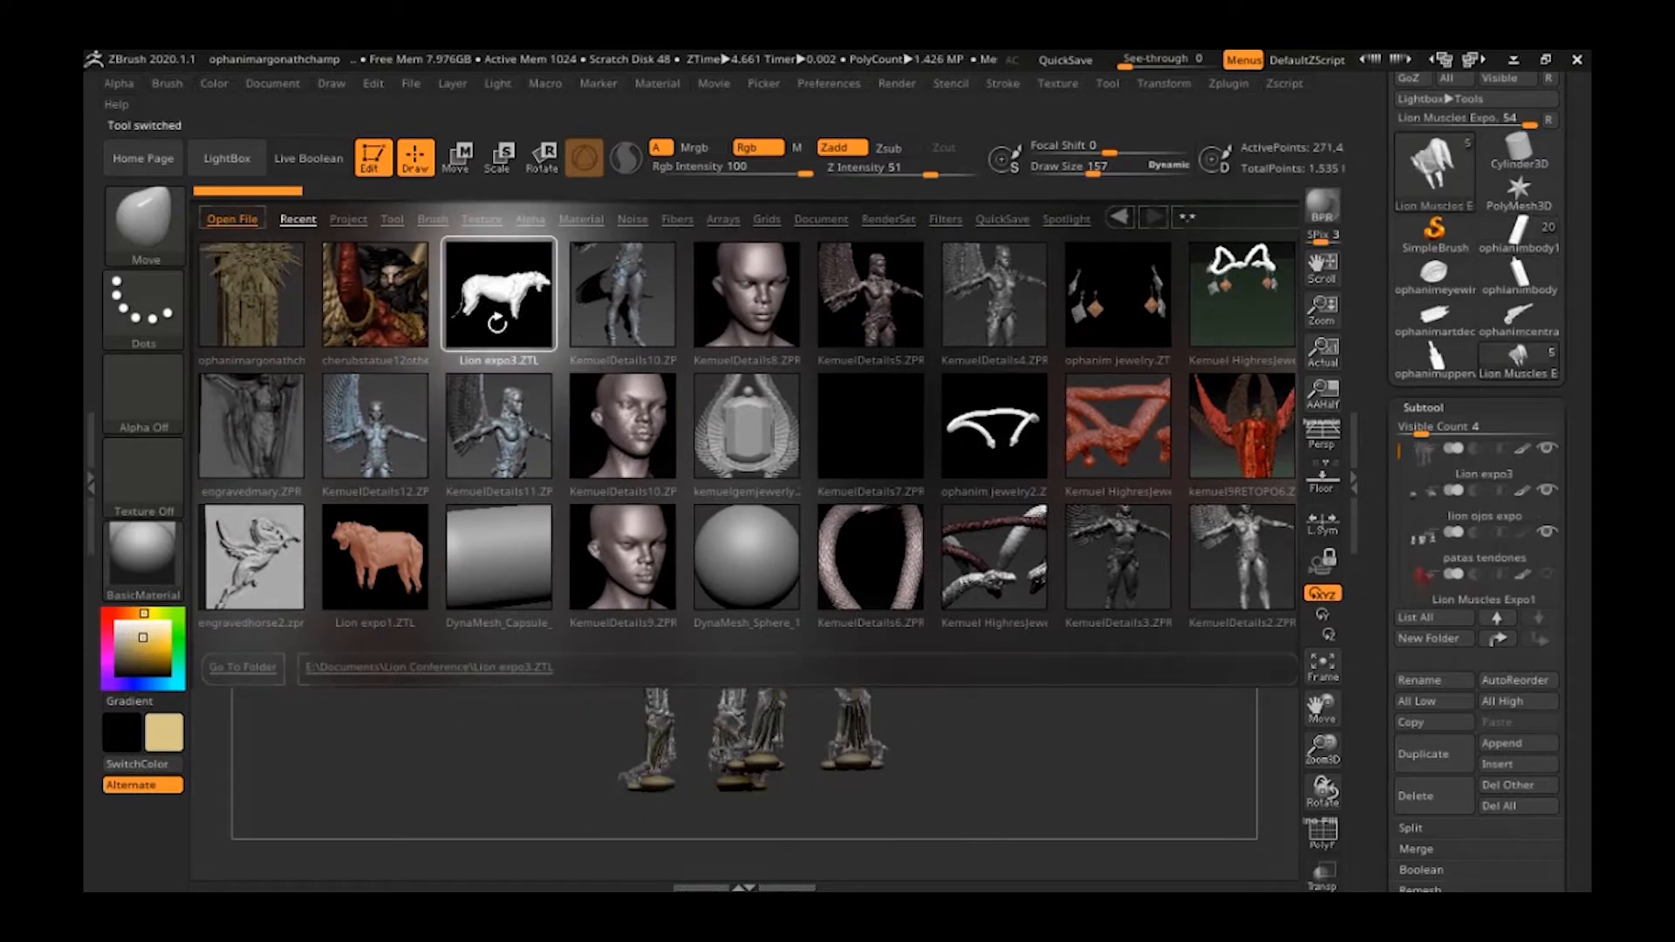
left_click(246, 165)
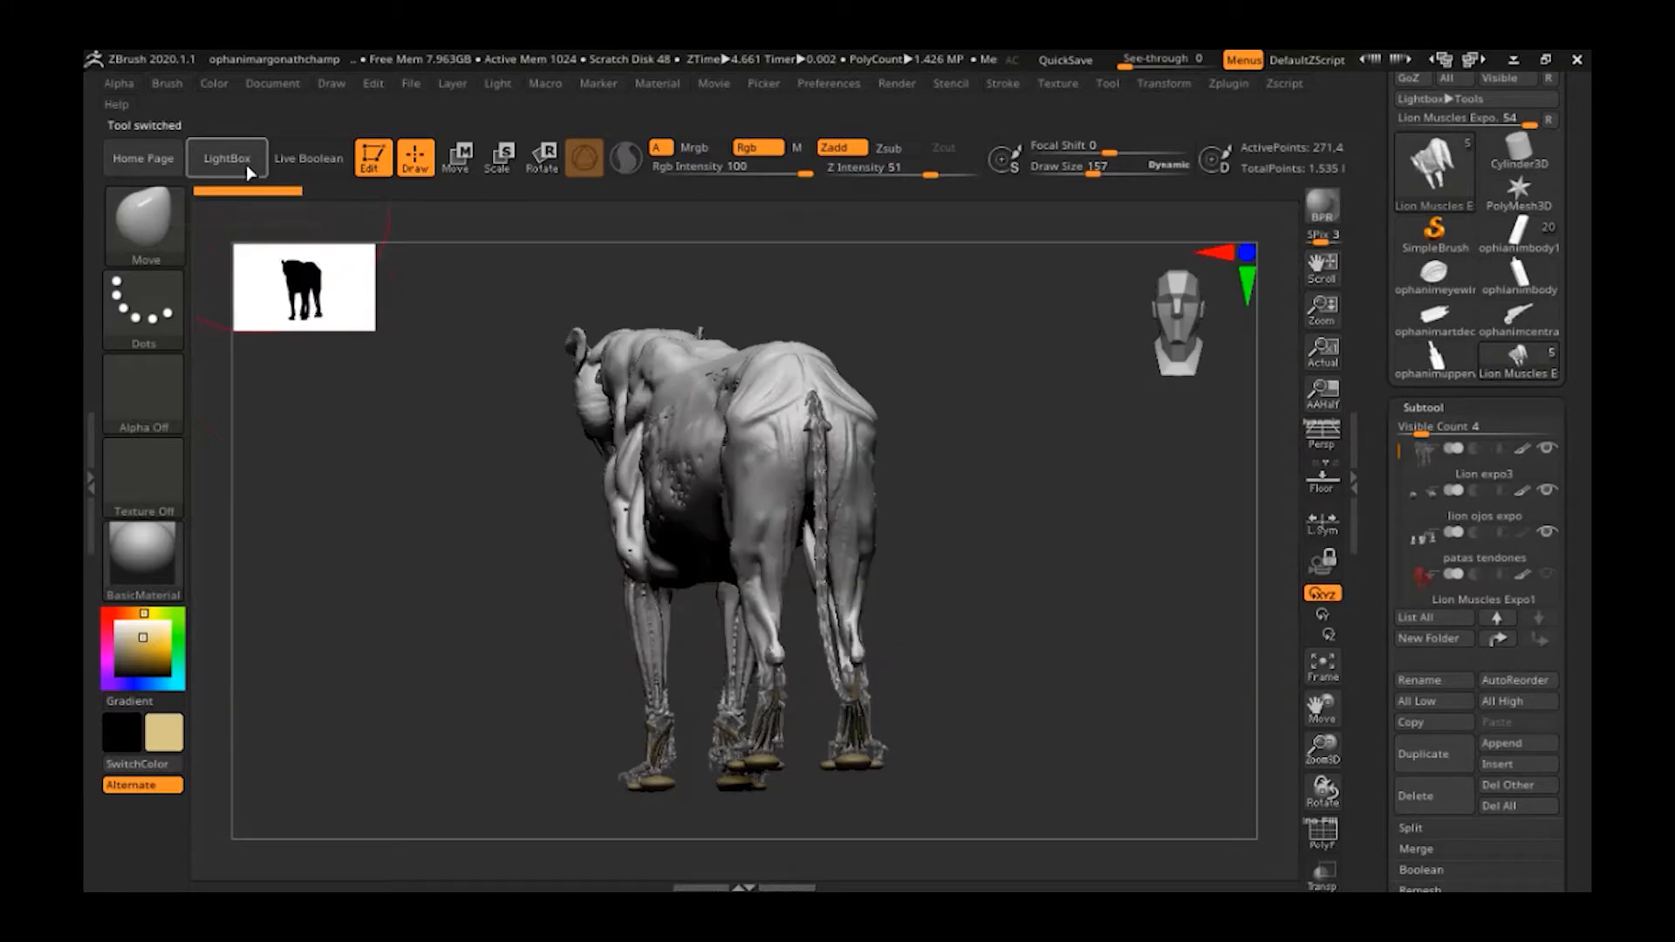
left_click_drag(411, 550, 479, 445)
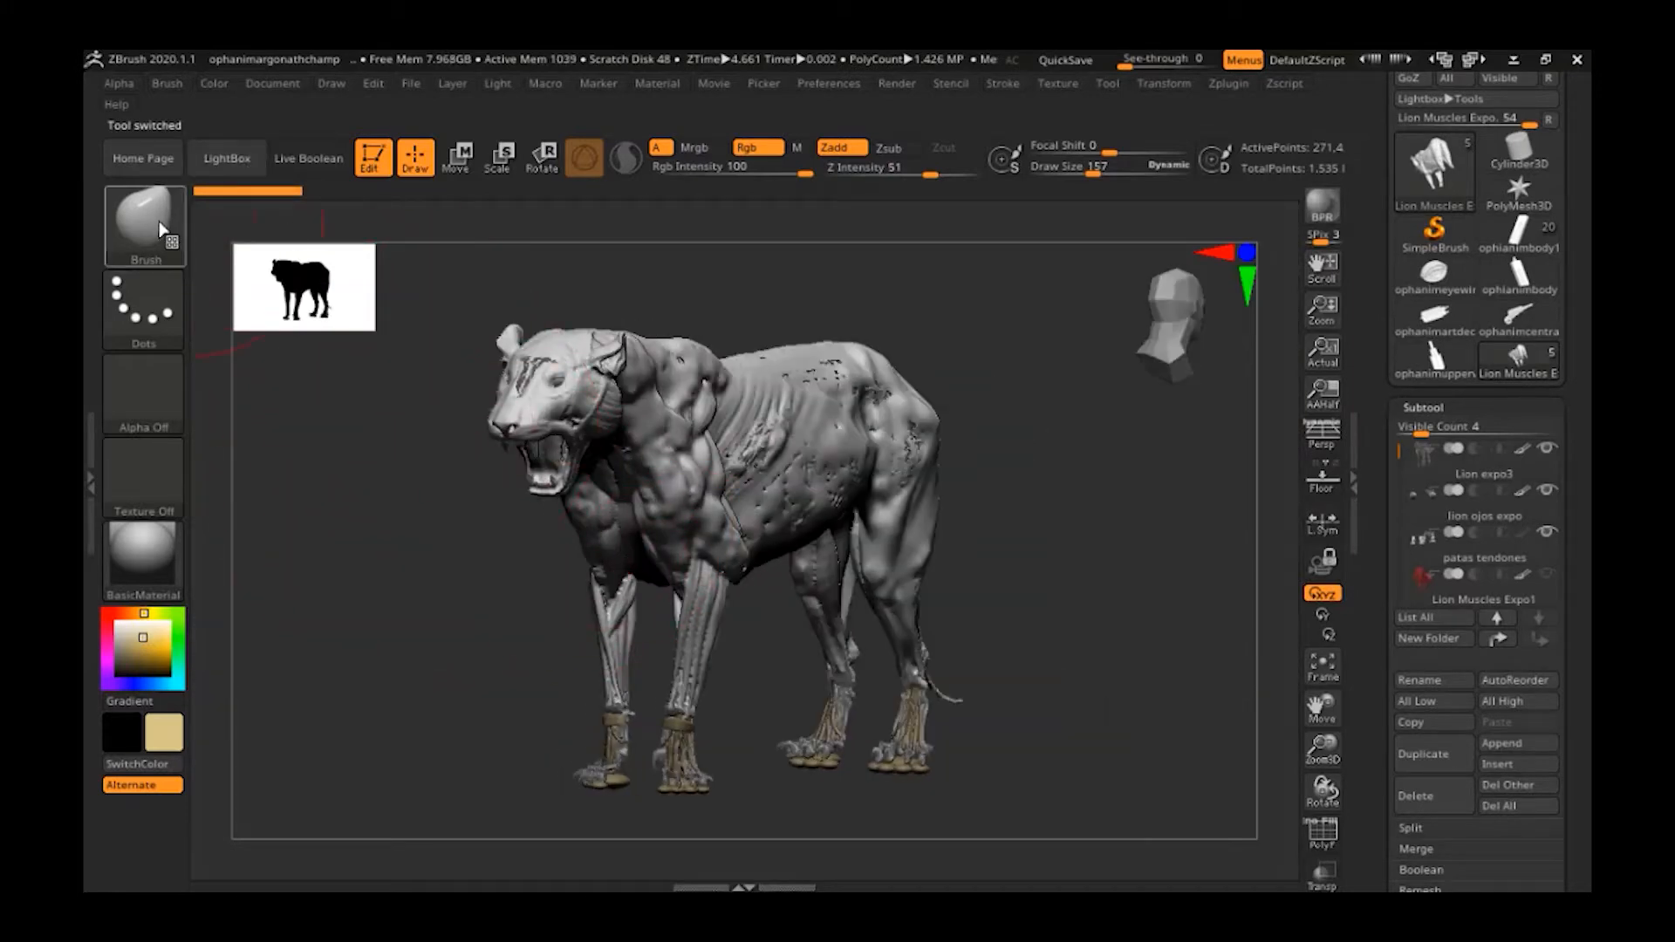
Load the Lion expo1.ZTL muscle model from the recent files and return to the canvas.
left_click(229, 158)
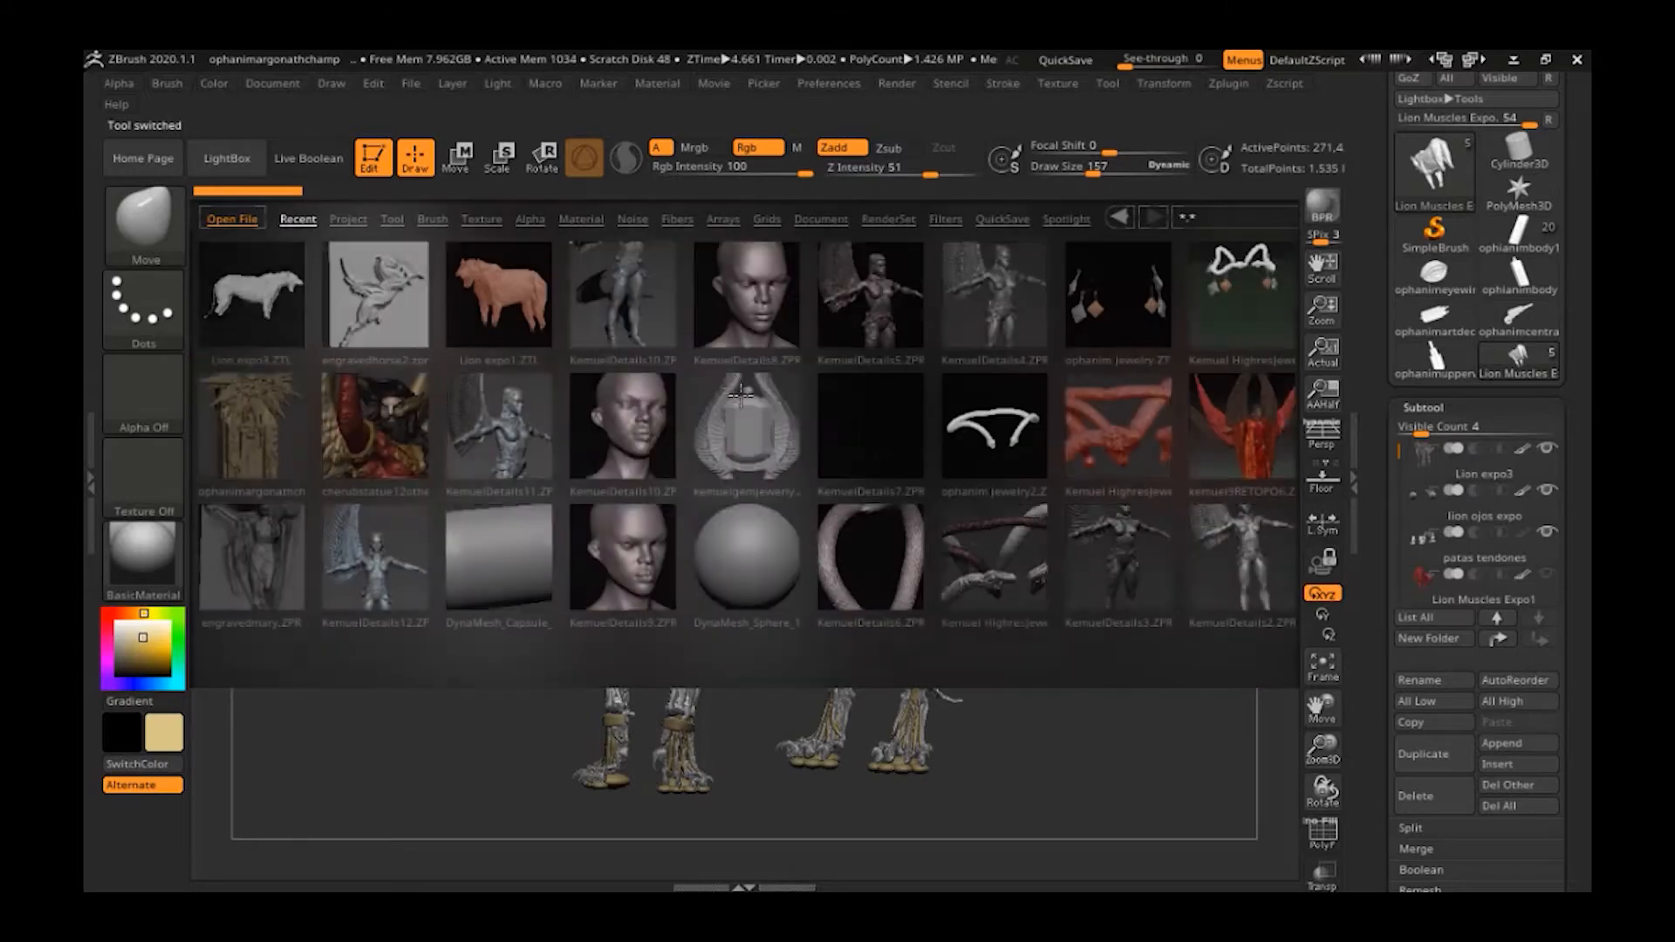
double_click(497, 320)
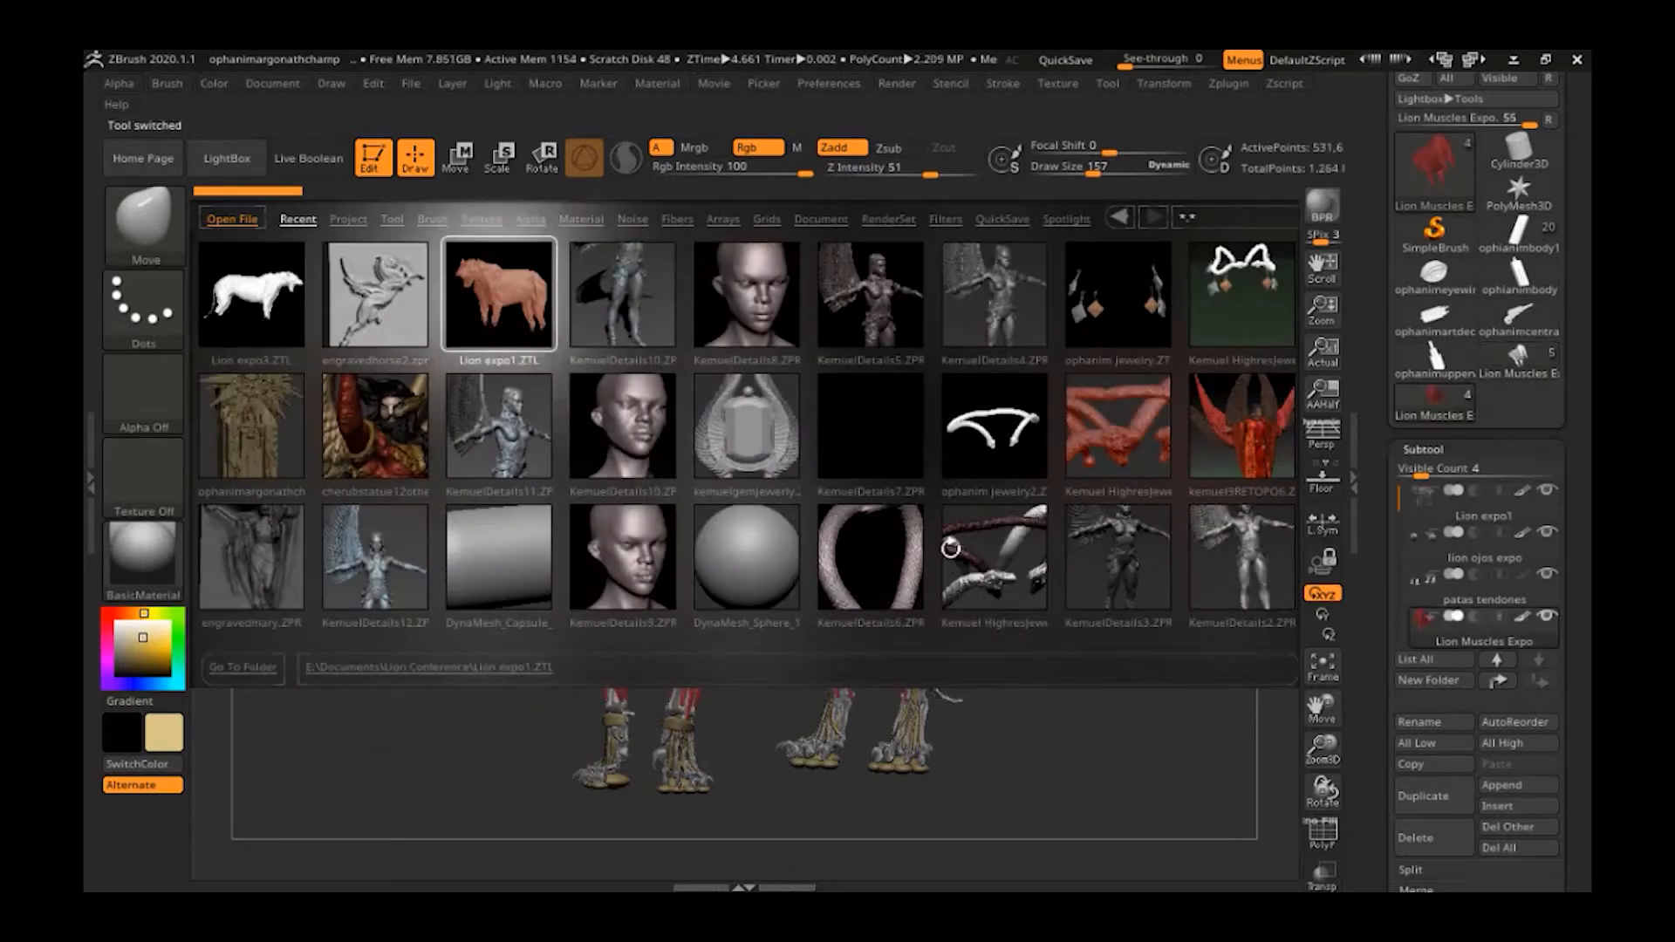
left_click(225, 158)
left_click_drag(1082, 519, 1196, 489)
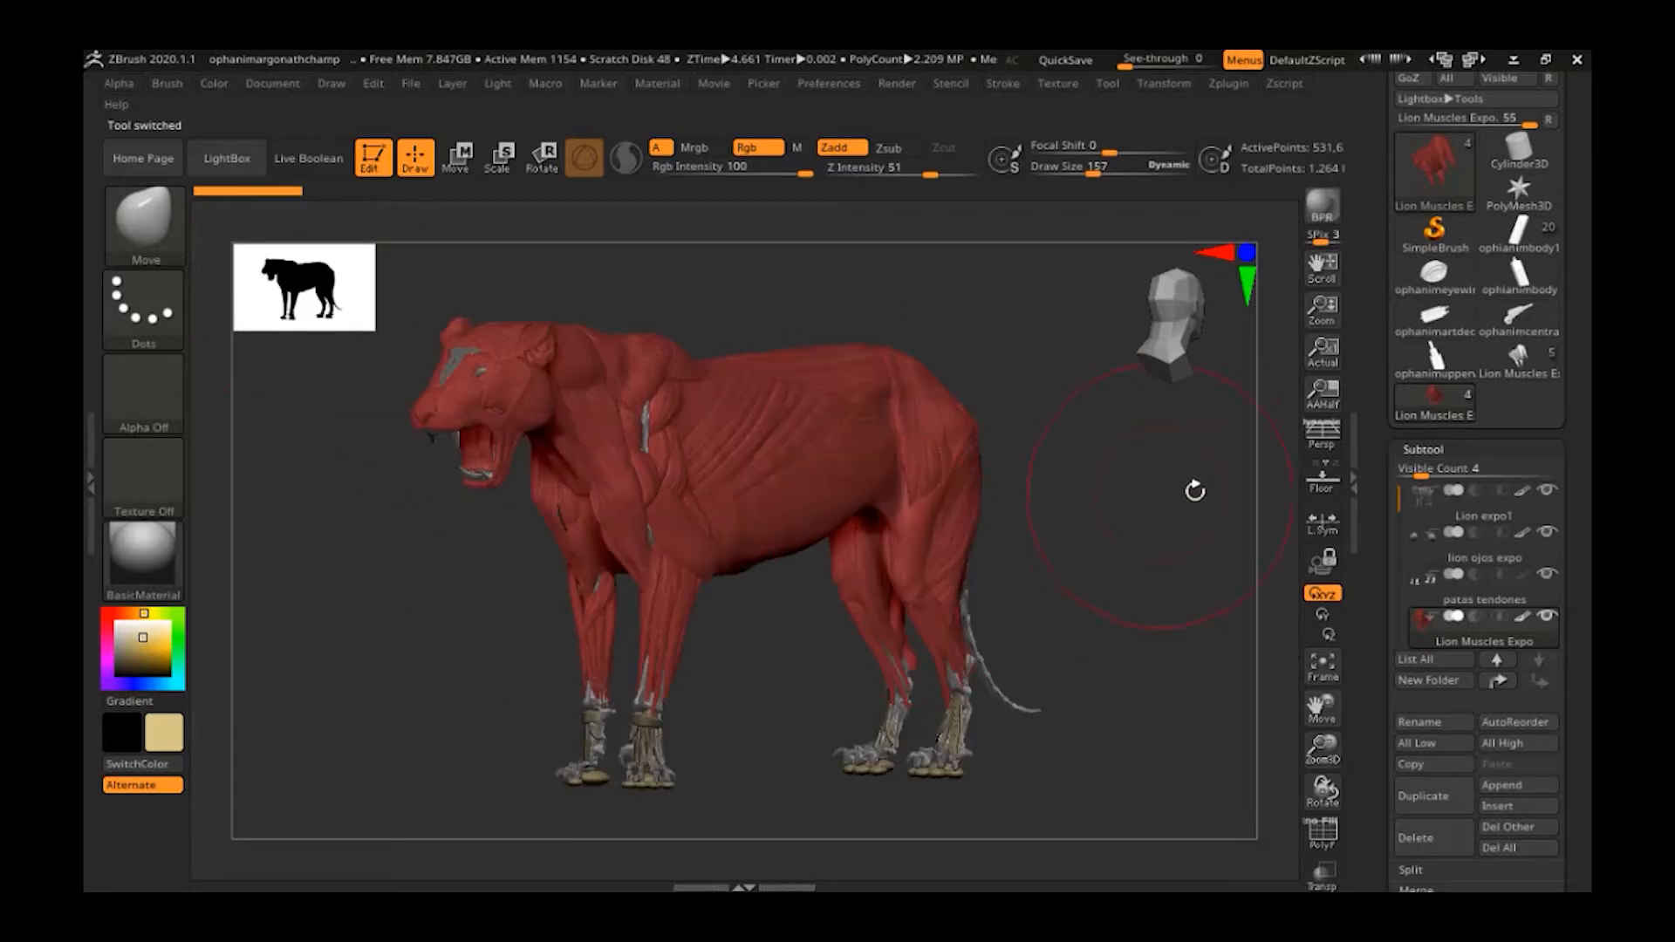
Turn on perspective view and examine the red lion muscle model from several front three-quarter angles.
left_click(1320, 443)
mouse_move(962, 547)
left_mouse_down()
mouse_move(1065, 546)
mouse_move(1204, 501)
mouse_move(1032, 505)
mouse_move(1075, 522)
mouse_move(1033, 603)
mouse_move(905, 605)
mouse_move(1039, 602)
mouse_move(953, 554)
left_mouse_up()
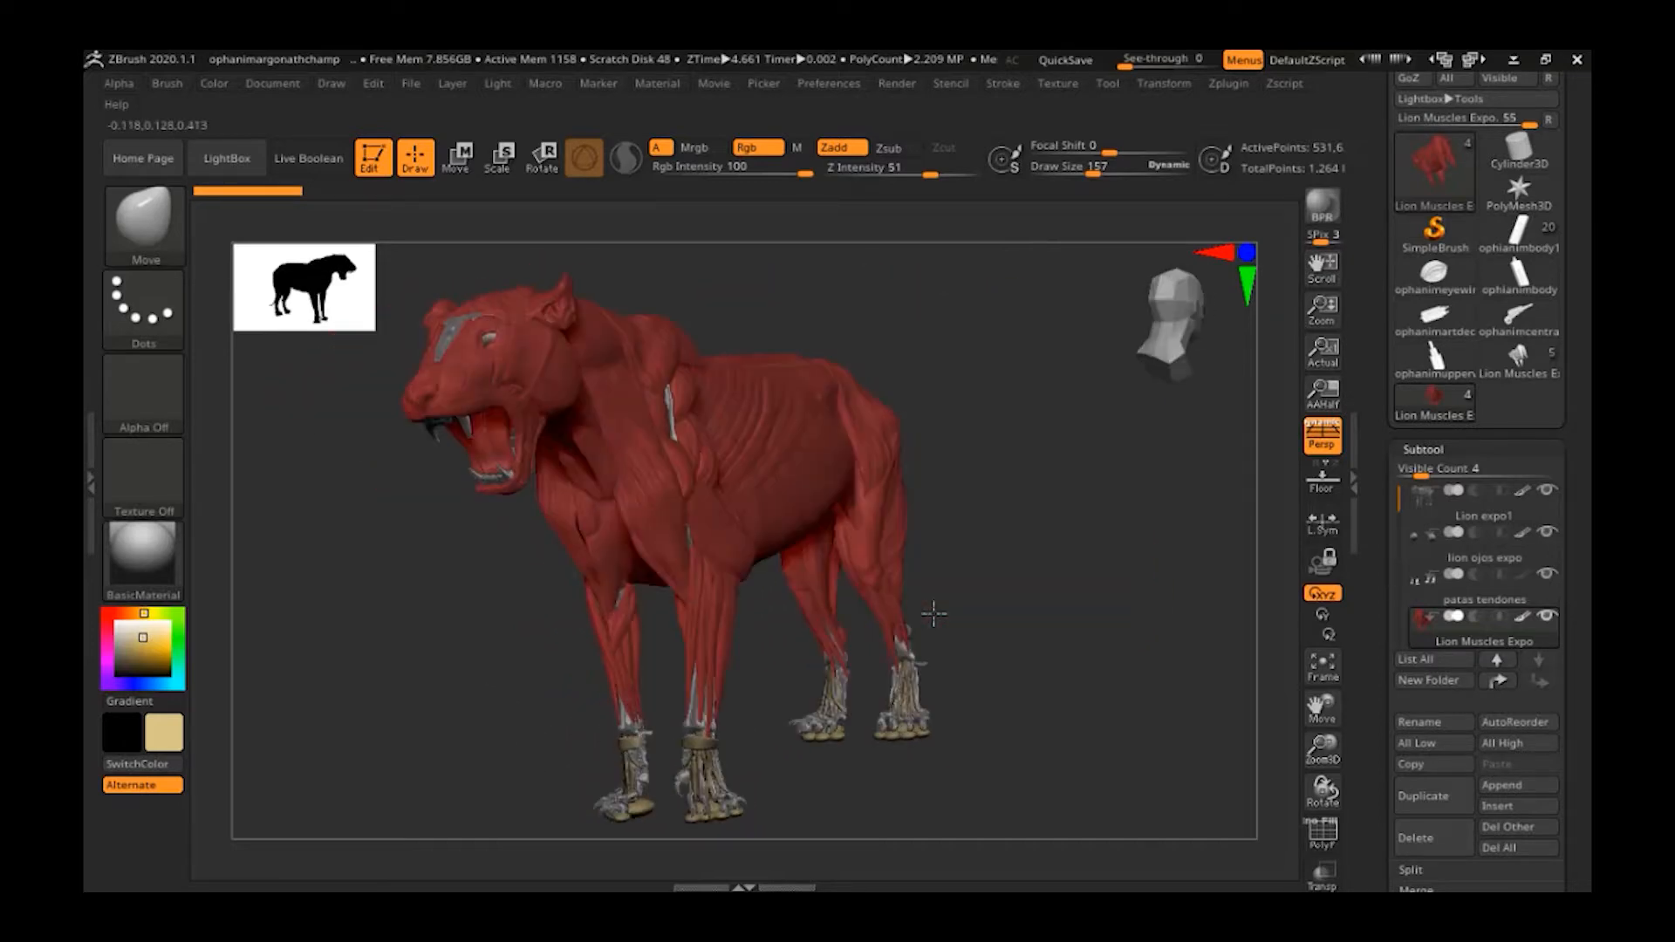
mouse_move(977, 367)
left_mouse_down()
mouse_move(955, 371)
mouse_move(968, 365)
left_mouse_up()
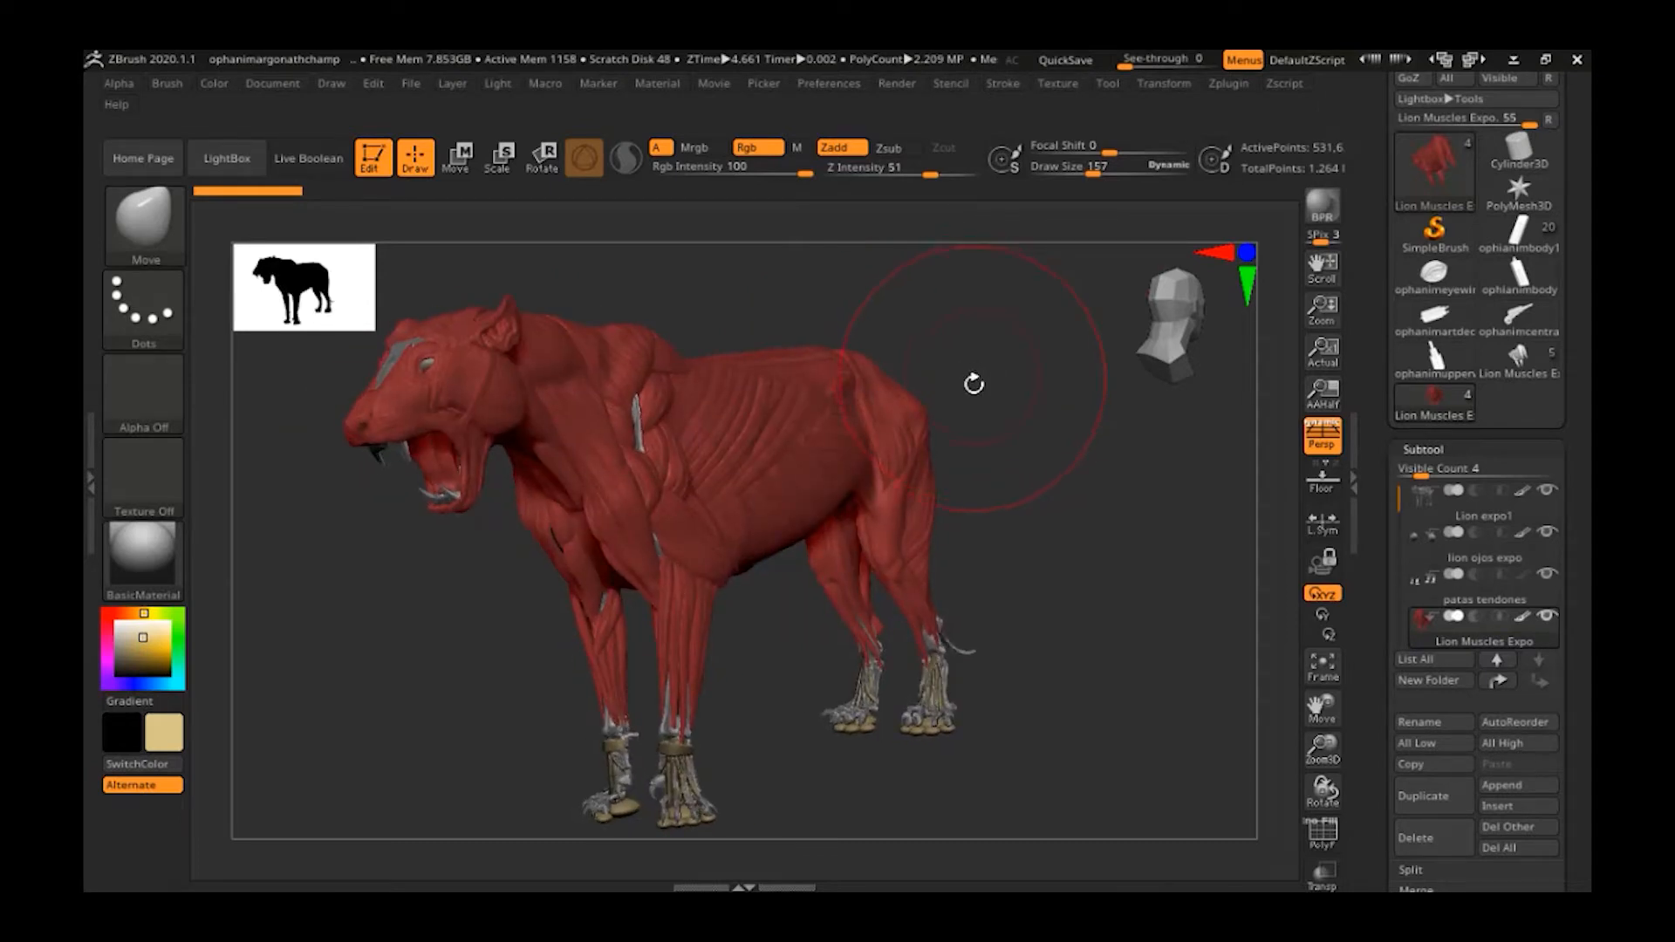
mouse_move(1077, 453)
left_mouse_down()
mouse_move(1103, 471)
mouse_move(1070, 460)
mouse_move(1091, 463)
left_mouse_up()
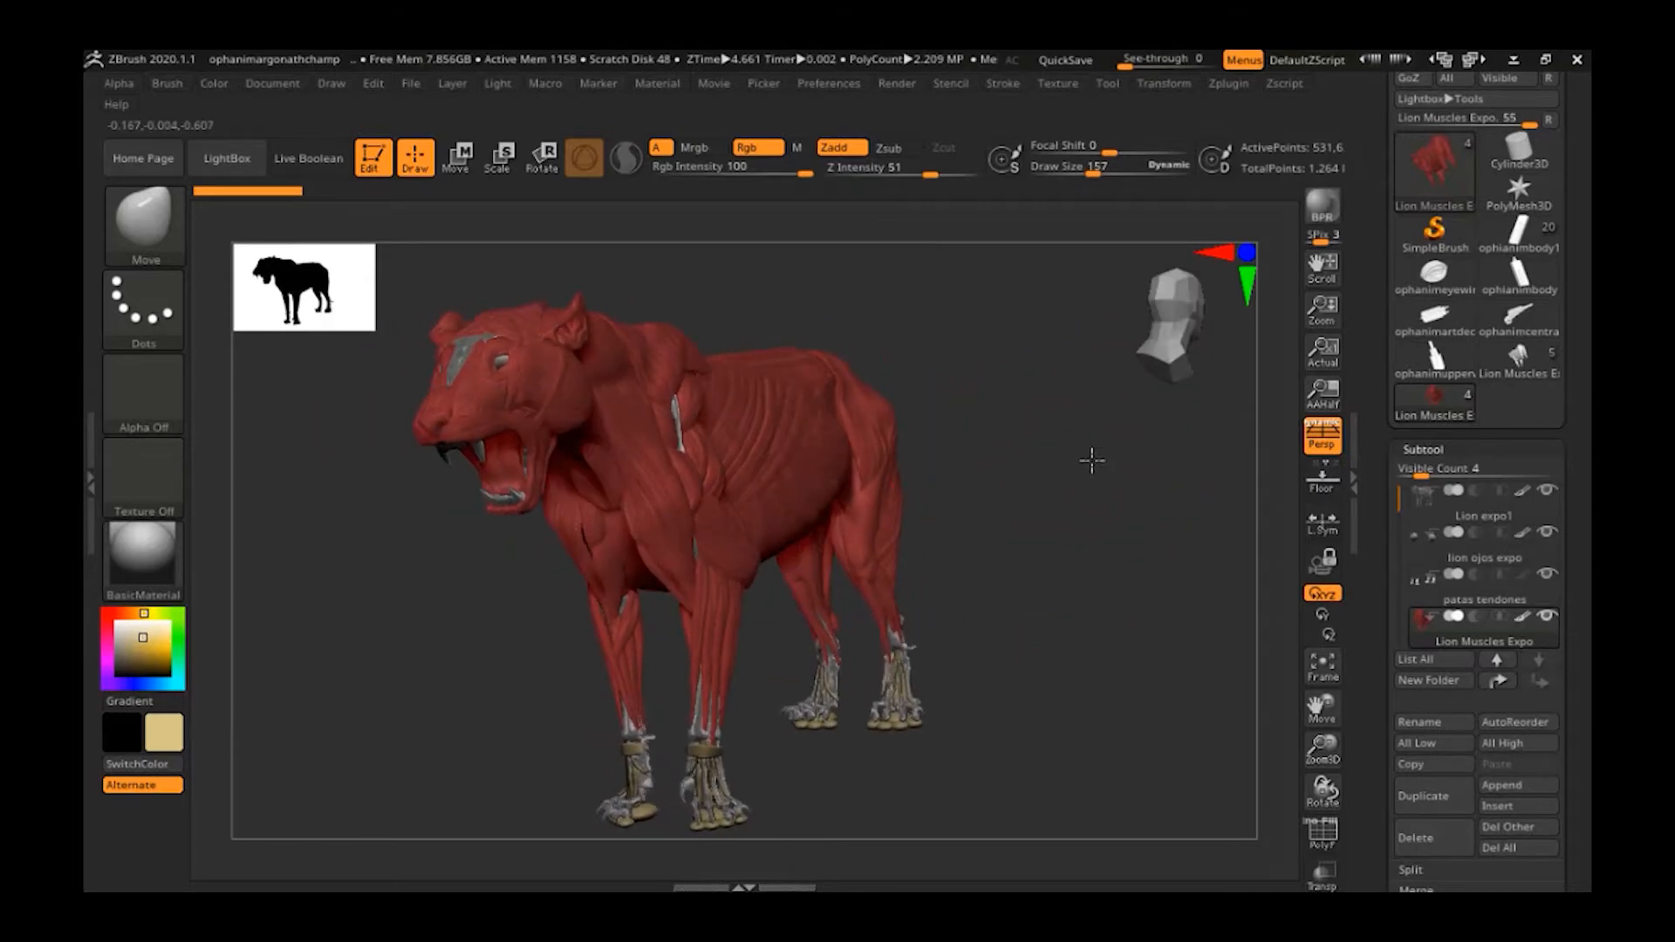
left_click_drag(394, 598, 561, 535)
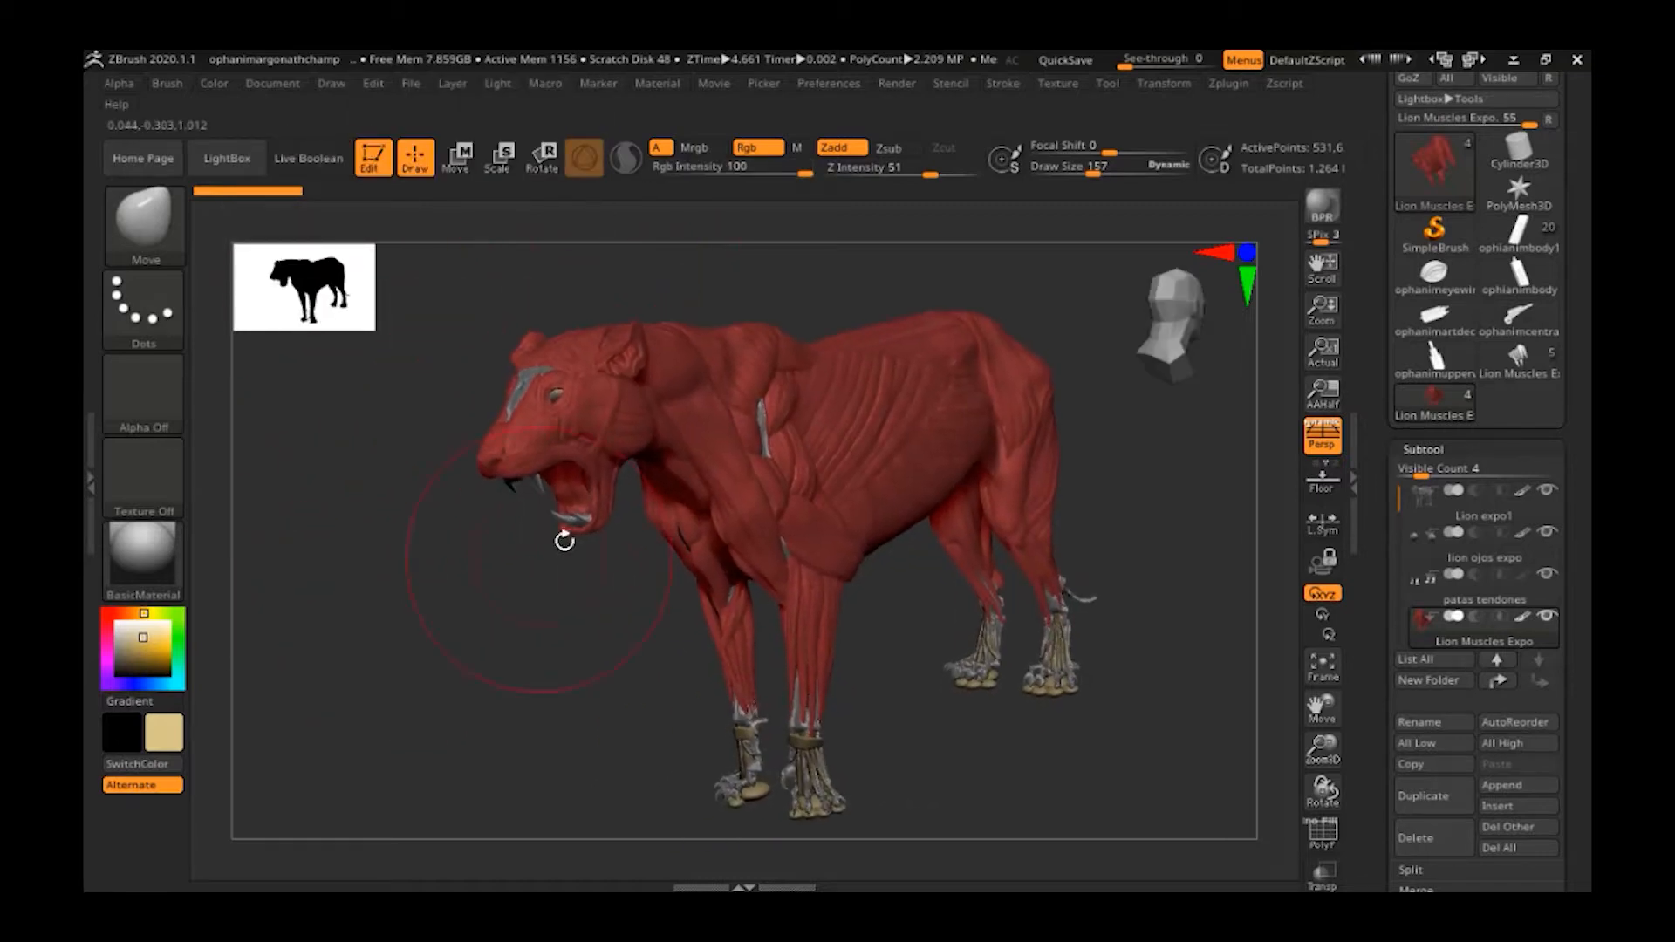
left_click_drag(487, 644, 541, 643)
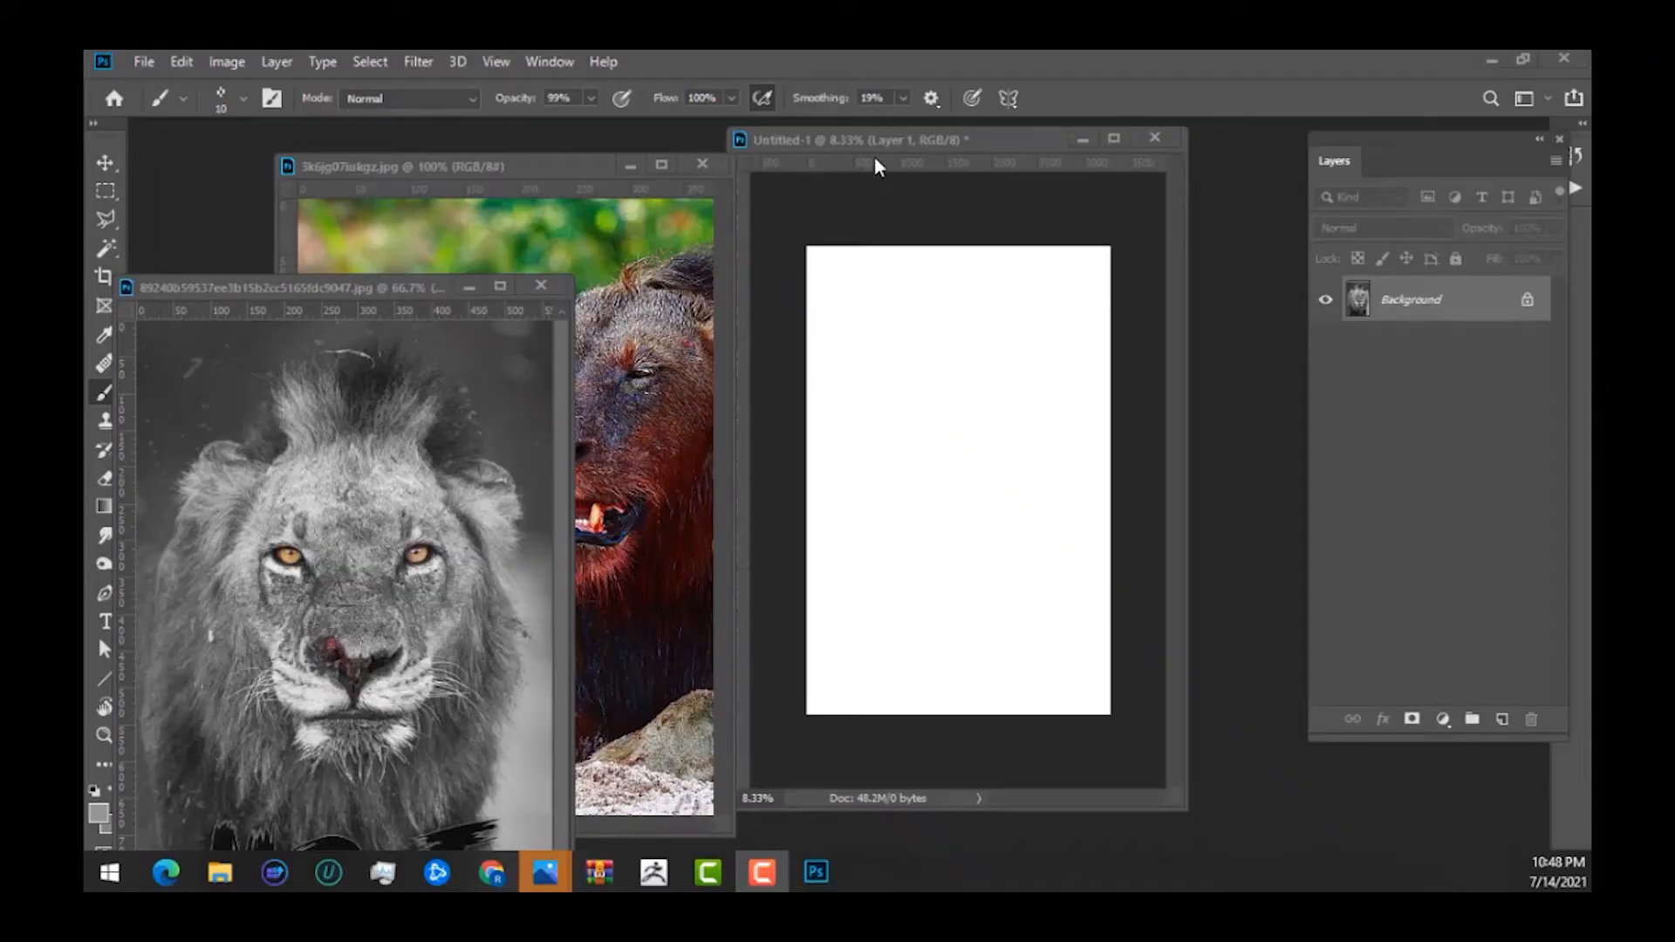
In Photoshop, arrange the blank Untitled-1 canvas and the two lion reference photos side by side, with the colour lion centred in its window.
left_click_drag(868, 146, 925, 168)
left_click_drag(568, 175, 571, 163)
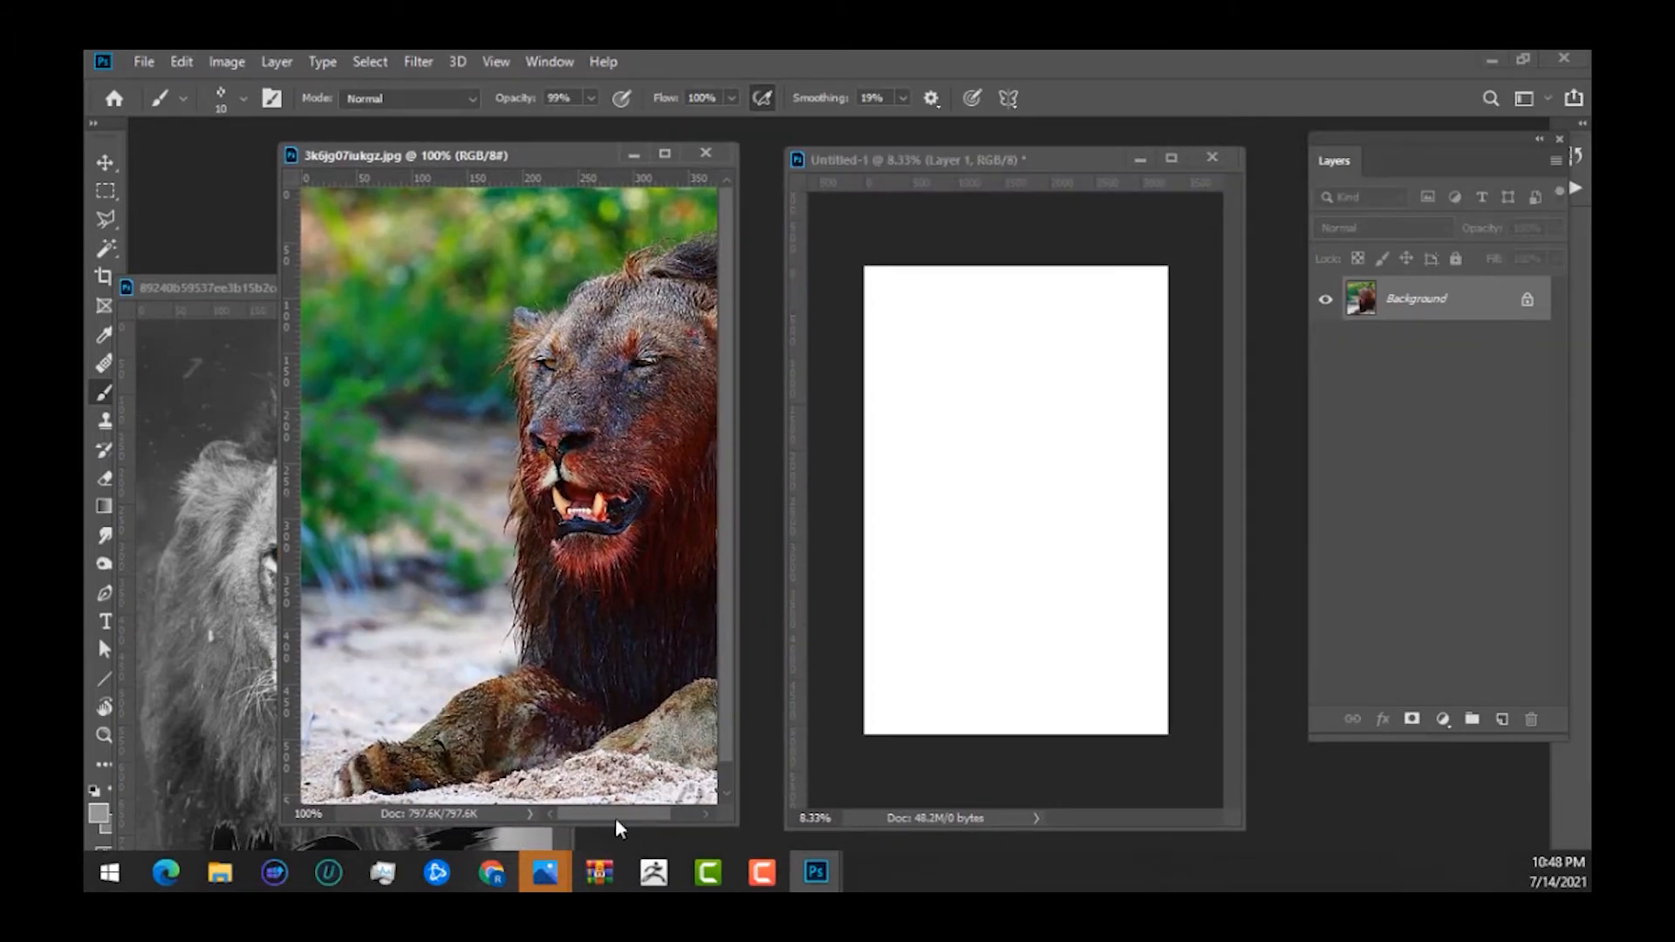
left_click_drag(621, 815, 666, 815)
left_click_drag(218, 277, 316, 204)
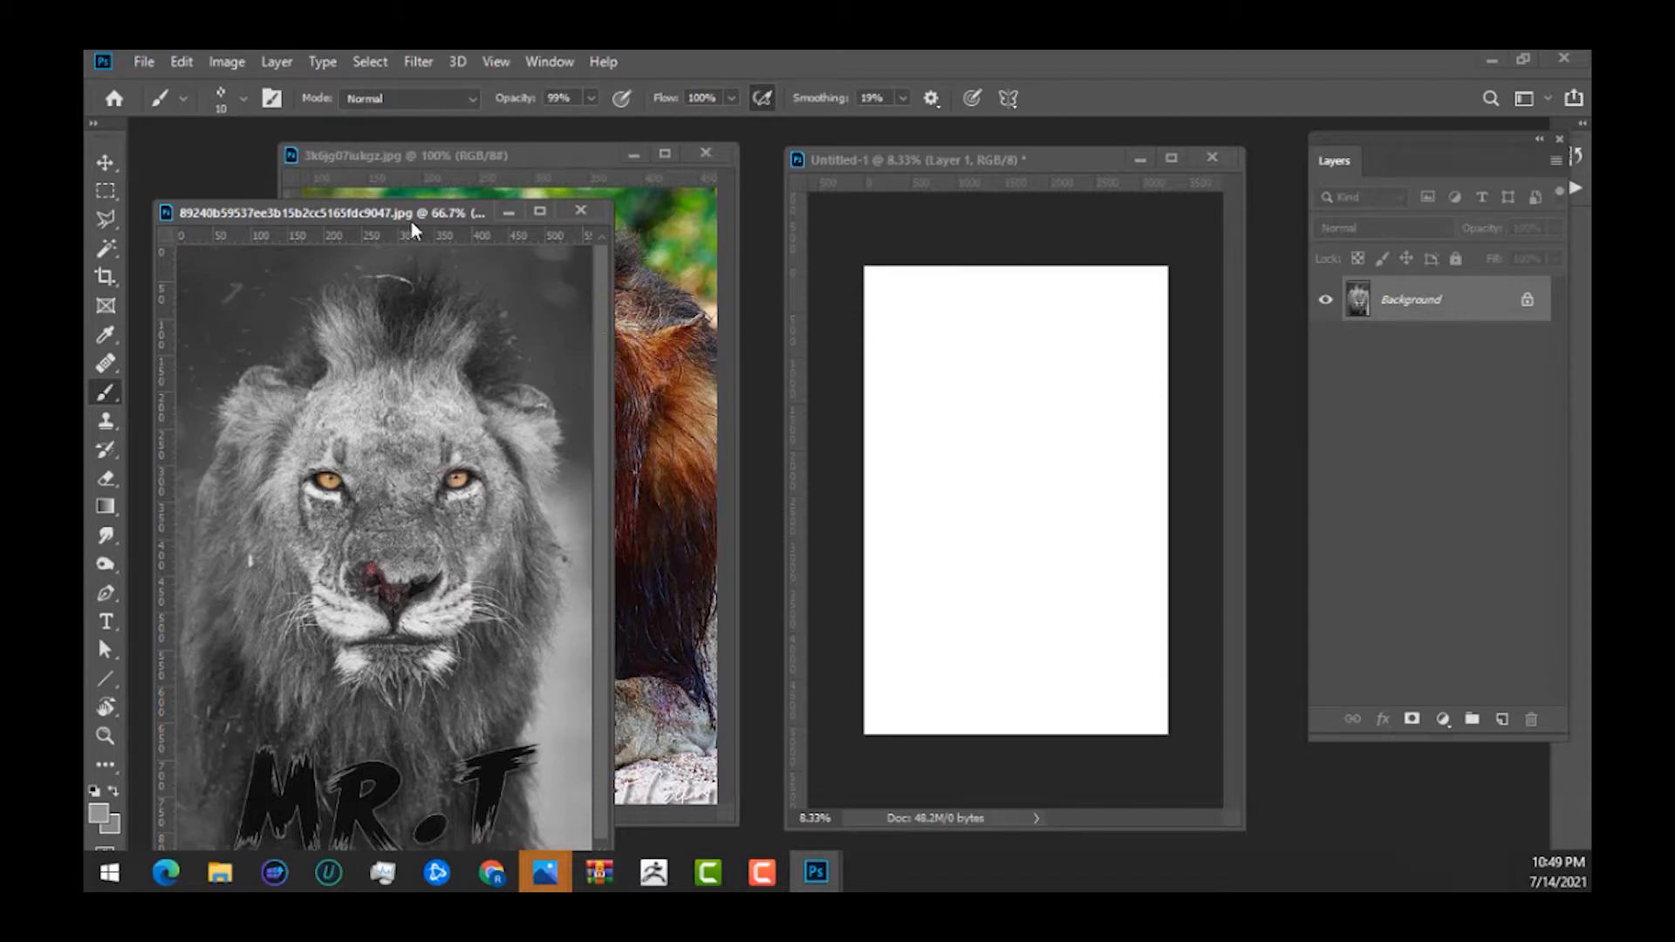
left_click_drag(421, 216, 406, 224)
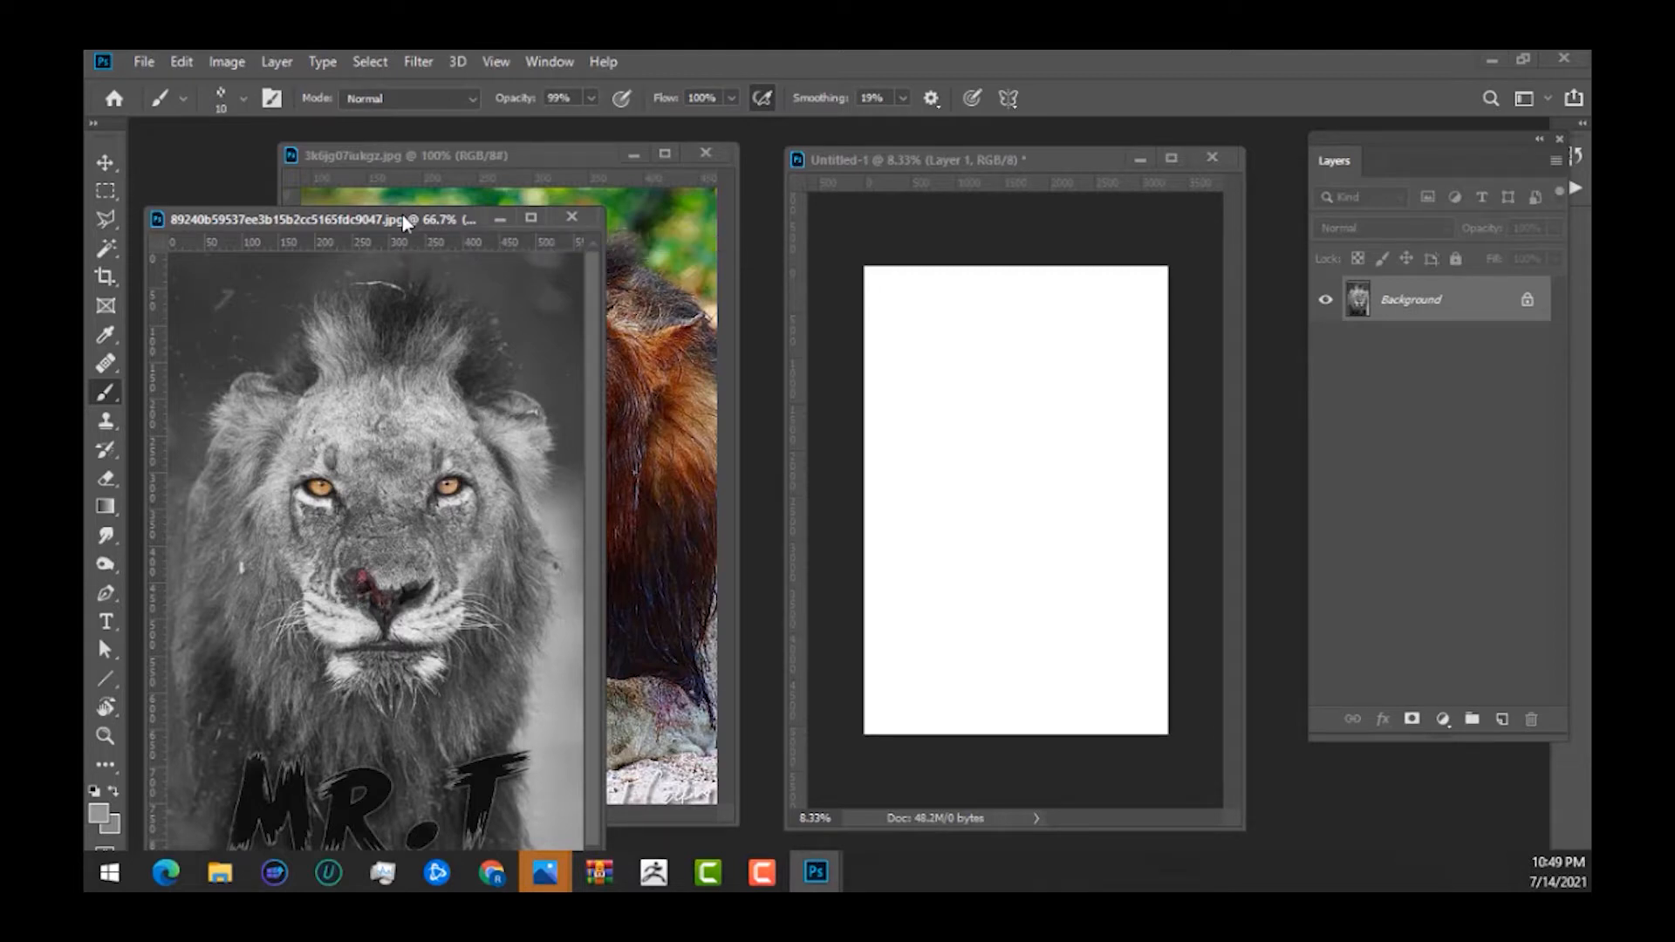
left_click_drag(404, 223, 394, 196)
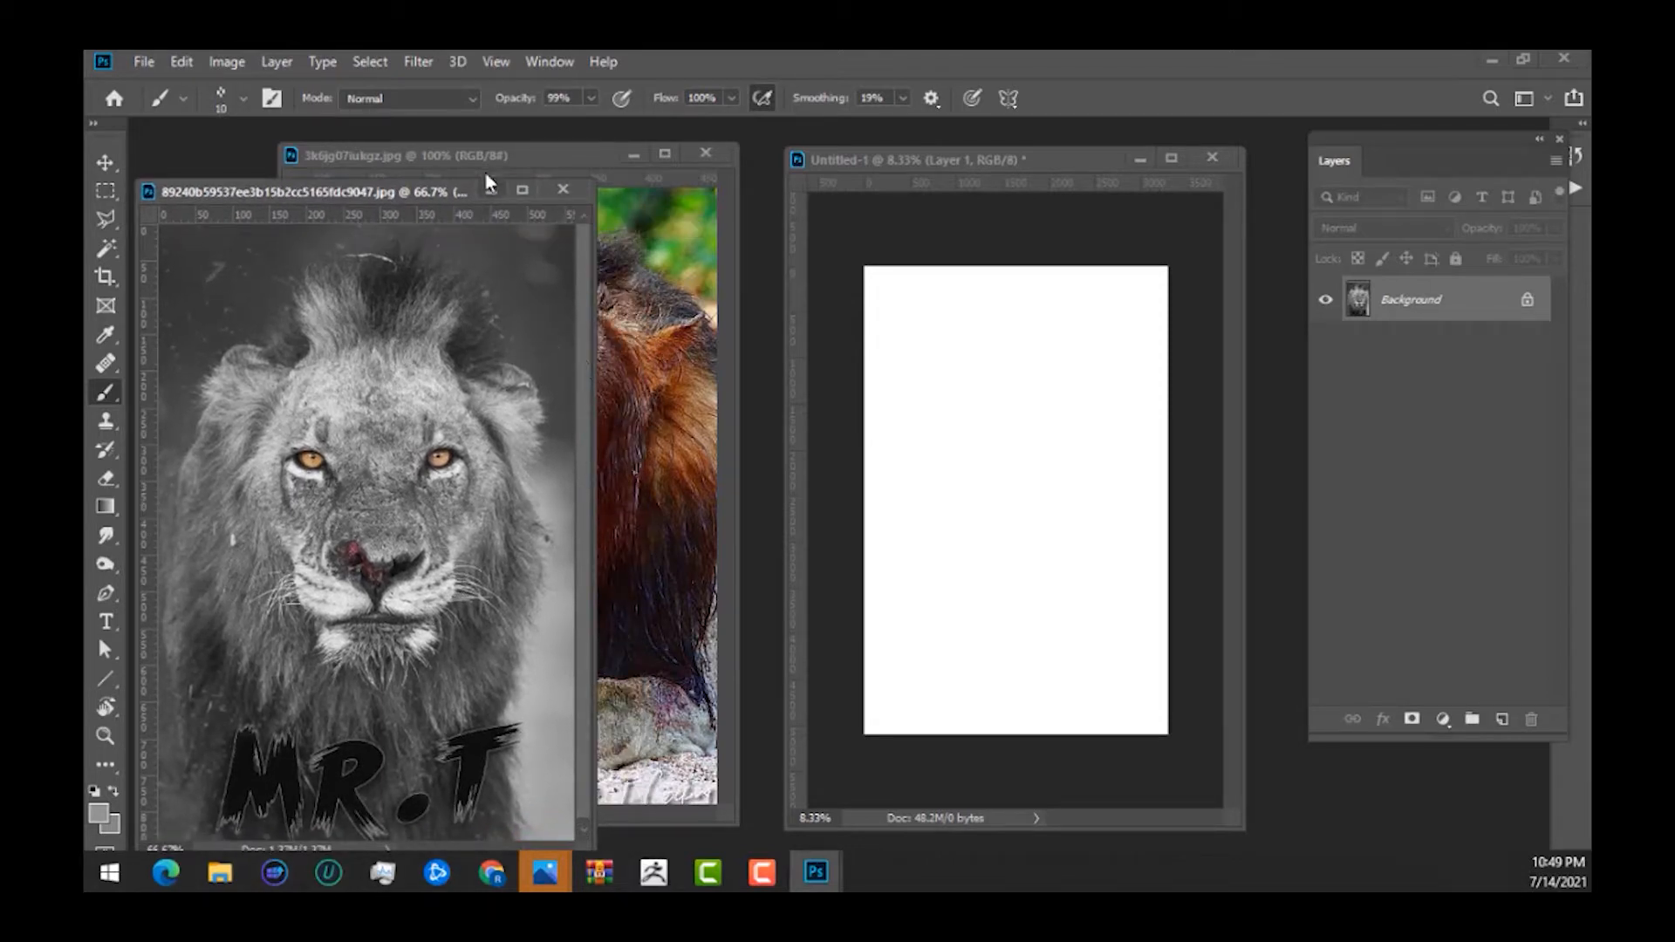
Compare the colour and black-and-white lion photos by bringing each forward in turn, and make the blank Untitled-1 document active.
left_click_drag(490, 158, 512, 160)
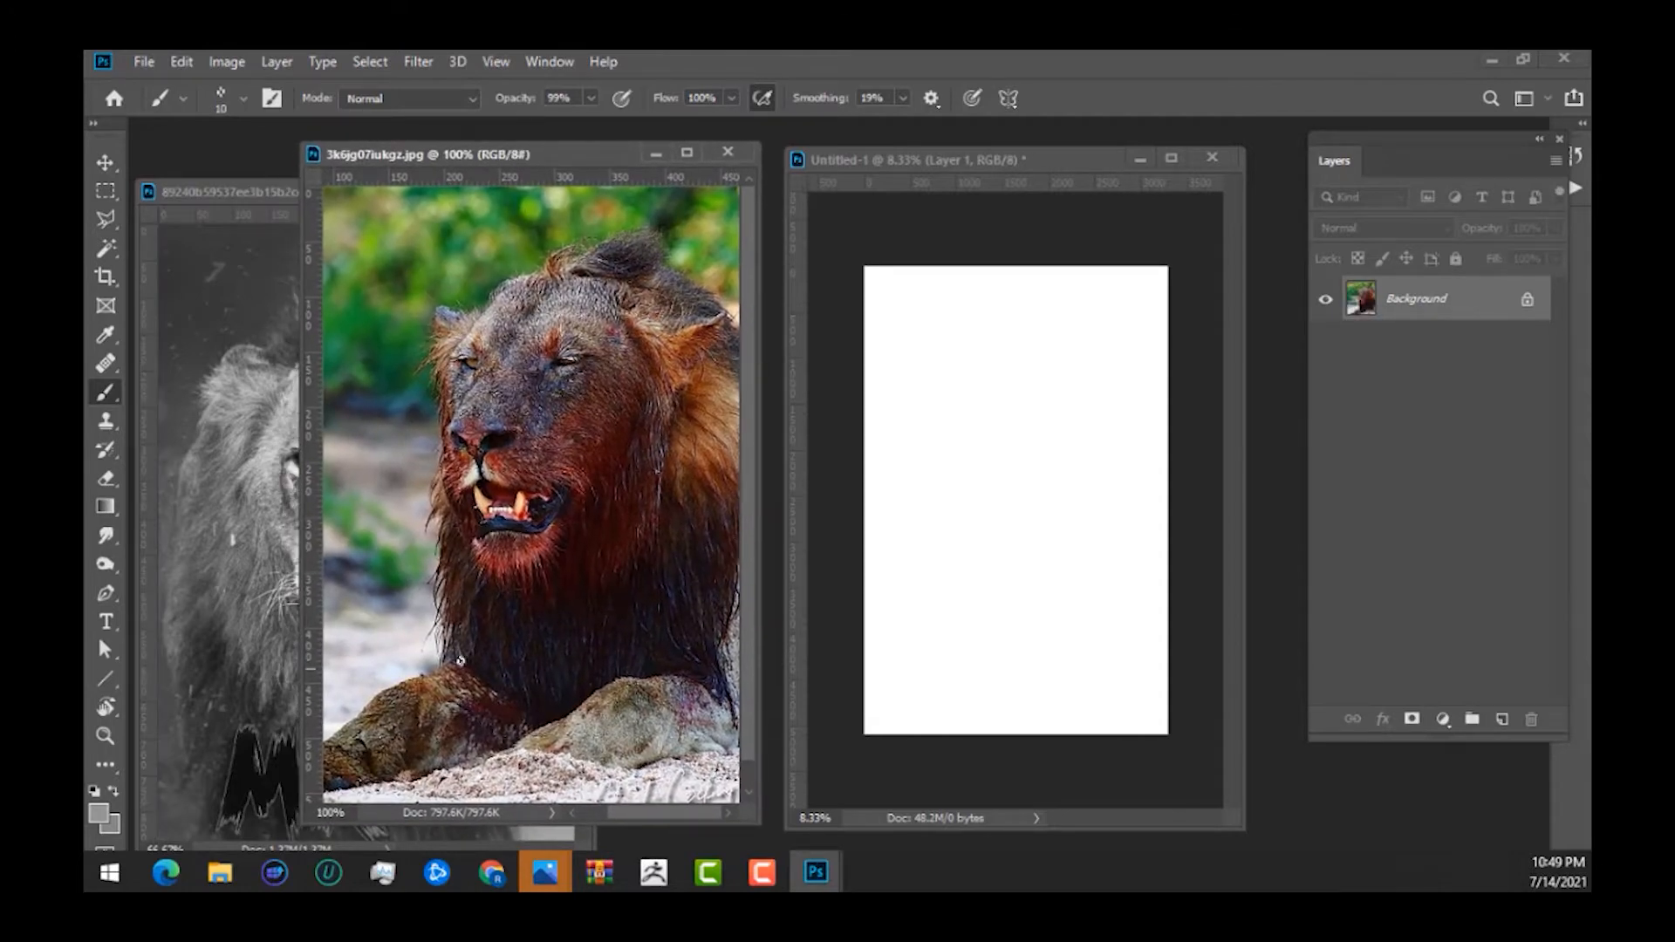
left_click_drag(251, 197, 227, 190)
left_click(603, 185)
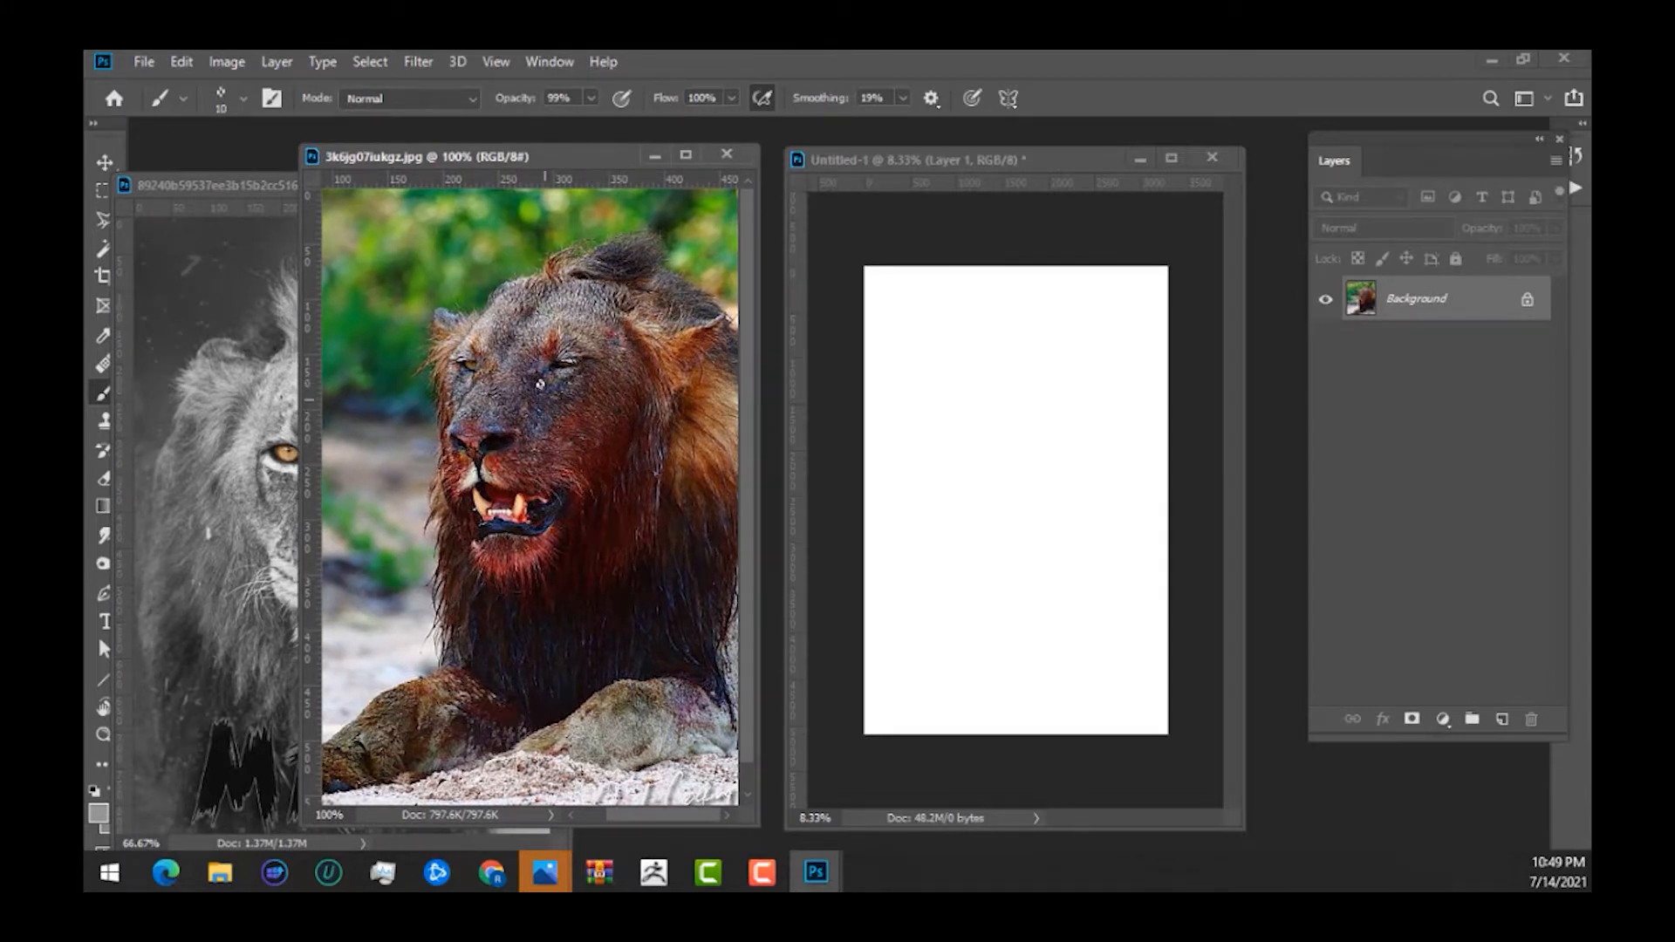
left_click_drag(260, 198, 276, 203)
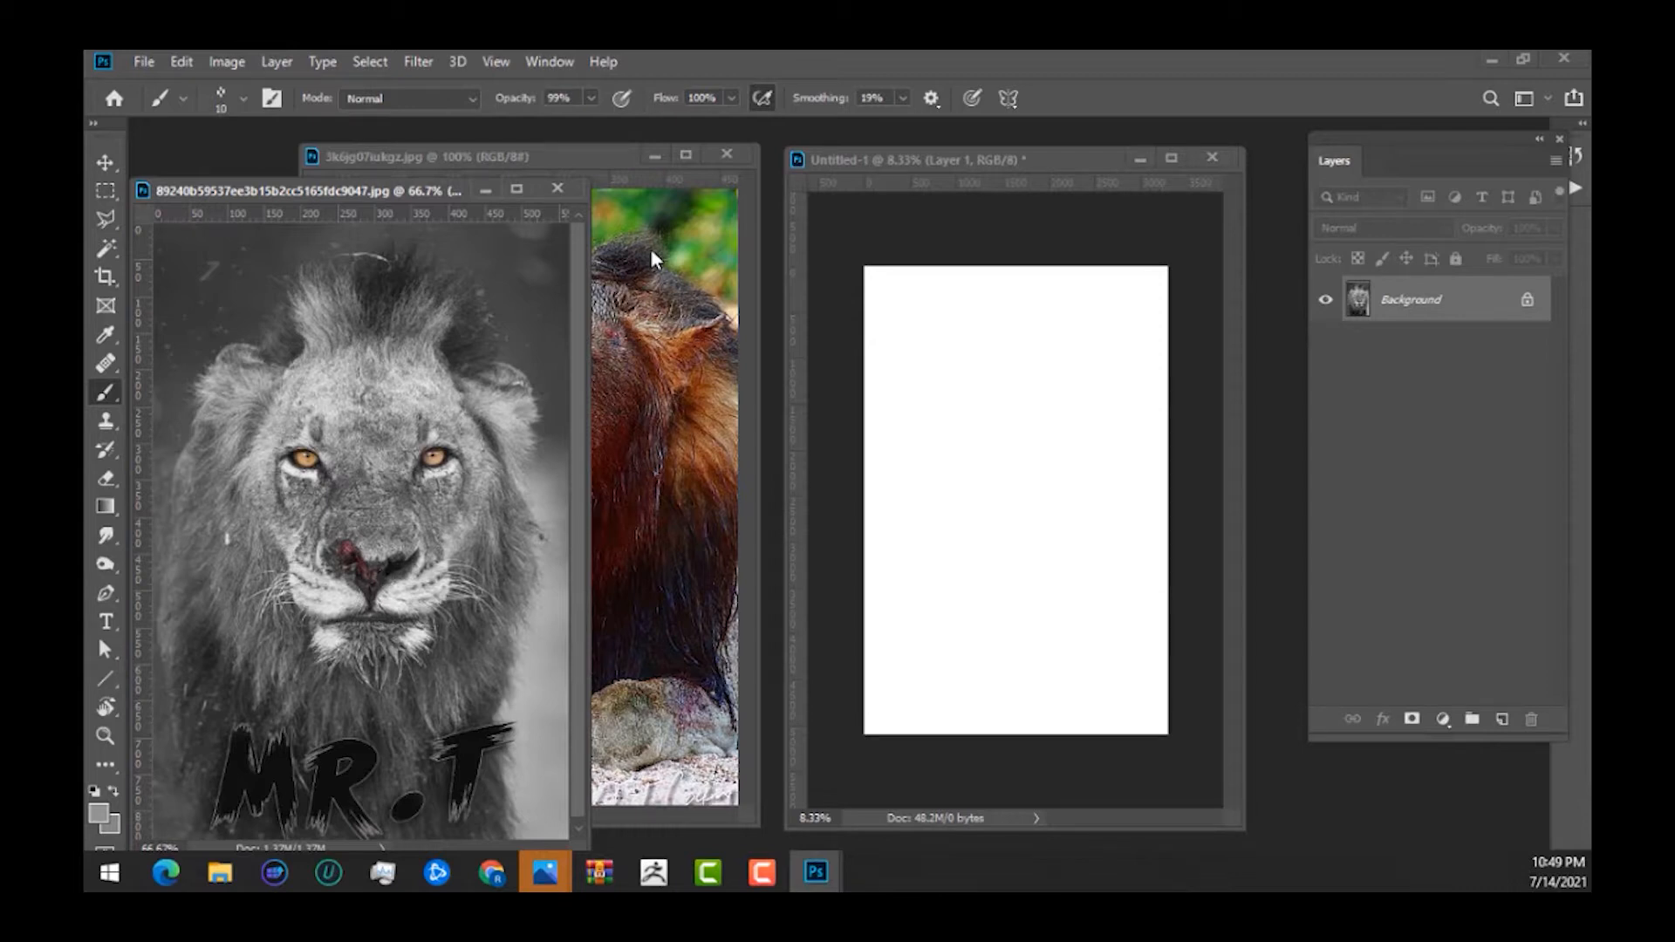
left_click_drag(548, 158, 559, 150)
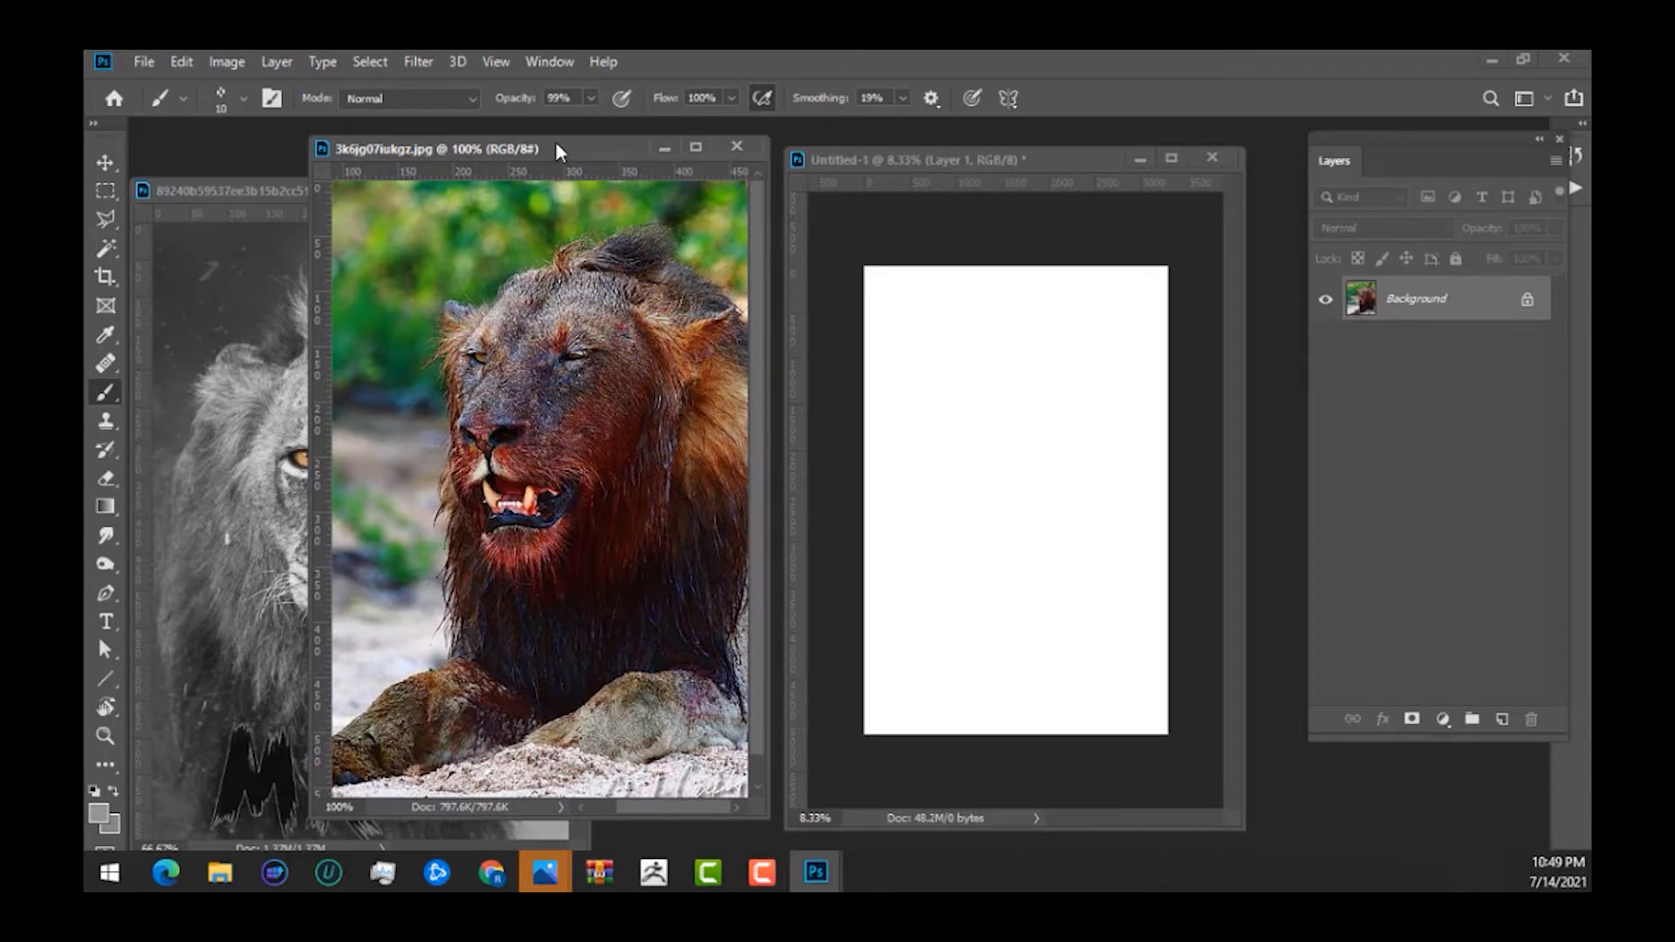
left_click_drag(558, 152, 560, 154)
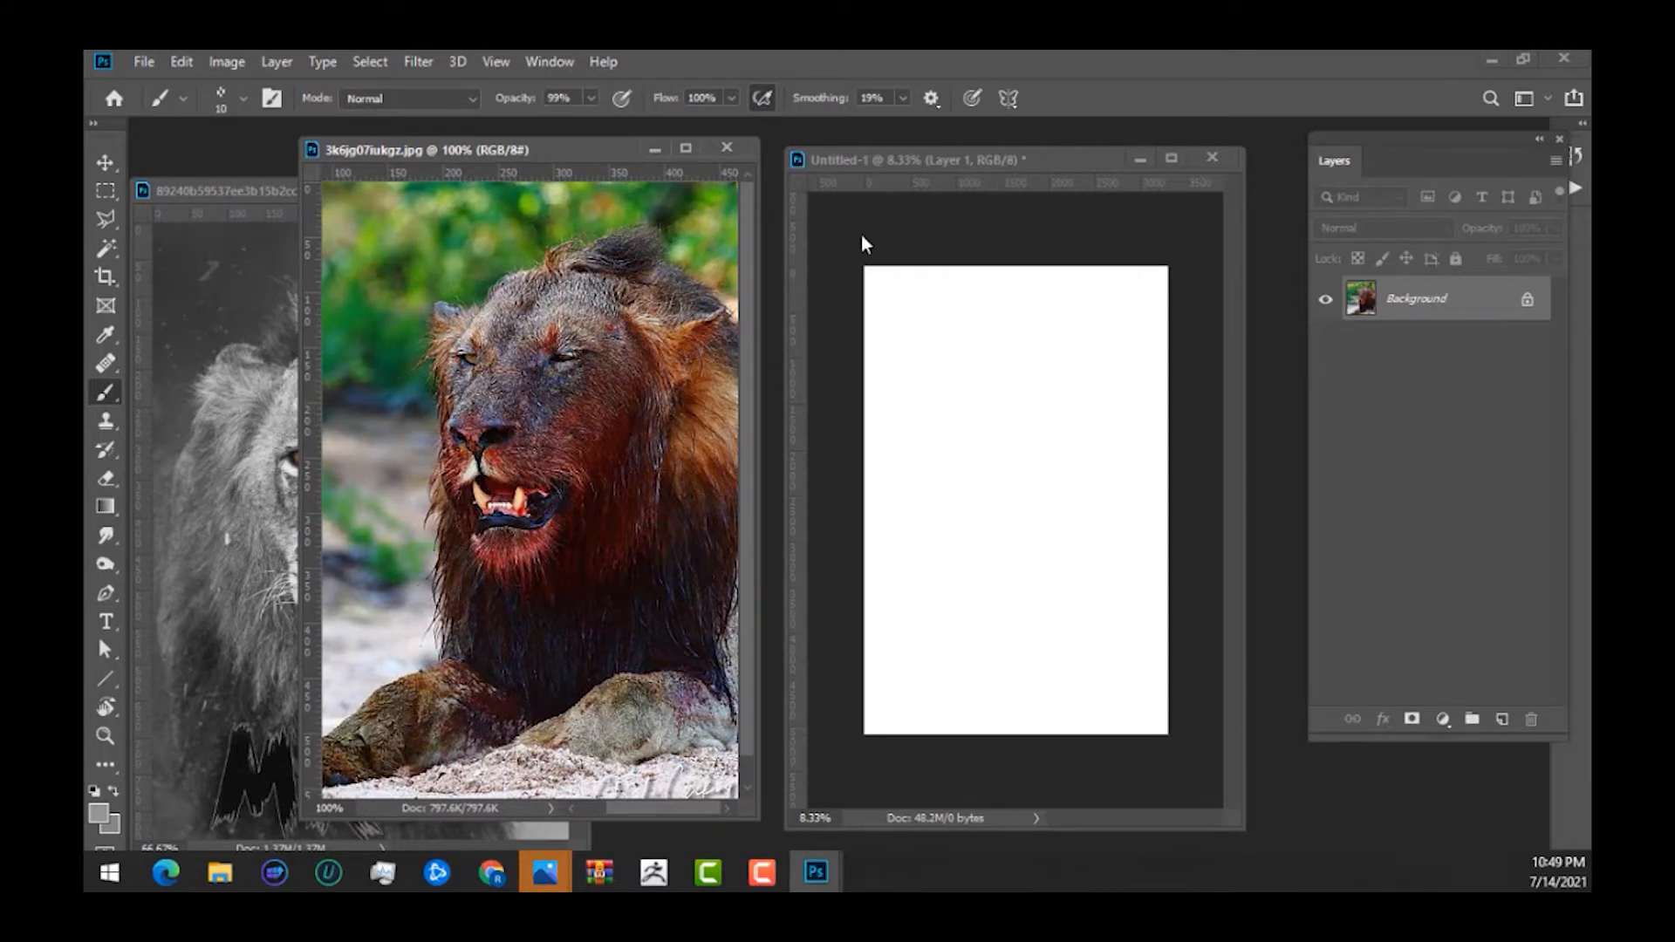
mouse_move(867, 171)
left_mouse_down()
mouse_move(884, 169)
mouse_move(872, 176)
left_mouse_up()
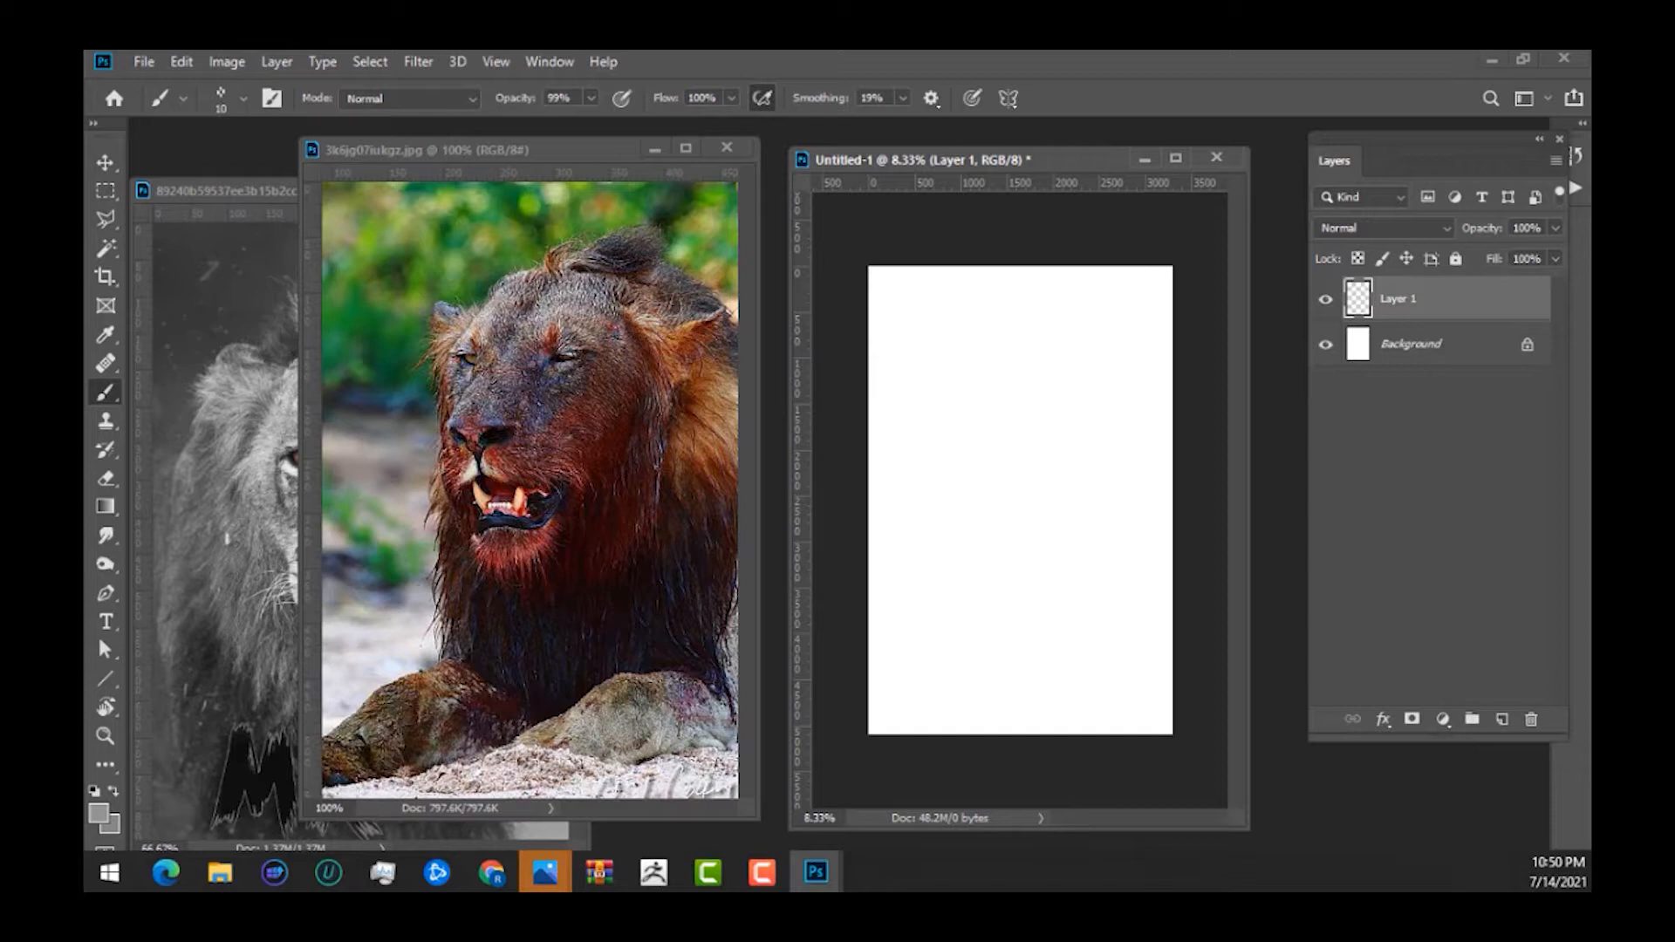
Switch to Chrome, open the source page of the sphynx cat pin in a new tab and look through the related pins on Pinterest.
left_click(492, 873)
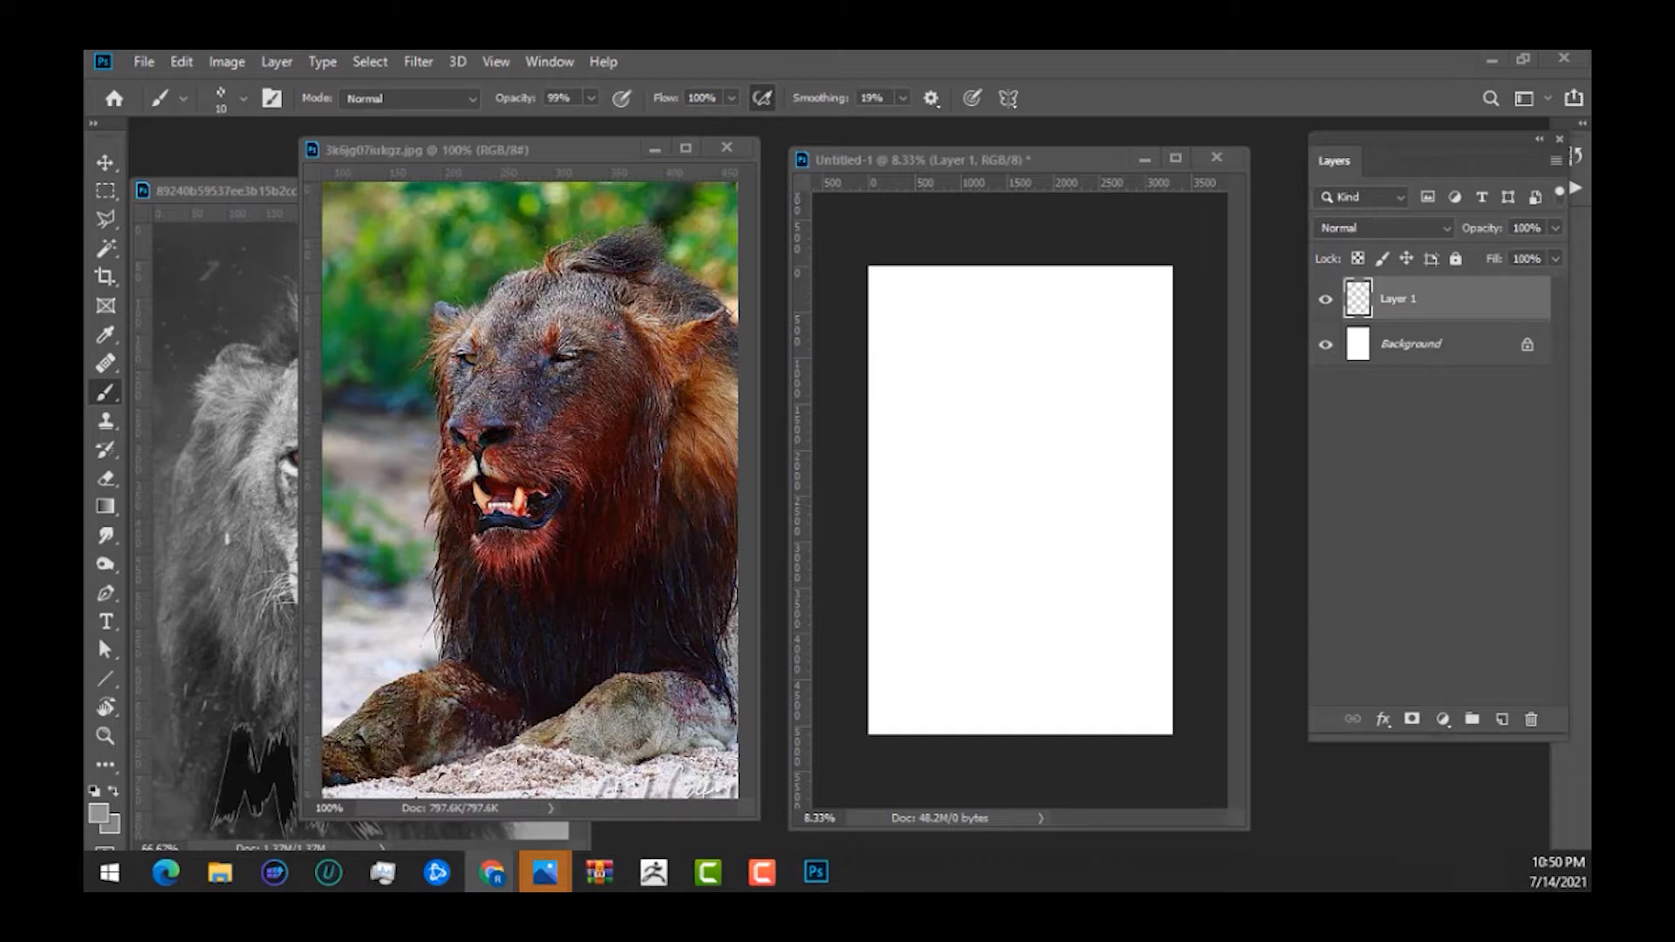
left_click_drag(647, 142, 501, 228)
double_click(501, 227)
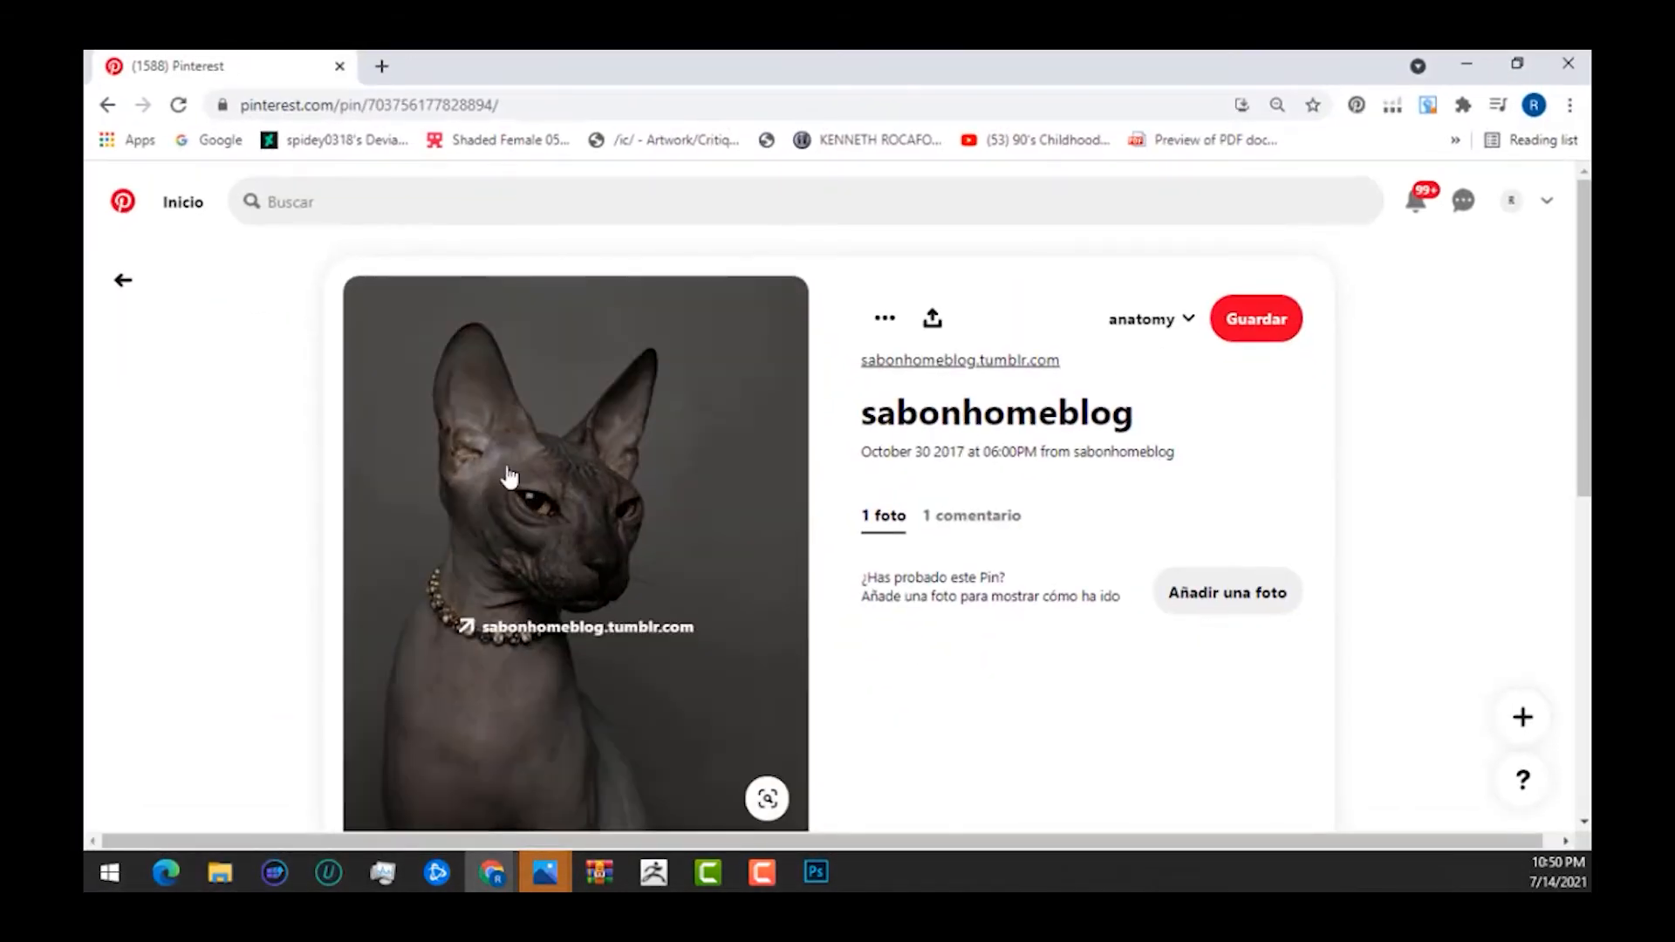
scroll(509, 478, "down", 2)
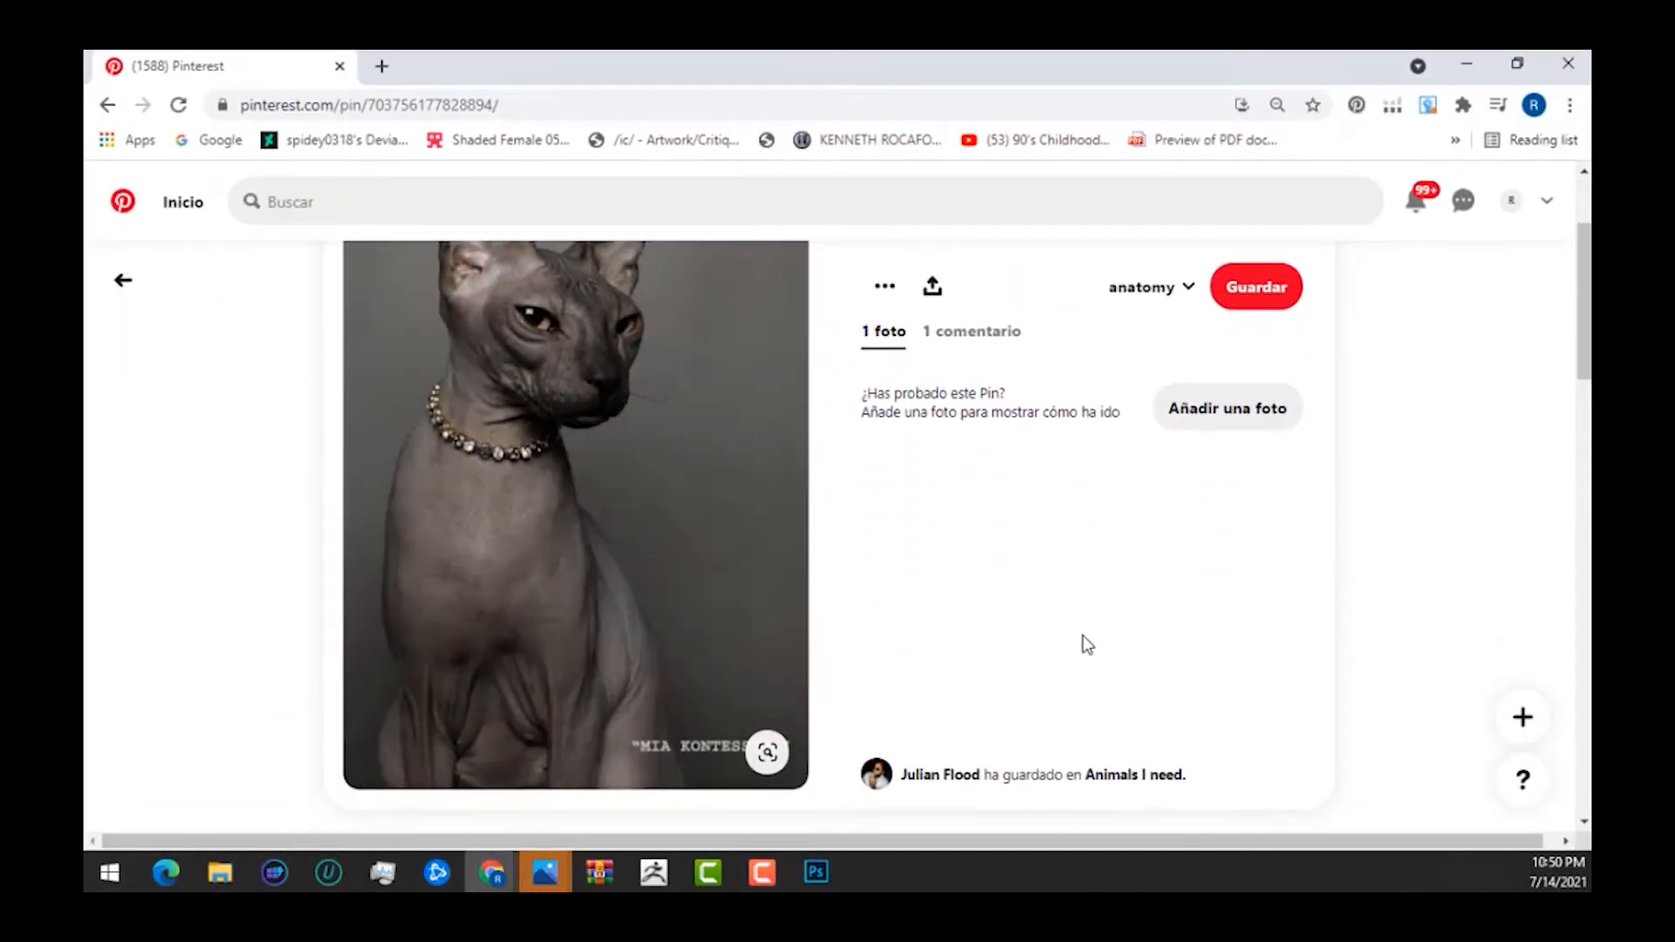
left_click(602, 524)
left_click(246, 70)
scroll(611, 515, "down", 6)
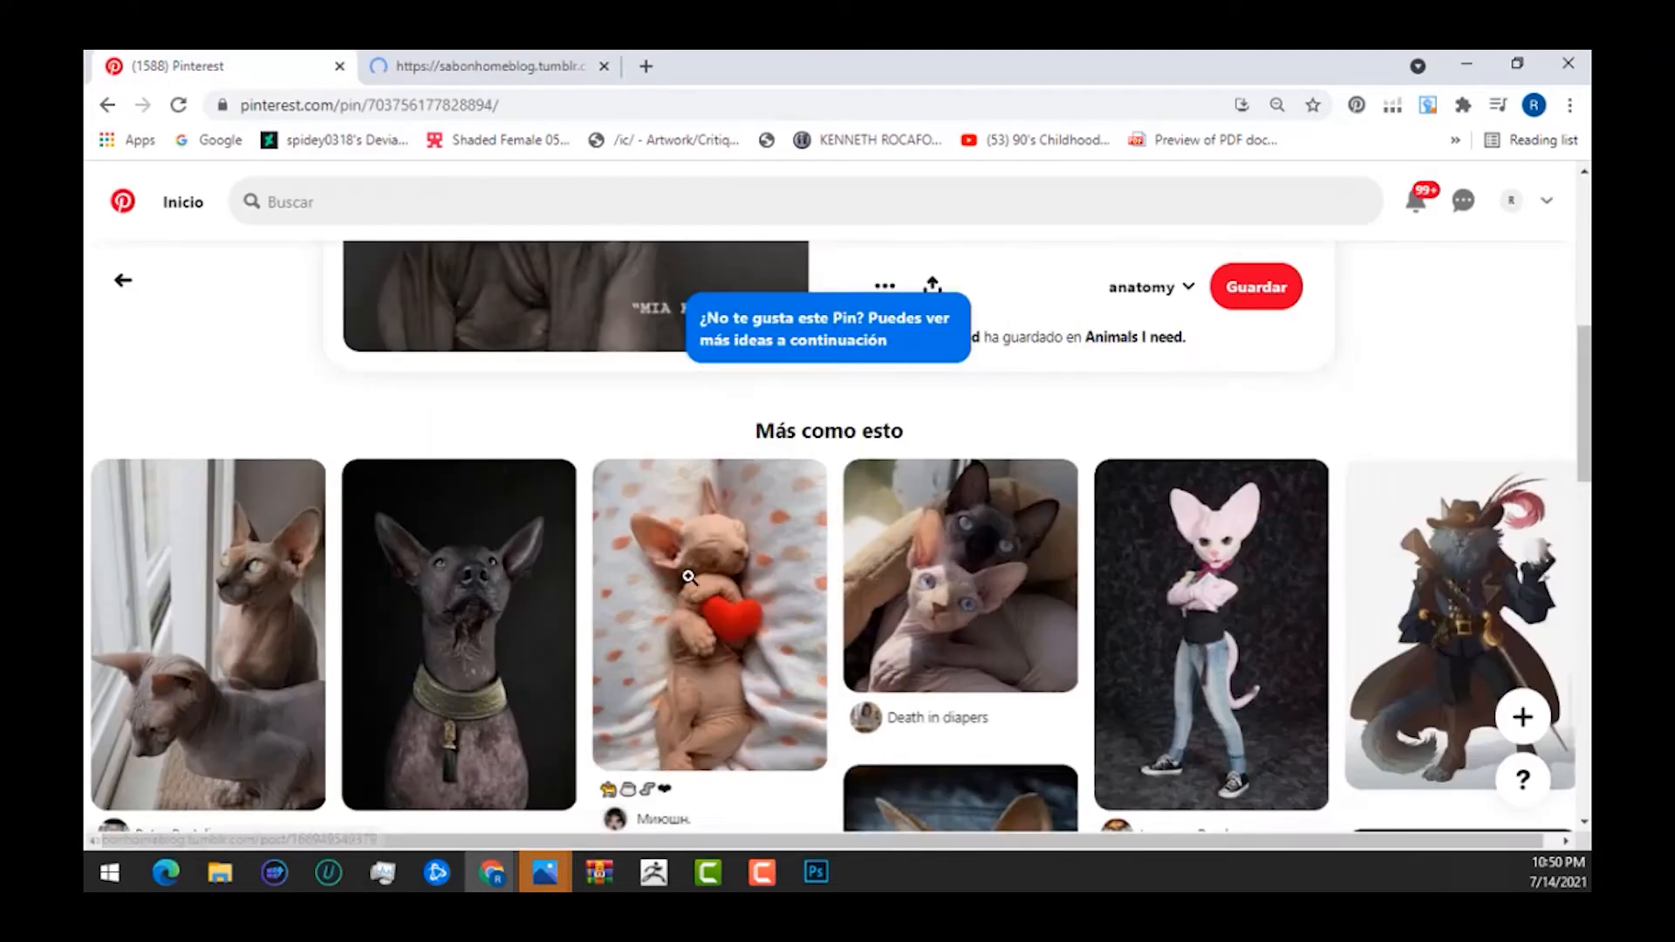
scroll(558, 548, "up", 3)
scroll(867, 468, "up", 4)
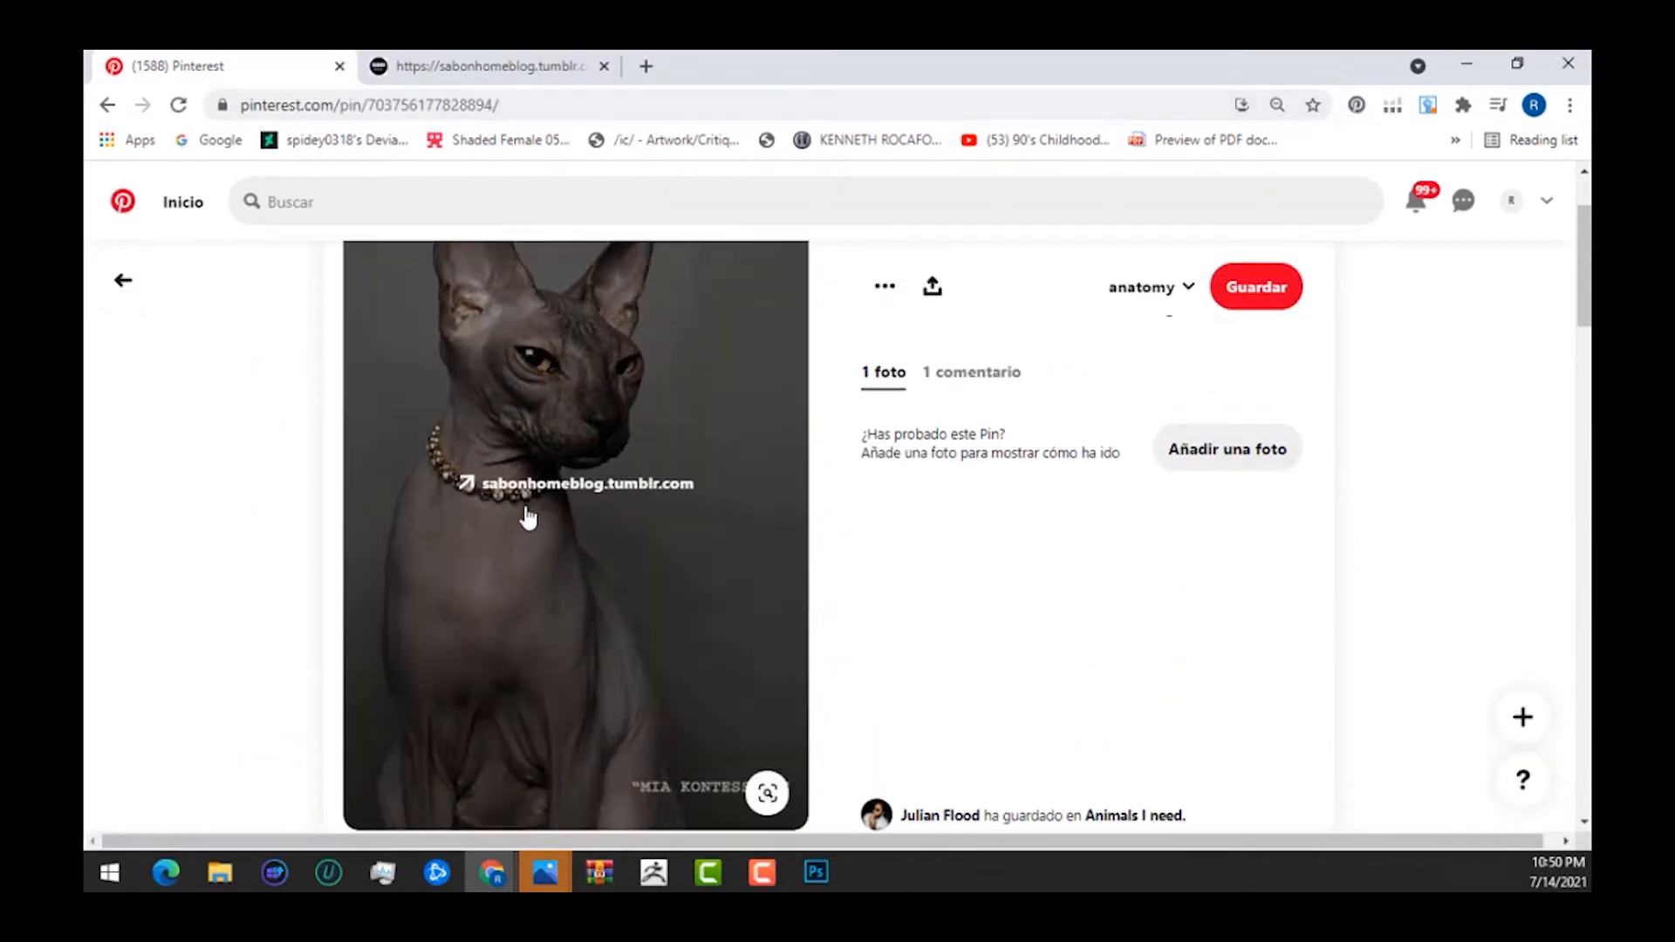
Save the sphynx cat photo from the sabonhomeblog Tumblr post to the computer.
left_click(480, 66)
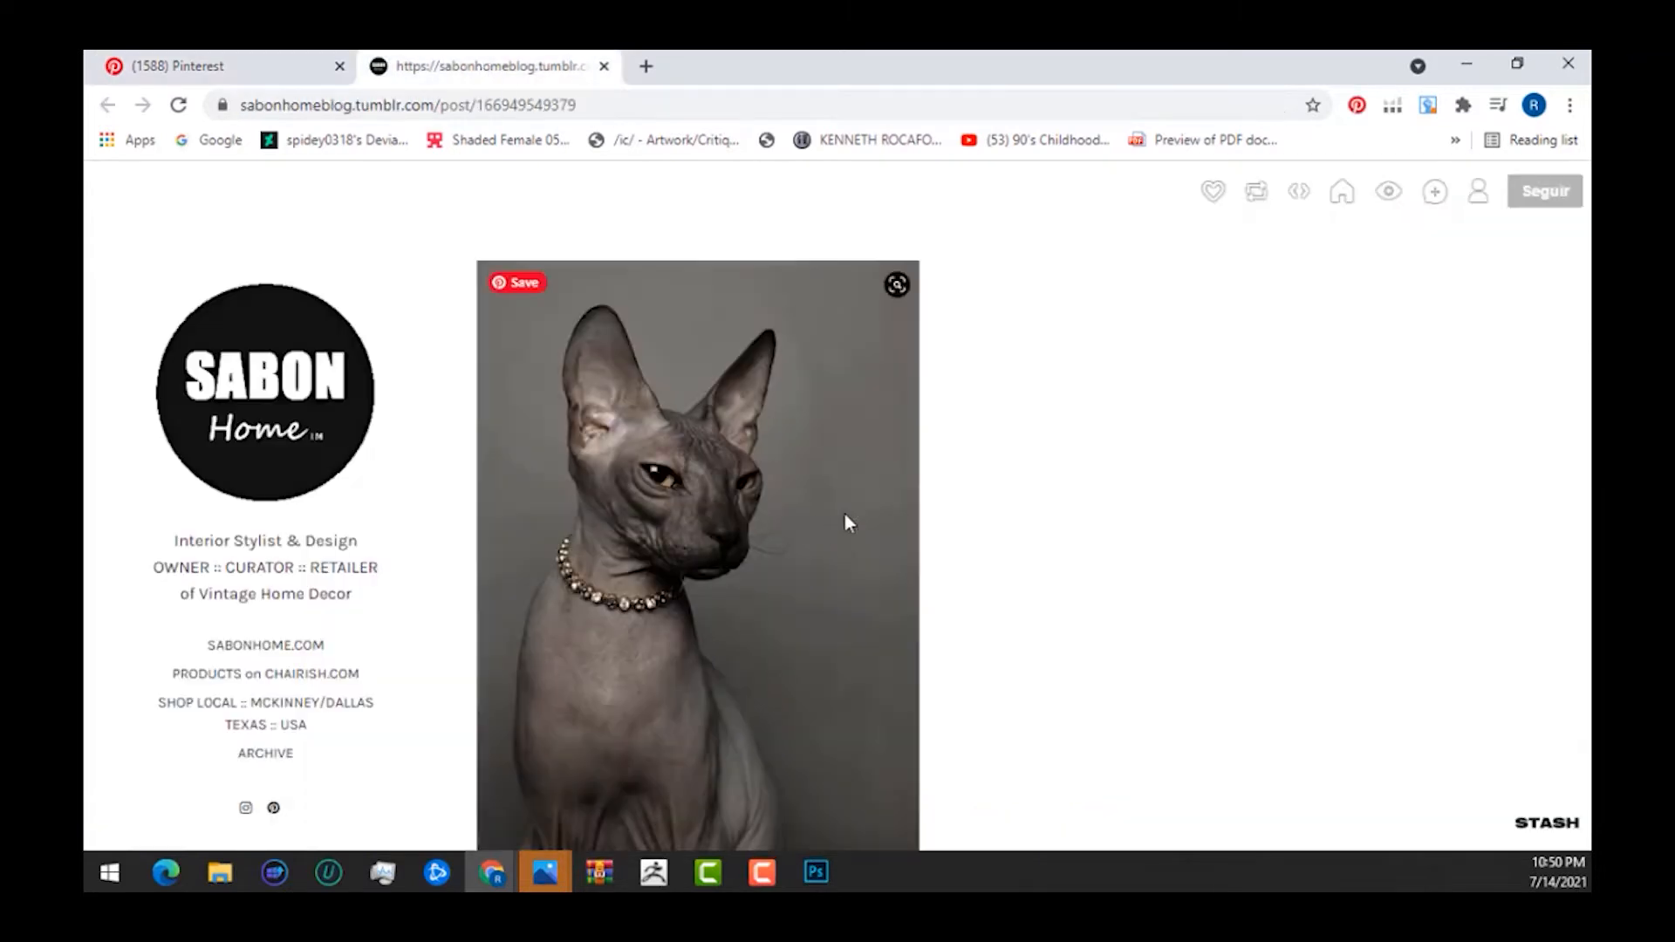
scroll(845, 515, "down", 2)
right_click(669, 414)
left_click(816, 457)
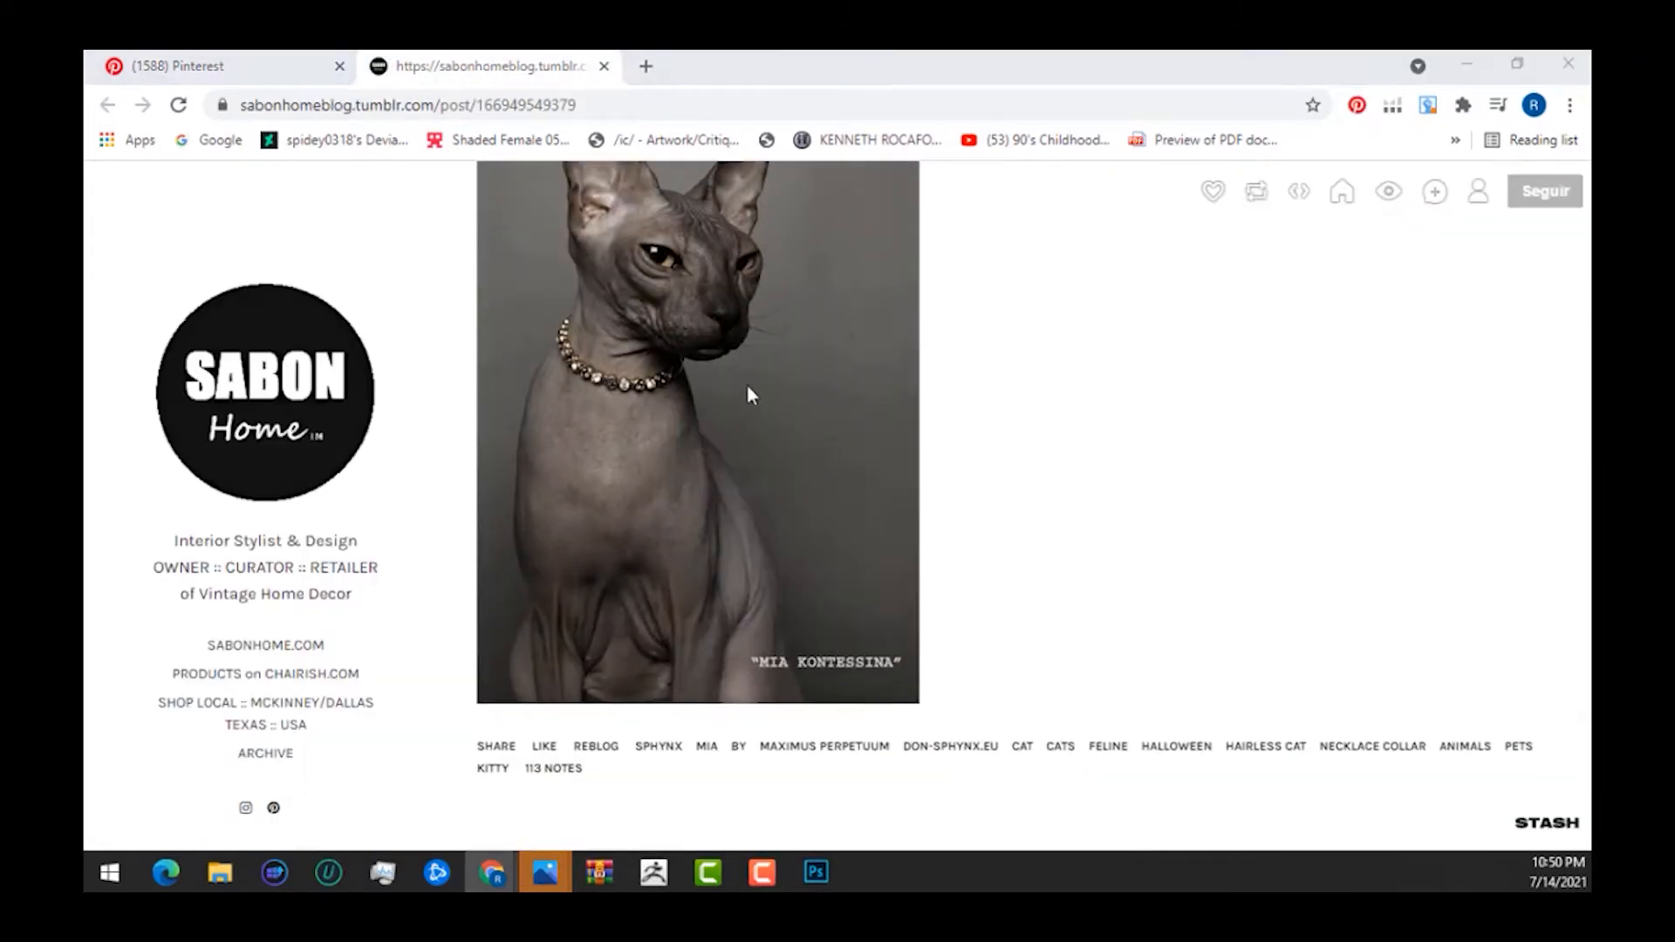
left_click(1200, 766)
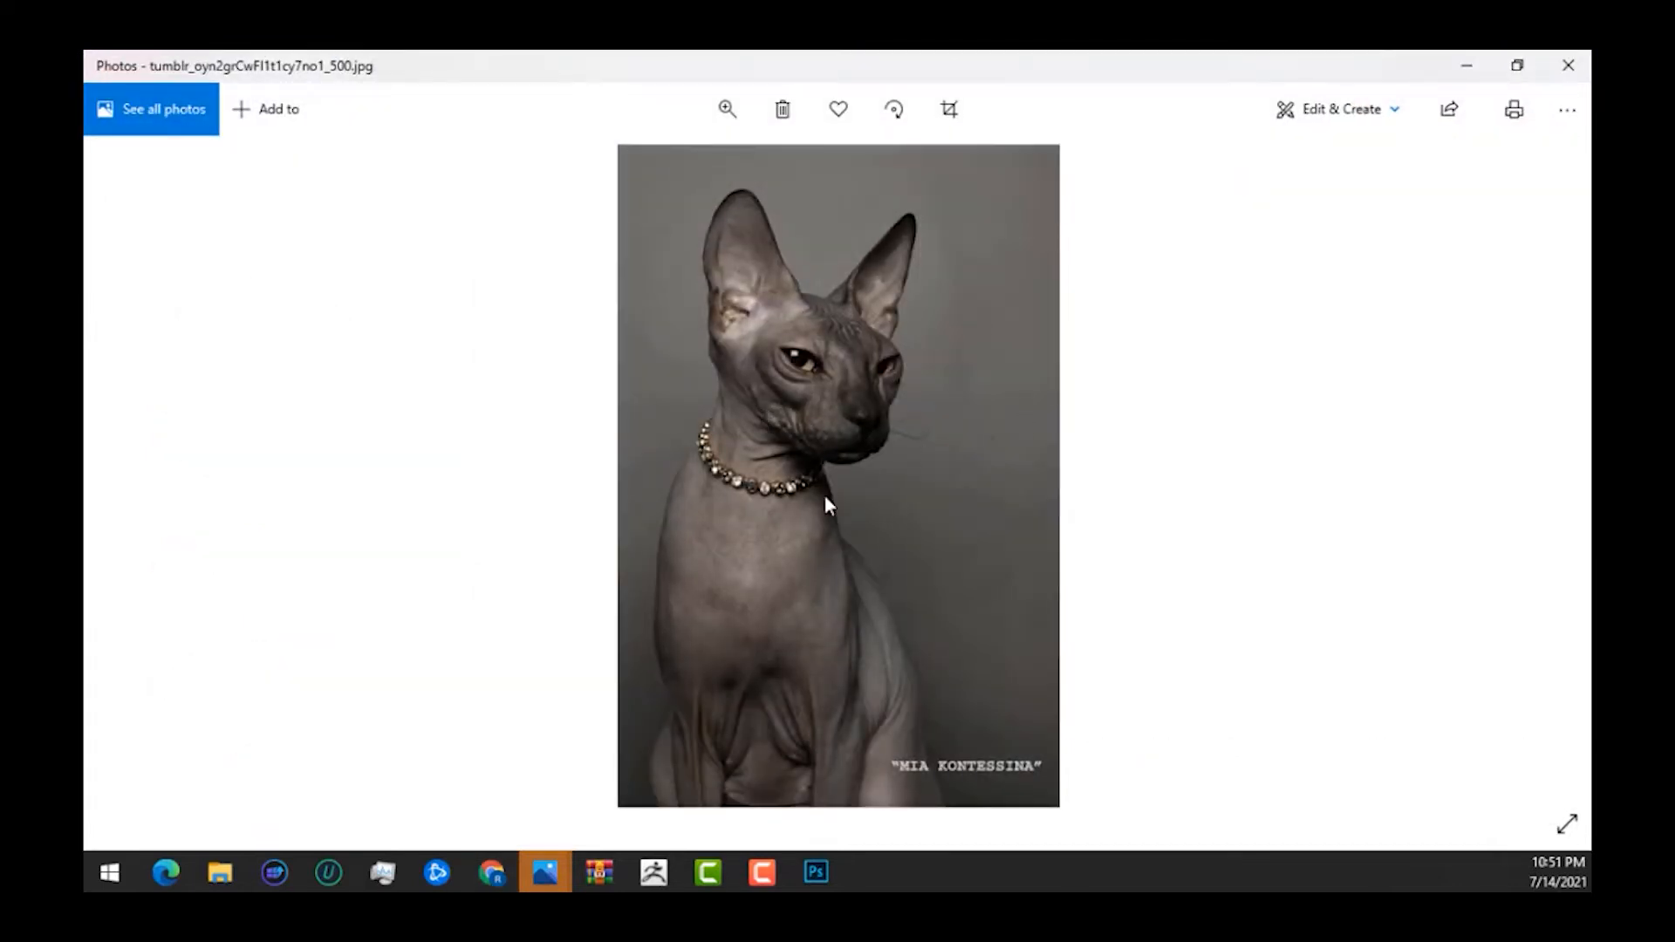
Close the photo viewer and look through the sphynx cat pins related to the sabonhomeblog pin on Pinterest.
left_click(1562, 70)
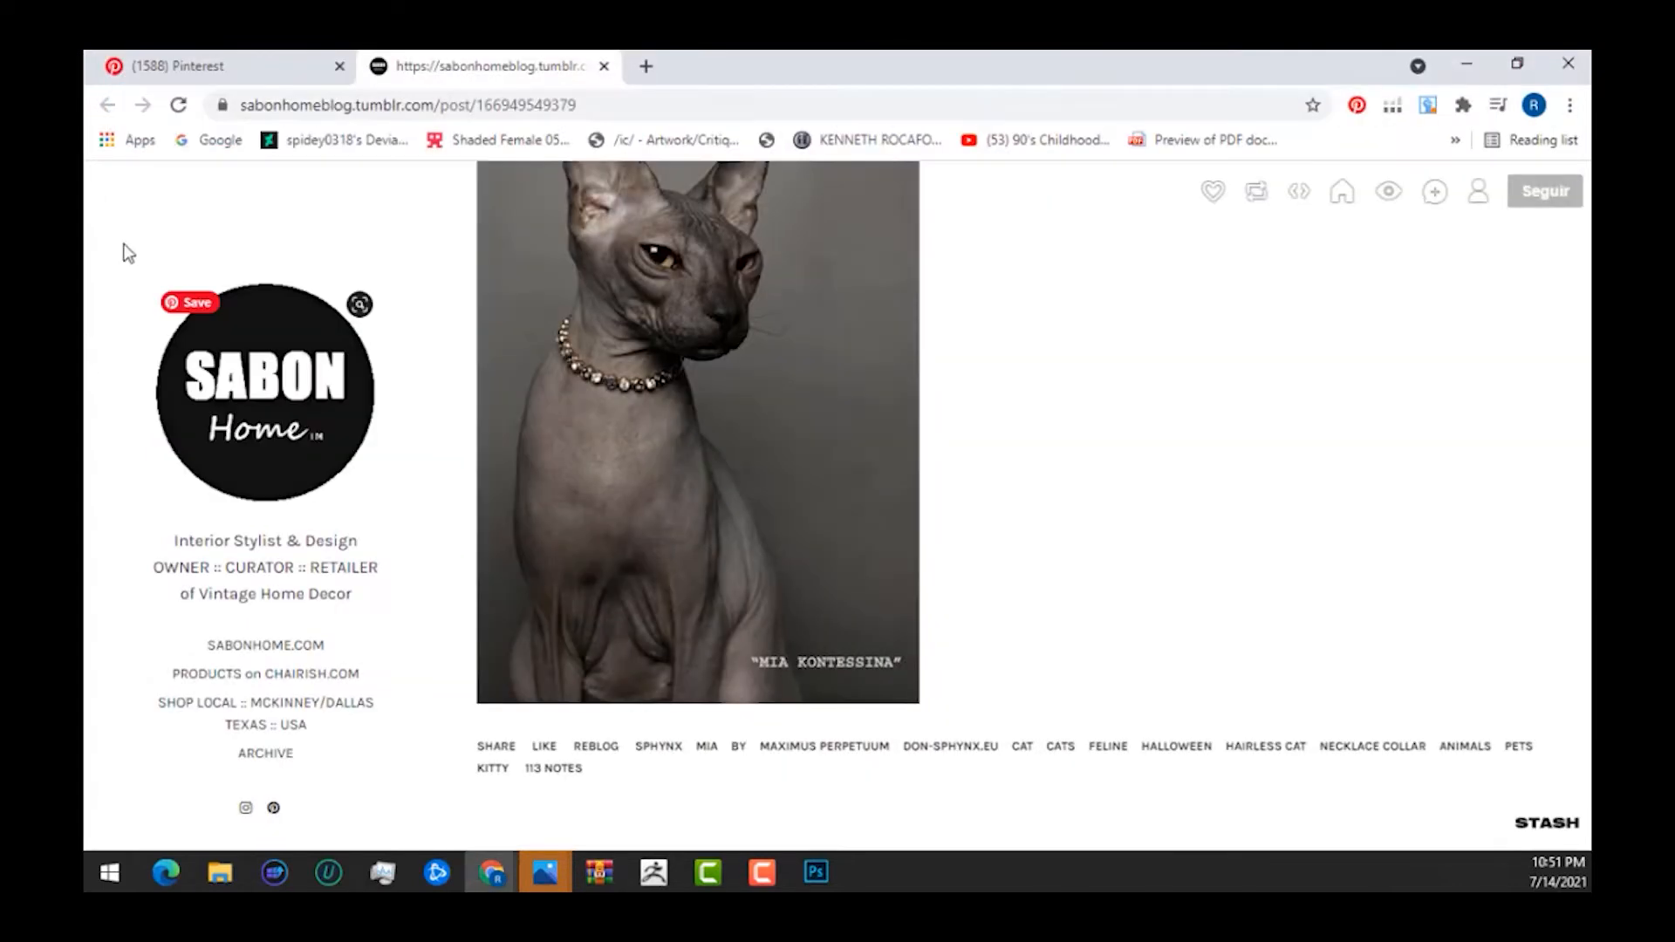
left_click(192, 77)
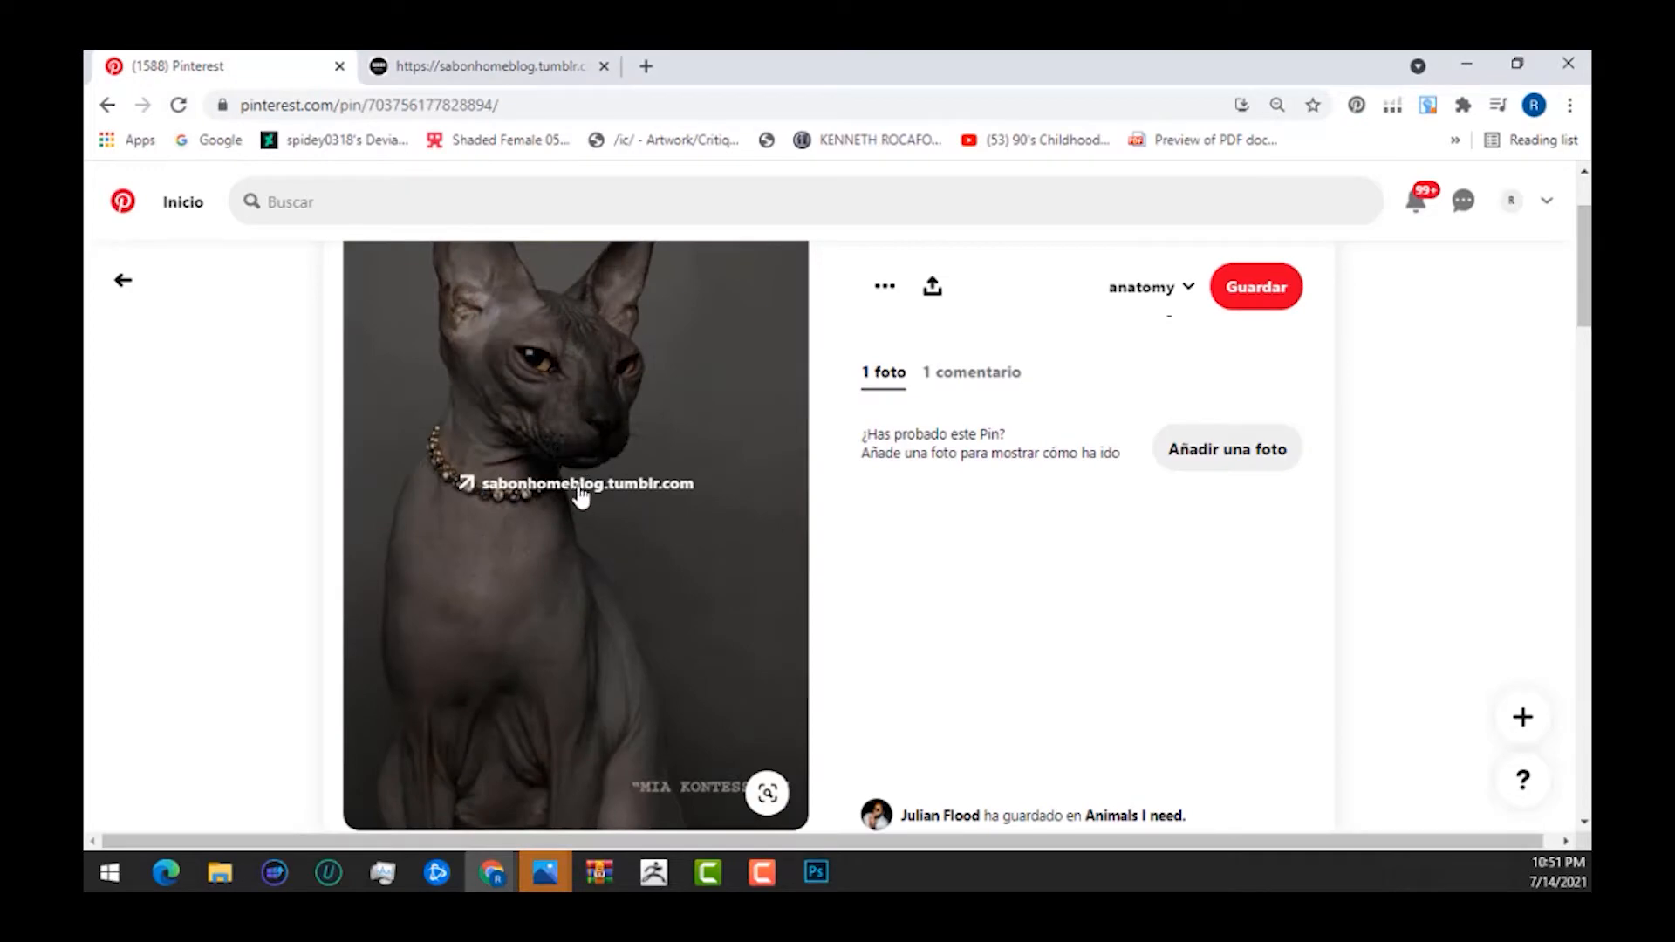
scroll(646, 524, "down", 6)
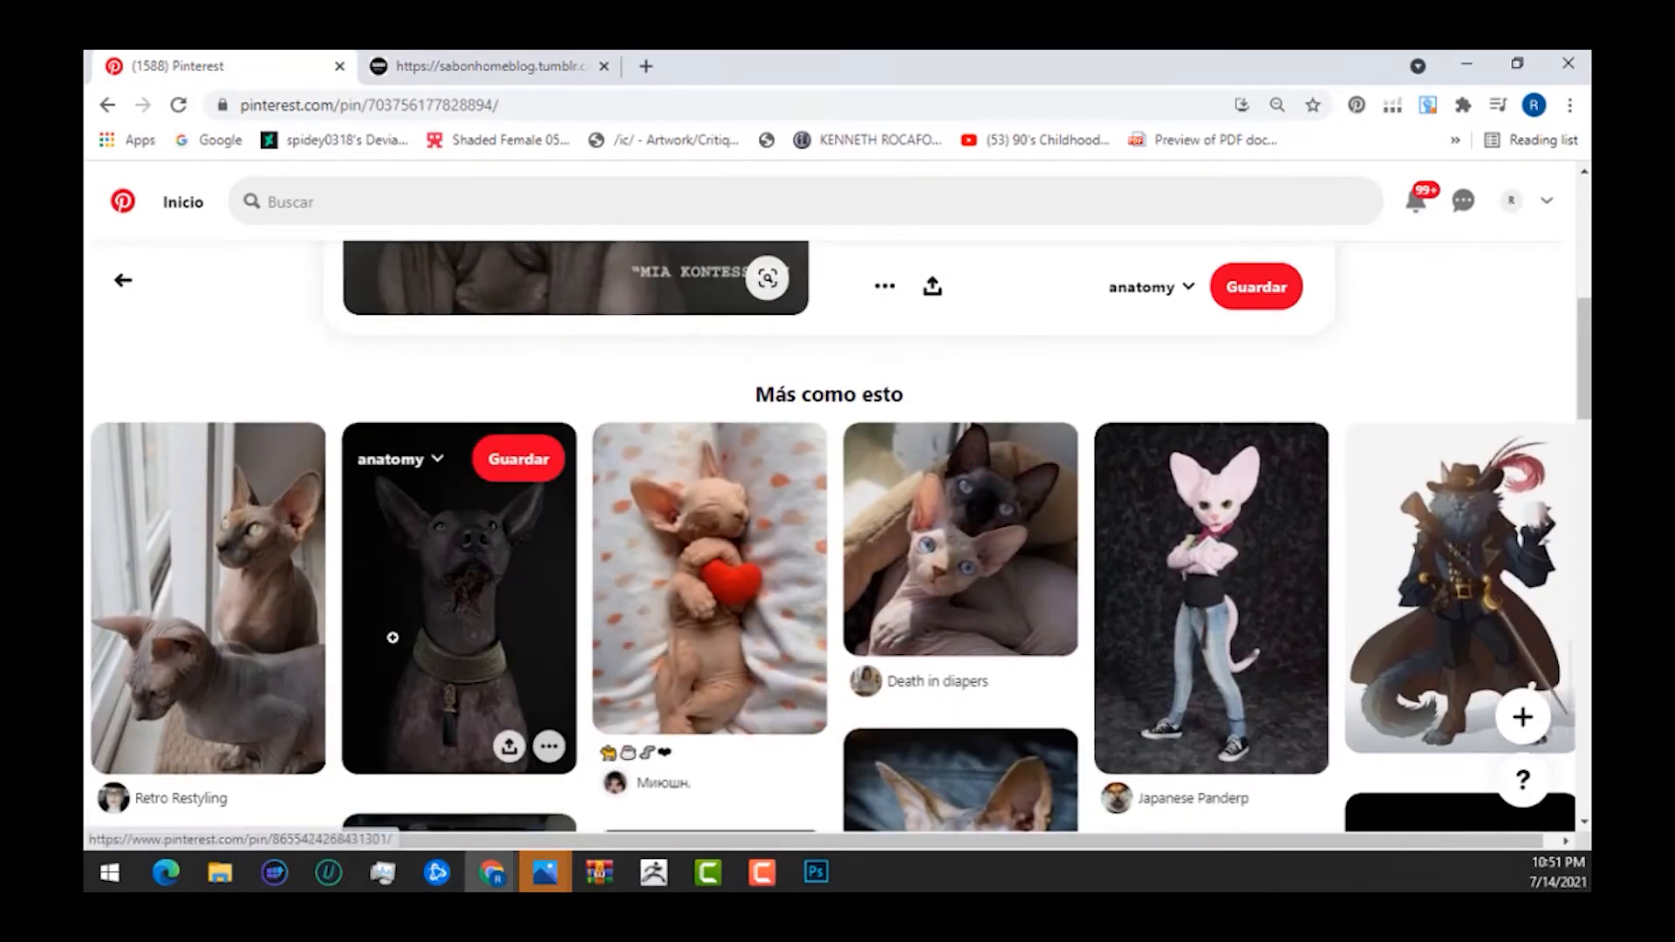
scroll(397, 641, "down", 4)
scroll(537, 672, "down", 2)
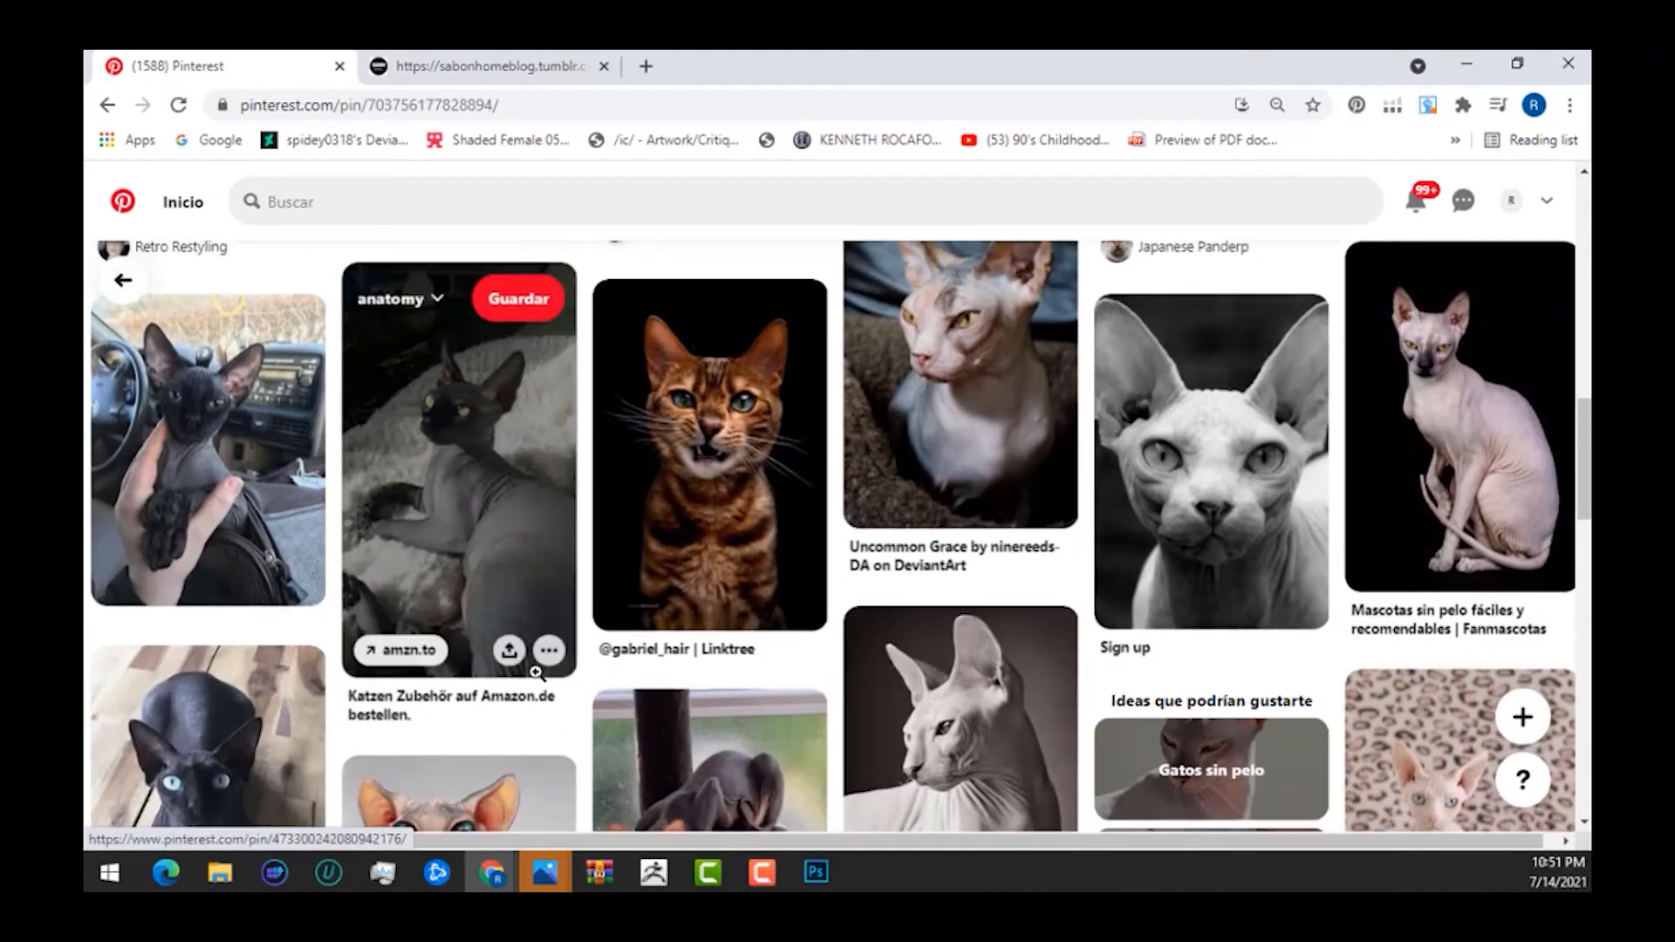
scroll(537, 671, "down", 5)
scroll(528, 673, "up", 4)
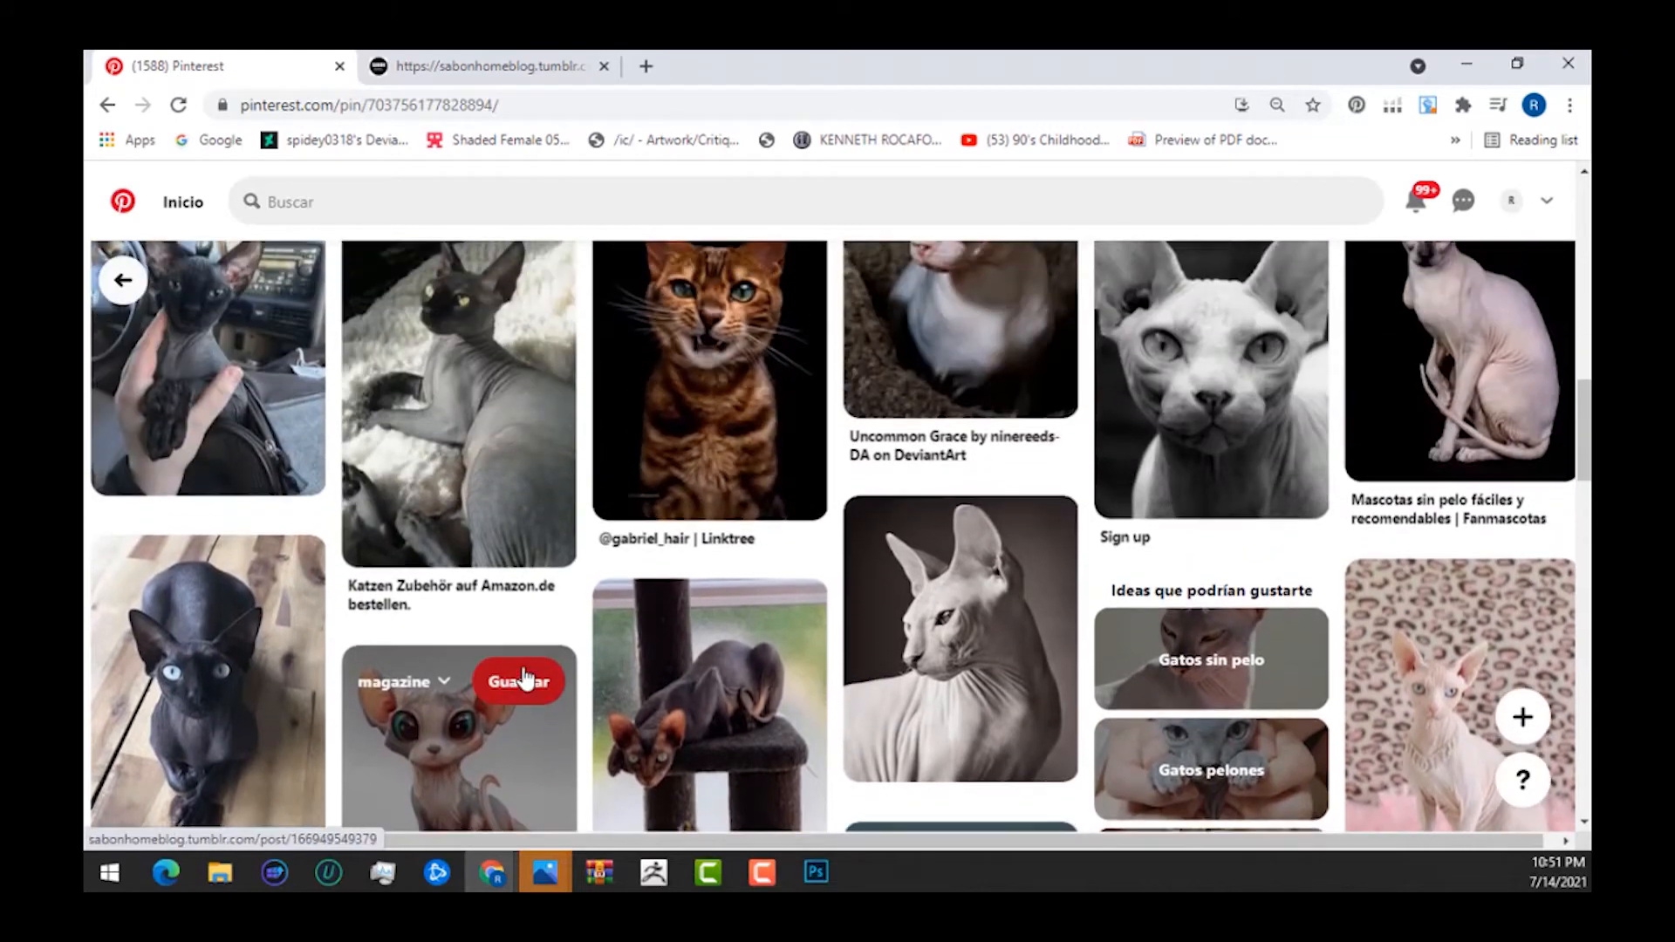
scroll(524, 679, "up", 13)
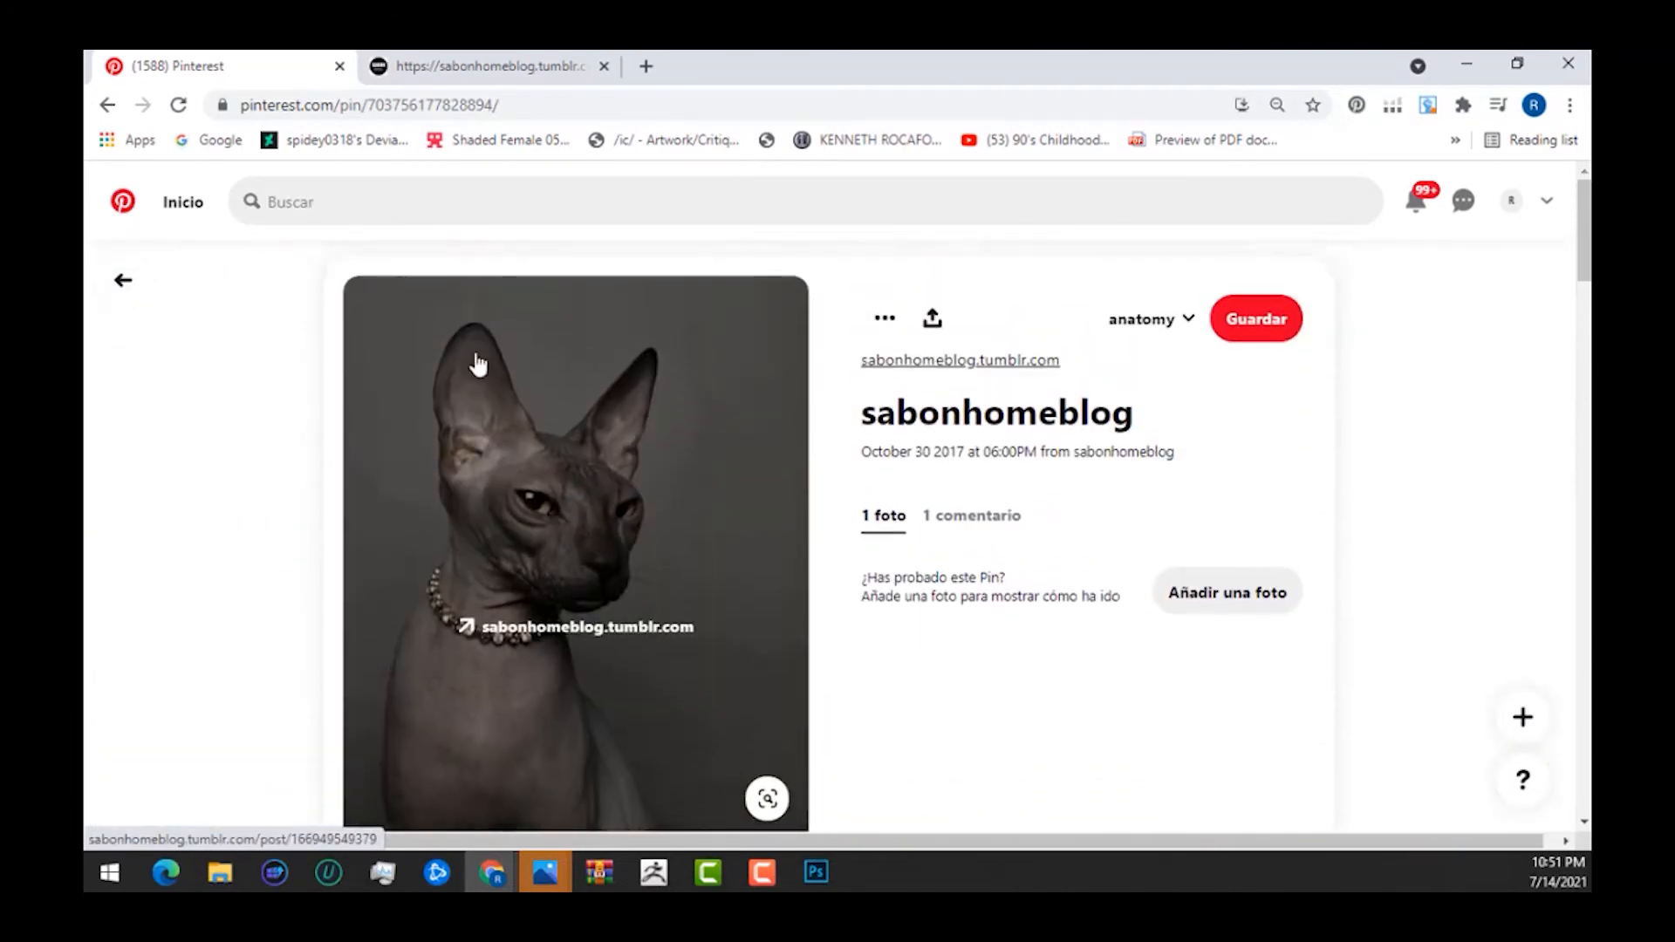
Close the sabonhomeblog Pinterest pin, shrink the window showing the Tumblr cat page and move it away from the blank Photoshop canvas.
left_click_drag(288, 65, 698, 164)
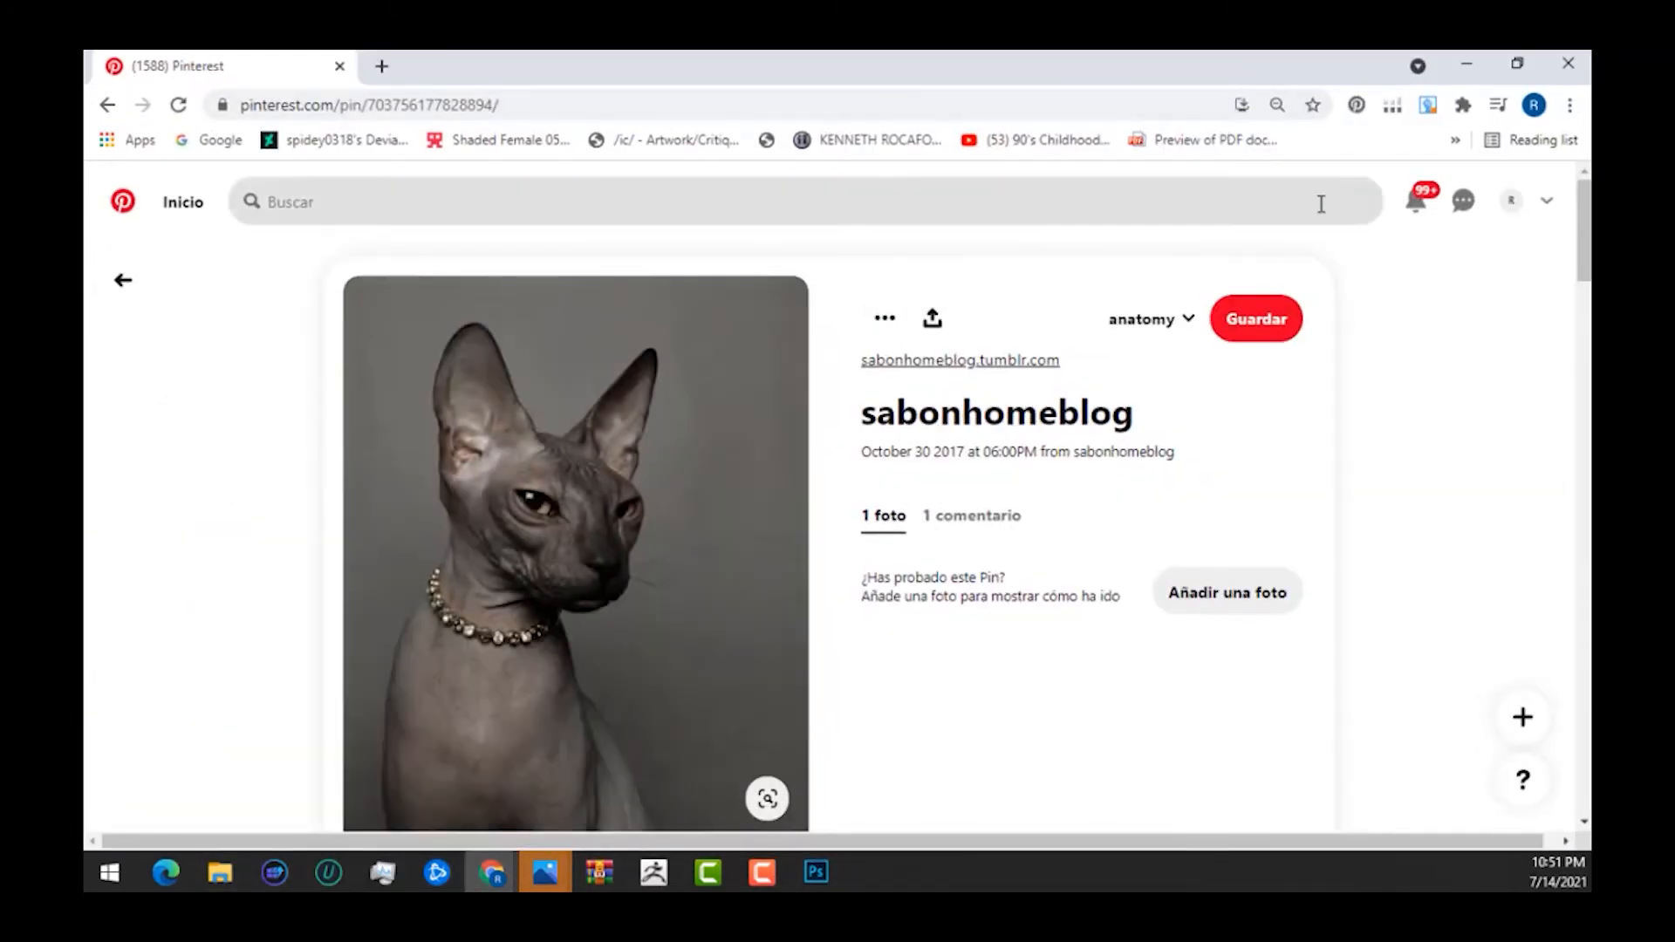
left_click(339, 65)
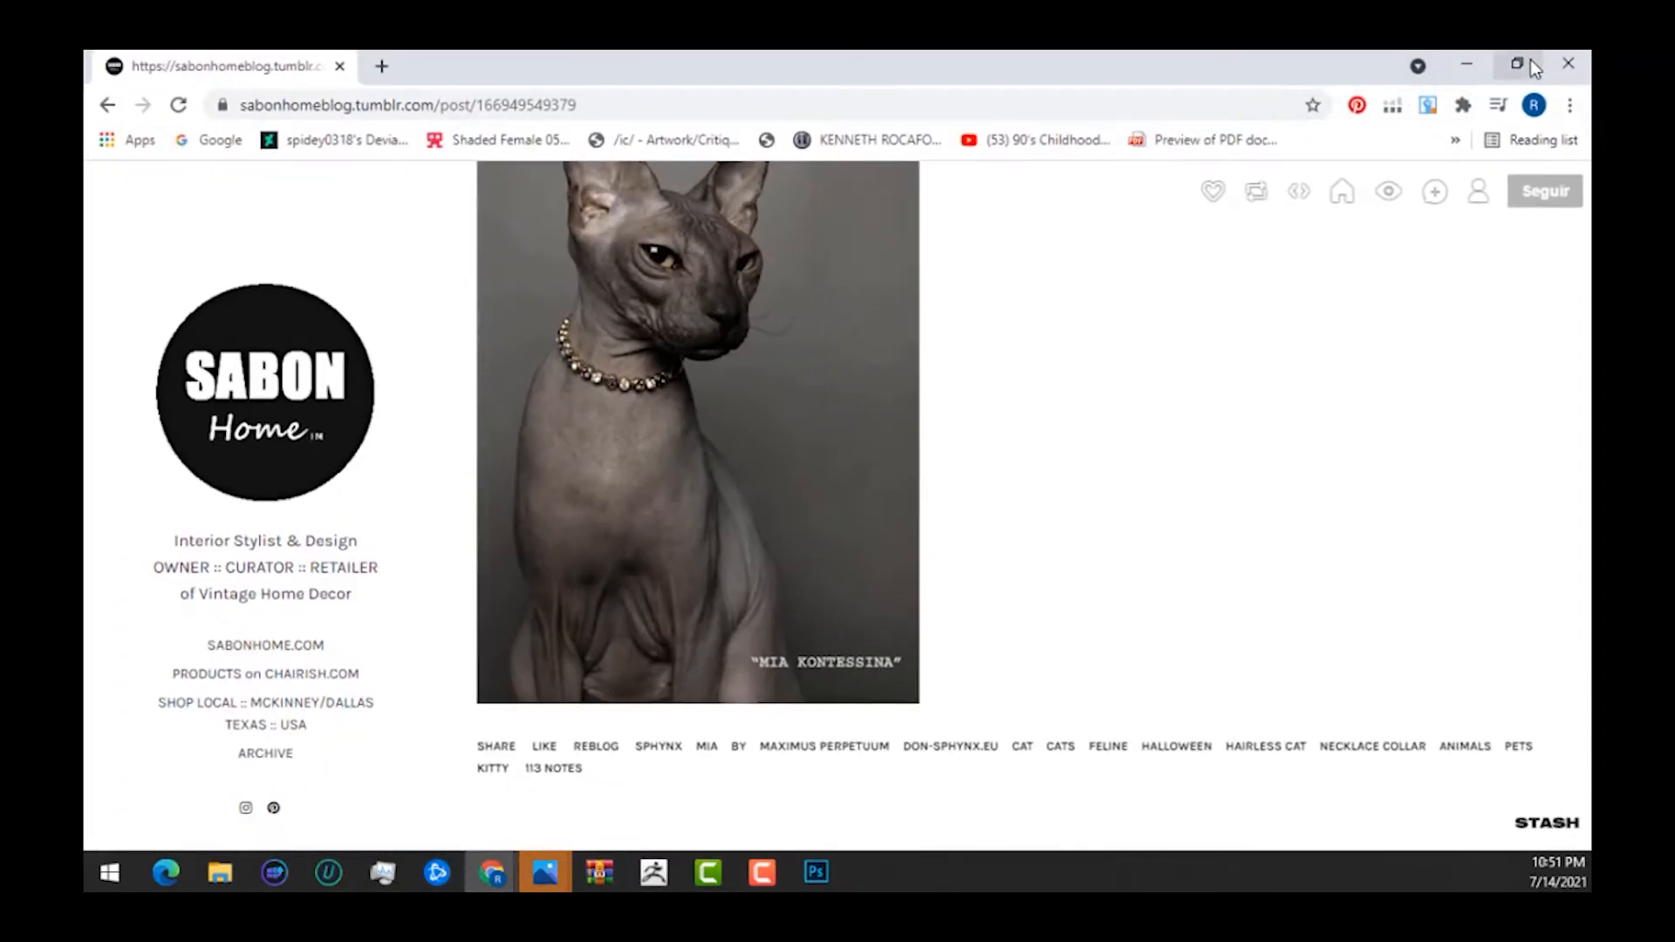
left_click(1529, 63)
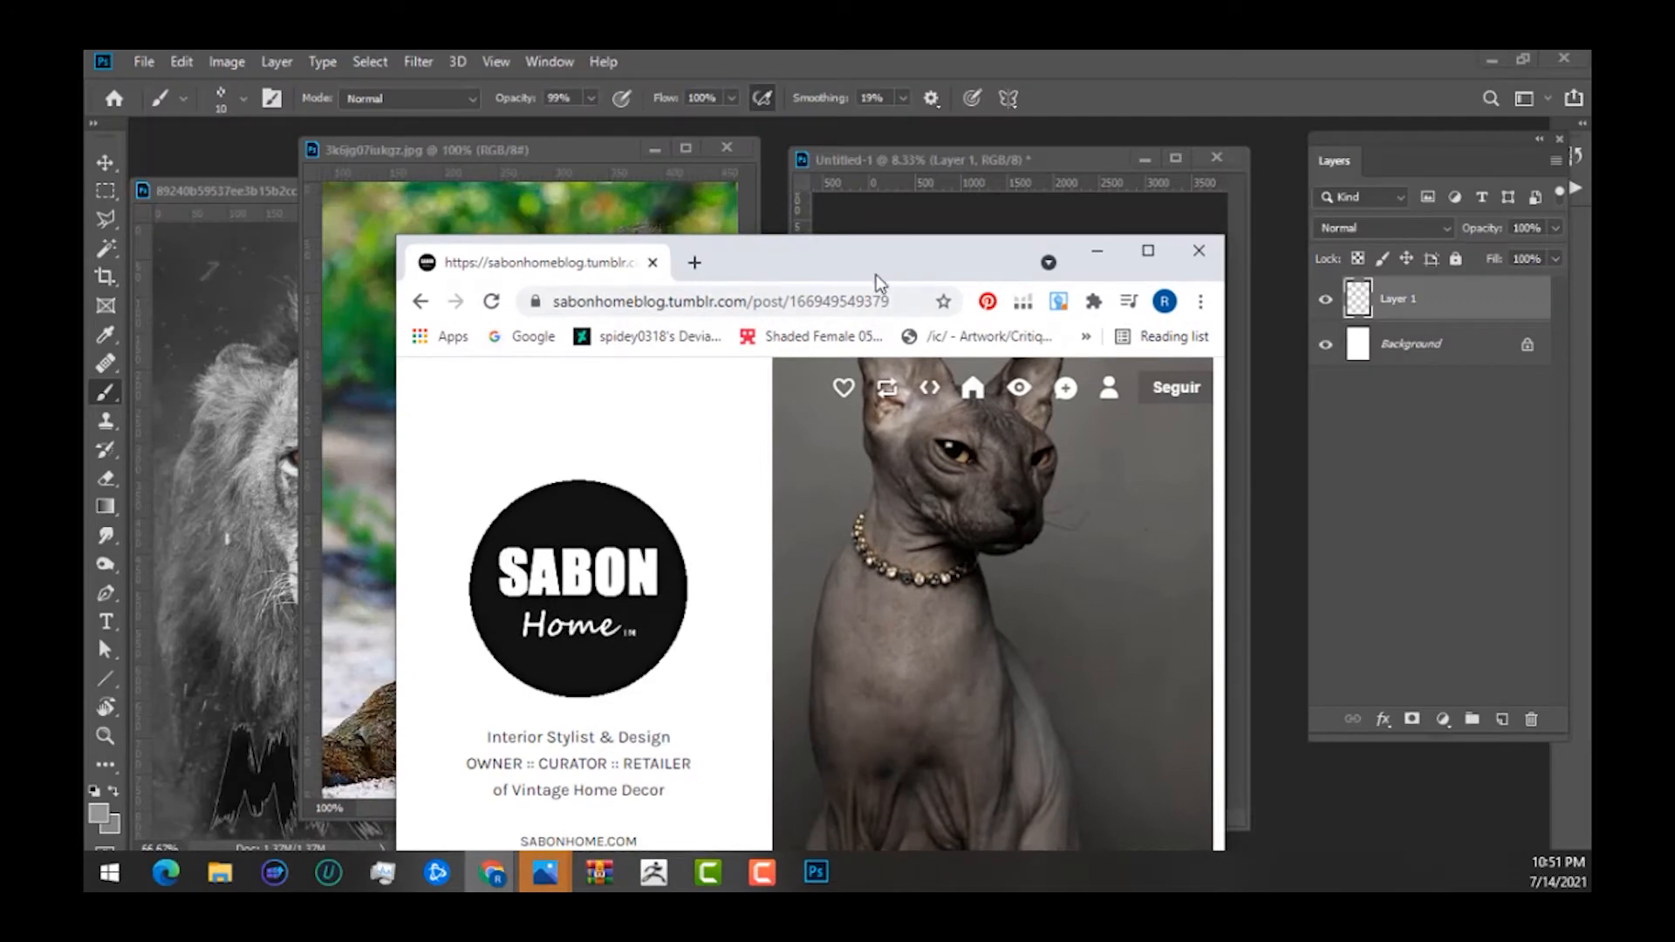
left_click_drag(876, 274, 696, 226)
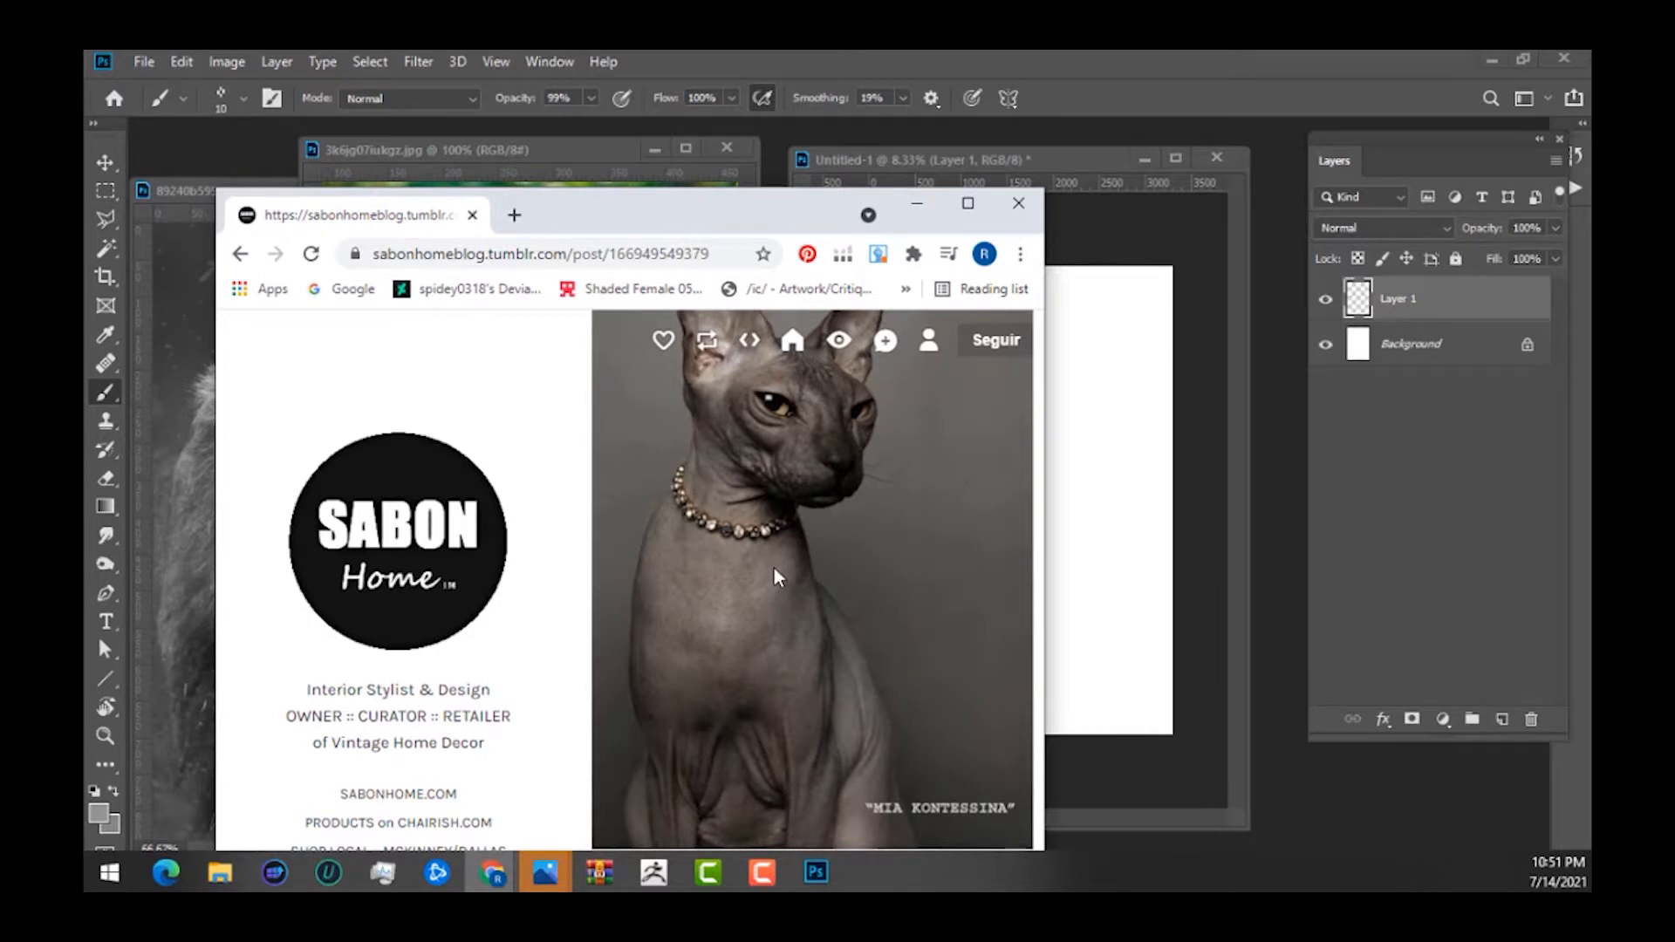
left_click_drag(596, 215, 413, 289)
Switch to Photoshop and open the saved sphynx cat photo tumblr_oyn2grCwFl1t1cy7no1_500.jpg.
left_click(199, 110)
left_click(144, 62)
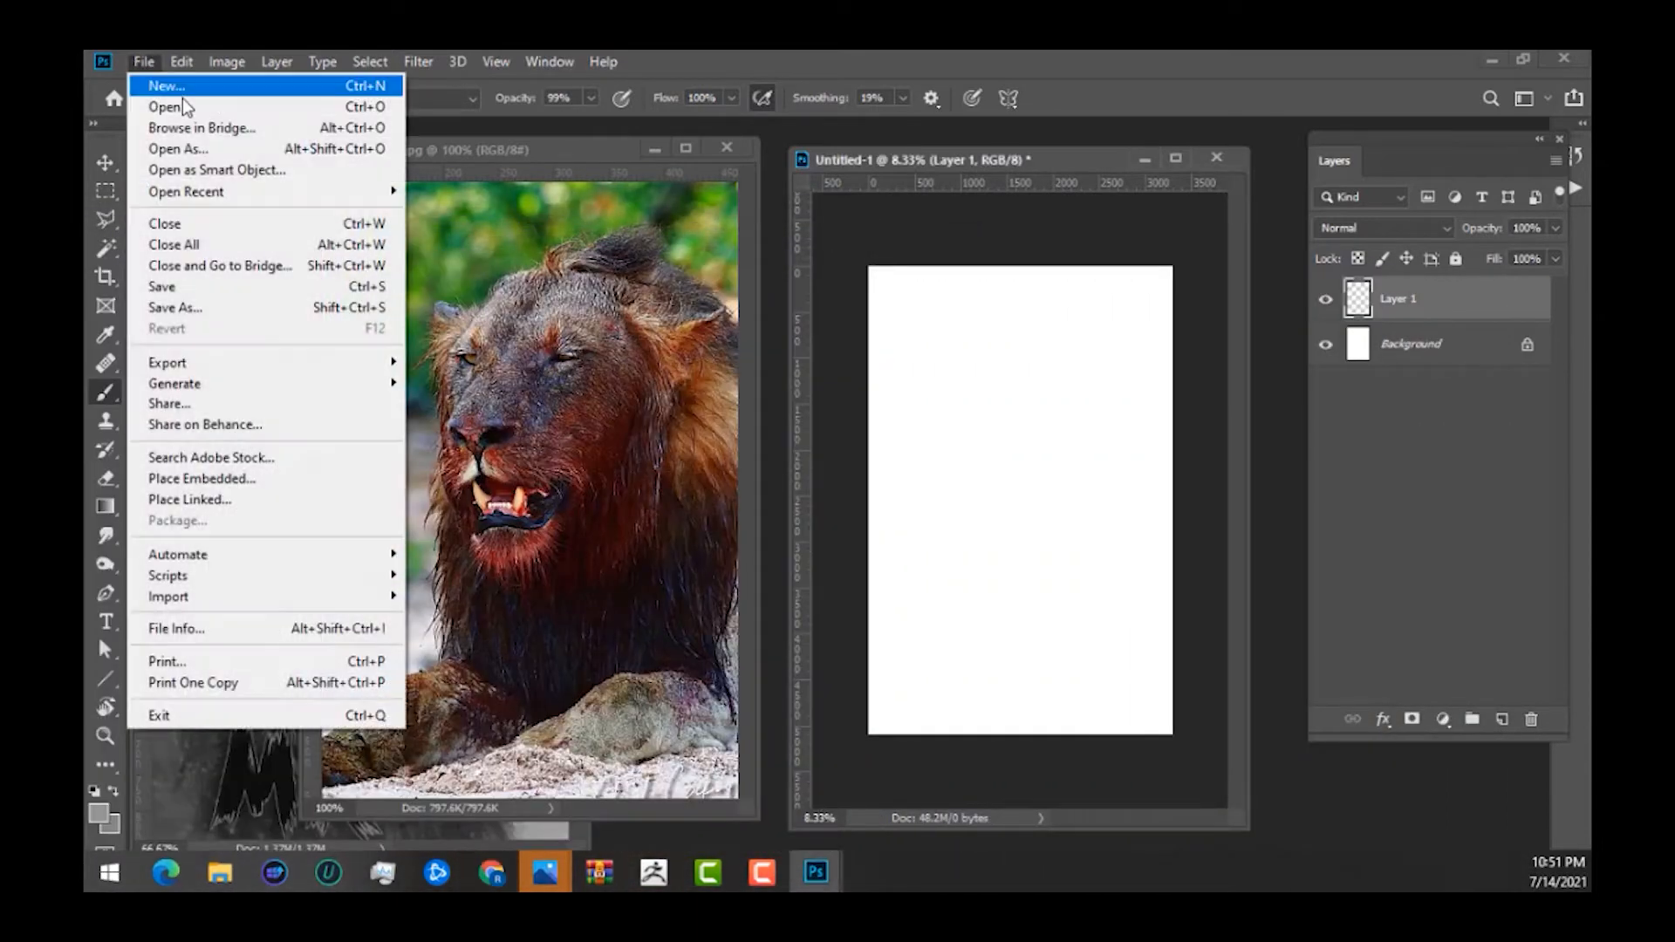
left_click(182, 100)
double_click(650, 262)
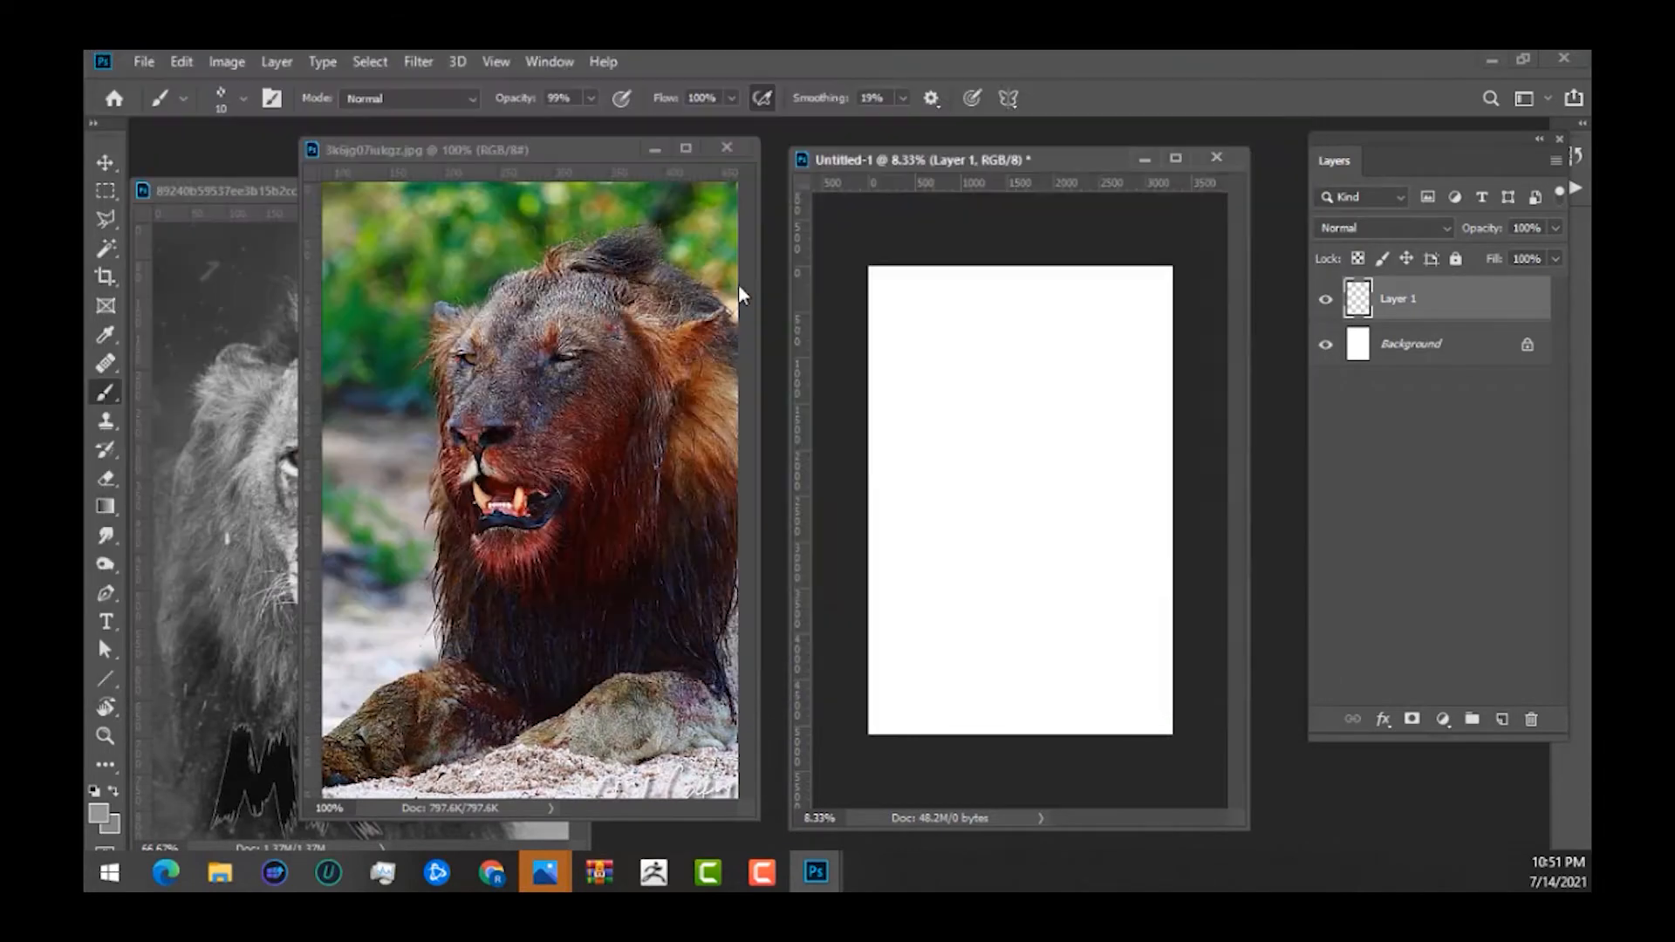
Arrange the cat photo beside the Untitled-1 canvas, with the colour lion photo brought to the front between them.
left_click_drag(1012, 168, 314, 225)
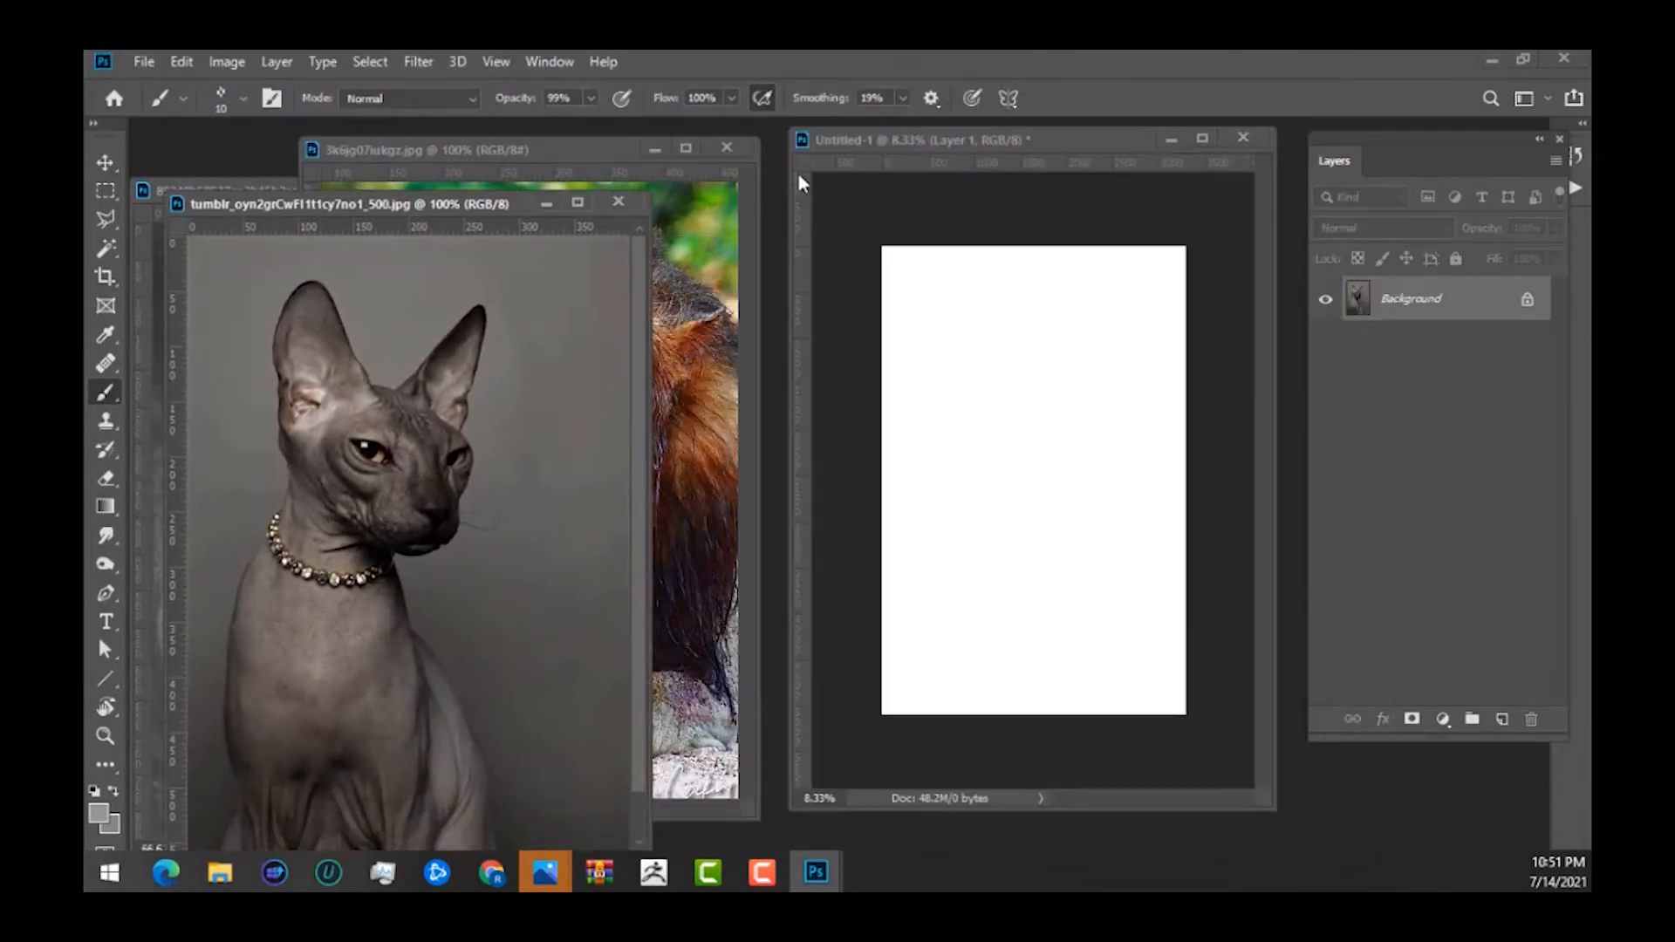
left_click_drag(904, 151, 916, 183)
left_click_drag(598, 138, 611, 152)
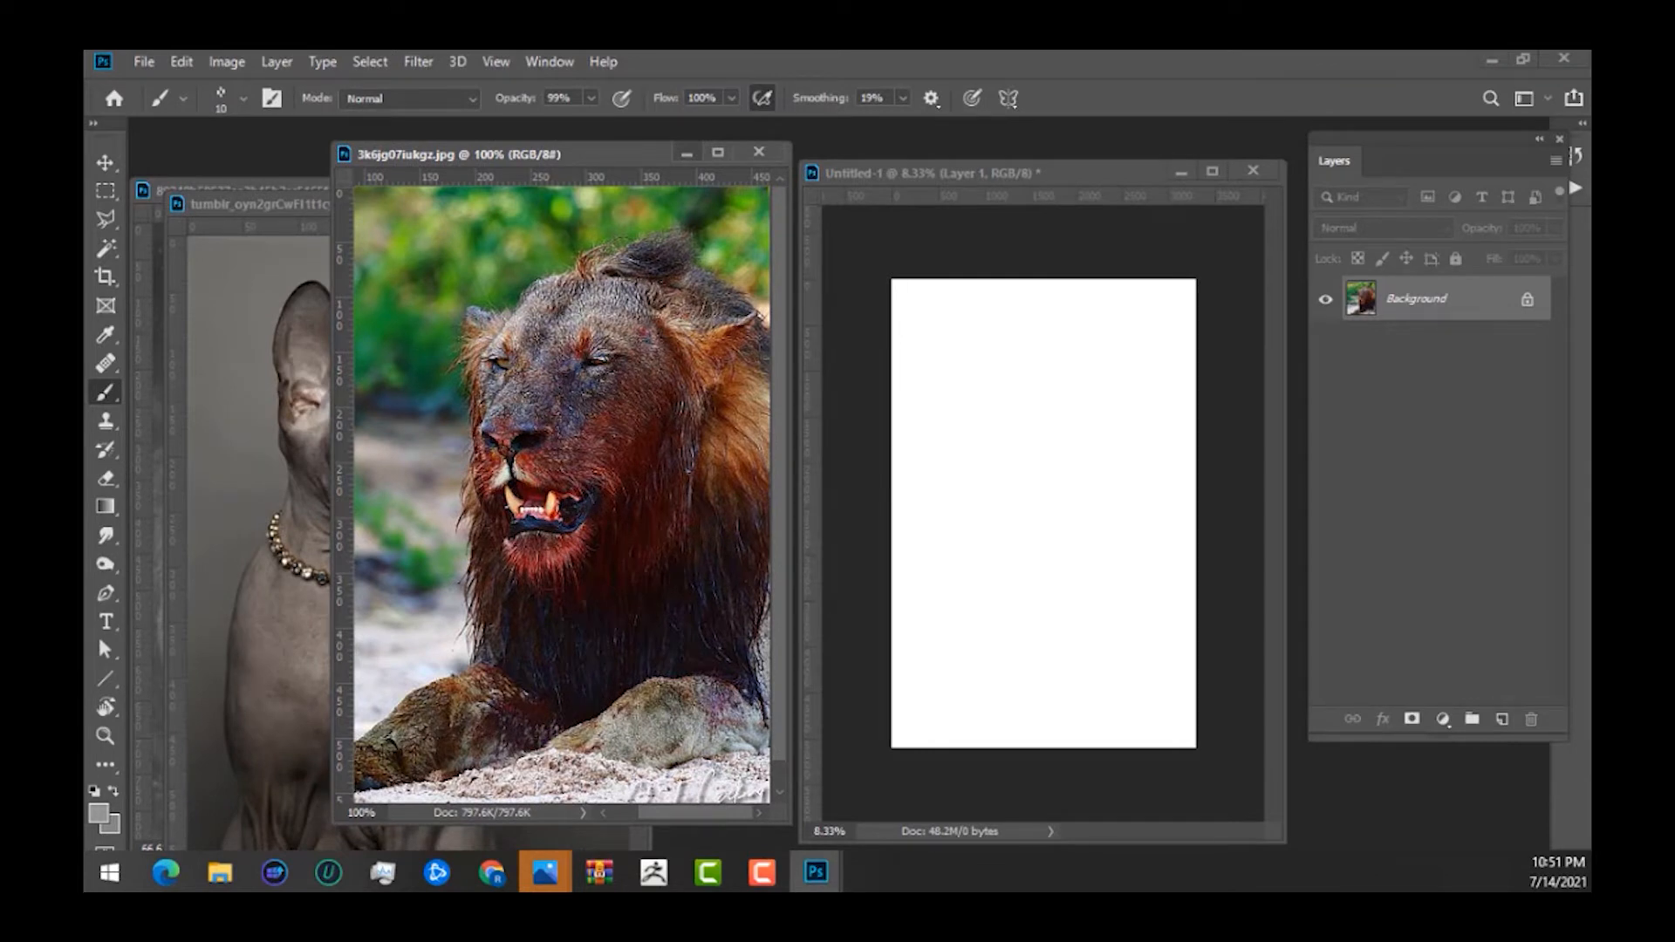
Bring up the Chrome windows with the Tumblr cat, the lion photo and the schedya 13th Era page, and move each off the workspace.
left_click(491, 873)
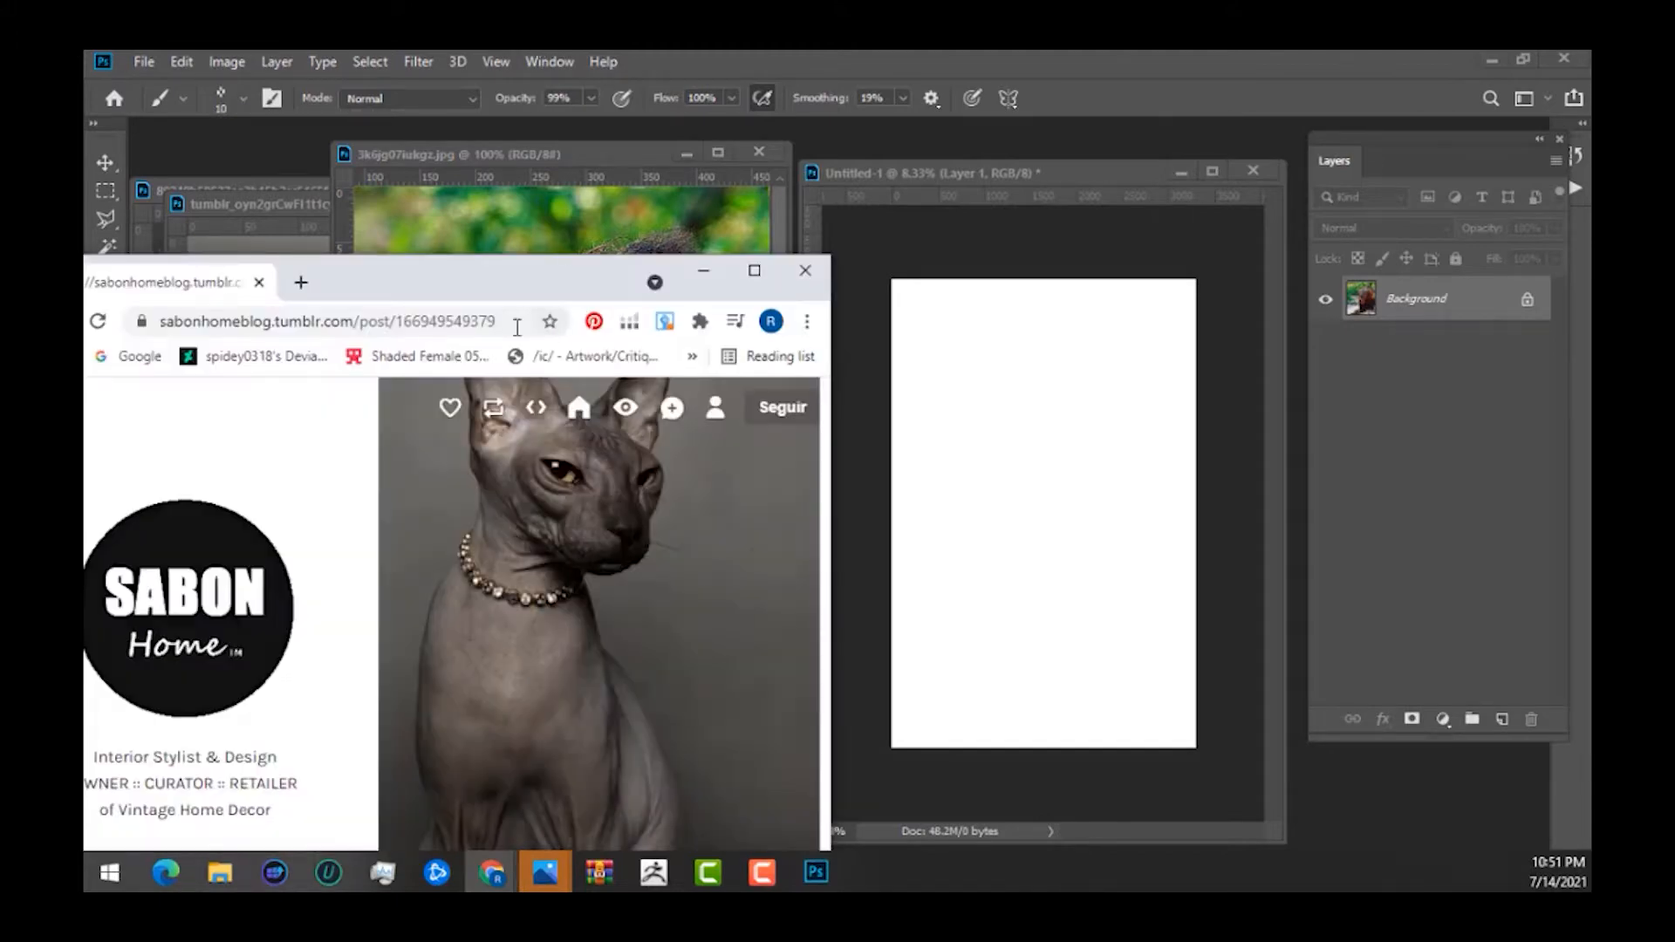
left_click_drag(496, 289, 886, 51)
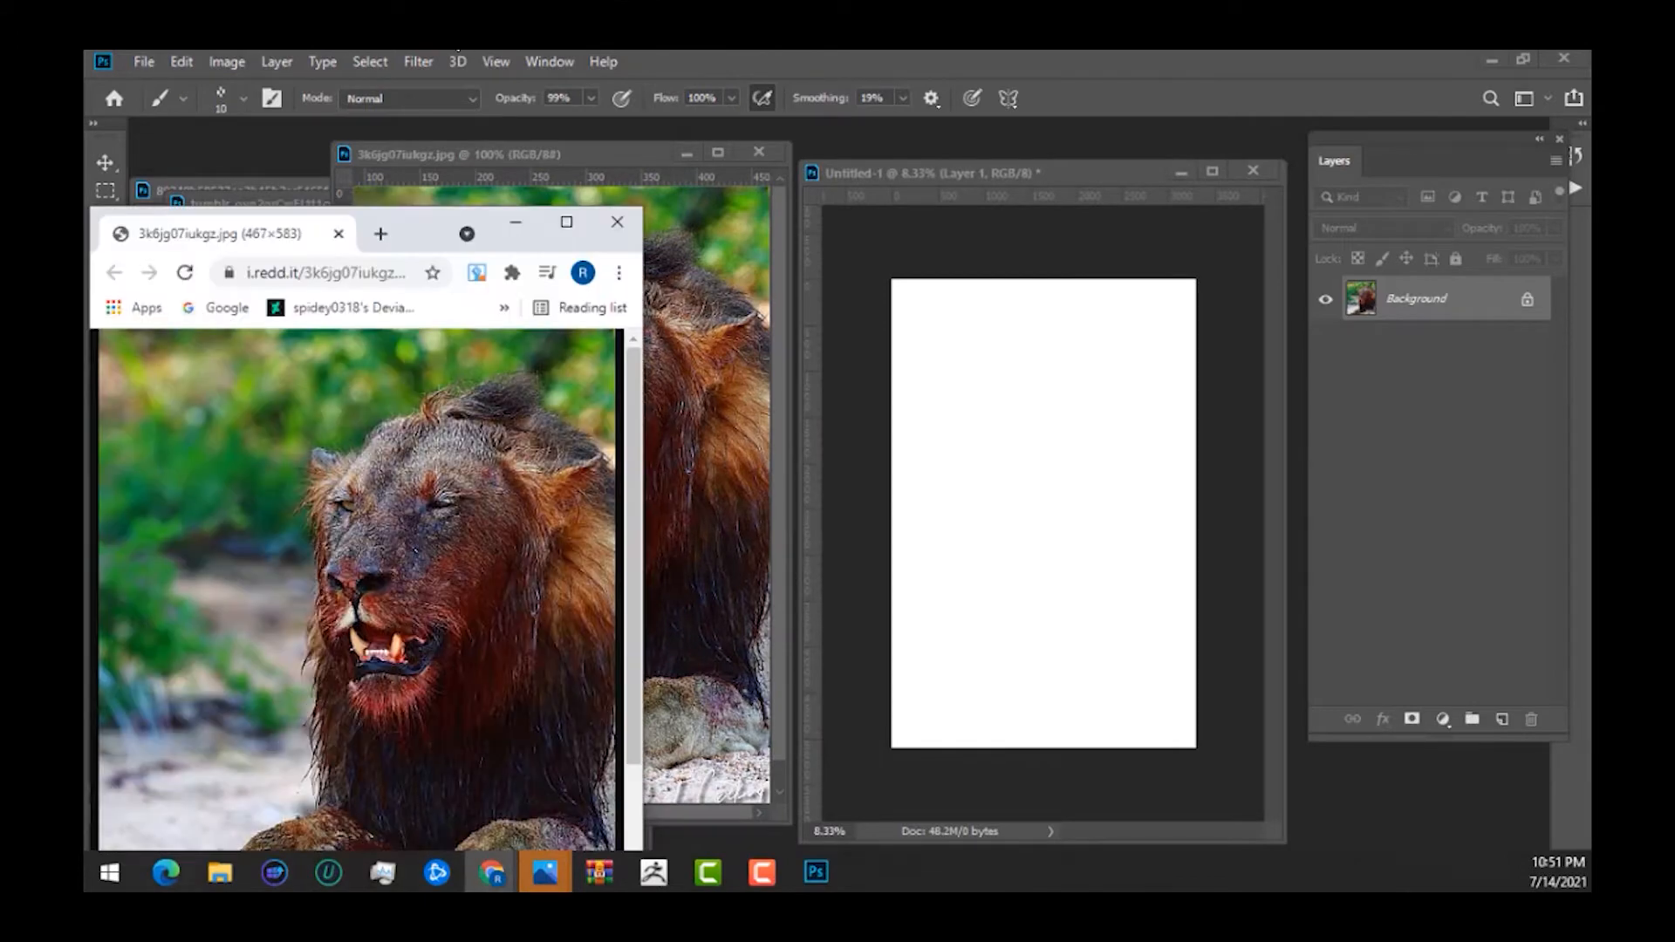
left_click_drag(390, 233, 742, 50)
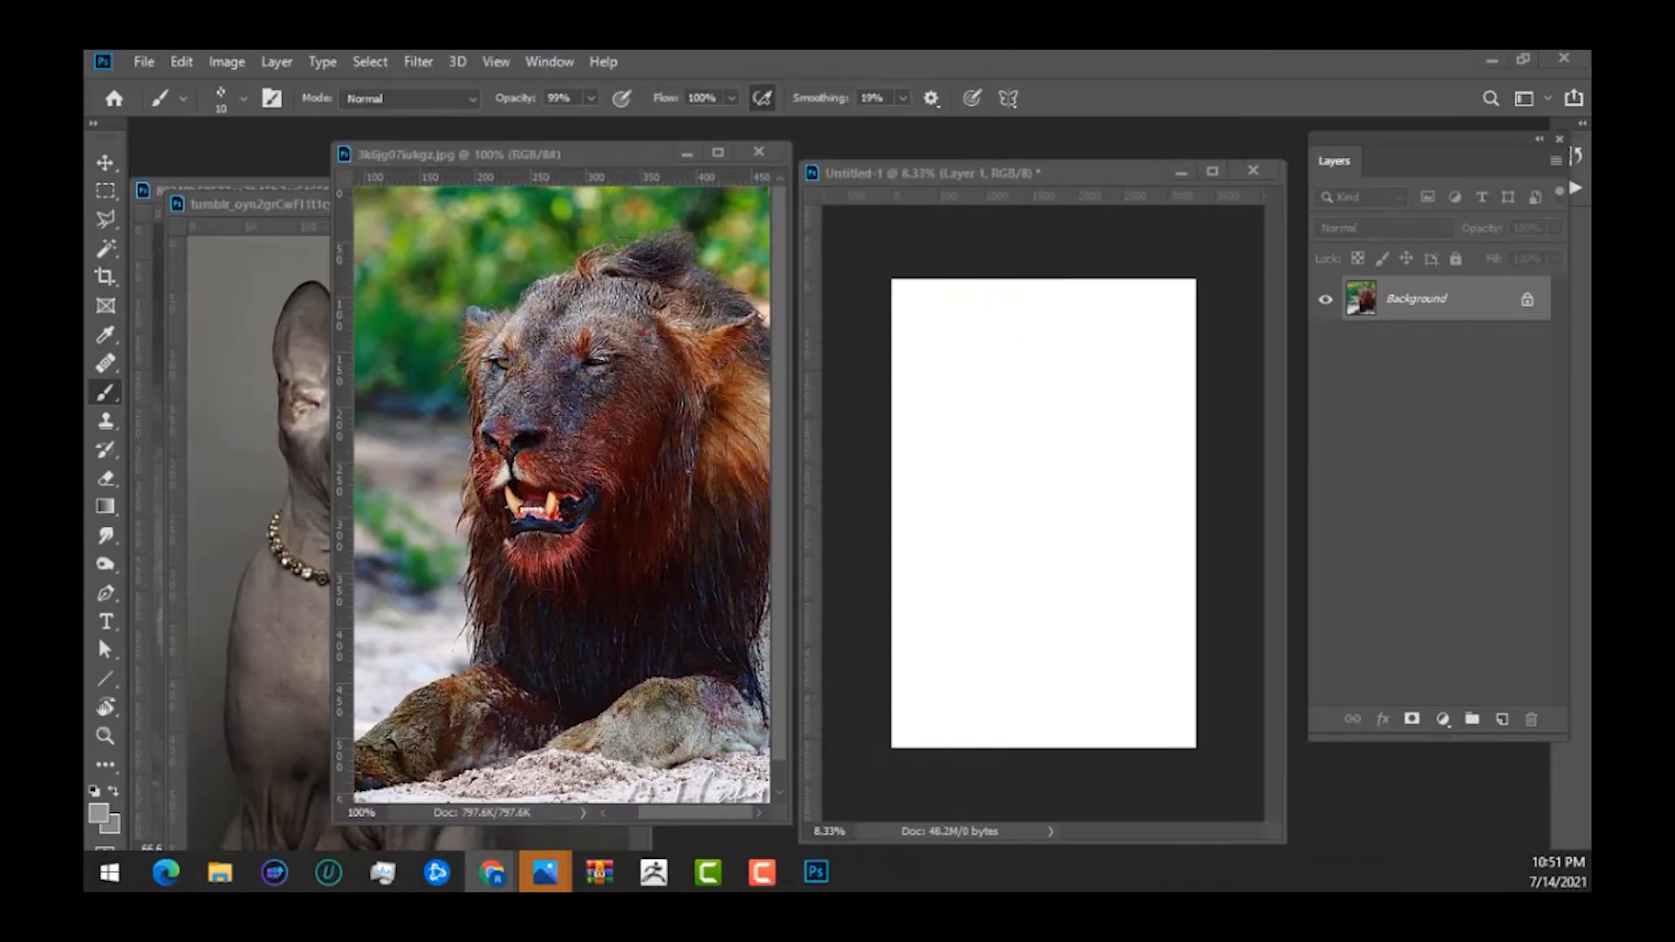
left_click(493, 873)
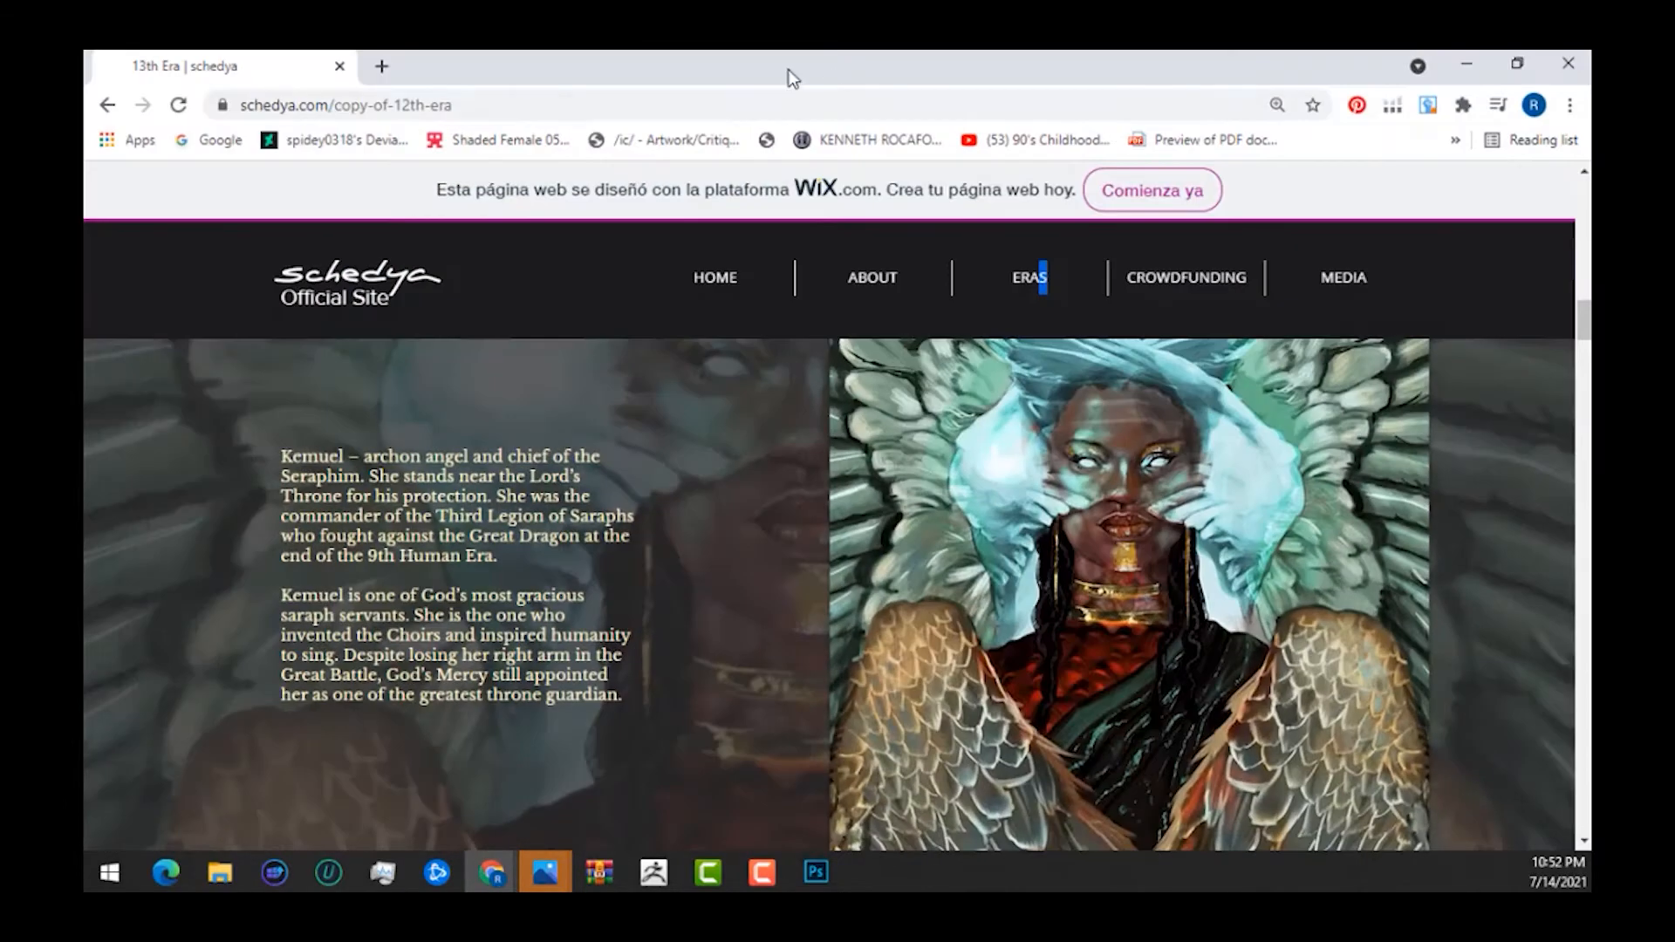
left_click_drag(788, 70, 911, 51)
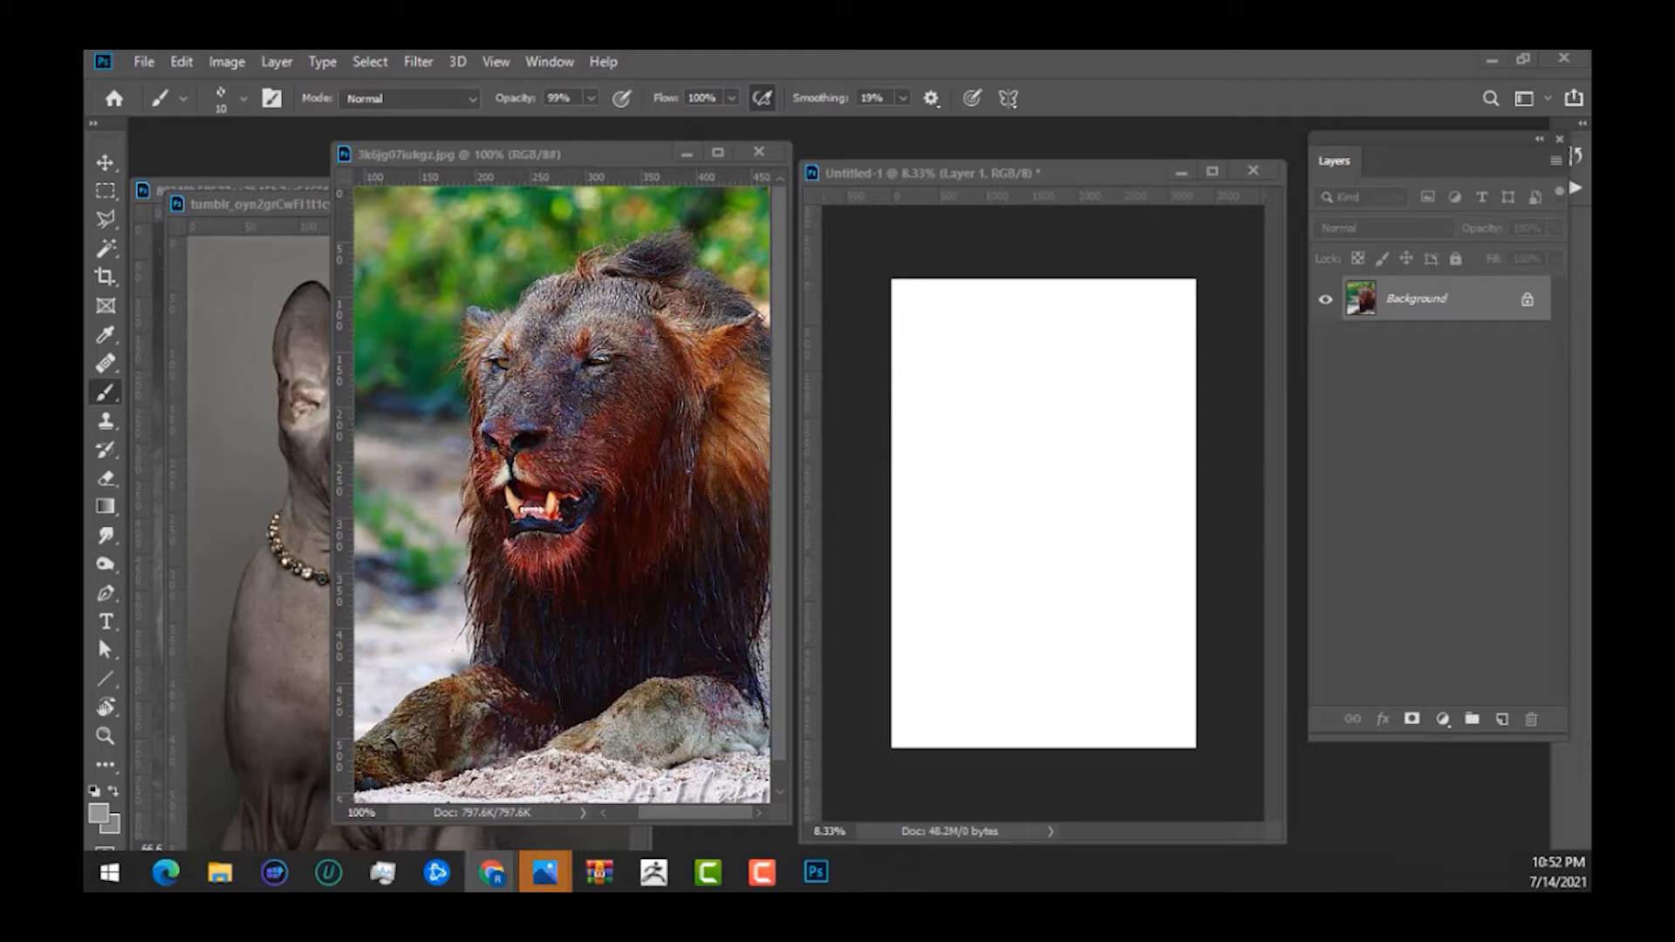
Bring the Pinterest window with the necklace pin into view and look through the related Art Nouveau jewellery pins.
left_click_drag(742, 885, 603, 53)
scroll(636, 646, "down", 1)
scroll(635, 646, "down", 2)
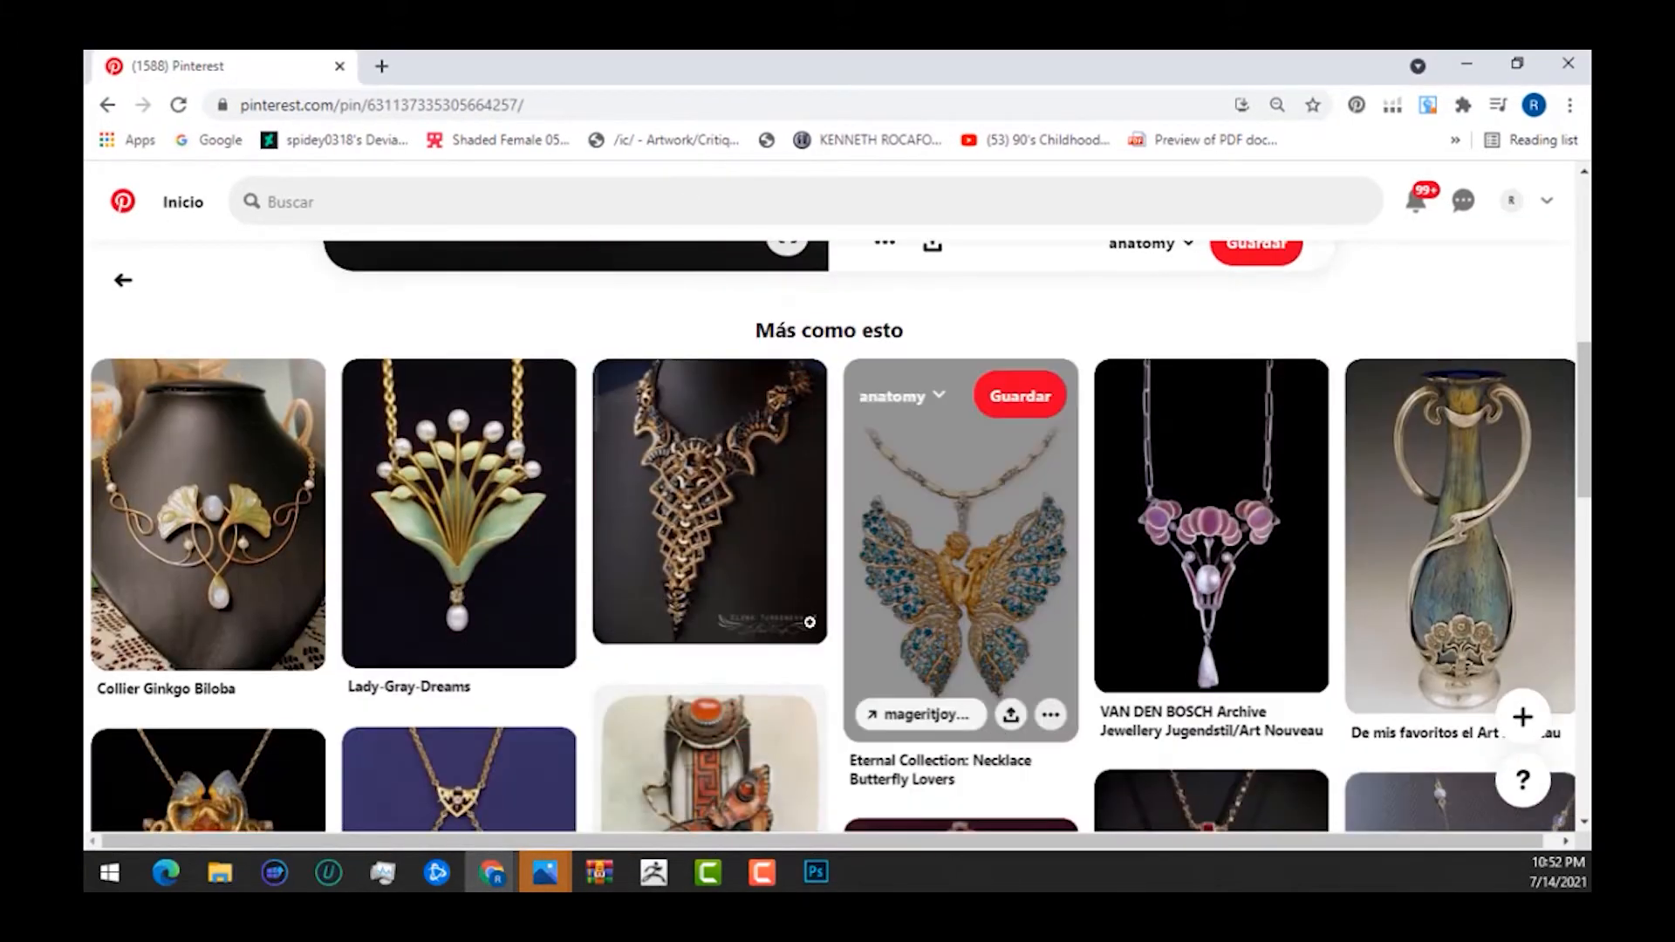
scroll(951, 621, "down", 2)
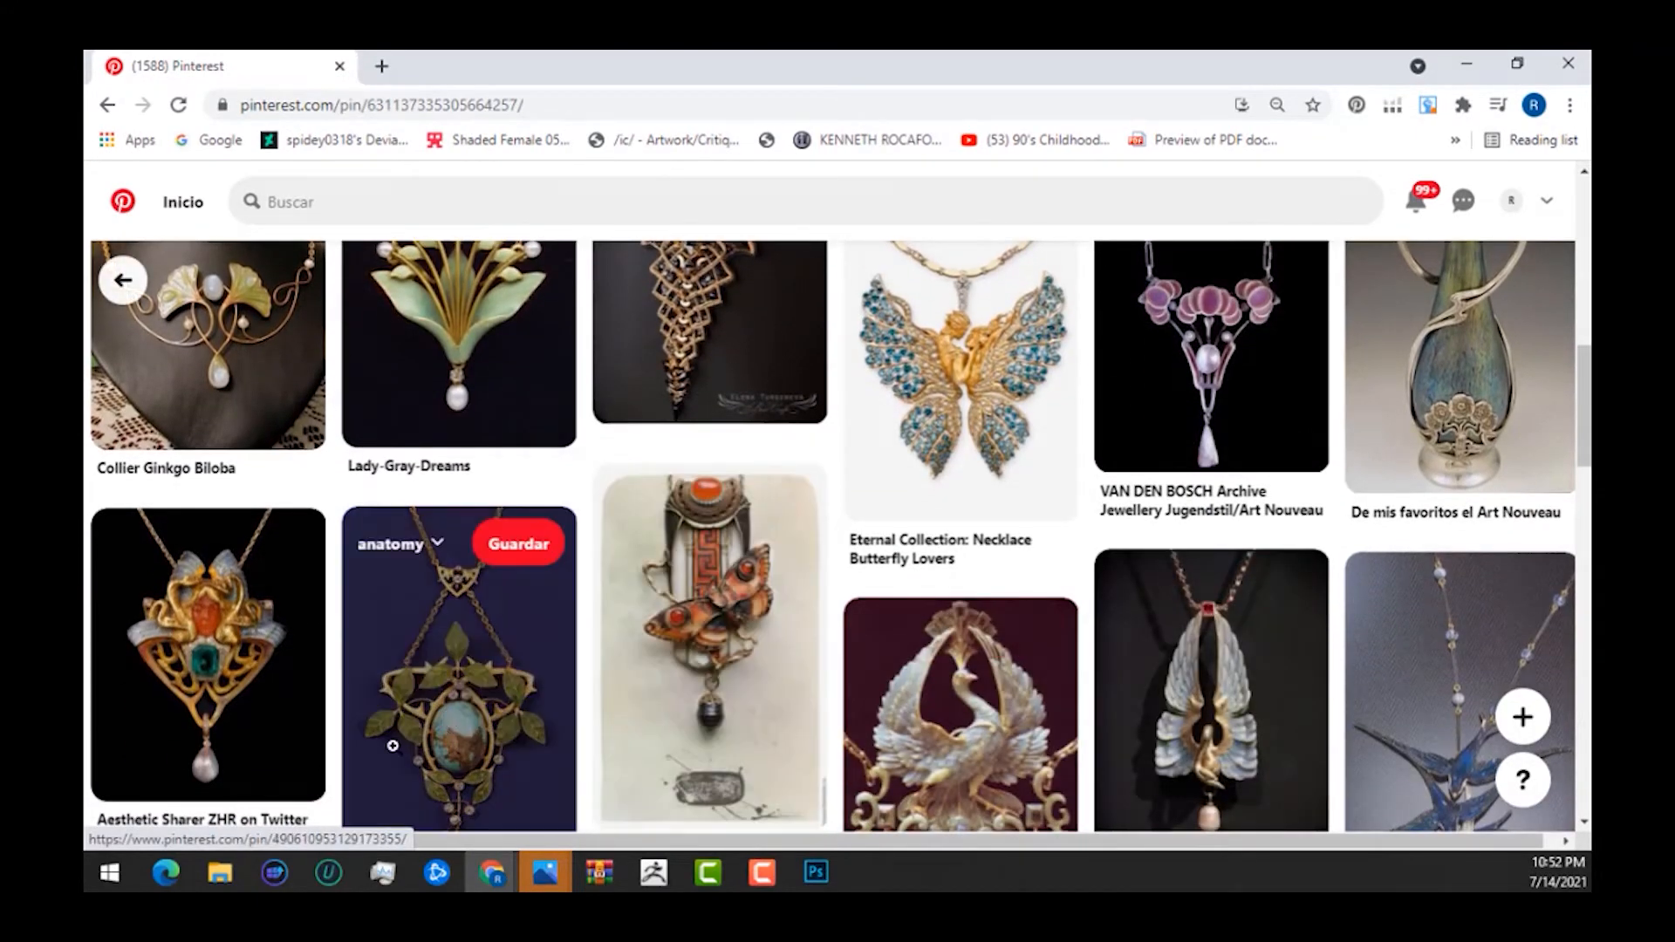
scroll(960, 628, "down", 3)
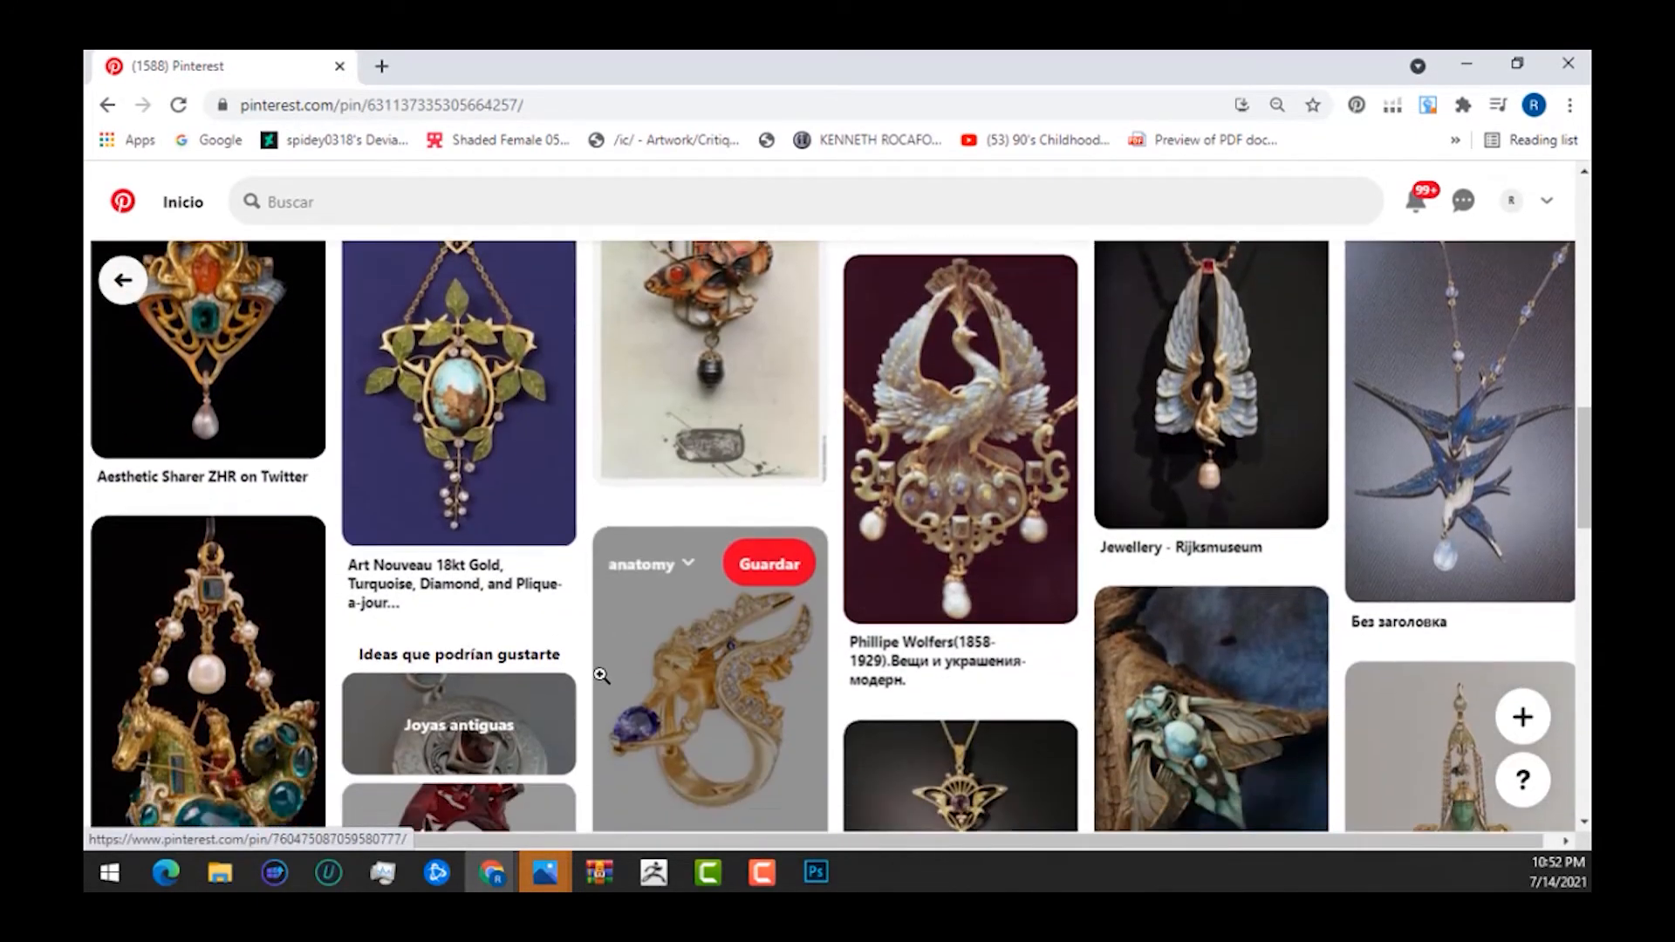
scroll(524, 698, "down", 2)
Switch back to Photoshop and reposition the colour lion photo between the cat photo and the Untitled-1 canvas.
mouse_move(820, 873)
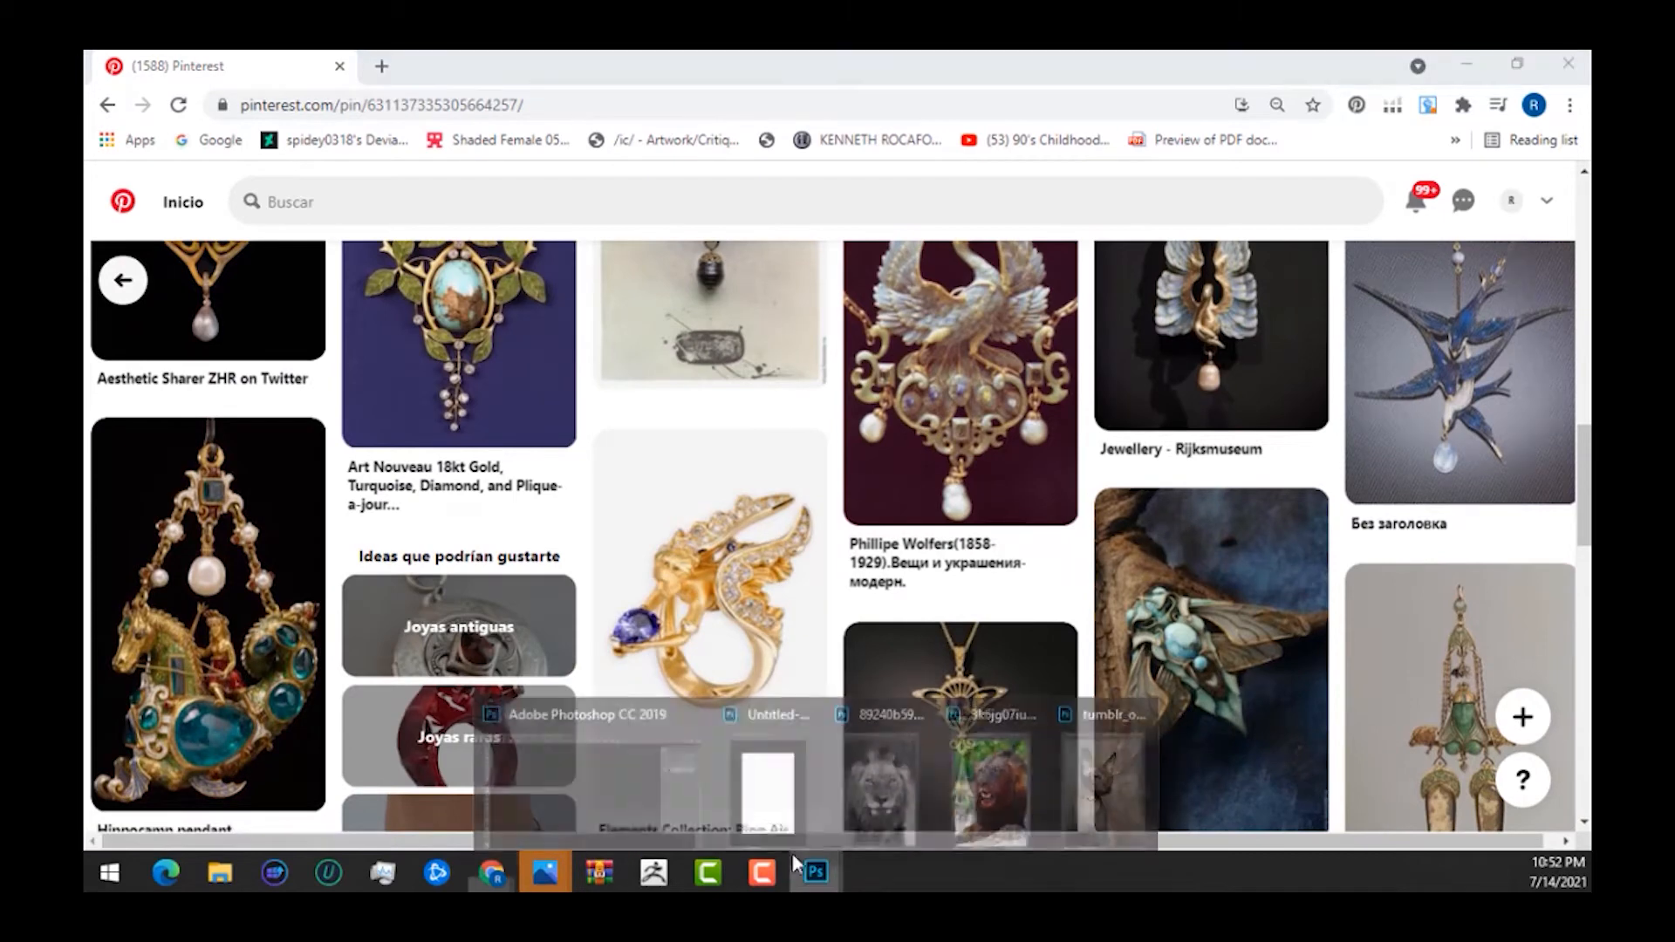
left_click(821, 750)
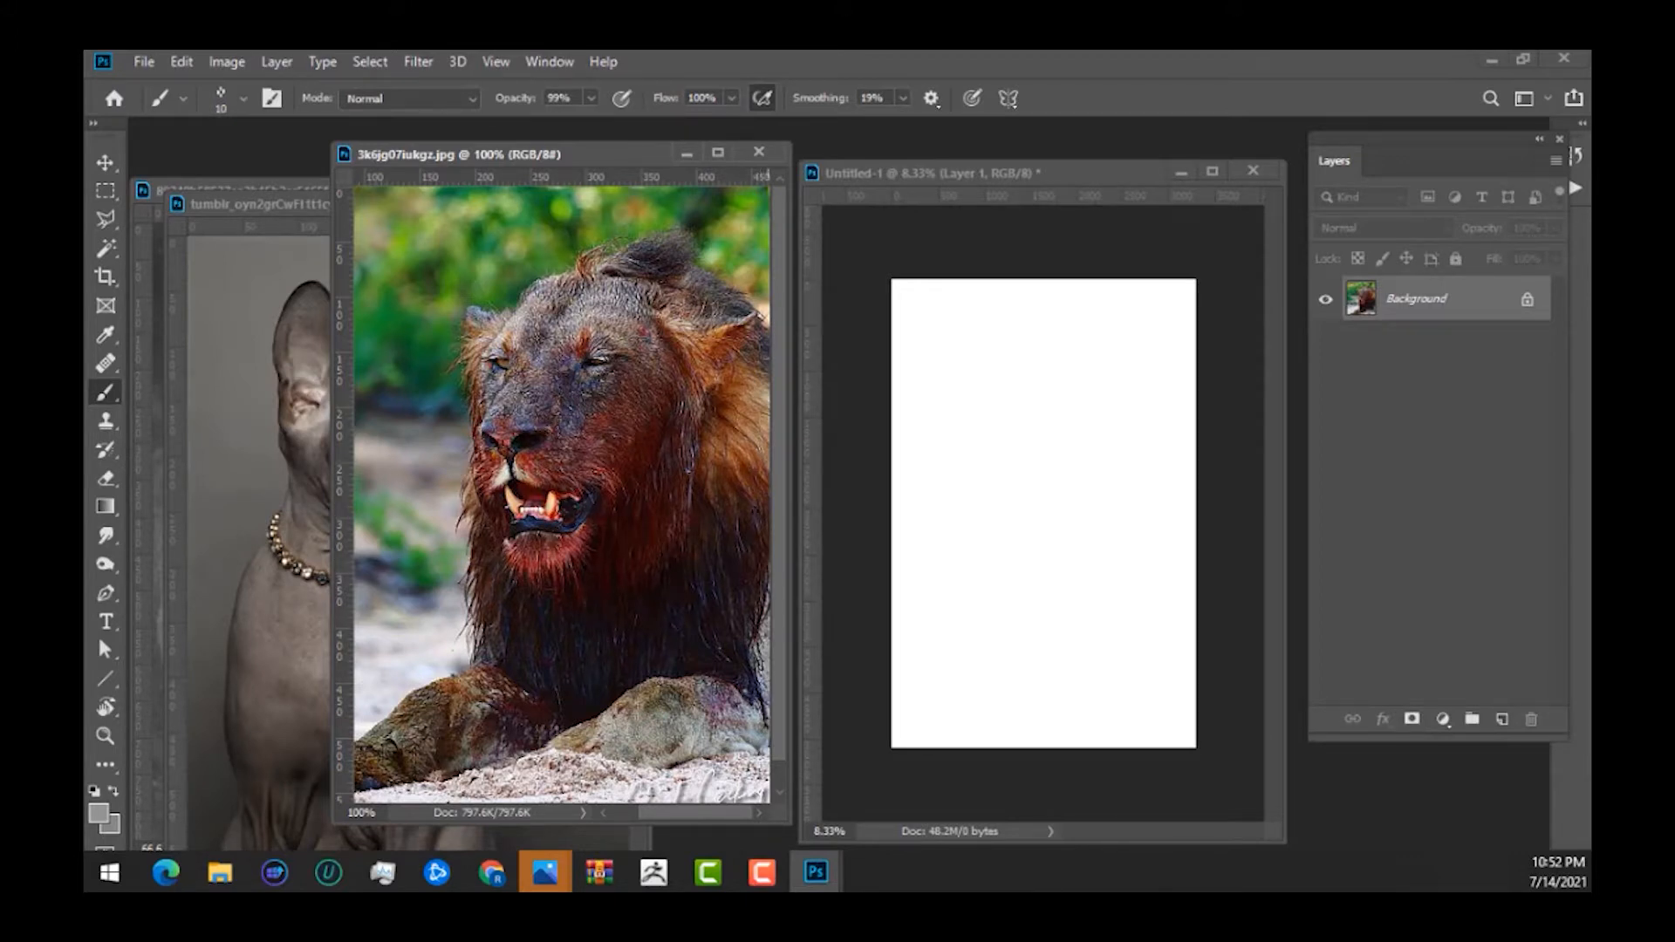
left_click_drag(444, 154, 354, 148)
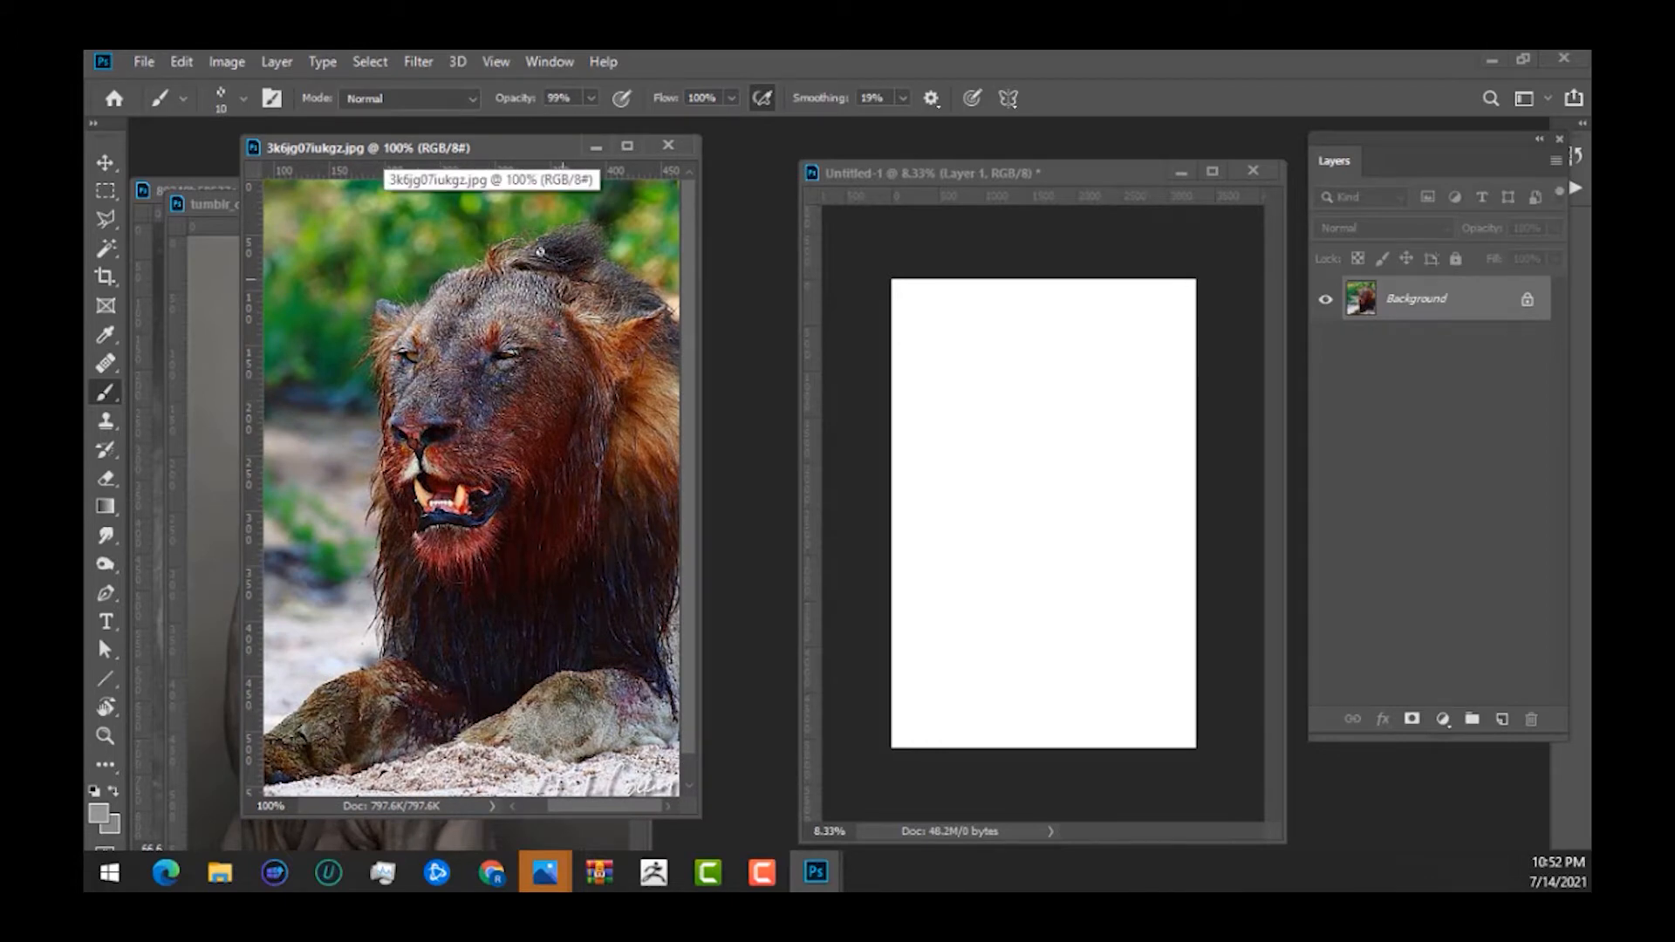
left_click_drag(411, 159, 473, 161)
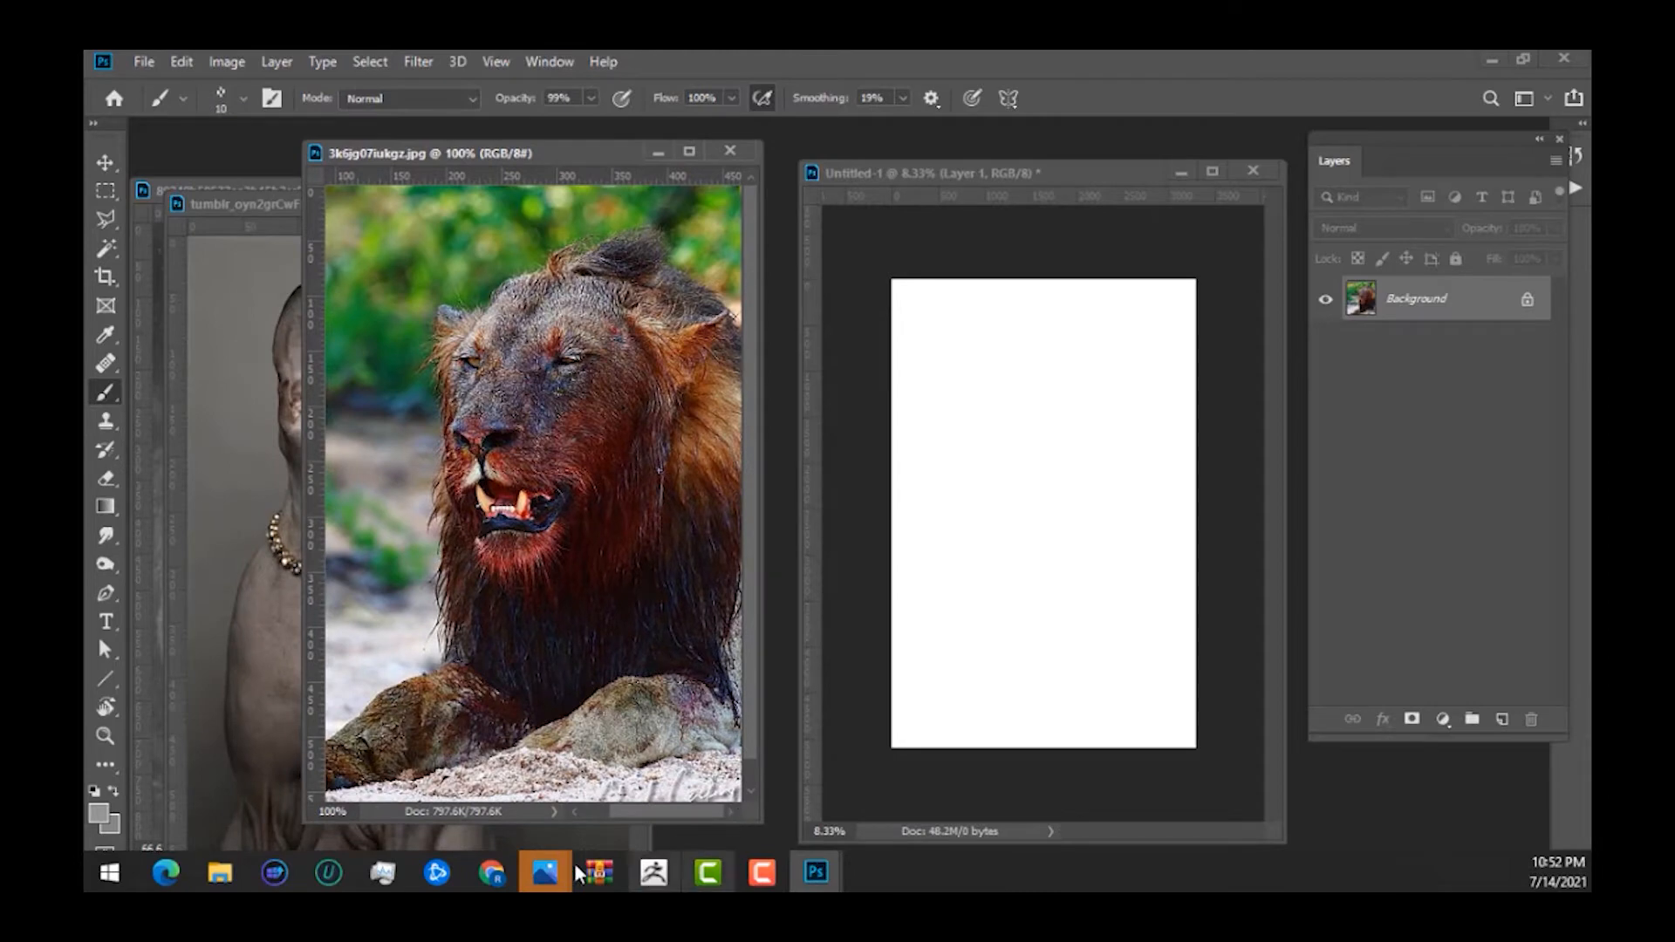
Switch to Chrome, look further through the Pinterest jewellery pins and open the Art Nouveau Coral and Pearl Necklace by Krementz.
mouse_move(501, 869)
left_click(708, 795)
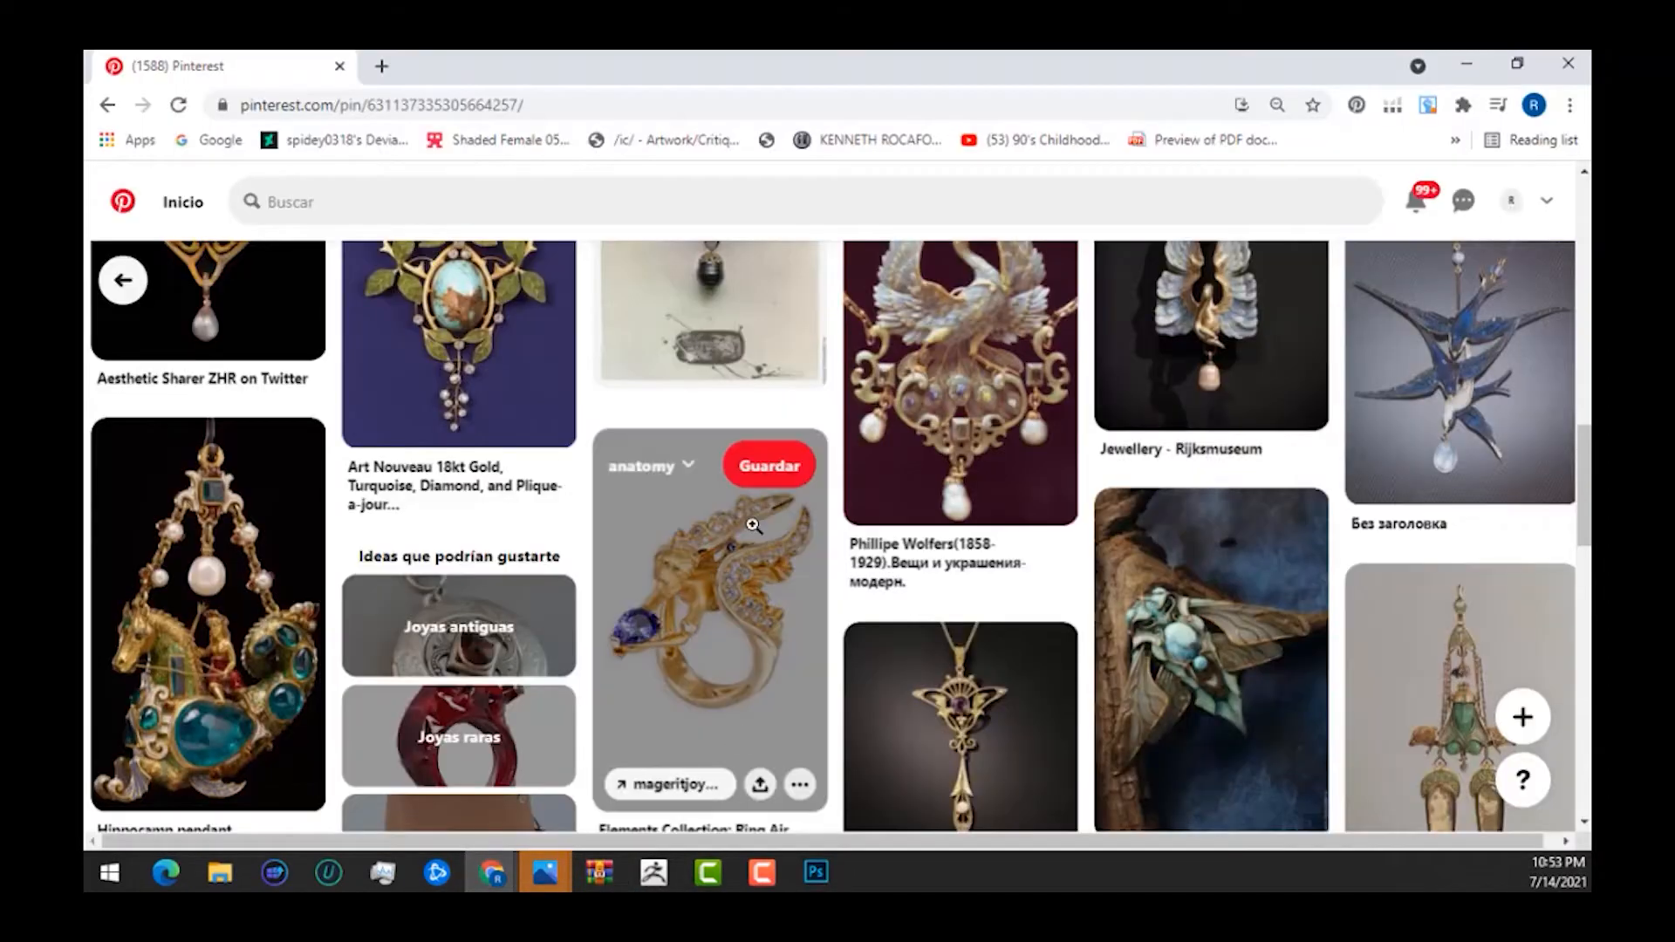
scroll(900, 740, "down", 4)
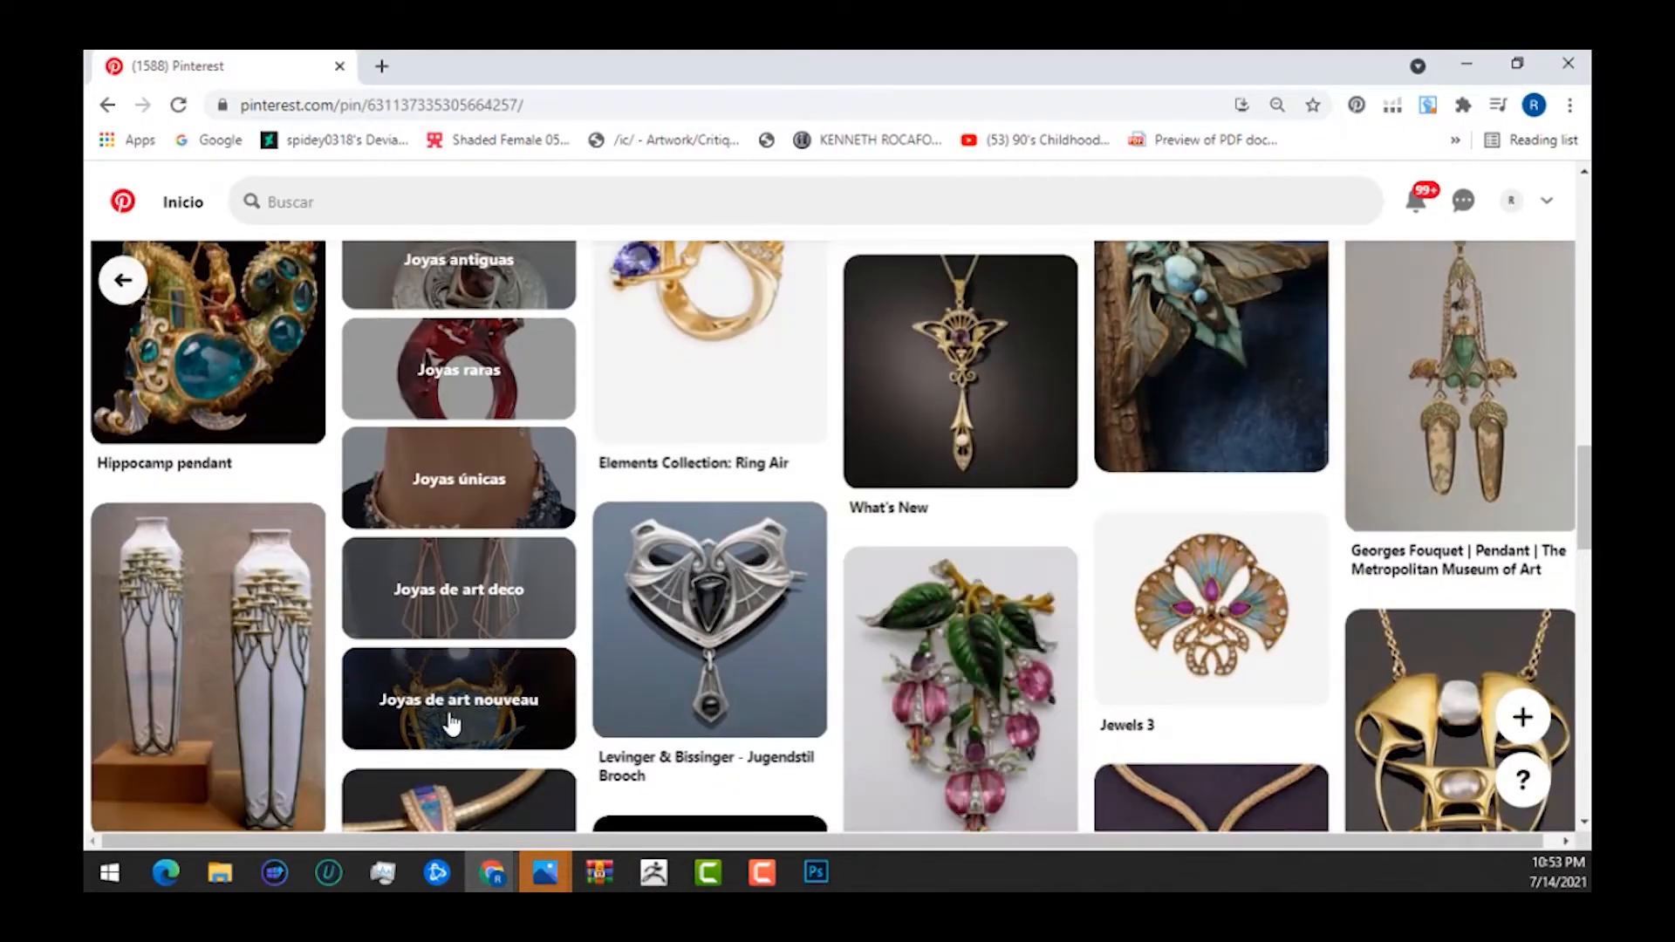
scroll(742, 719, "down", 3)
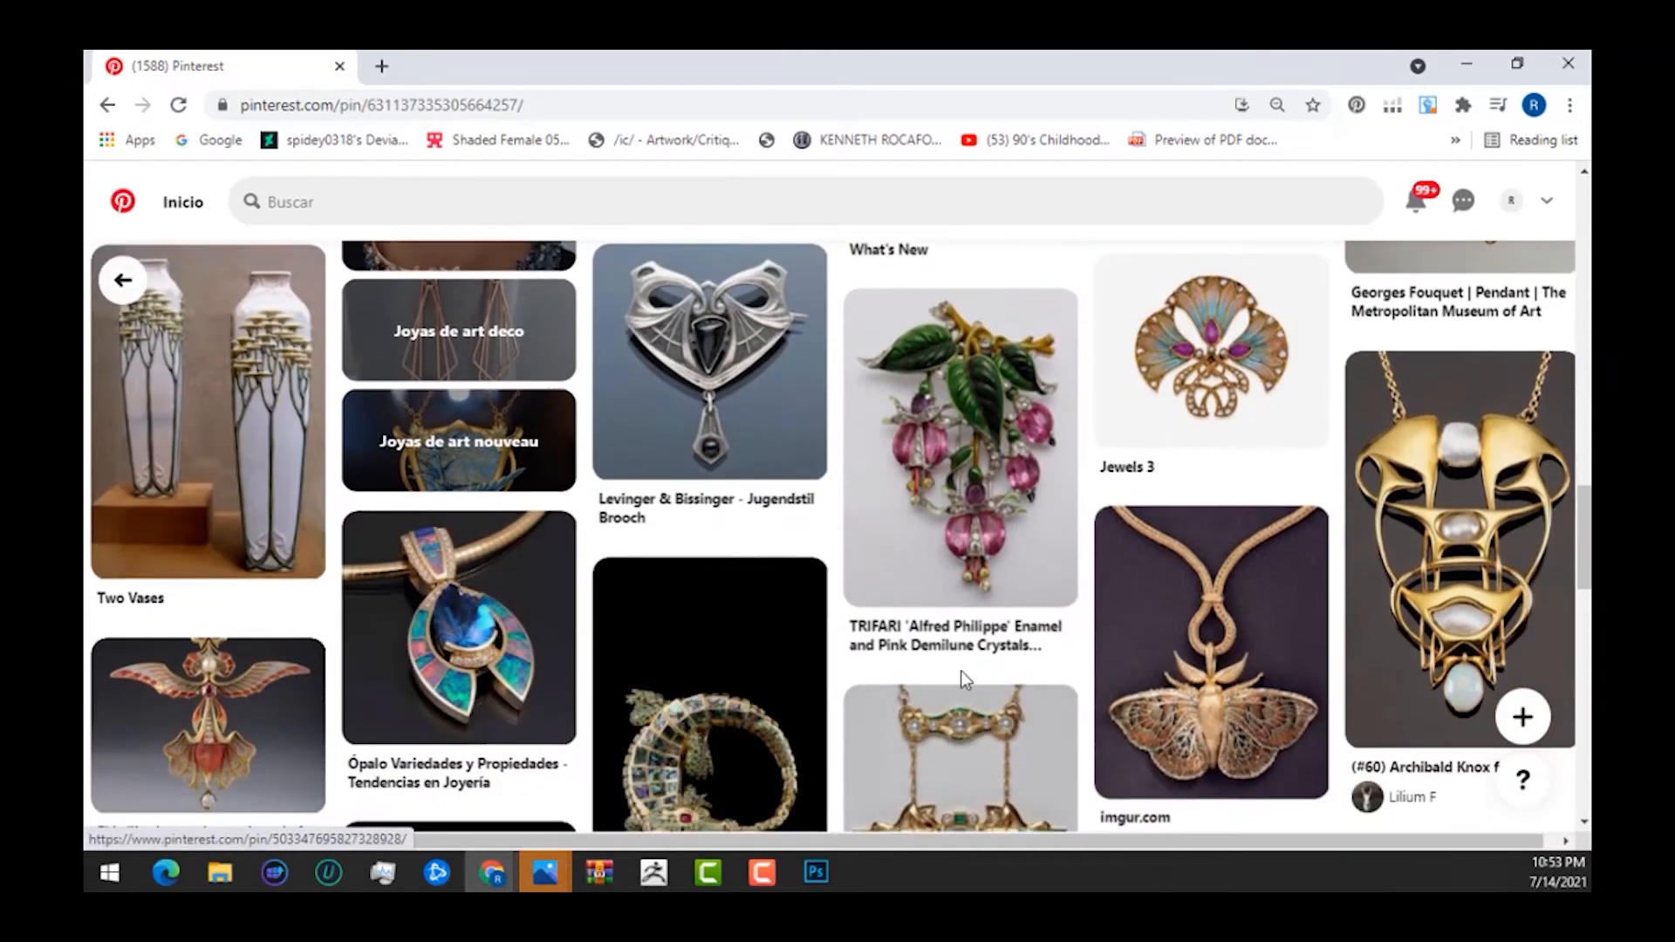
scroll(505, 702, "down", 5)
scroll(505, 702, "down", 3)
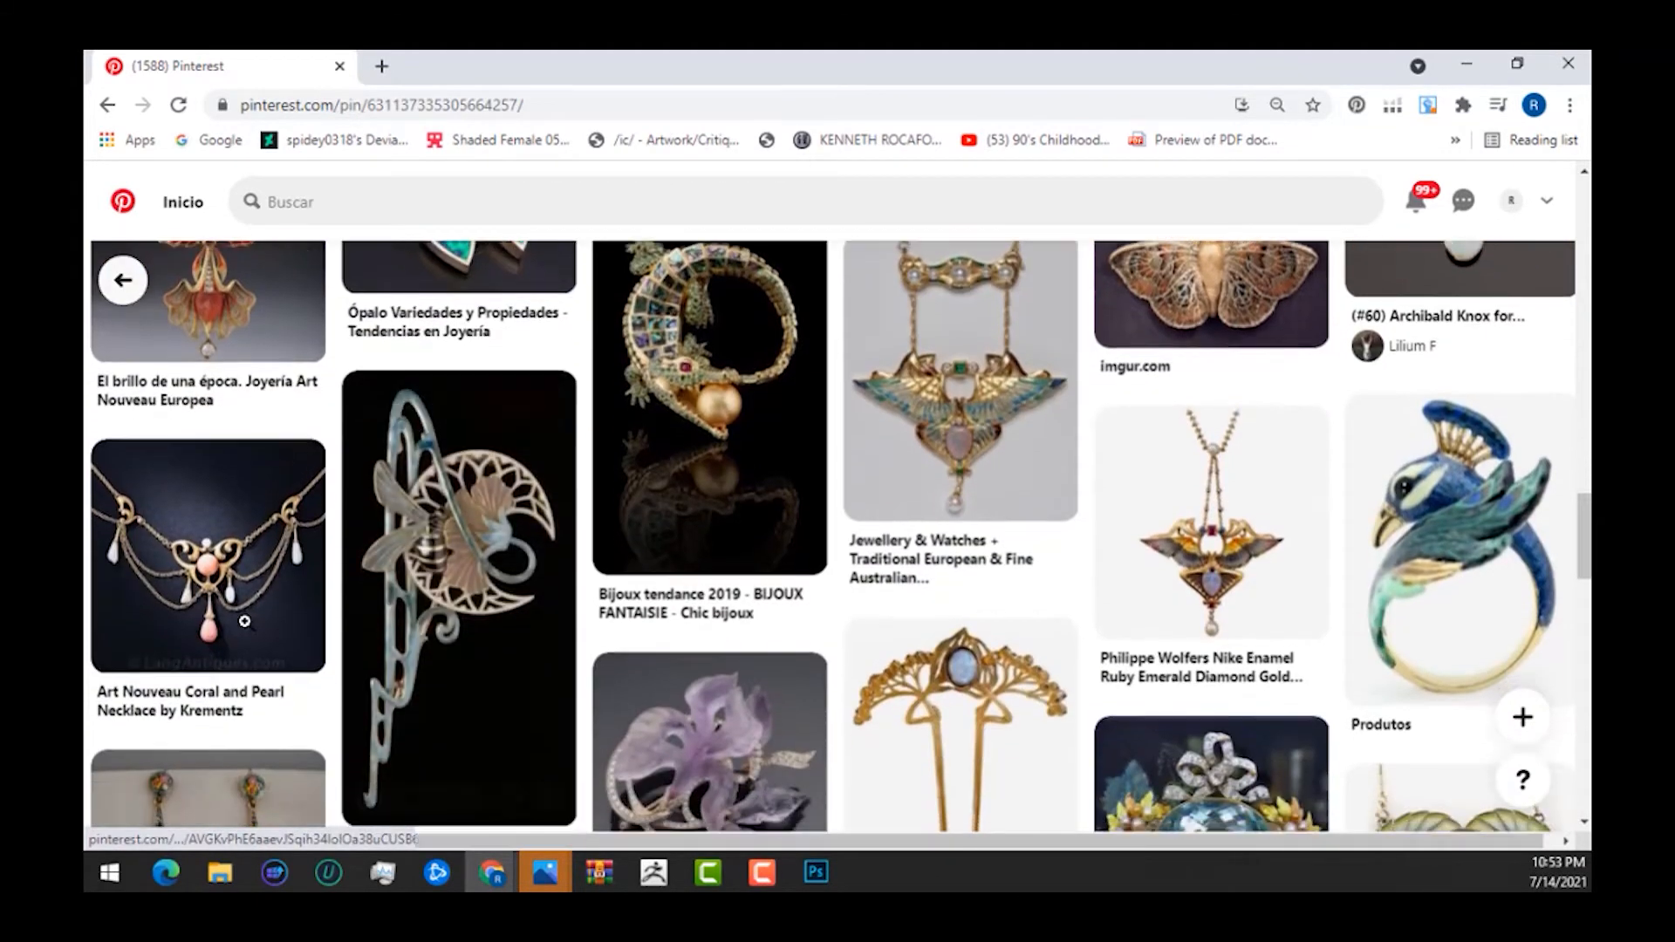
left_click(244, 419)
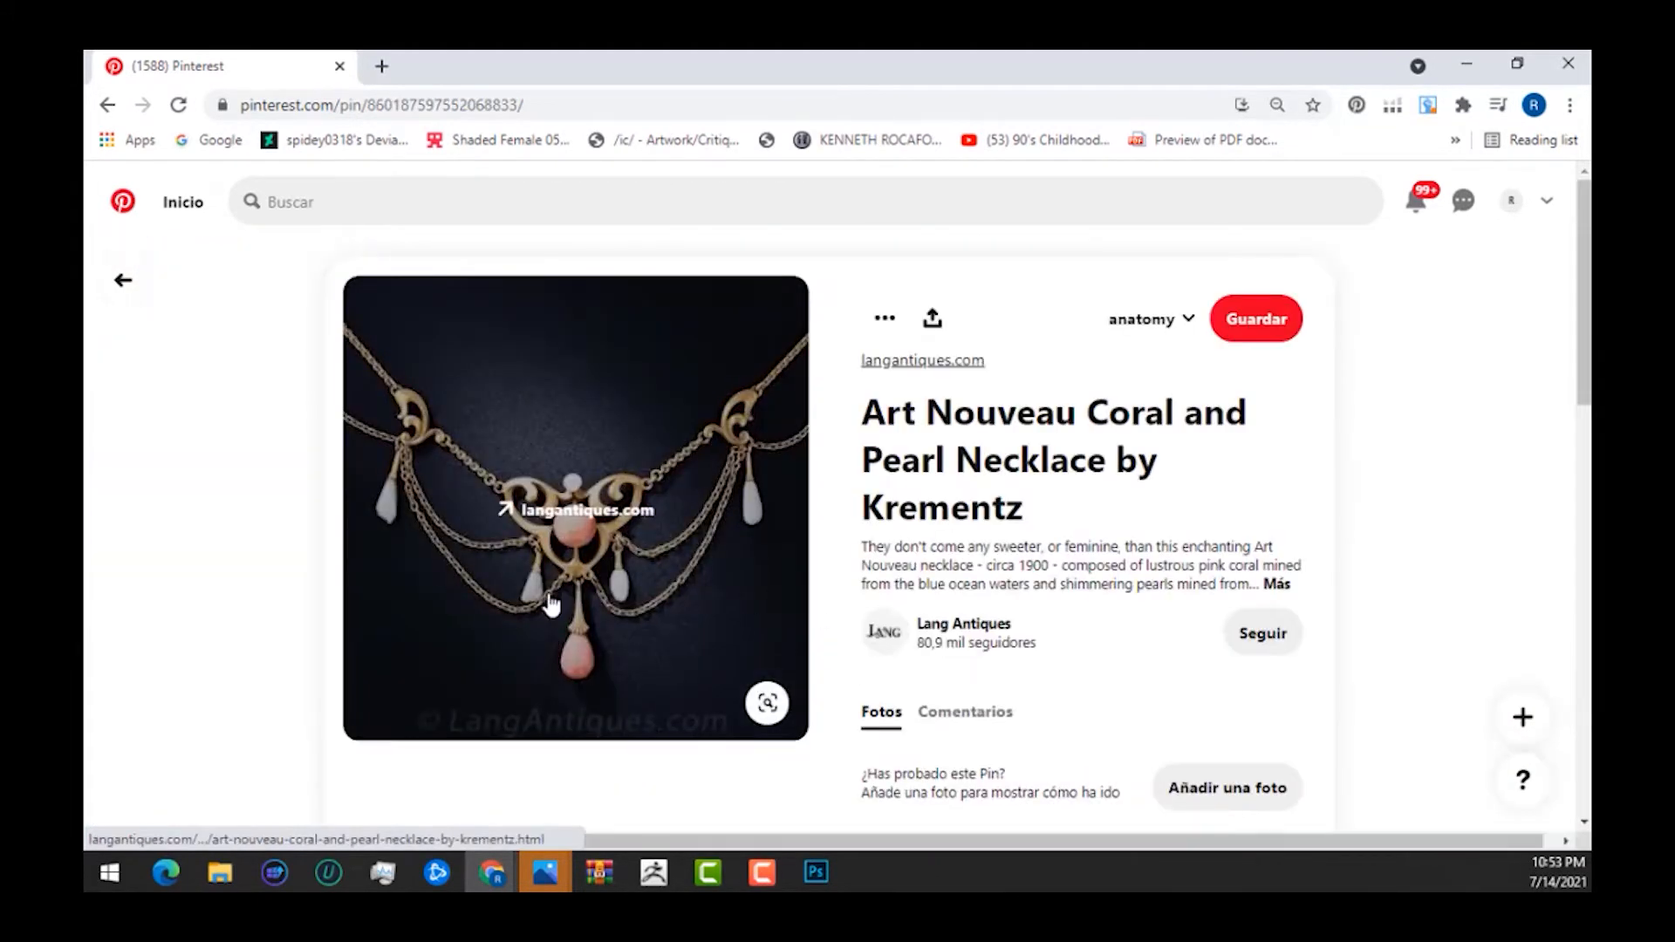
Return to Photoshop, make the Untitled-1 canvas active and set the brush size to 80 px.
left_click(1467, 64)
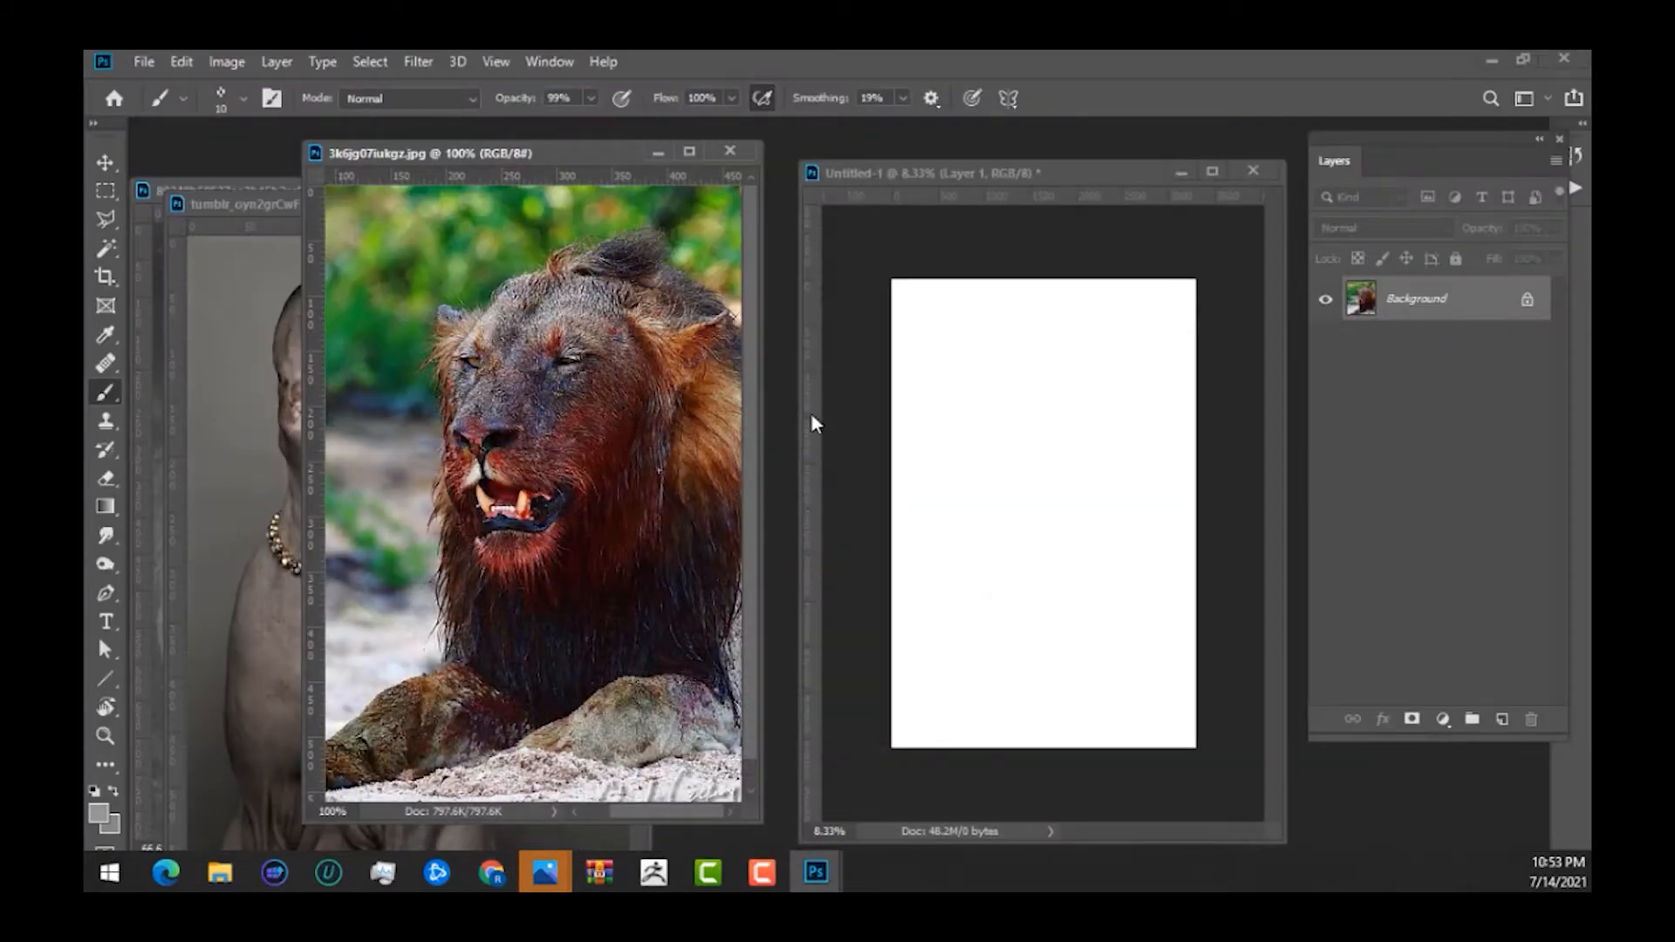
left_click(981, 176)
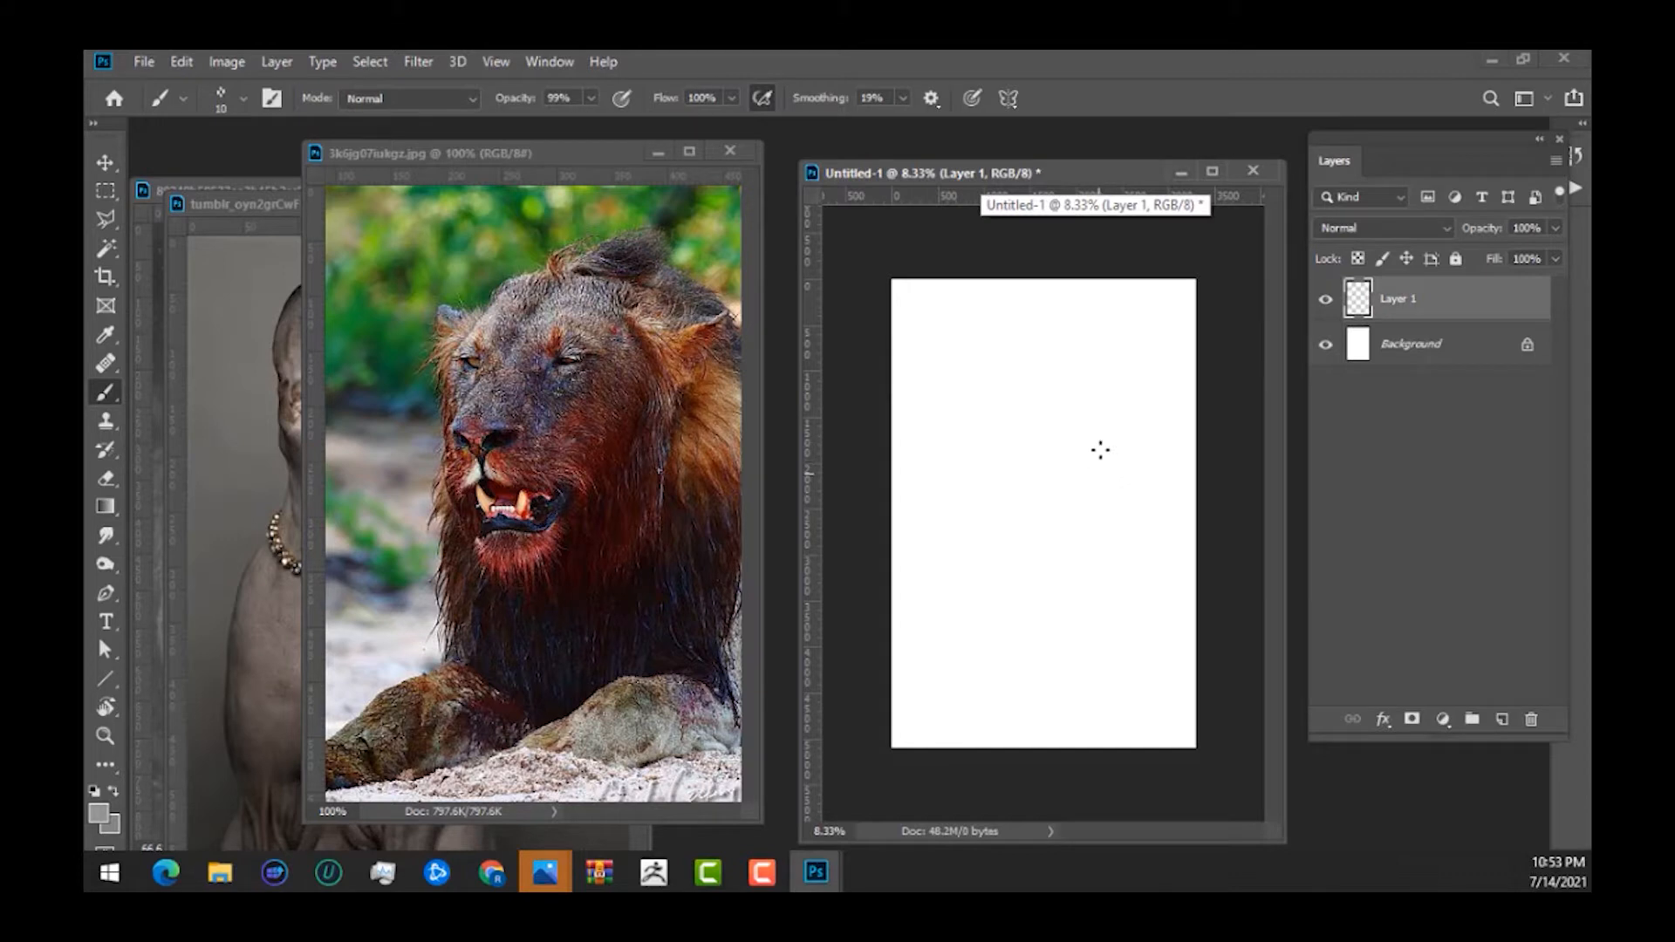
left_click(243, 99)
type("80")
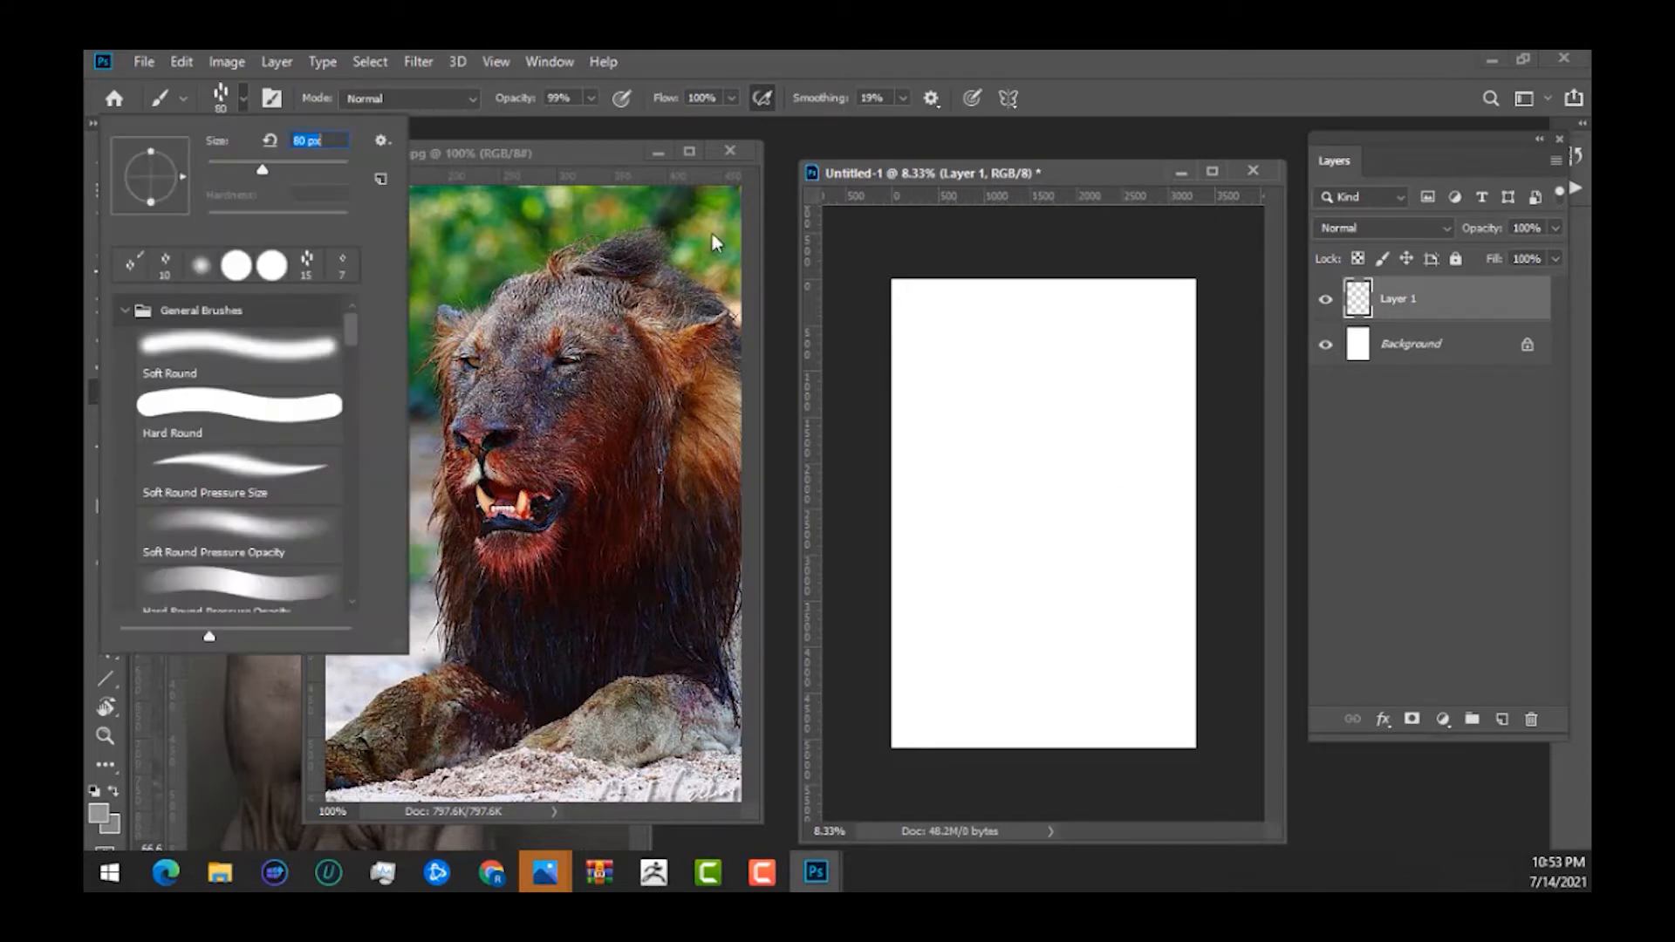
left_click_drag(1037, 422, 1023, 488)
mouse_move(993, 545)
left_mouse_down()
mouse_move(1034, 438)
mouse_move(1024, 498)
left_mouse_up()
key("ctrl+z")
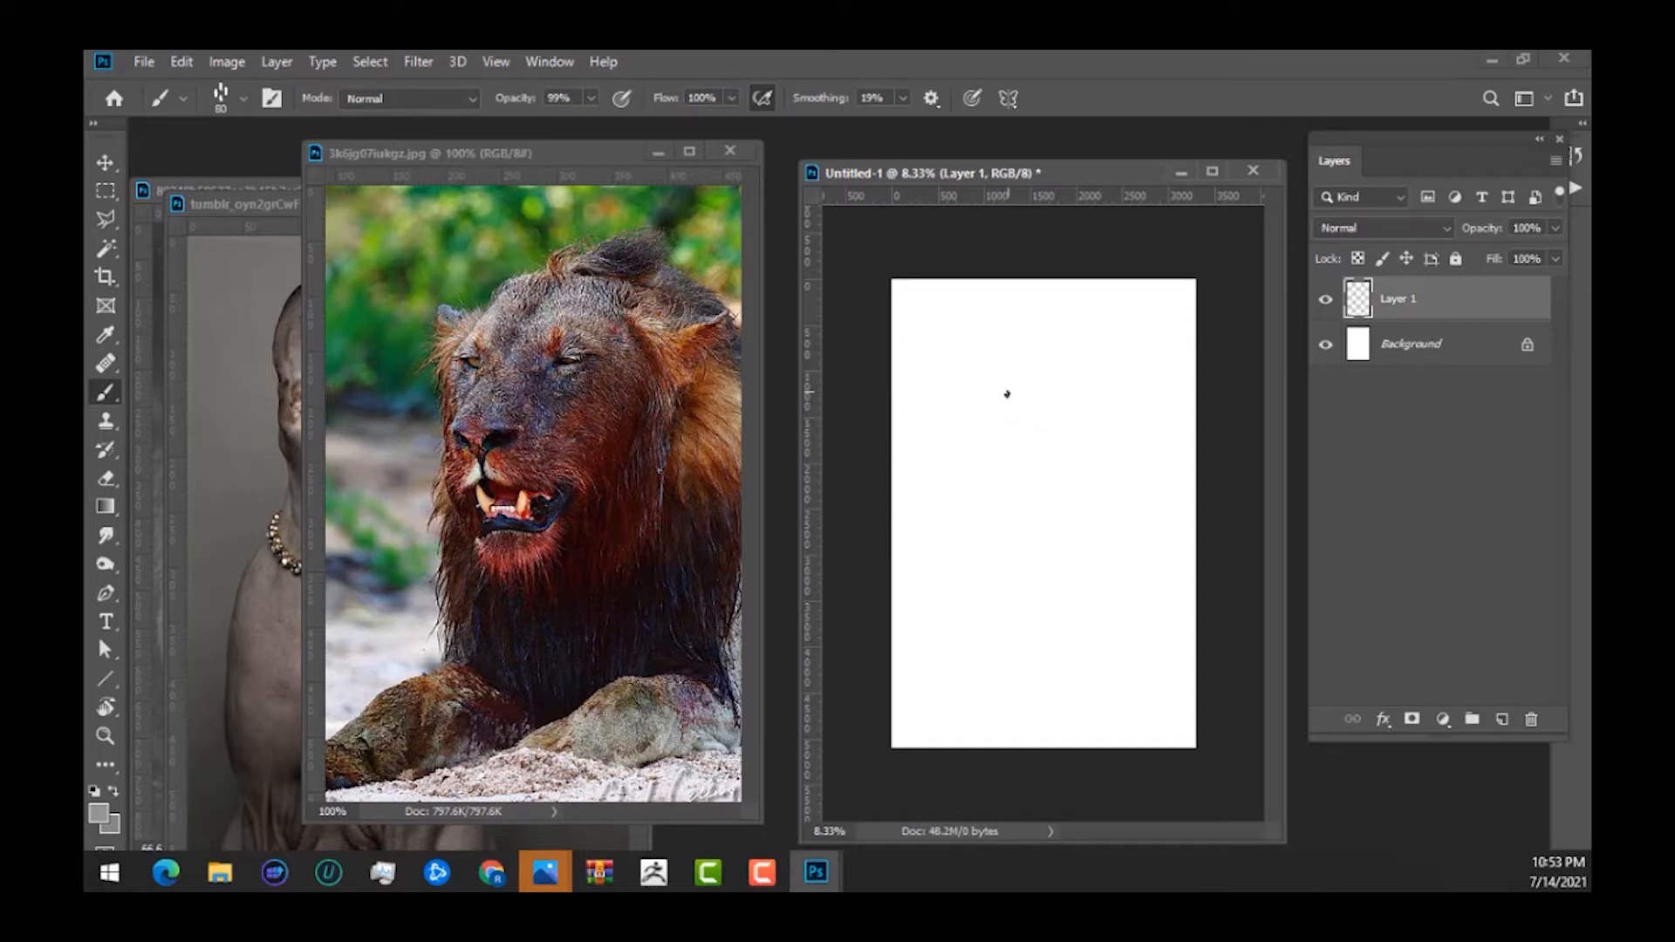
Rough in the lion's head on Layer 1 with light brush strokes for the face contour, chin, ears and top of the head.
left_click(1006, 393)
mouse_move(1005, 368)
left_mouse_down()
mouse_move(981, 402)
mouse_move(989, 475)
left_mouse_up()
left_click_drag(982, 408, 997, 537)
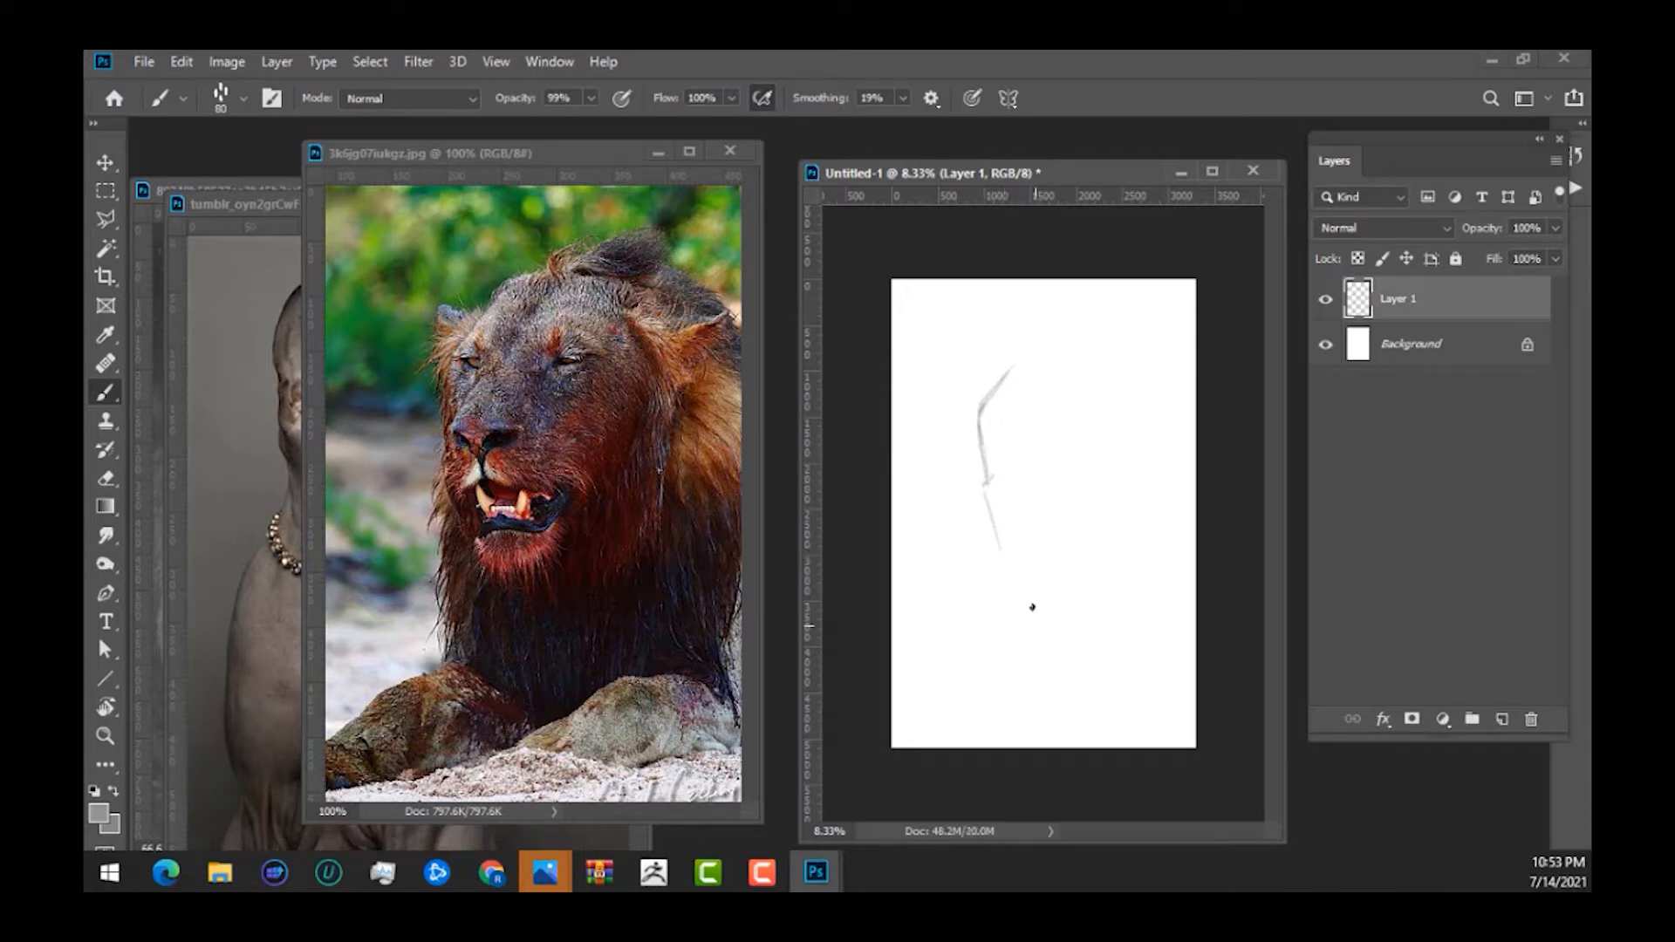
mouse_move(998, 526)
left_mouse_down()
mouse_move(1013, 584)
mouse_move(1053, 592)
left_mouse_up()
left_click_drag(988, 373, 996, 387)
mouse_move(976, 372)
left_mouse_down()
mouse_move(1090, 343)
mouse_move(1158, 373)
left_mouse_up()
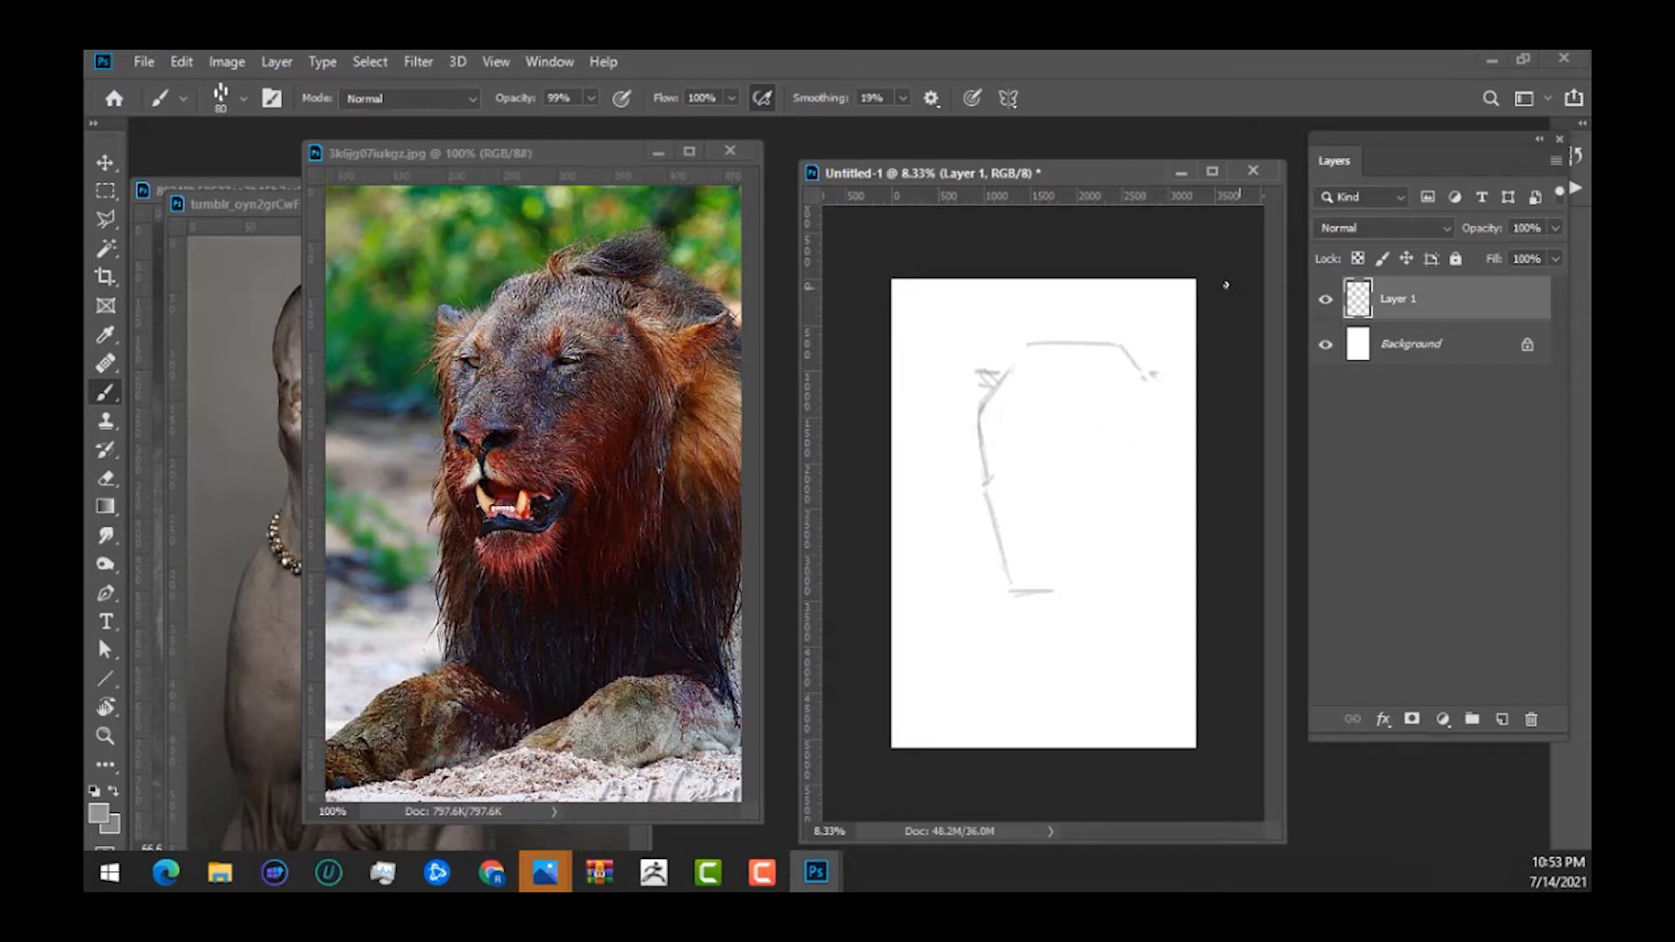
Scale the rough head sketch down proportionally to about 86.3%.
key("ctrl+t")
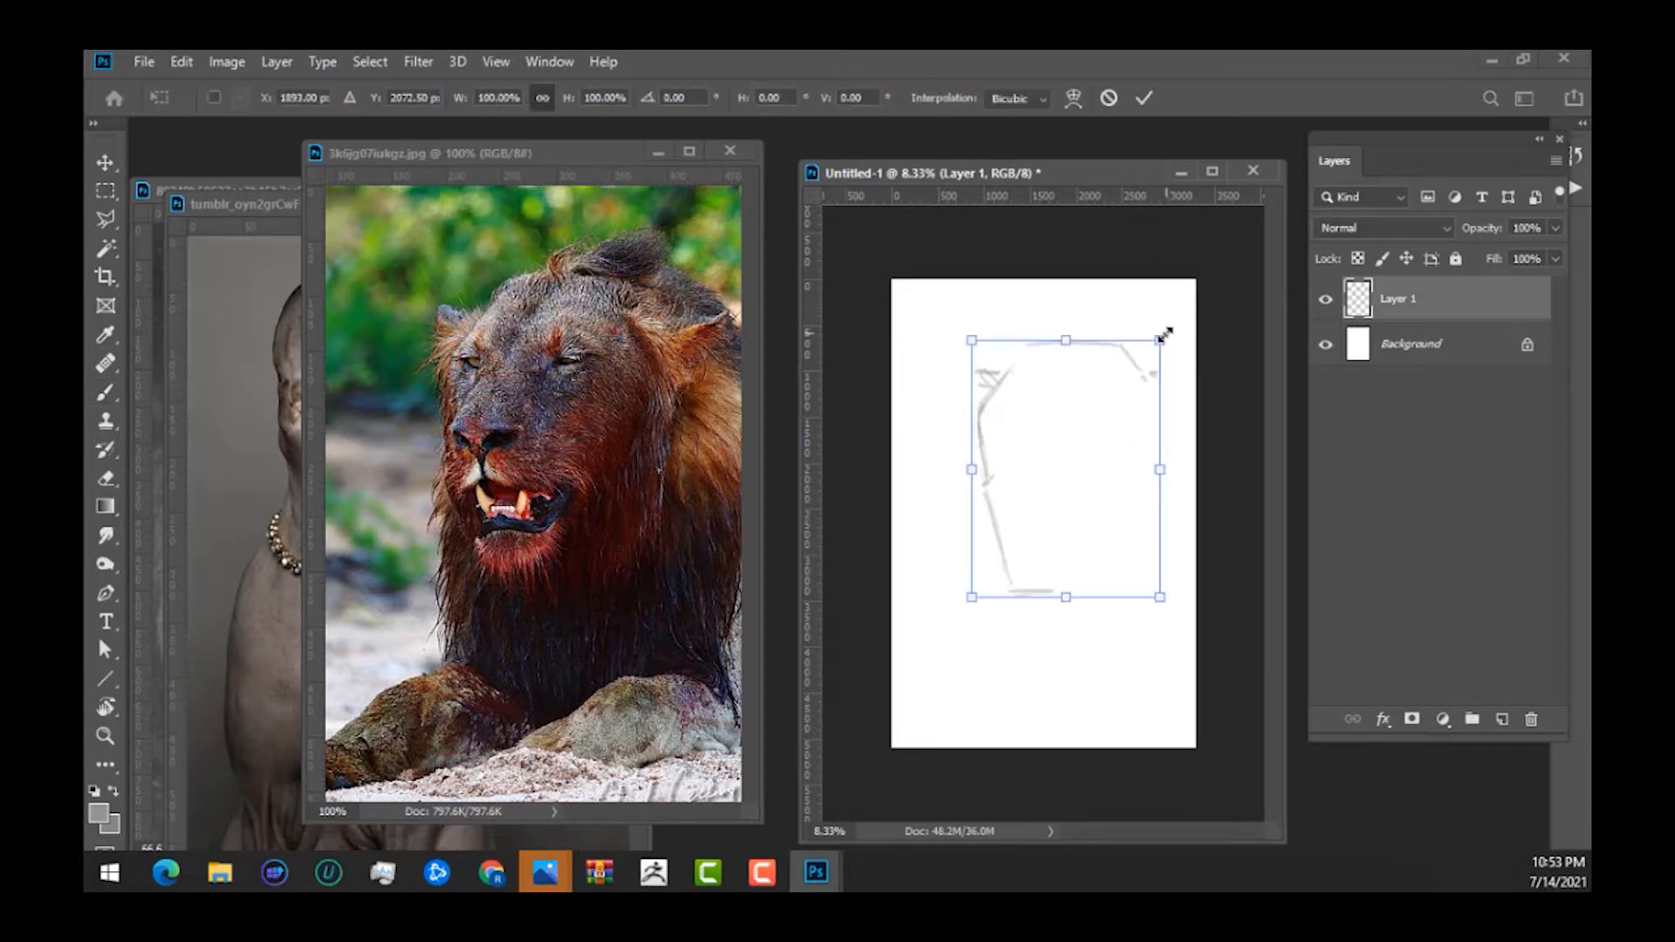
left_click_drag(1161, 340, 1134, 375)
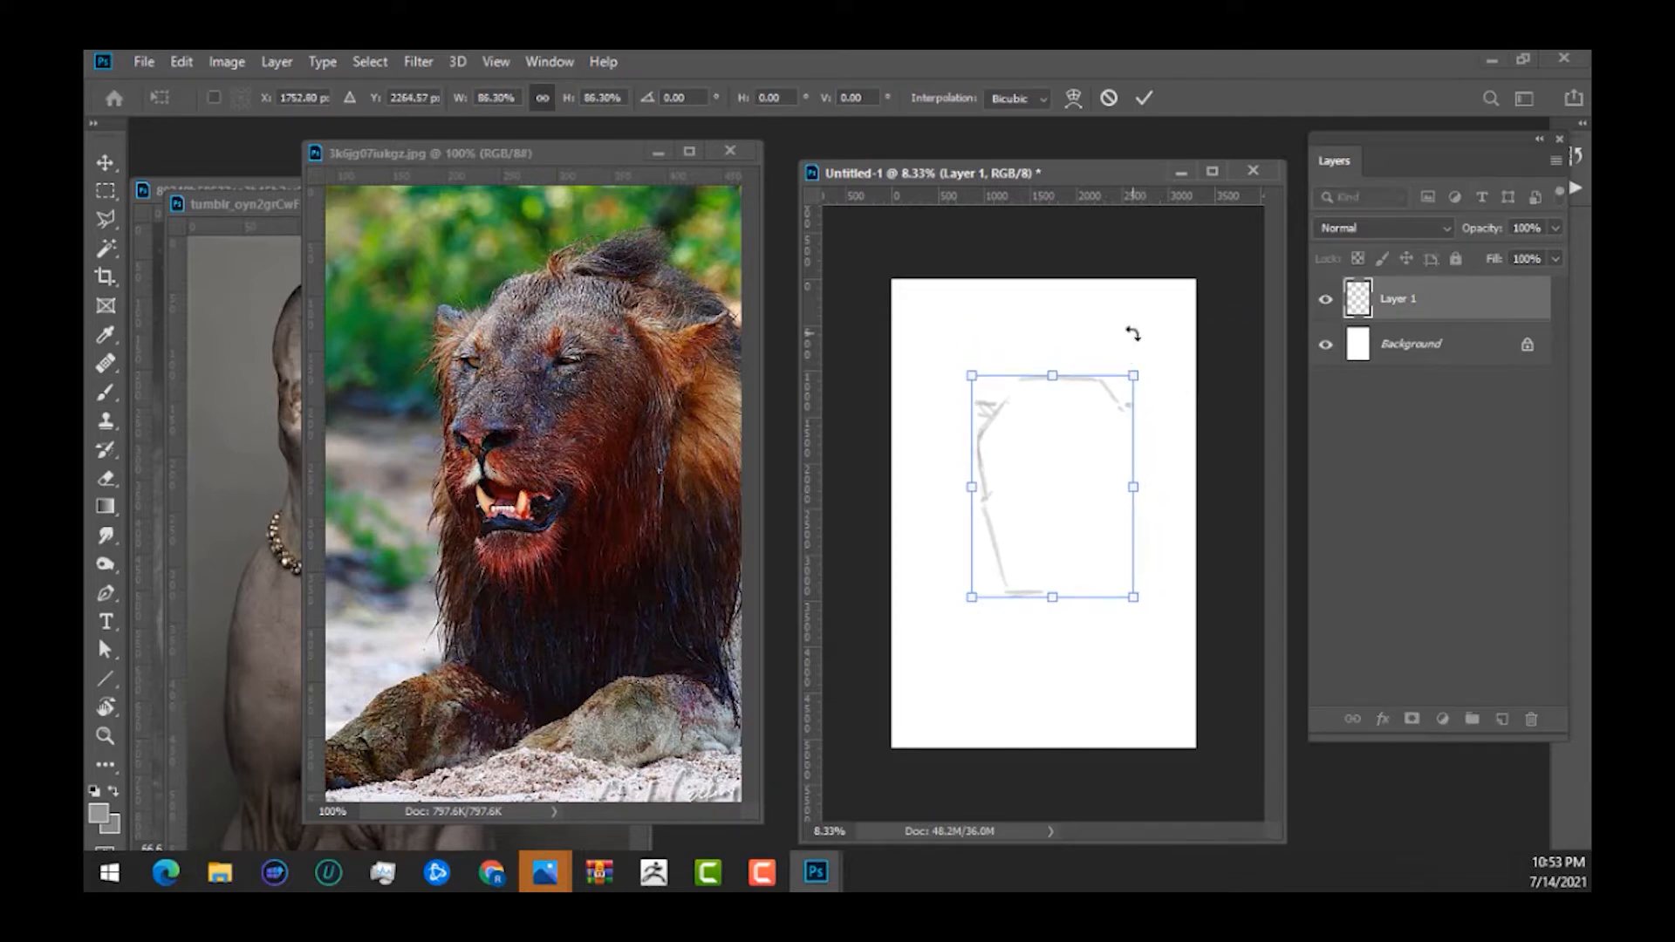
key("Return")
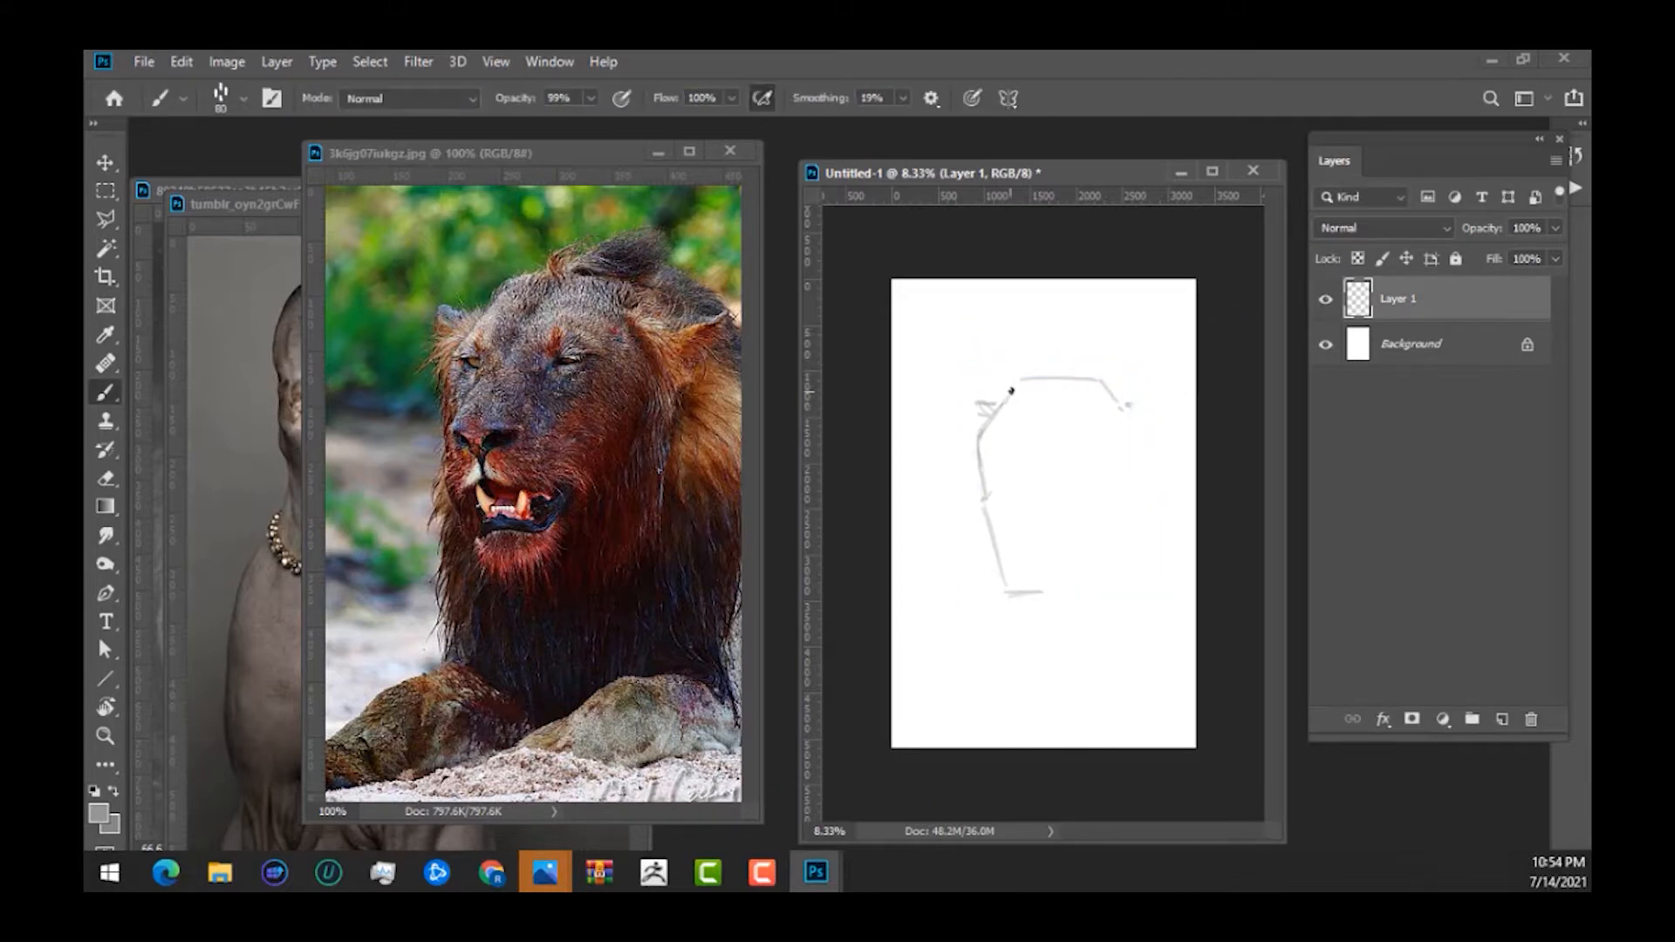
Restate the skull line, extend the far ear, and sketch the nose level, the face's centre line and both eye marks.
left_click_drag(1012, 390, 1123, 392)
mouse_move(1123, 412)
left_mouse_down()
mouse_move(1170, 394)
mouse_move(1151, 434)
left_mouse_up()
left_click_drag(983, 508, 1091, 508)
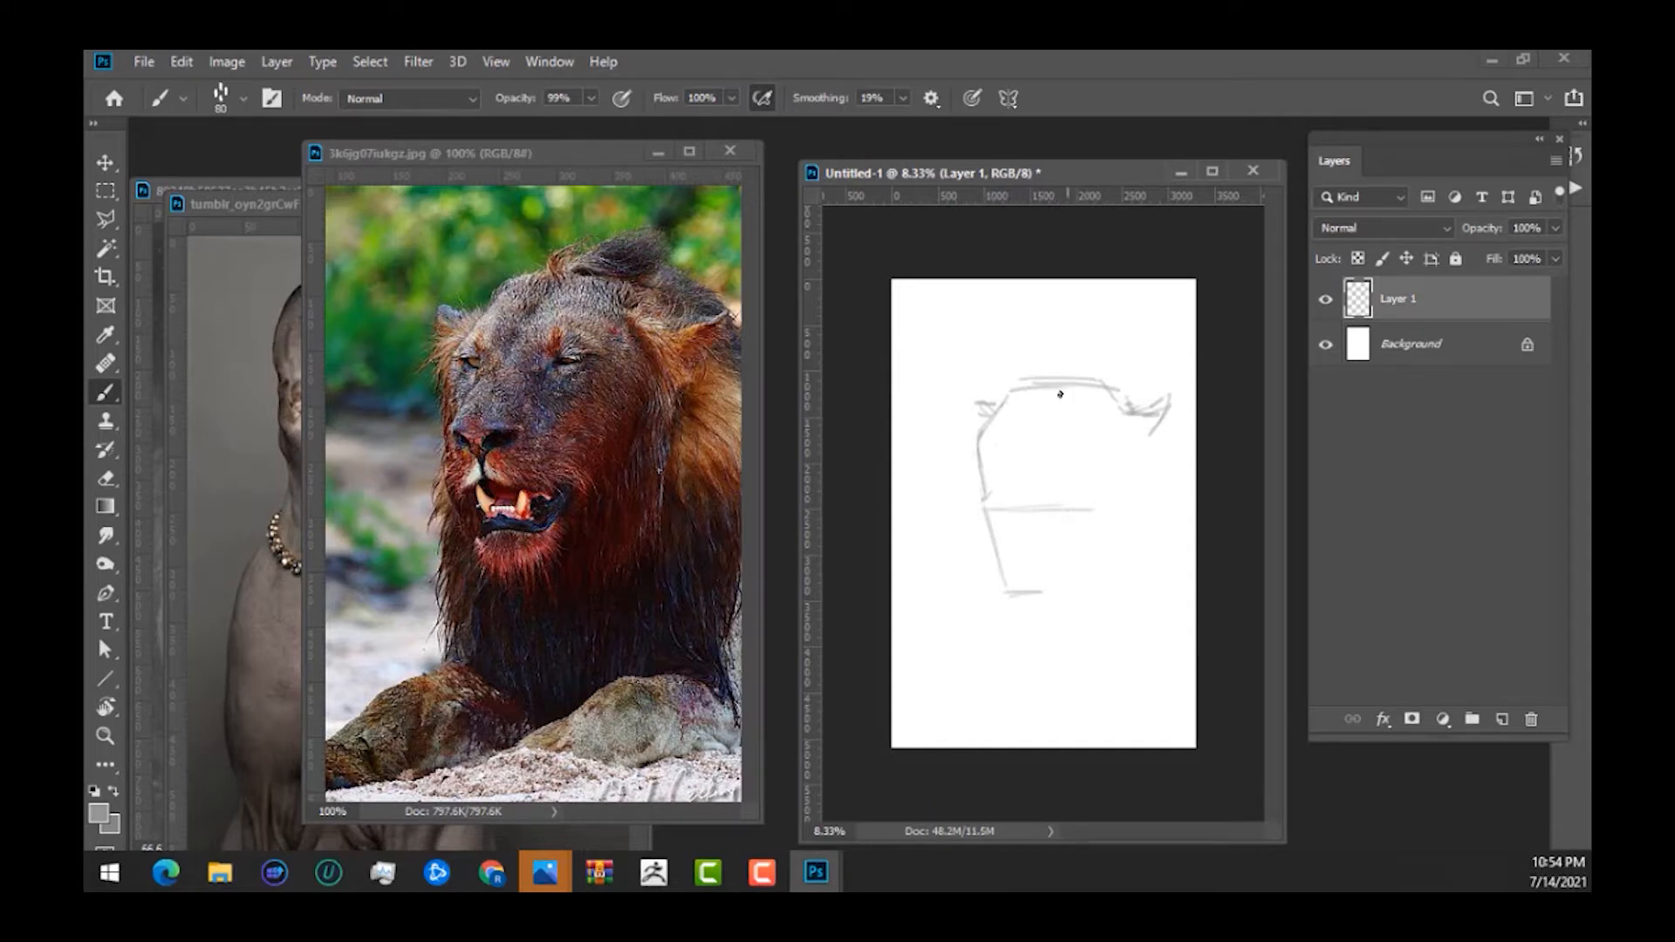
mouse_move(1036, 398)
left_mouse_down()
mouse_move(1012, 513)
mouse_move(1032, 591)
left_mouse_up()
left_click_drag(1072, 453, 1092, 453)
Check the black-and-white lion photo, bring the colour lion photo back to the front, and reactivate the Untitled-1 canvas.
left_click_drag(267, 204, 274, 393)
left_click(254, 190)
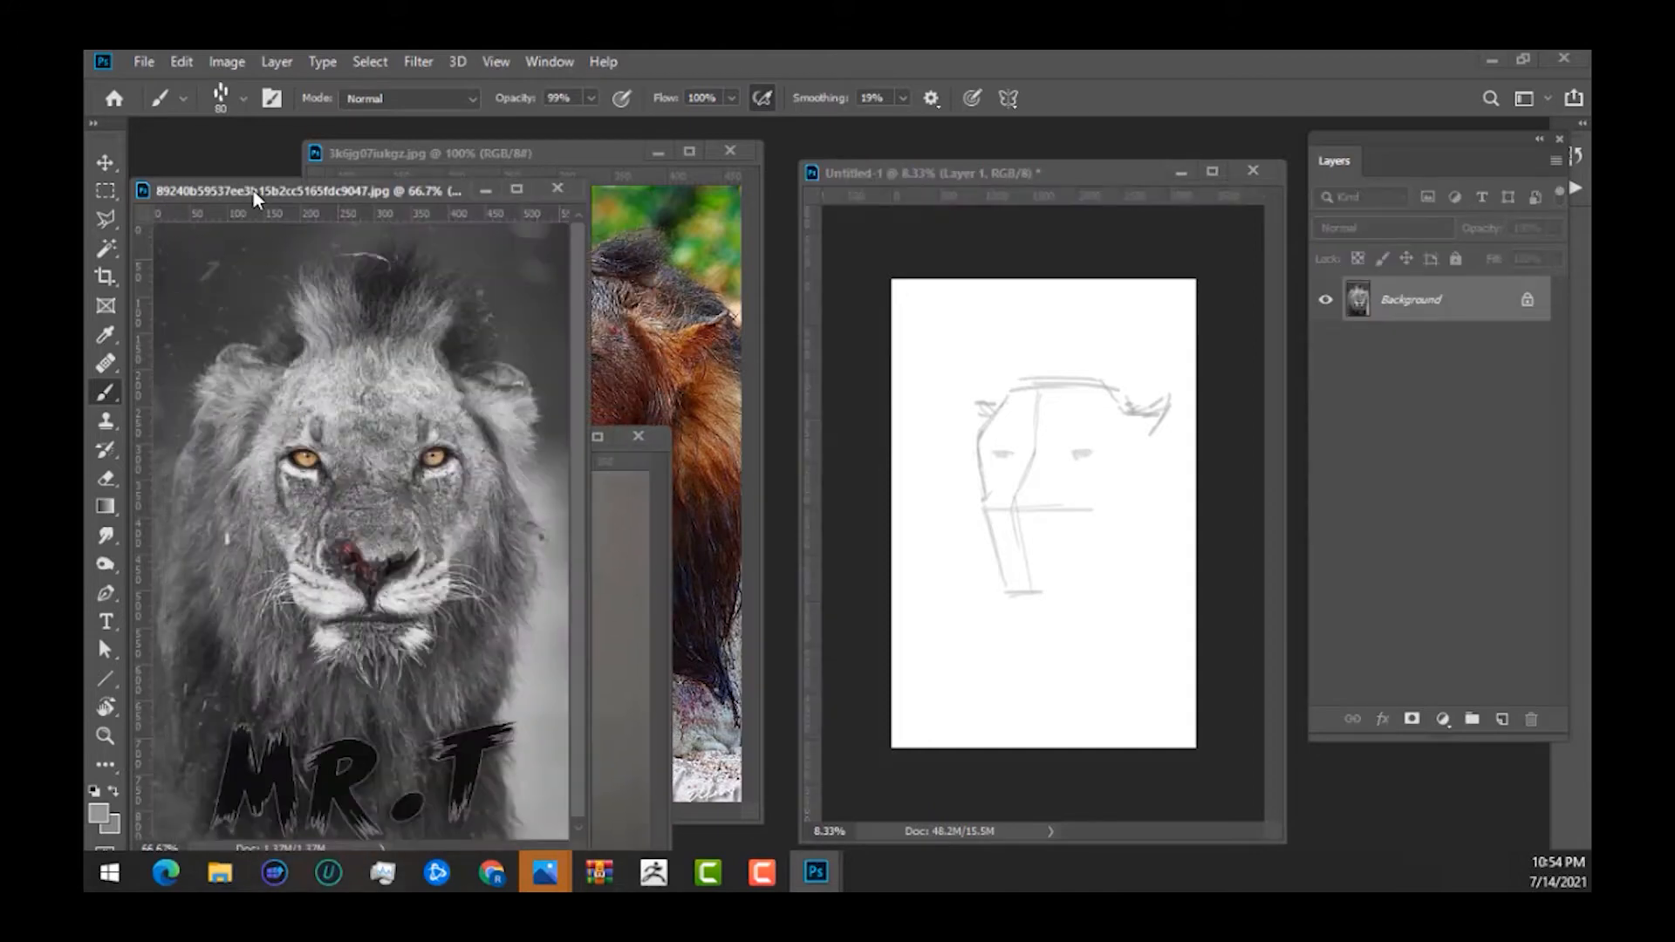
left_click(1079, 477)
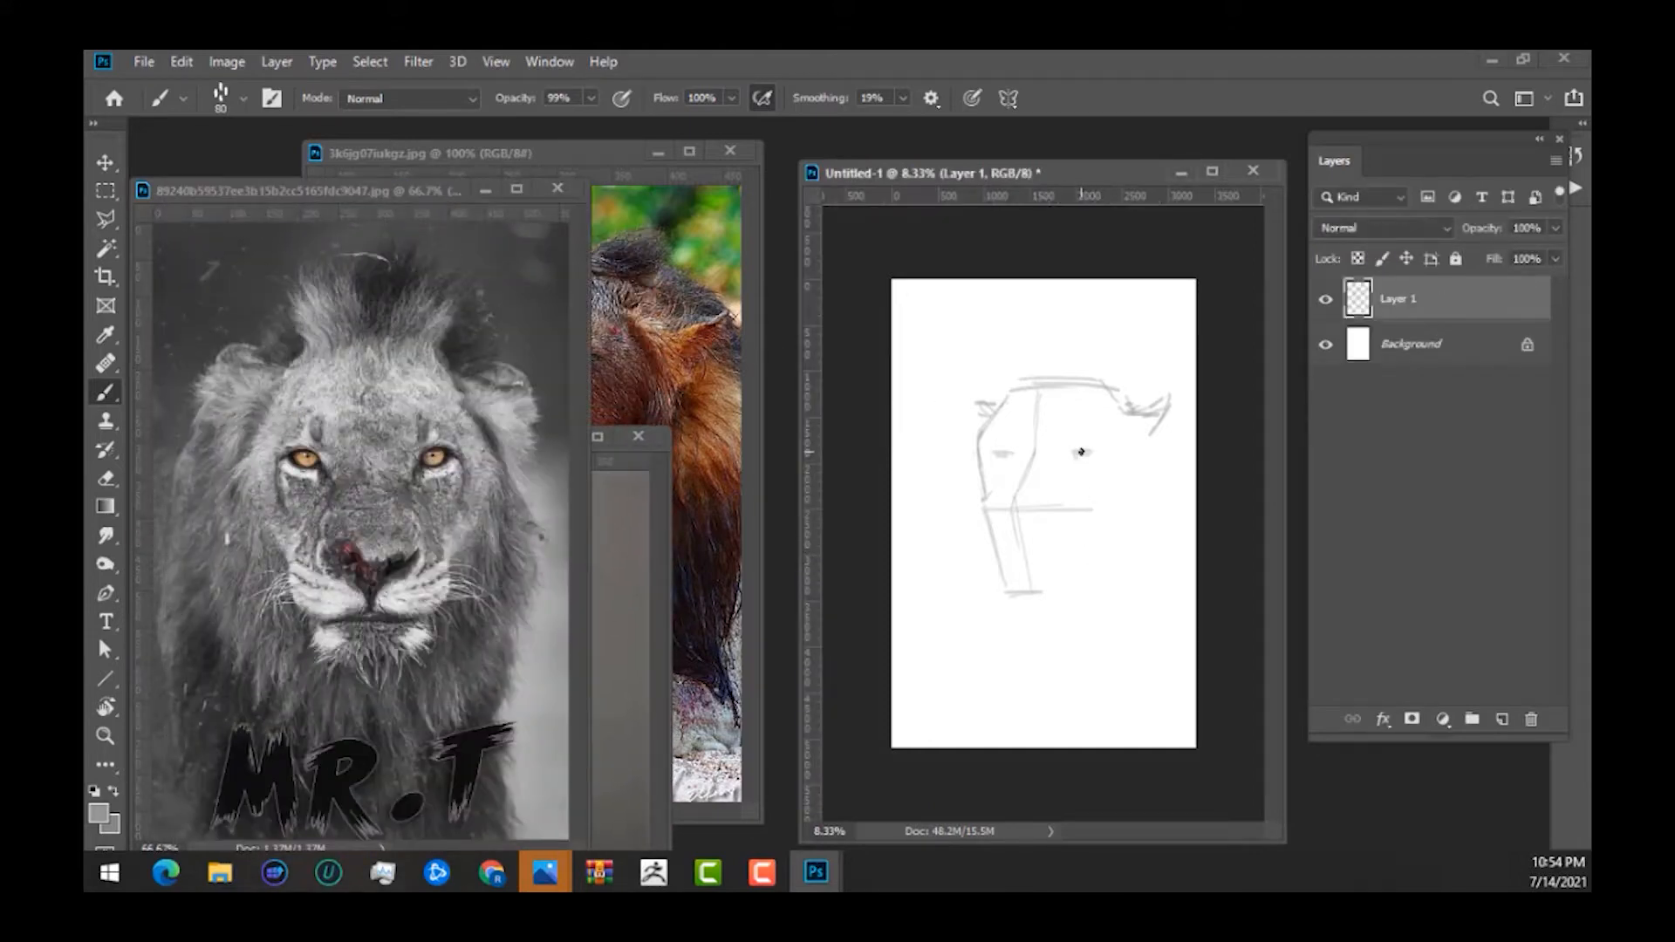
left_click(709, 428)
left_click(1082, 536)
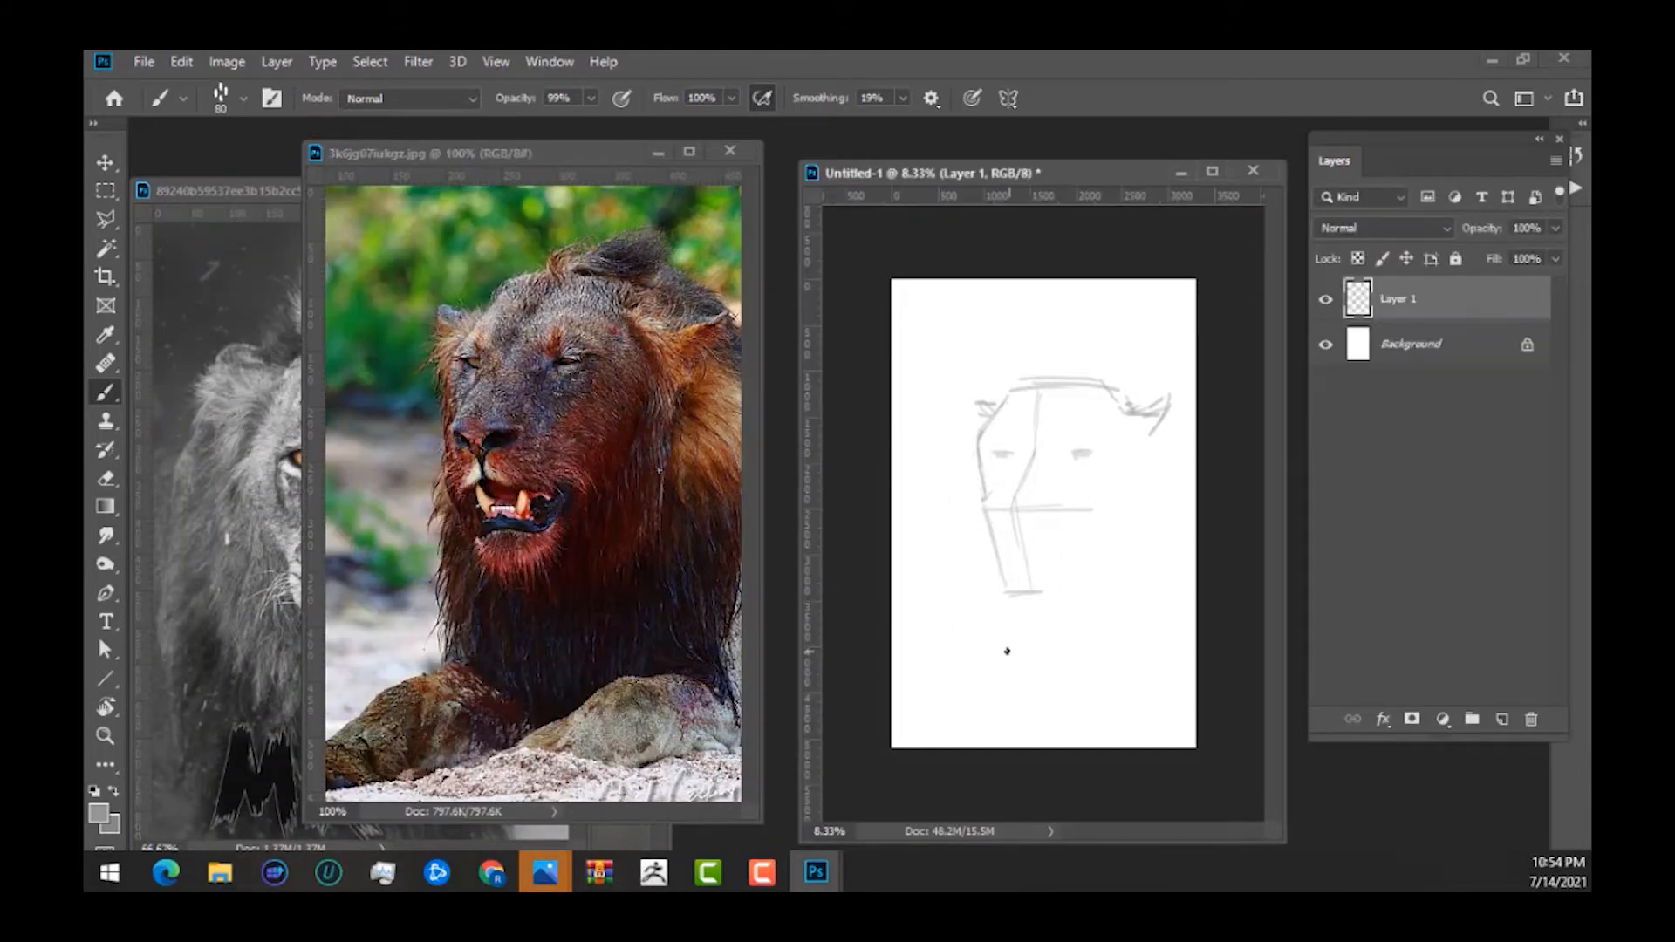
Sketch the mane's outline down both sides of the face and as tufts over the head towards the ear.
left_click_drag(980, 532, 999, 642)
mouse_move(1047, 386)
left_mouse_down()
mouse_move(1116, 360)
mouse_move(1162, 394)
left_mouse_up()
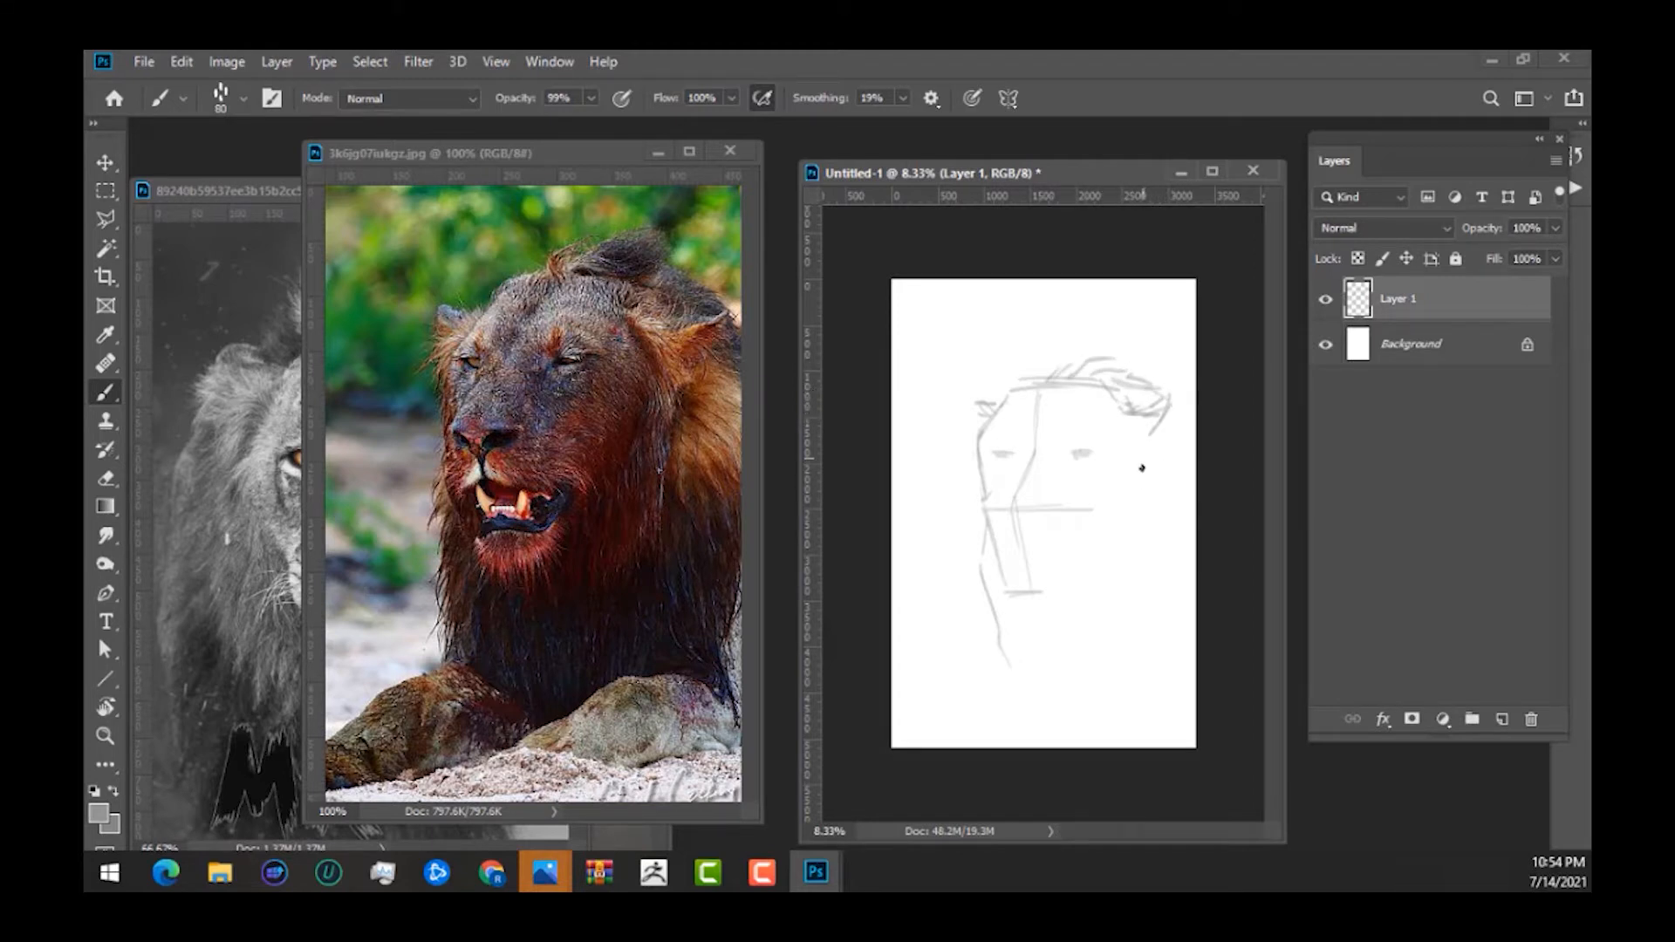
mouse_move(1140, 434)
left_mouse_down()
mouse_move(1143, 514)
mouse_move(1093, 661)
left_mouse_up()
left_click_drag(1126, 587, 1088, 687)
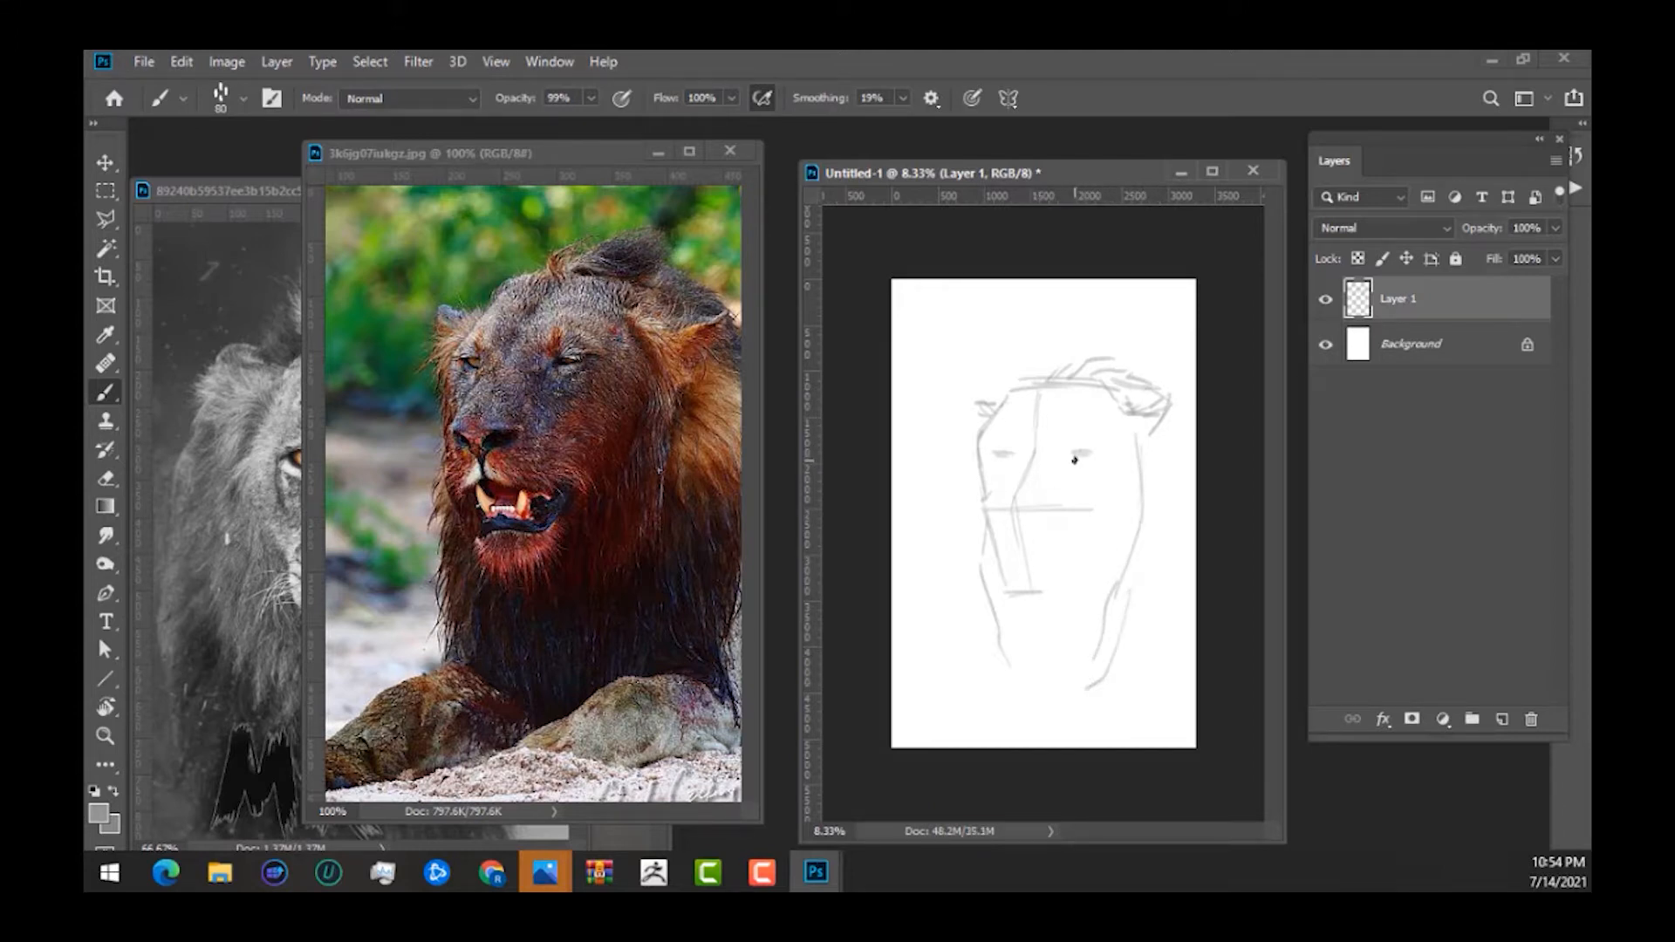
Sketch the eyes, nose, open mouth and chin of the lion, and add a contour along the far cheek.
mouse_move(1075, 460)
left_mouse_down()
mouse_move(1096, 455)
mouse_move(1013, 455)
left_mouse_up()
left_click_drag(997, 511, 1035, 510)
left_click_drag(1014, 535, 1002, 549)
left_click_drag(1027, 541, 1072, 551)
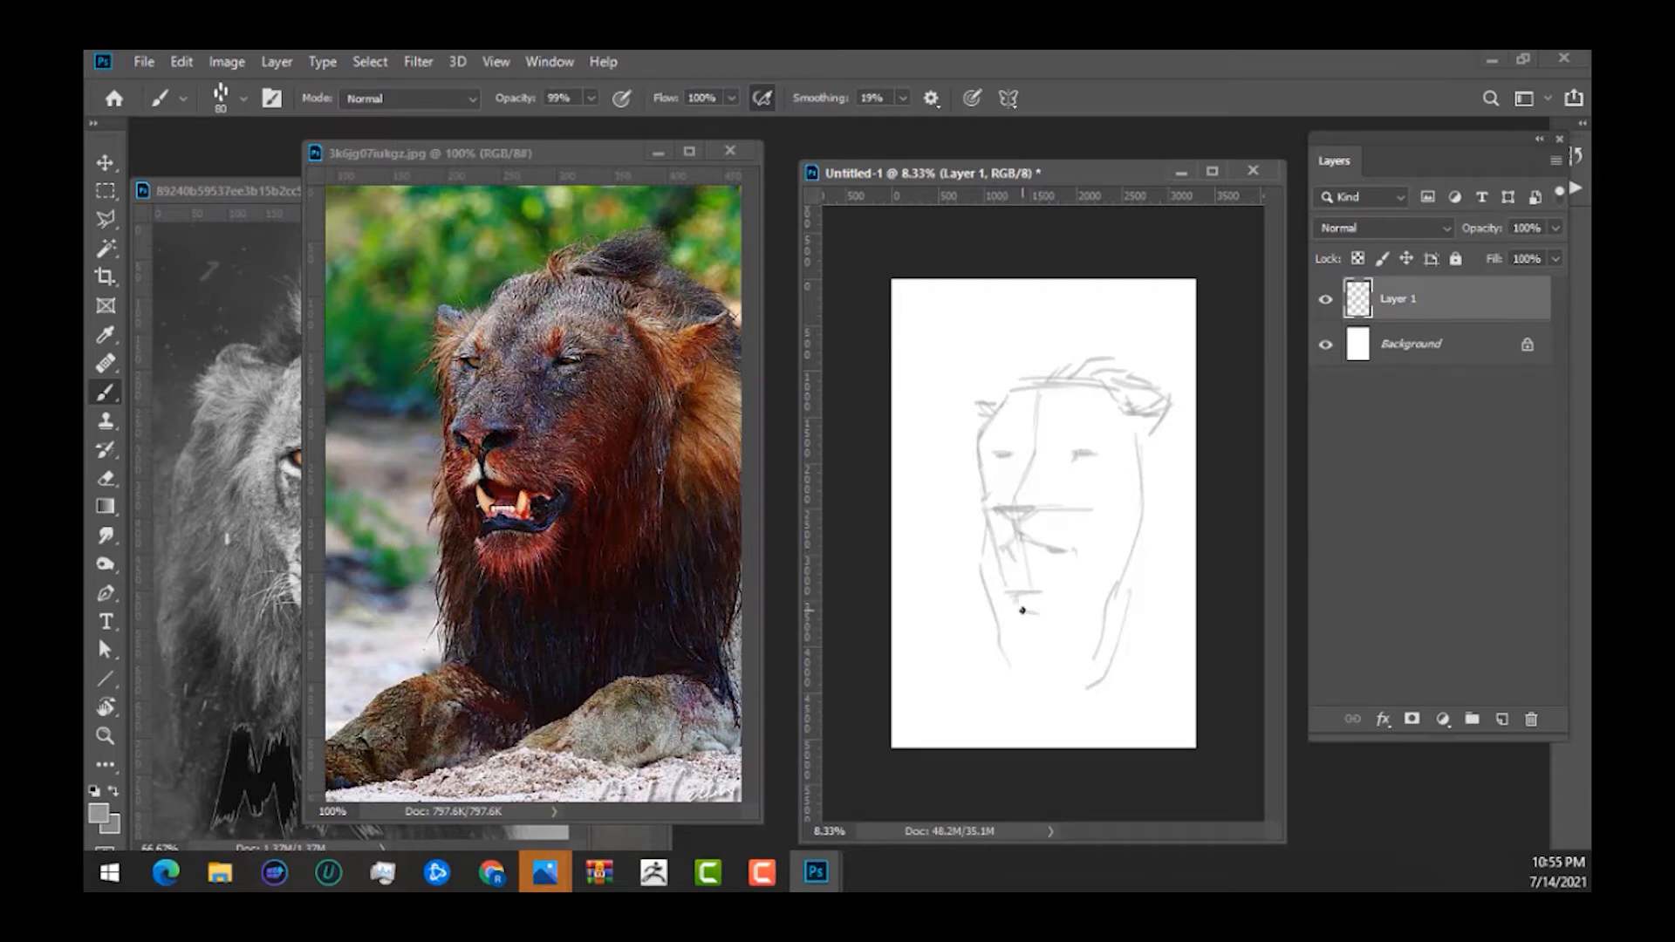
left_click_drag(1022, 610, 1041, 614)
mouse_move(1119, 413)
left_mouse_down()
mouse_move(1150, 459)
mouse_move(1123, 541)
left_mouse_up()
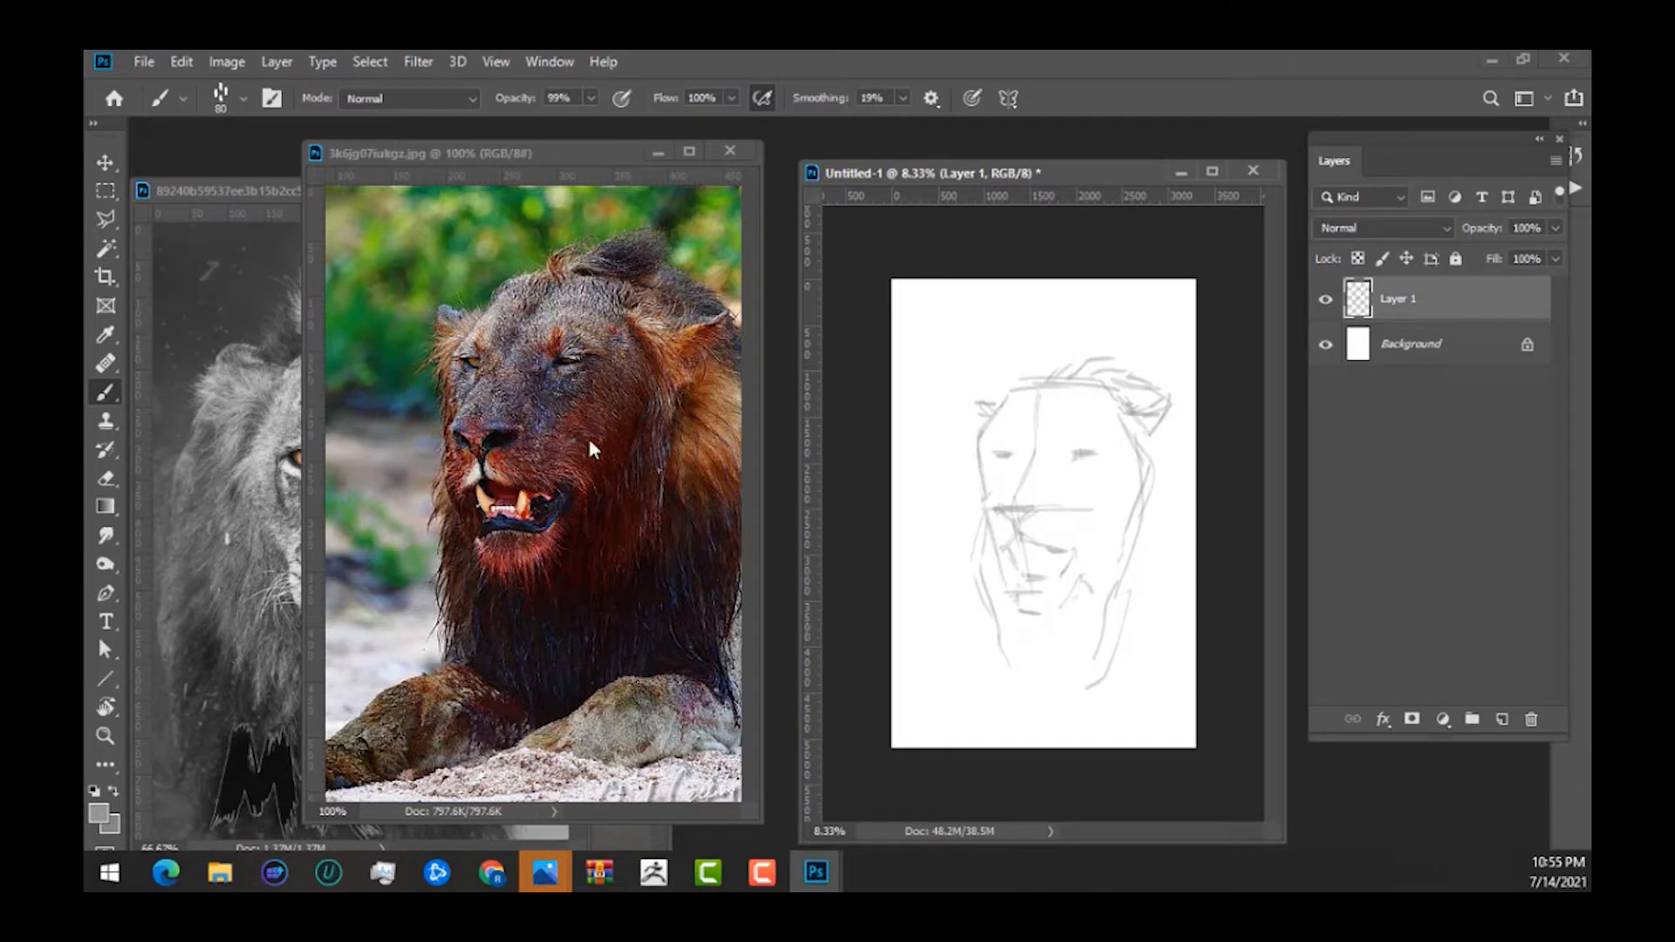
Move the lion sketch slightly towards the left edge of the page and return to the Brush tool.
left_click(105, 162)
left_click_drag(1141, 430, 1104, 407)
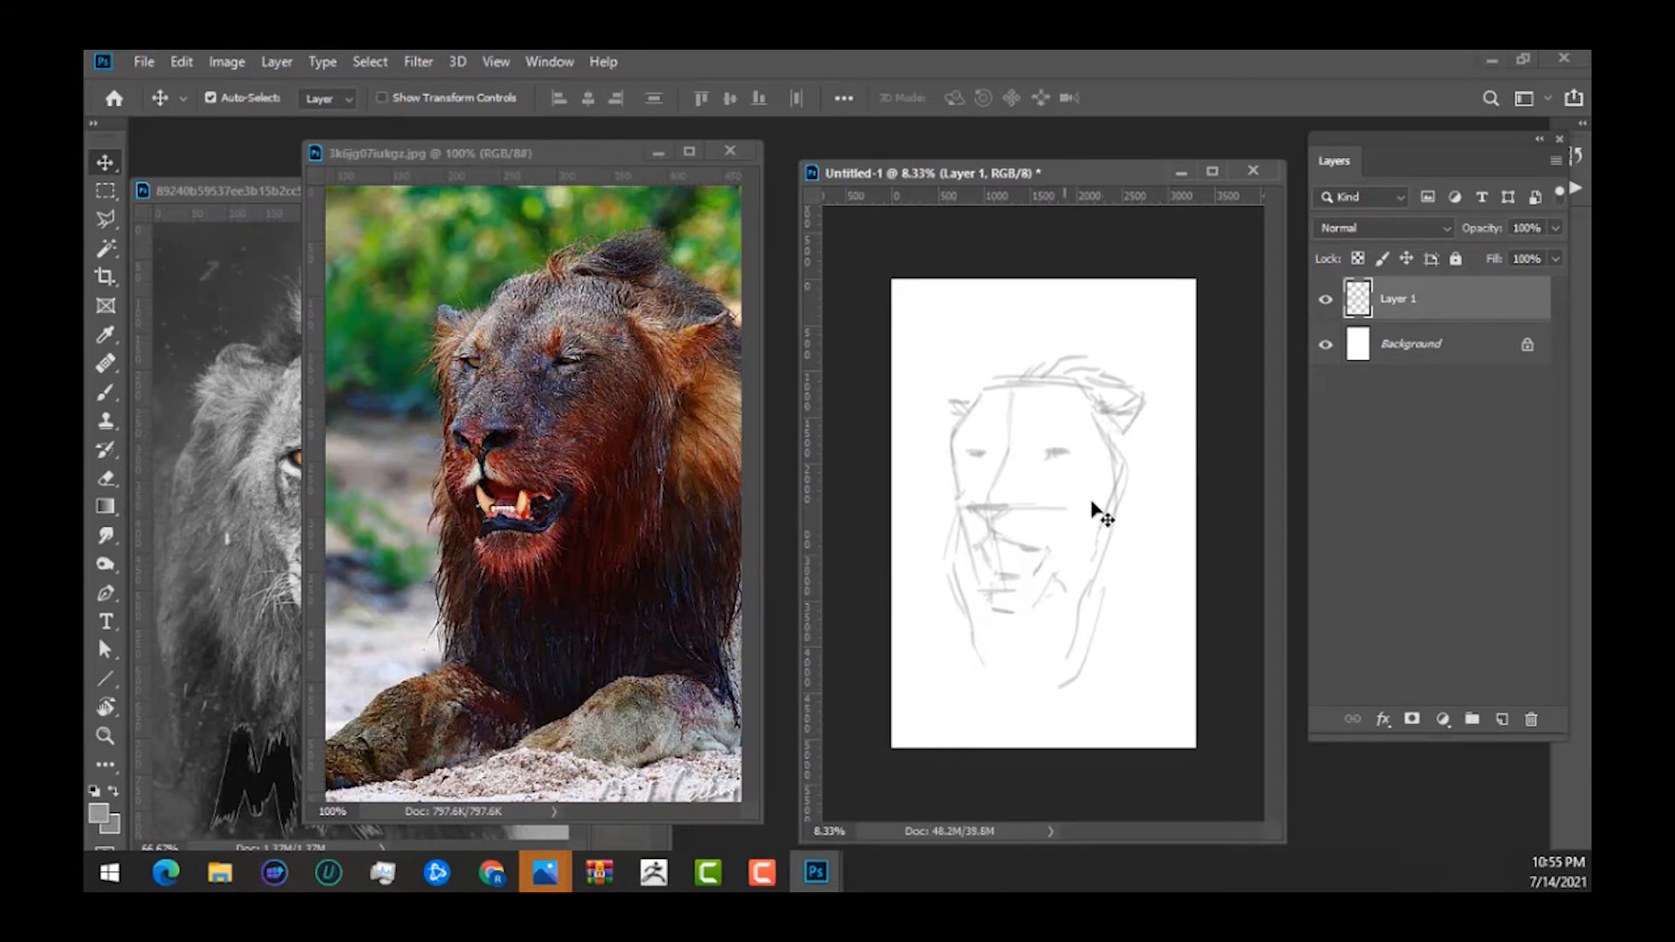
key("e")
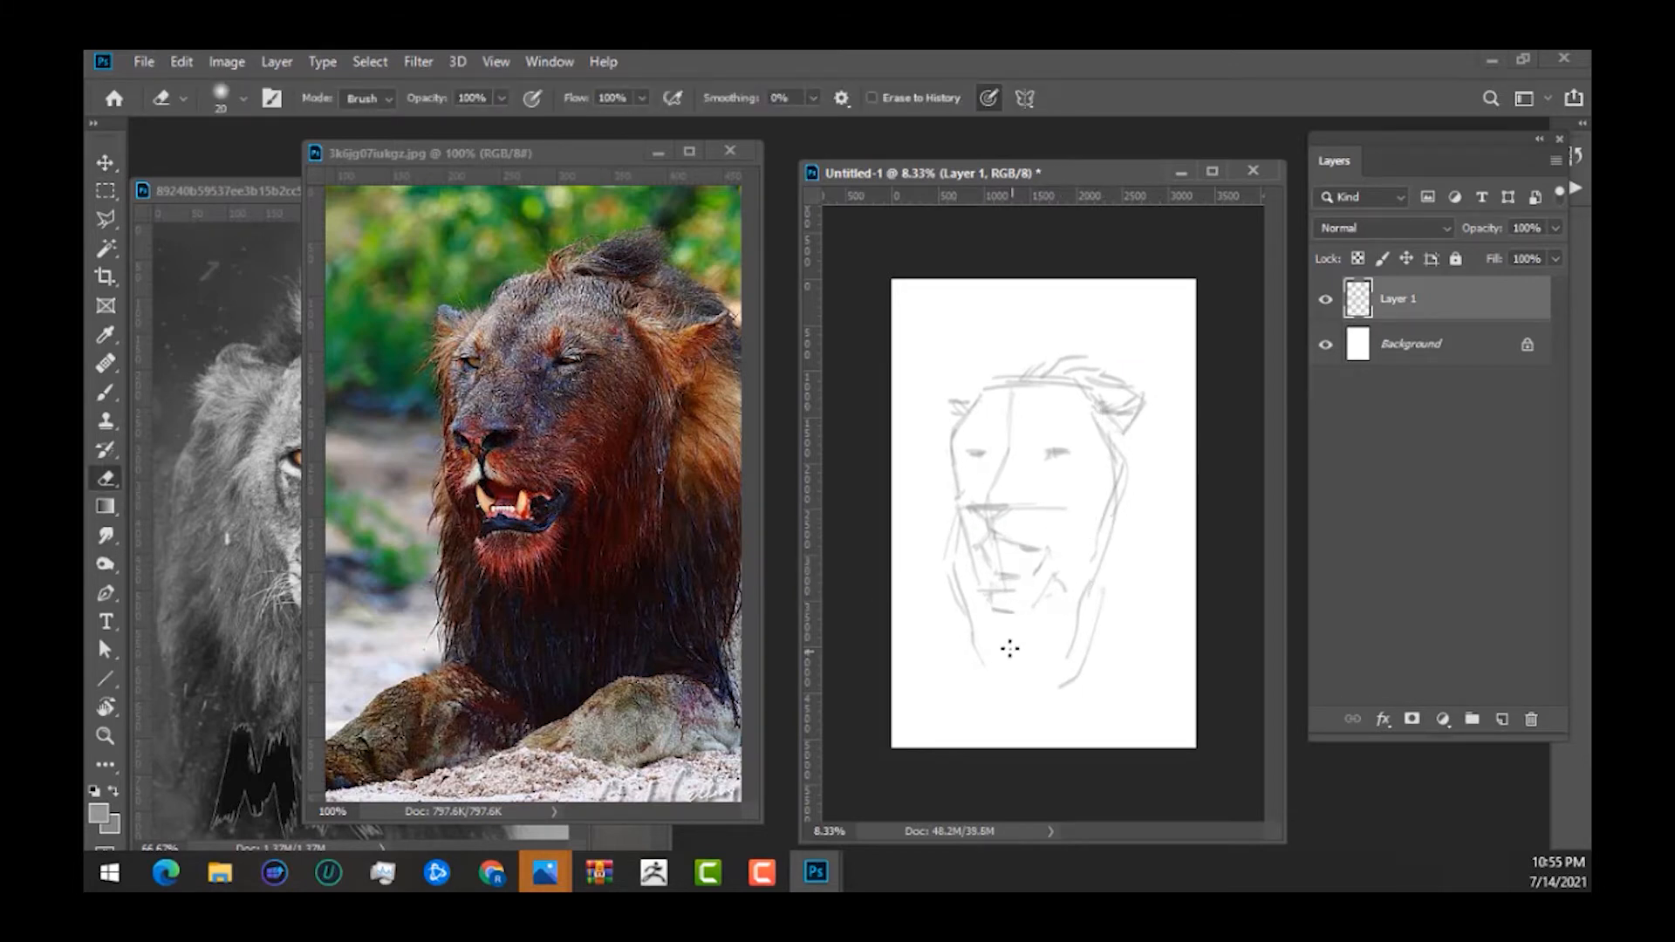
key("b")
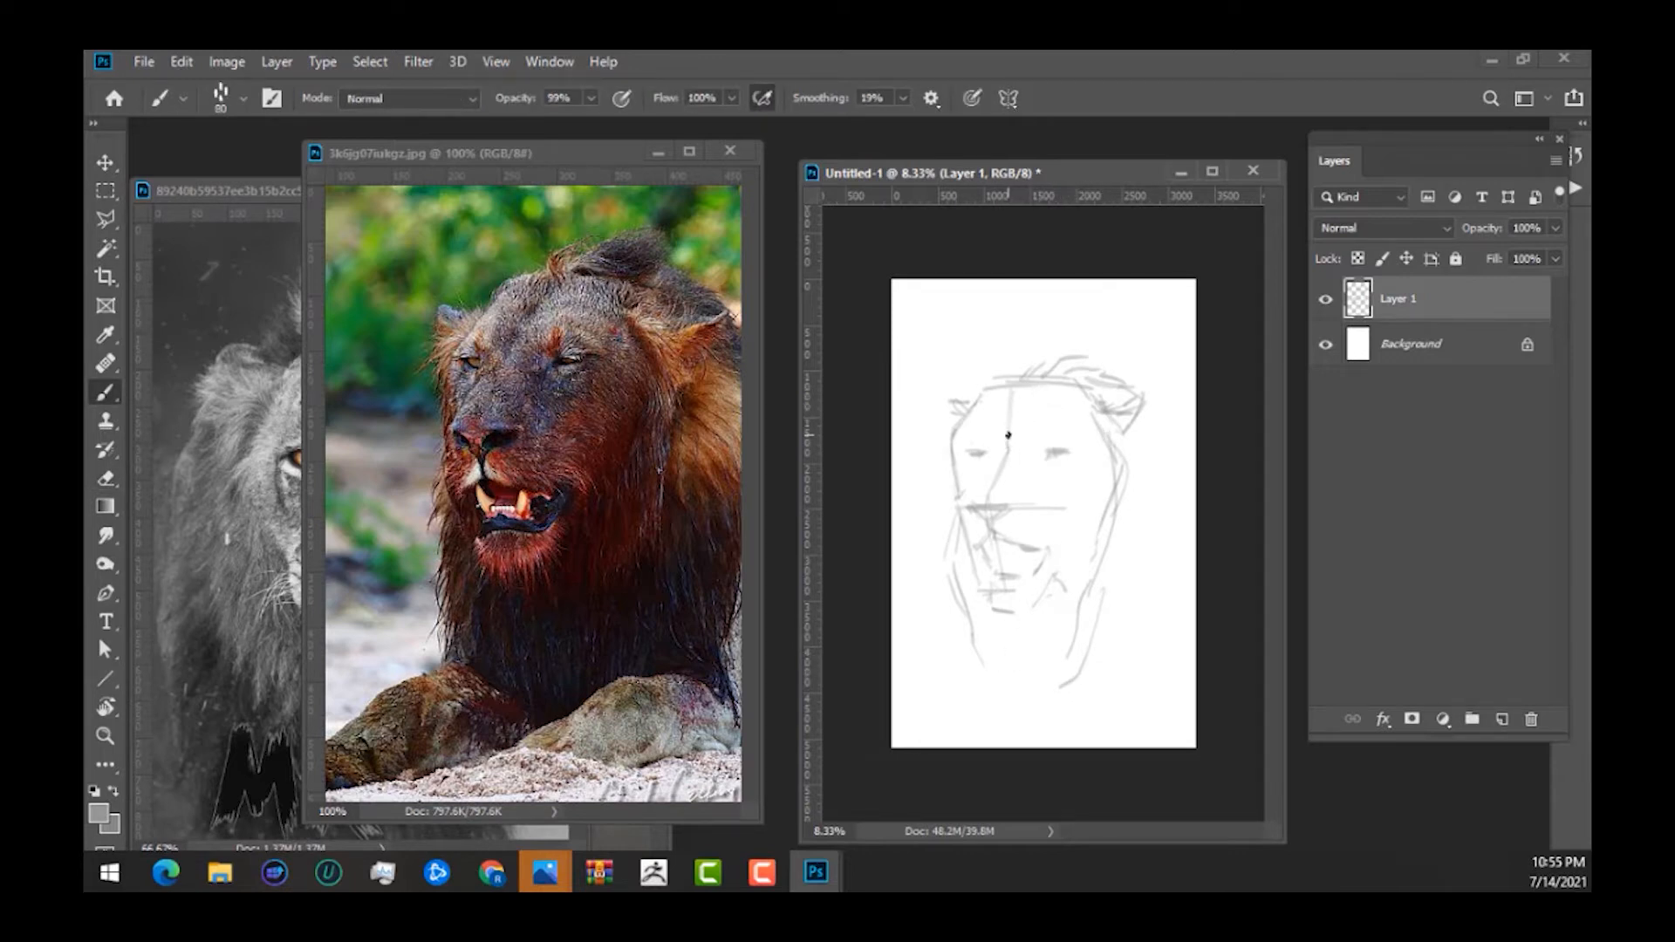
Add strokes to the forehead, the near face contour and the mane behind the ear.
left_click_drag(1010, 434, 1029, 382)
left_click_drag(952, 446, 954, 470)
mouse_move(1131, 399)
left_mouse_down()
mouse_move(1171, 393)
mouse_move(1185, 419)
left_mouse_up()
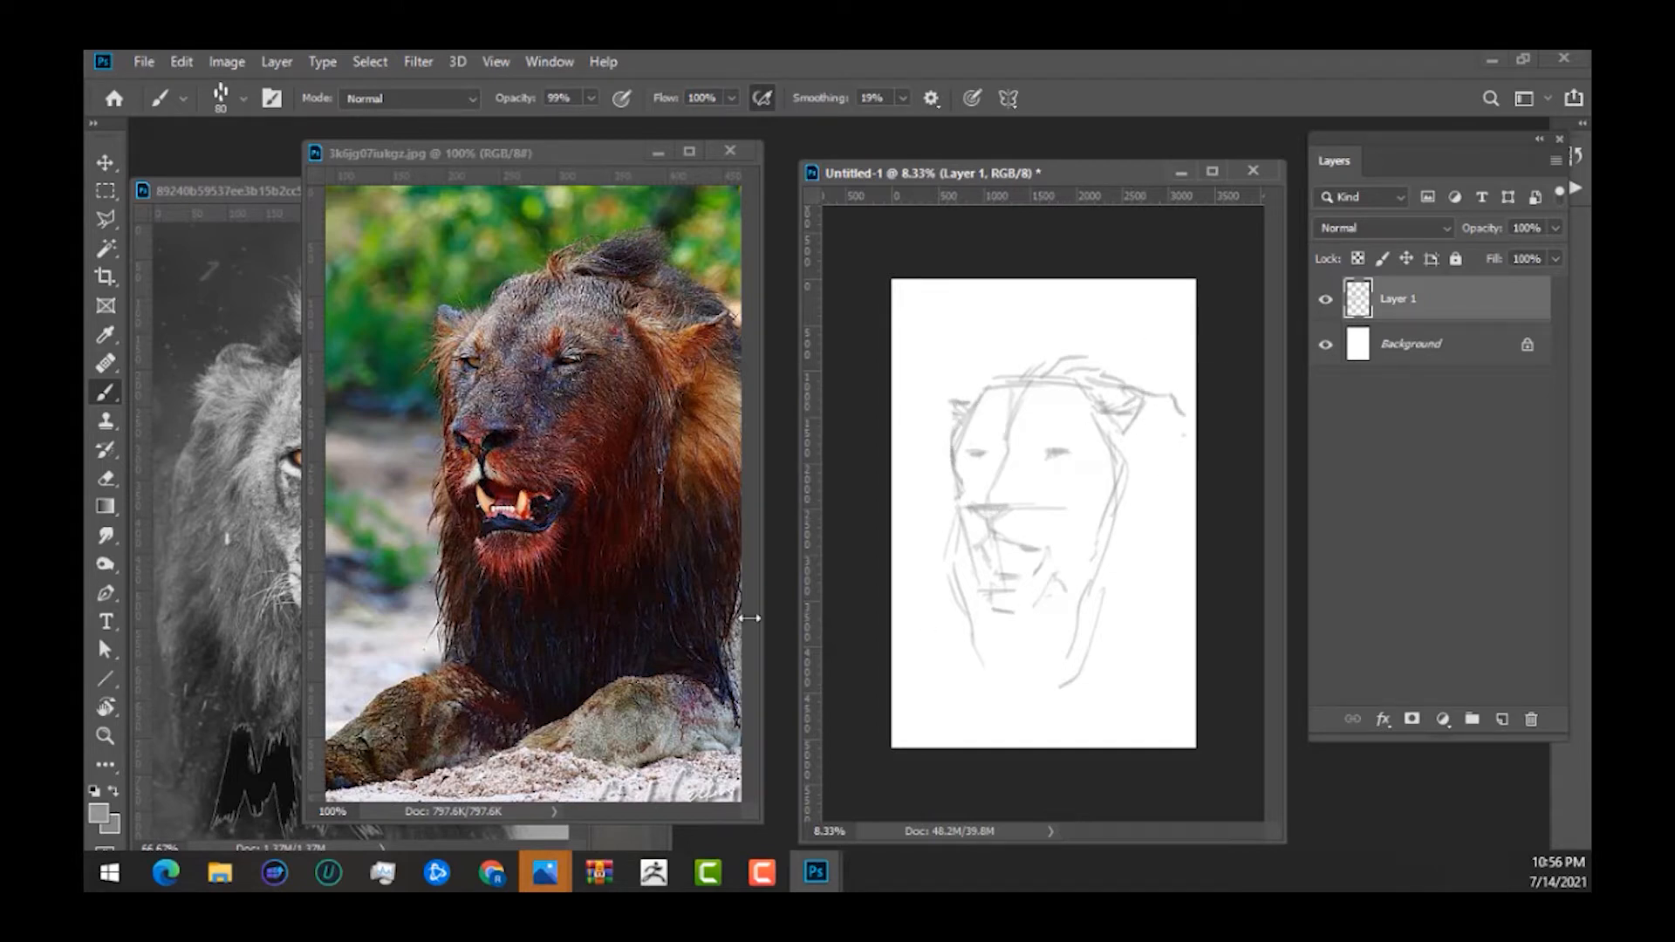
Move the colour lion photo aside and place the hairless cat photo beside the Untitled-1 canvas.
left_click_drag(351, 149, 178, 358)
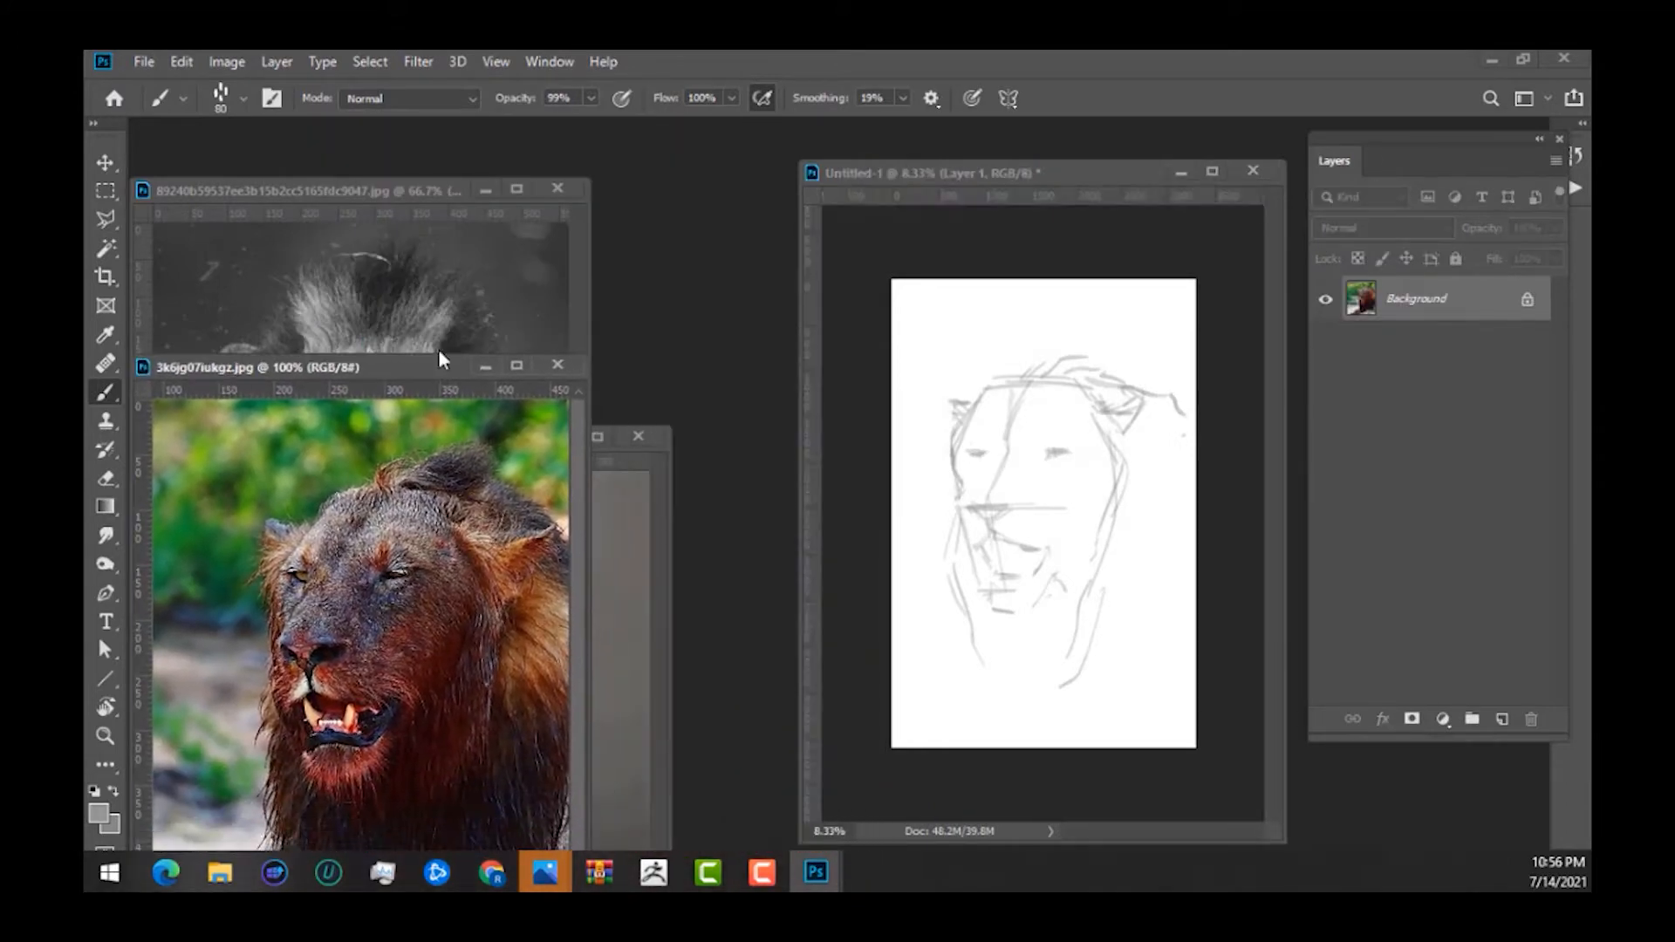
left_click(637, 562)
left_click_drag(530, 437, 594, 187)
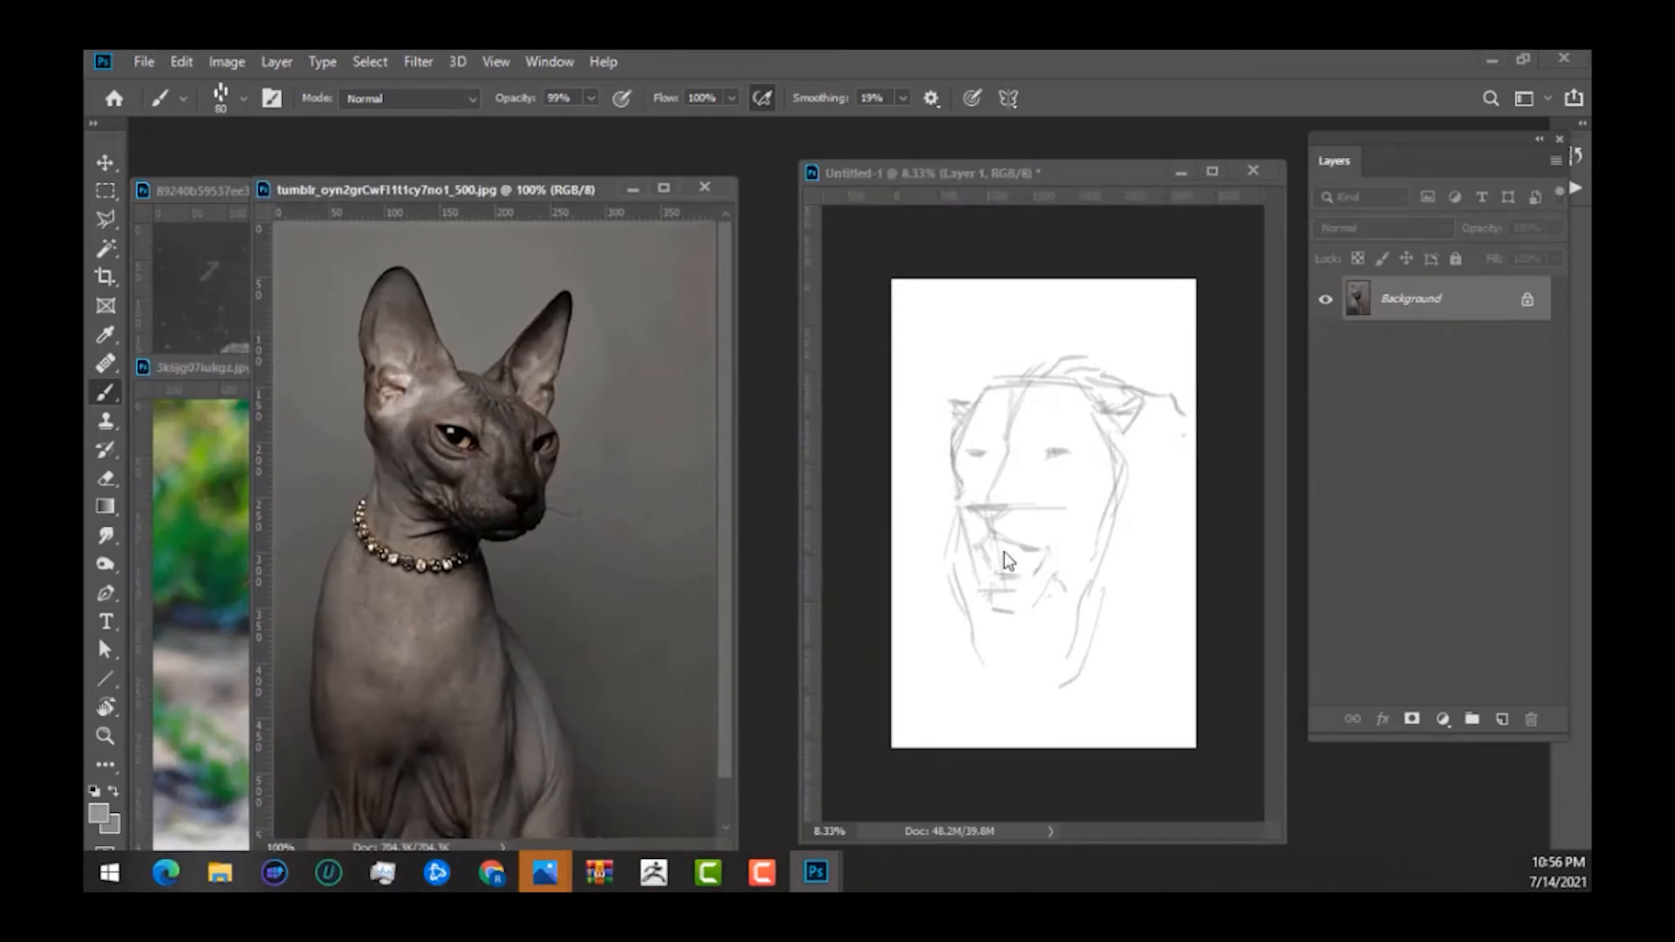
Sketch mane strokes behind the cheek and below the jaw, bringing the colour lion photo back in front as reference.
left_click(993, 614)
mouse_move(1114, 626)
left_mouse_down()
mouse_move(1086, 646)
mouse_move(1134, 617)
mouse_move(1114, 655)
mouse_move(1135, 655)
left_mouse_up()
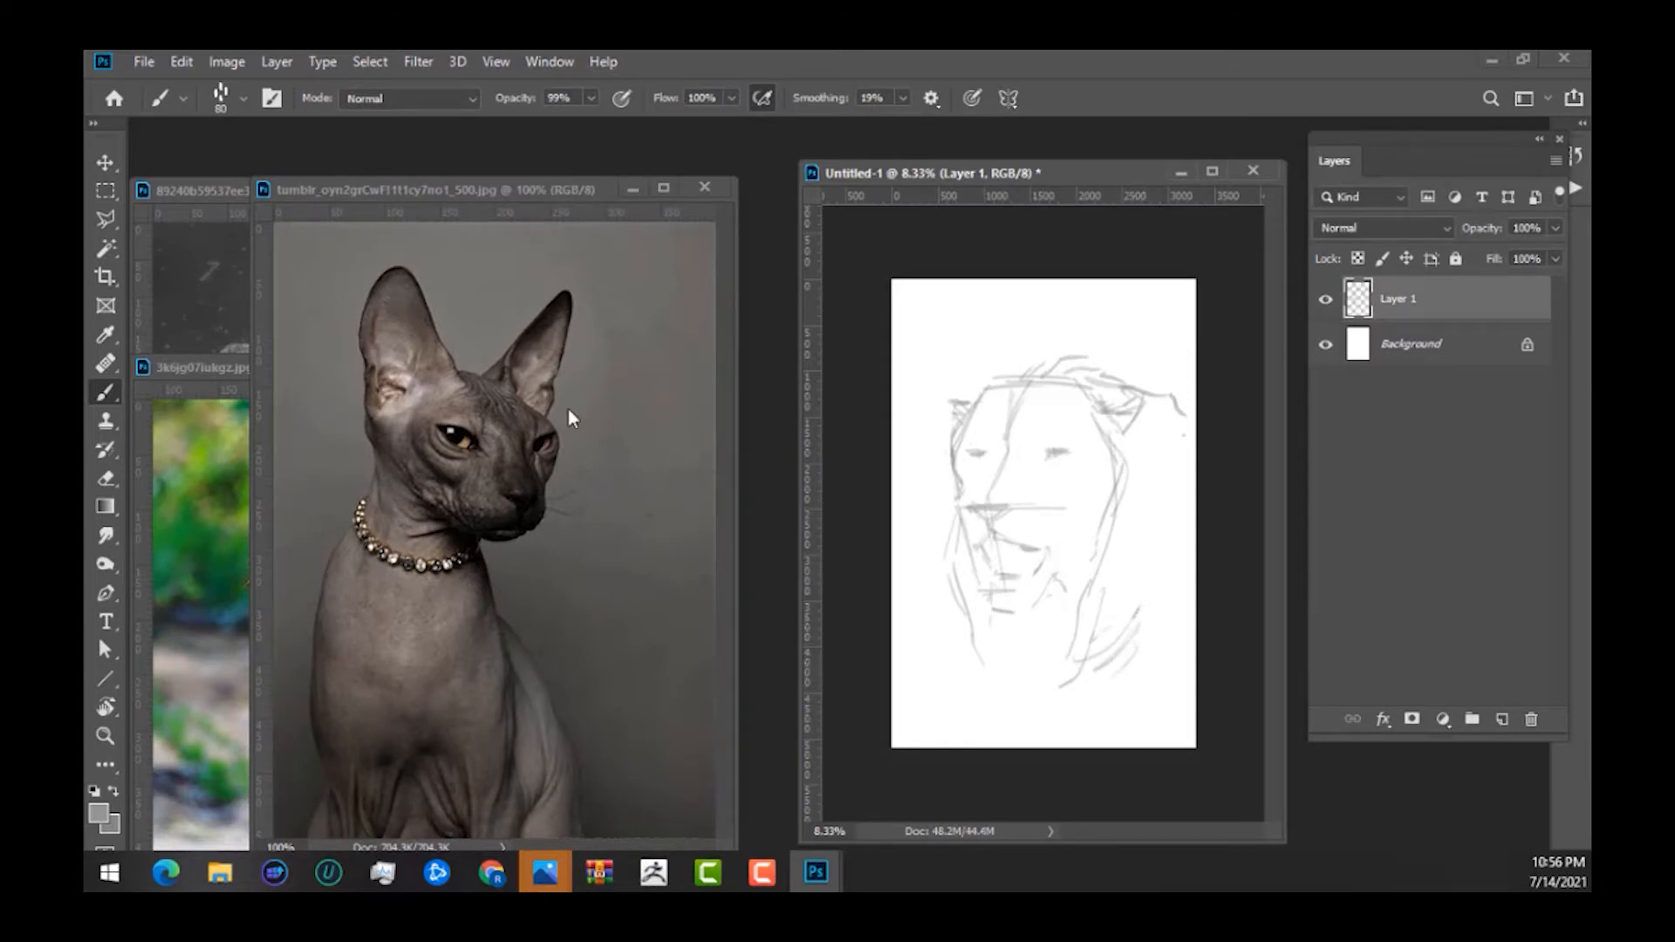
left_click_drag(234, 369, 317, 288)
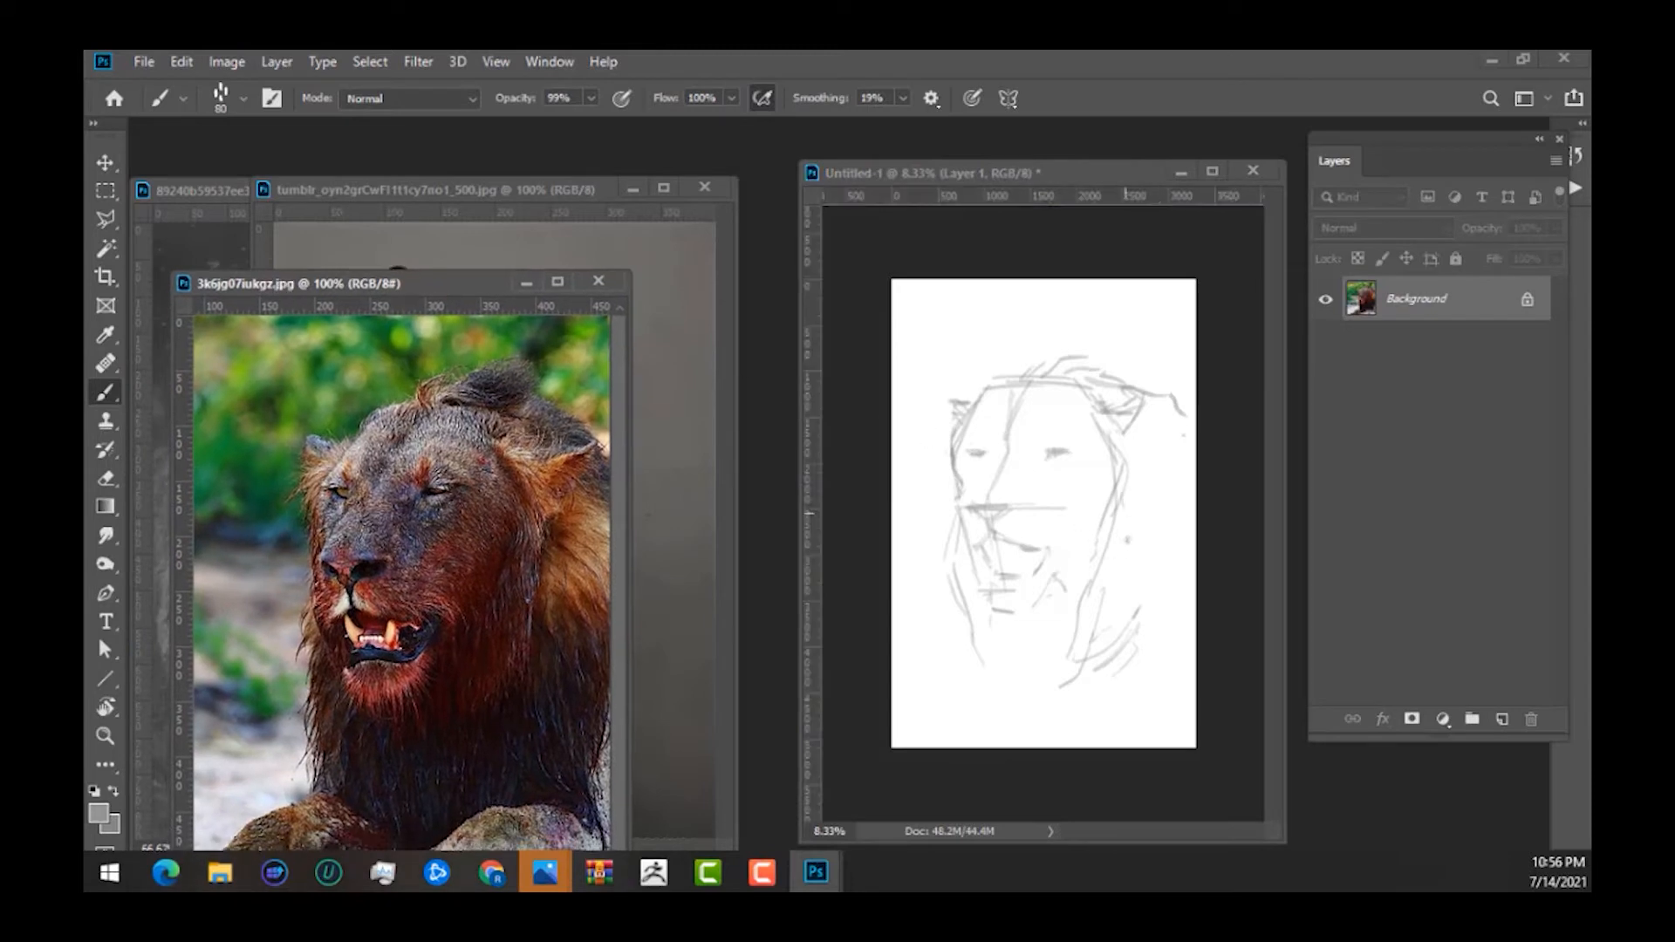
mouse_move(1124, 533)
left_mouse_down()
mouse_move(1122, 622)
mouse_move(1143, 602)
left_mouse_up()
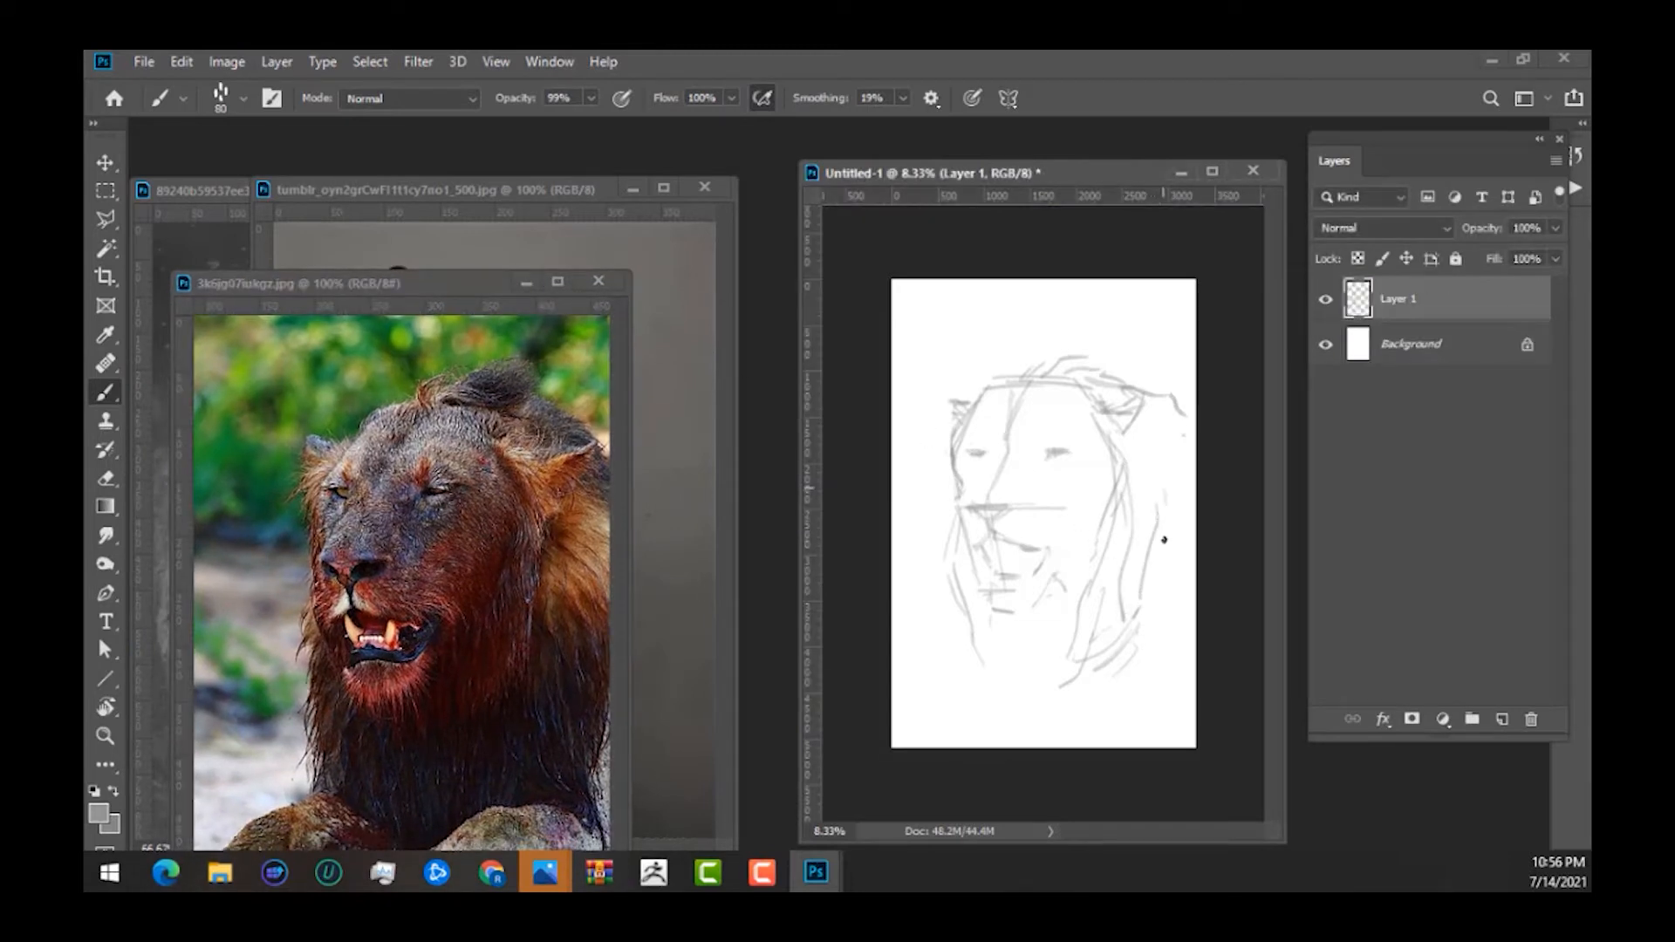
left_click_drag(1165, 508, 1162, 580)
Lower Layer 1's opacity to 21% and add a new layer above it for the refined line drawing.
left_click(1556, 228)
left_click_drag(1558, 253, 1472, 253)
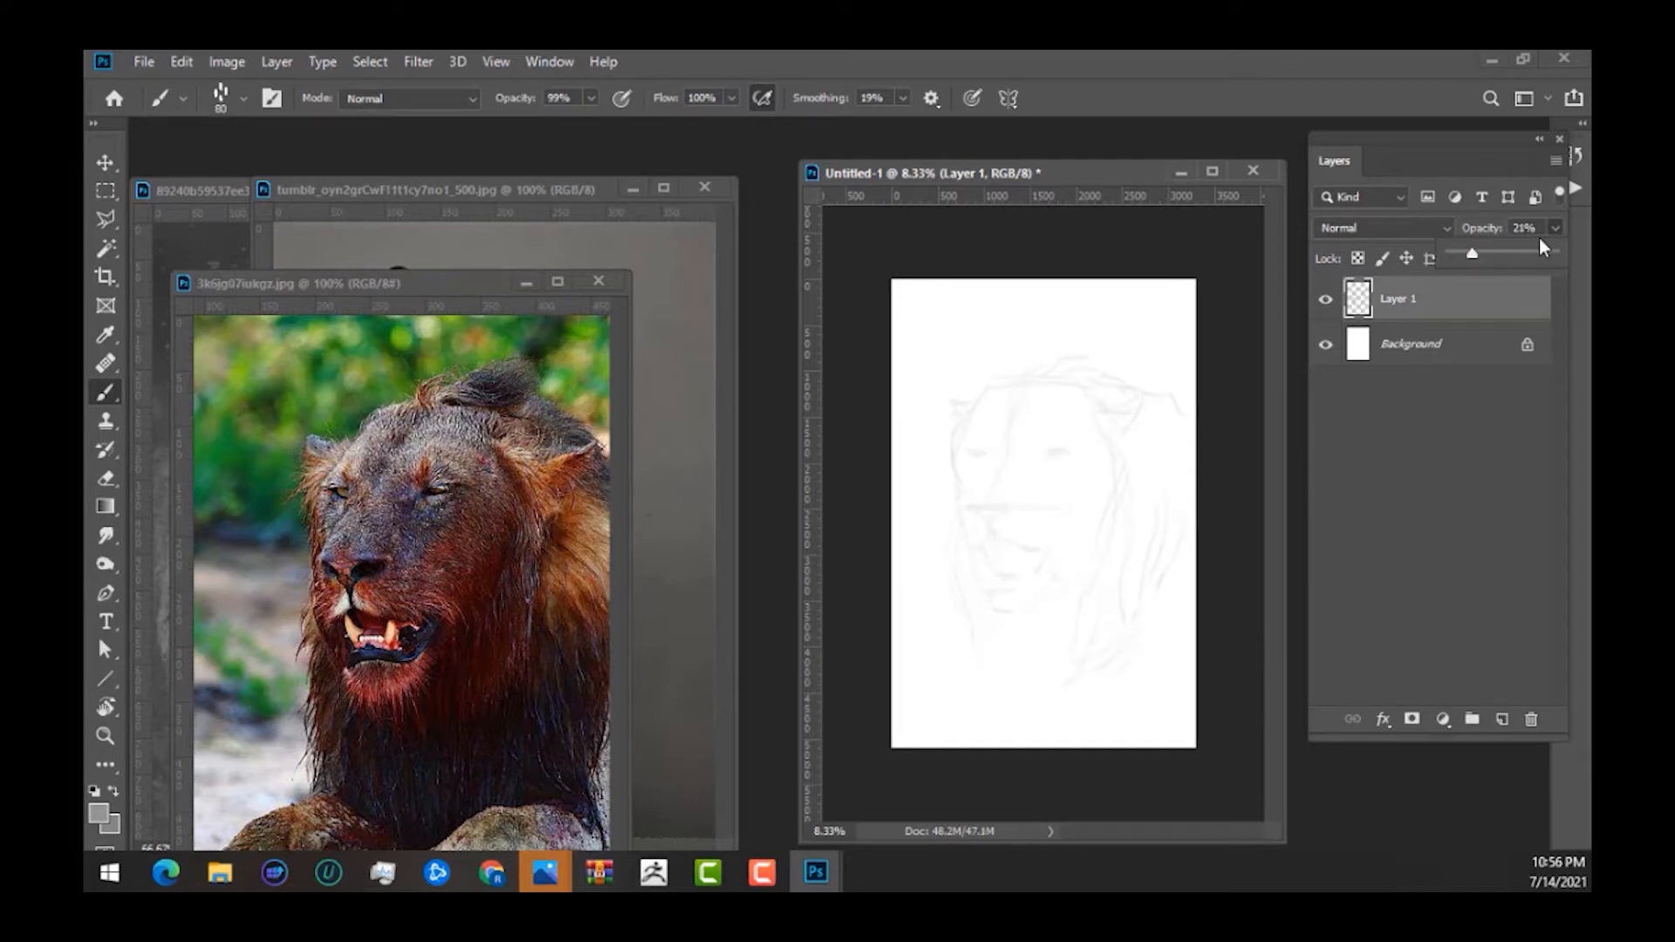
left_click(1502, 721)
key("ctrl+plus")
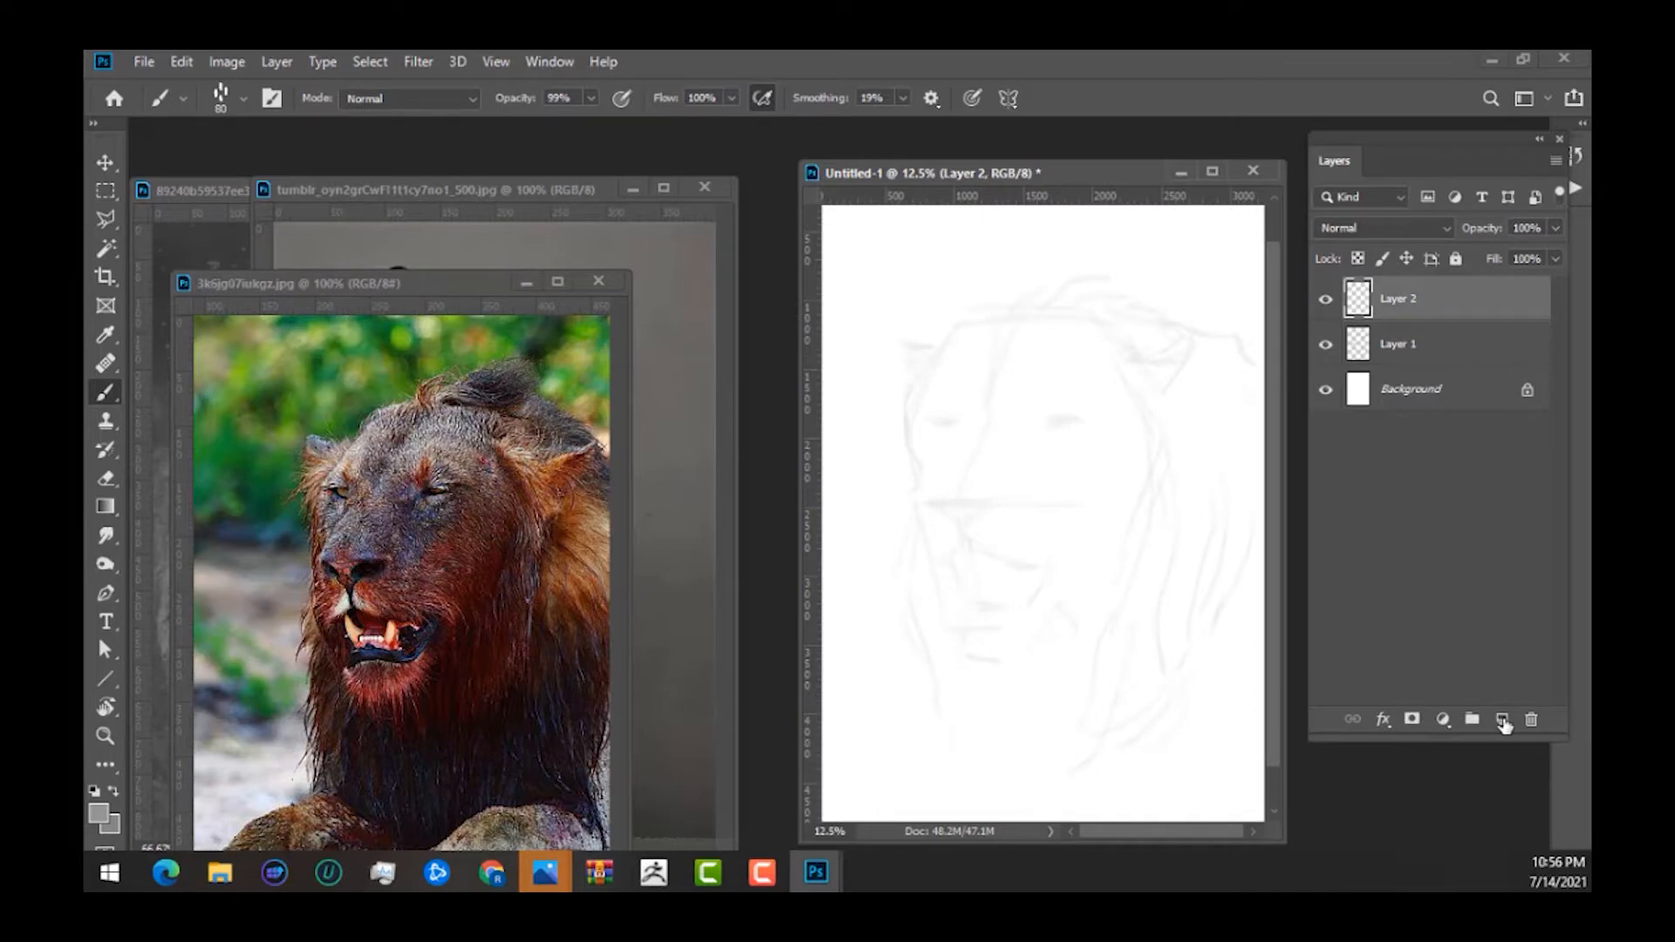
Examine the lion's face up close in the colour photo and return to the Untitled-1 canvas.
left_click(464, 277)
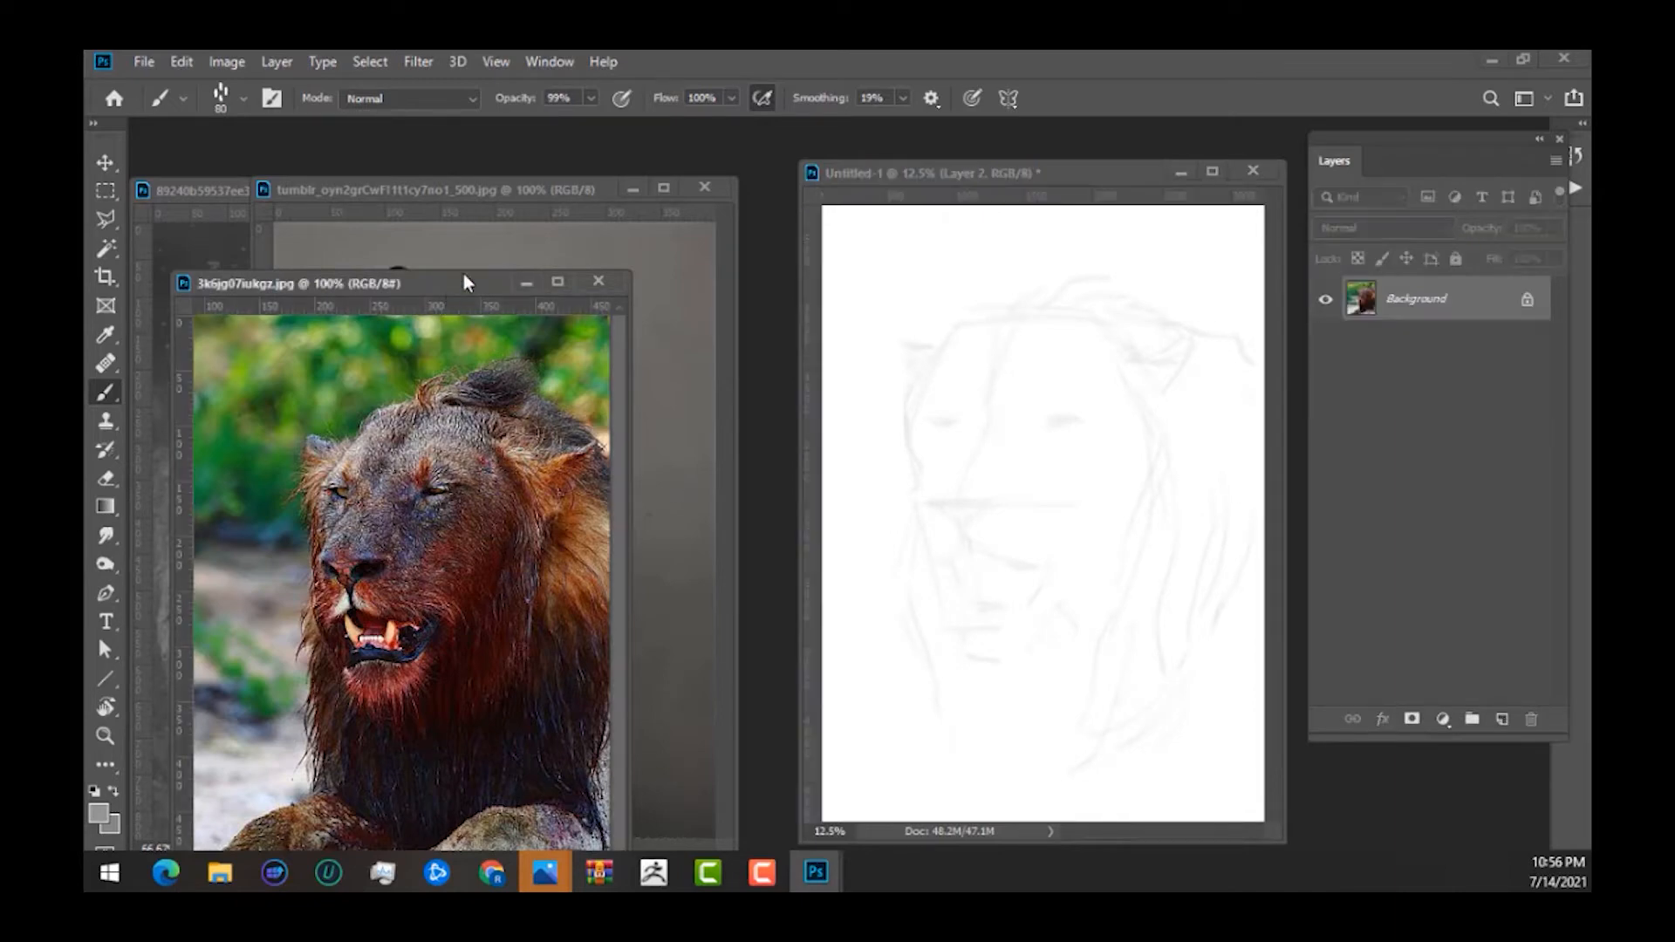
key("ctrl+plus")
mouse_move(491, 561)
left_mouse_down()
mouse_move(497, 694)
mouse_move(507, 685)
left_mouse_up()
key("ctrl+minus")
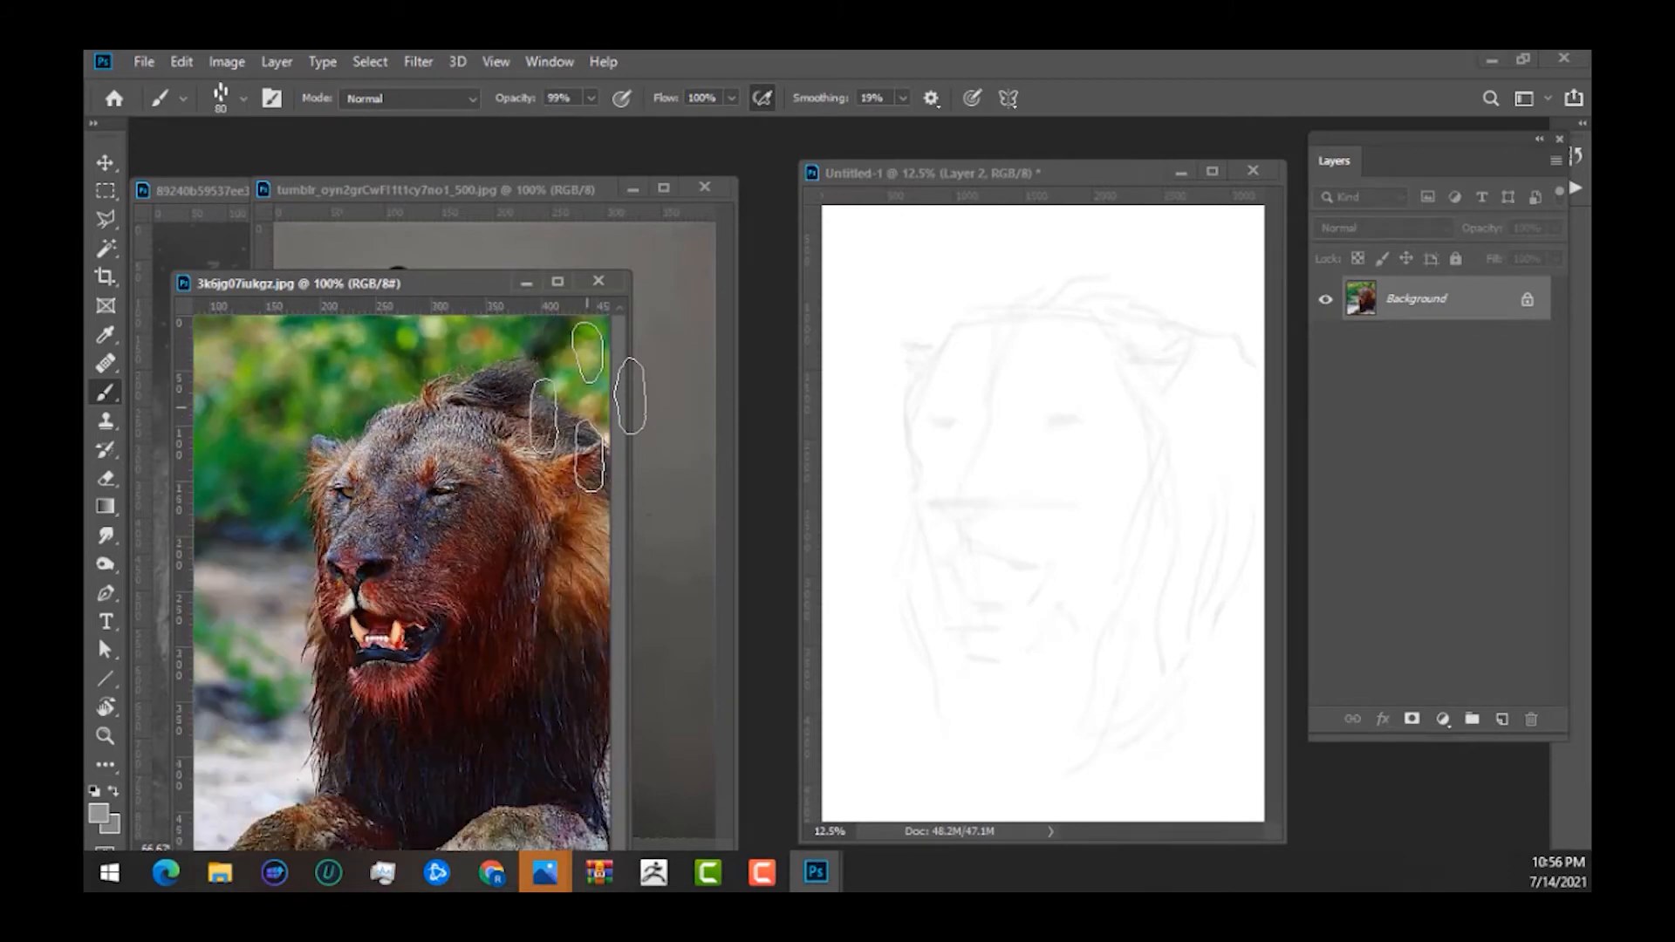
left_click(958, 465)
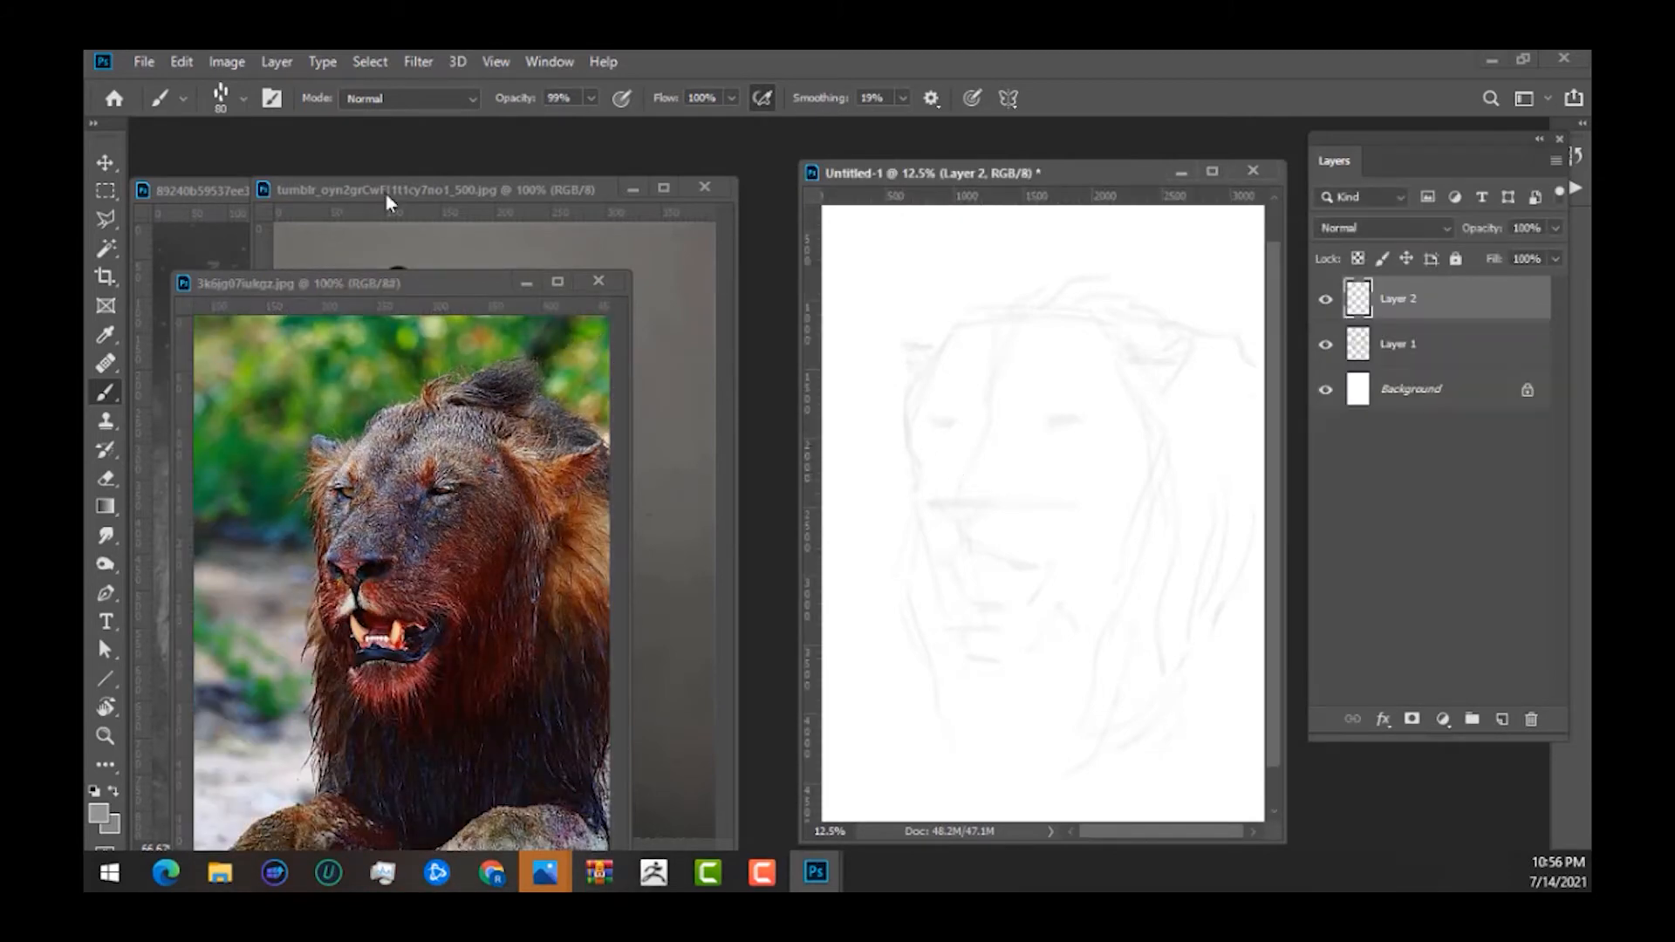
Set the brush size to 31 px and draw the lion's forehead and near face contour on Layer 2.
left_click(224, 101)
left_click(229, 171)
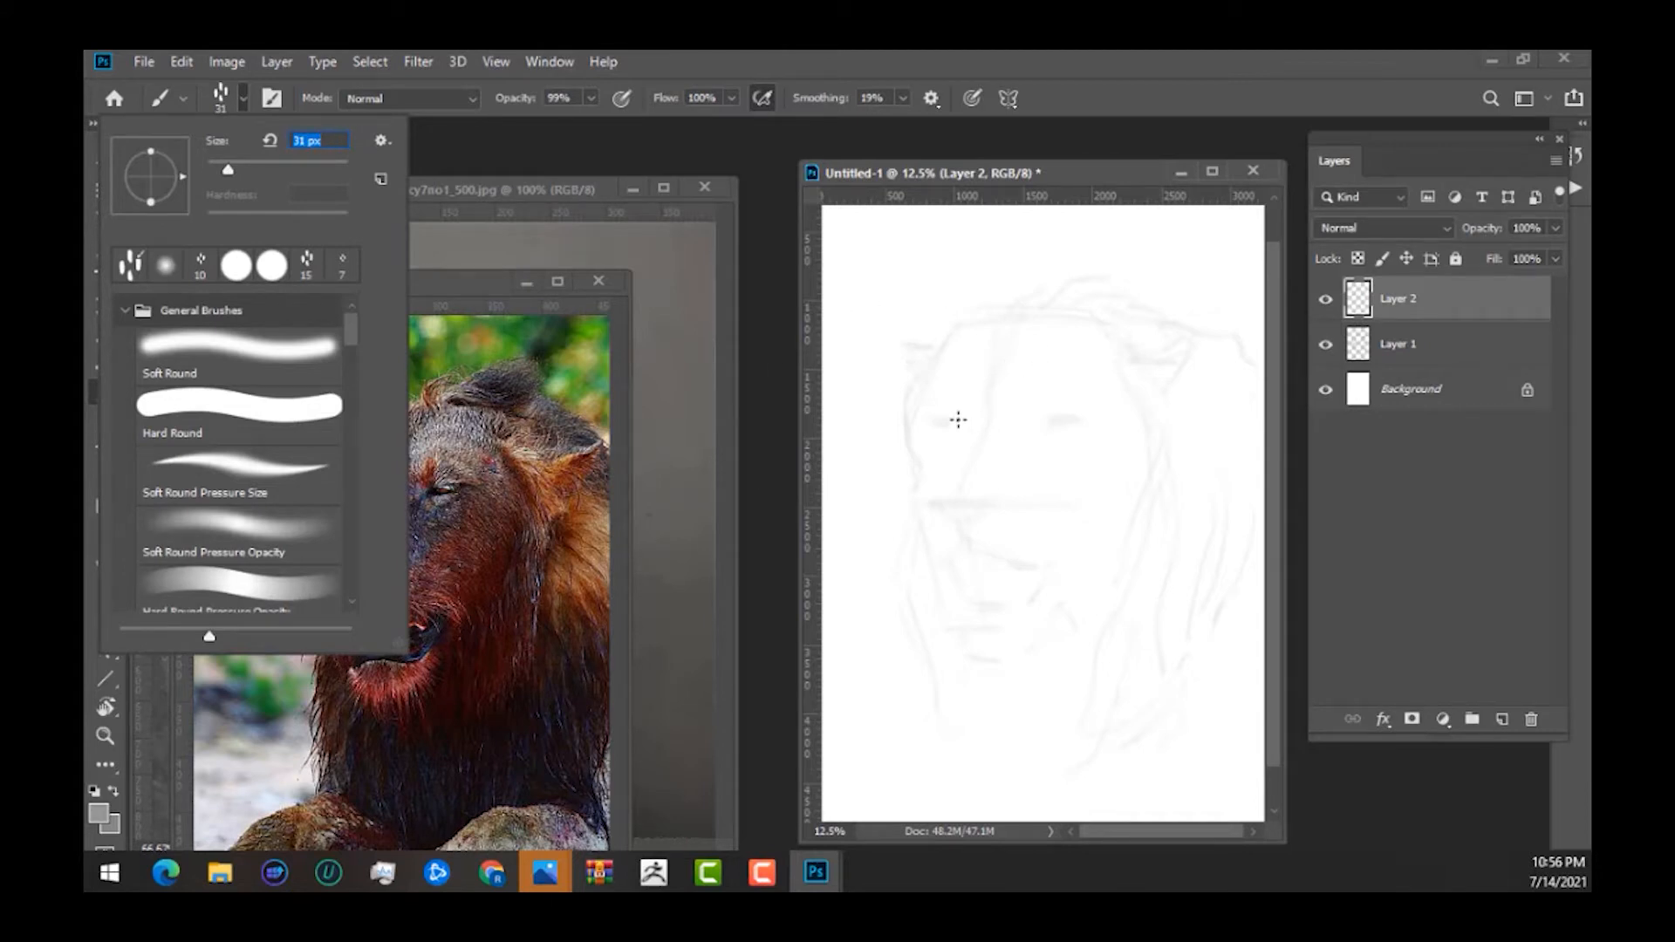
key("Return")
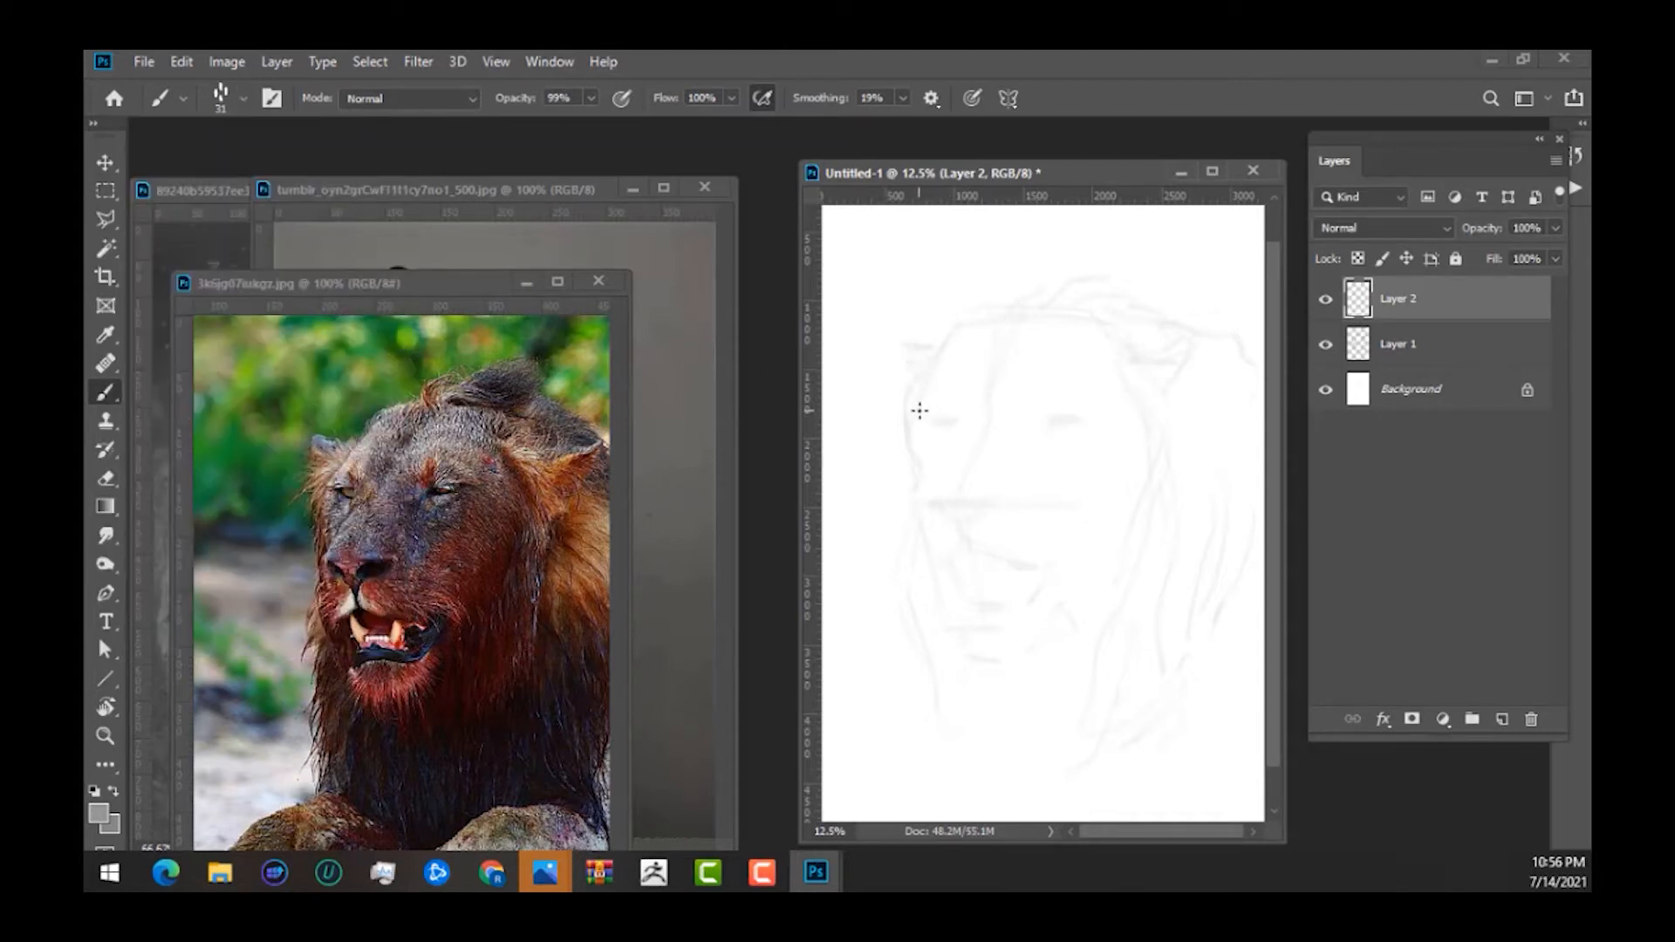
left_click_drag(922, 388, 920, 468)
left_click_drag(919, 391, 974, 324)
Set the brush size to 50 px and draw the muzzle bridge and the nose with its nostrils.
left_click(220, 112)
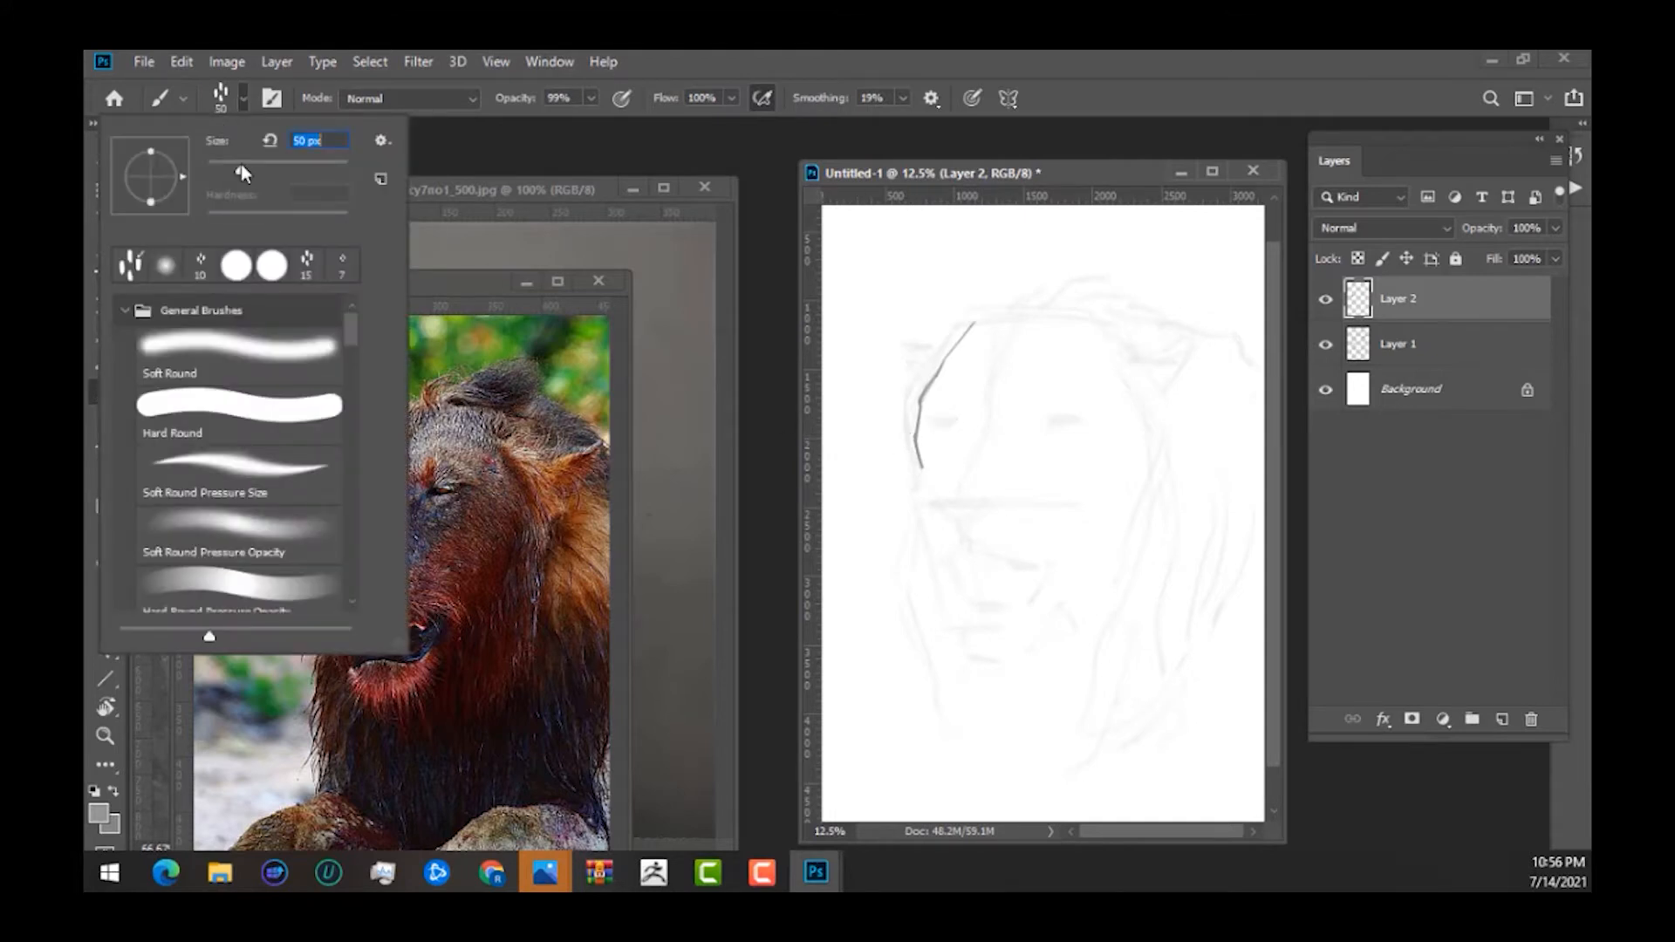
type("50")
key("Return")
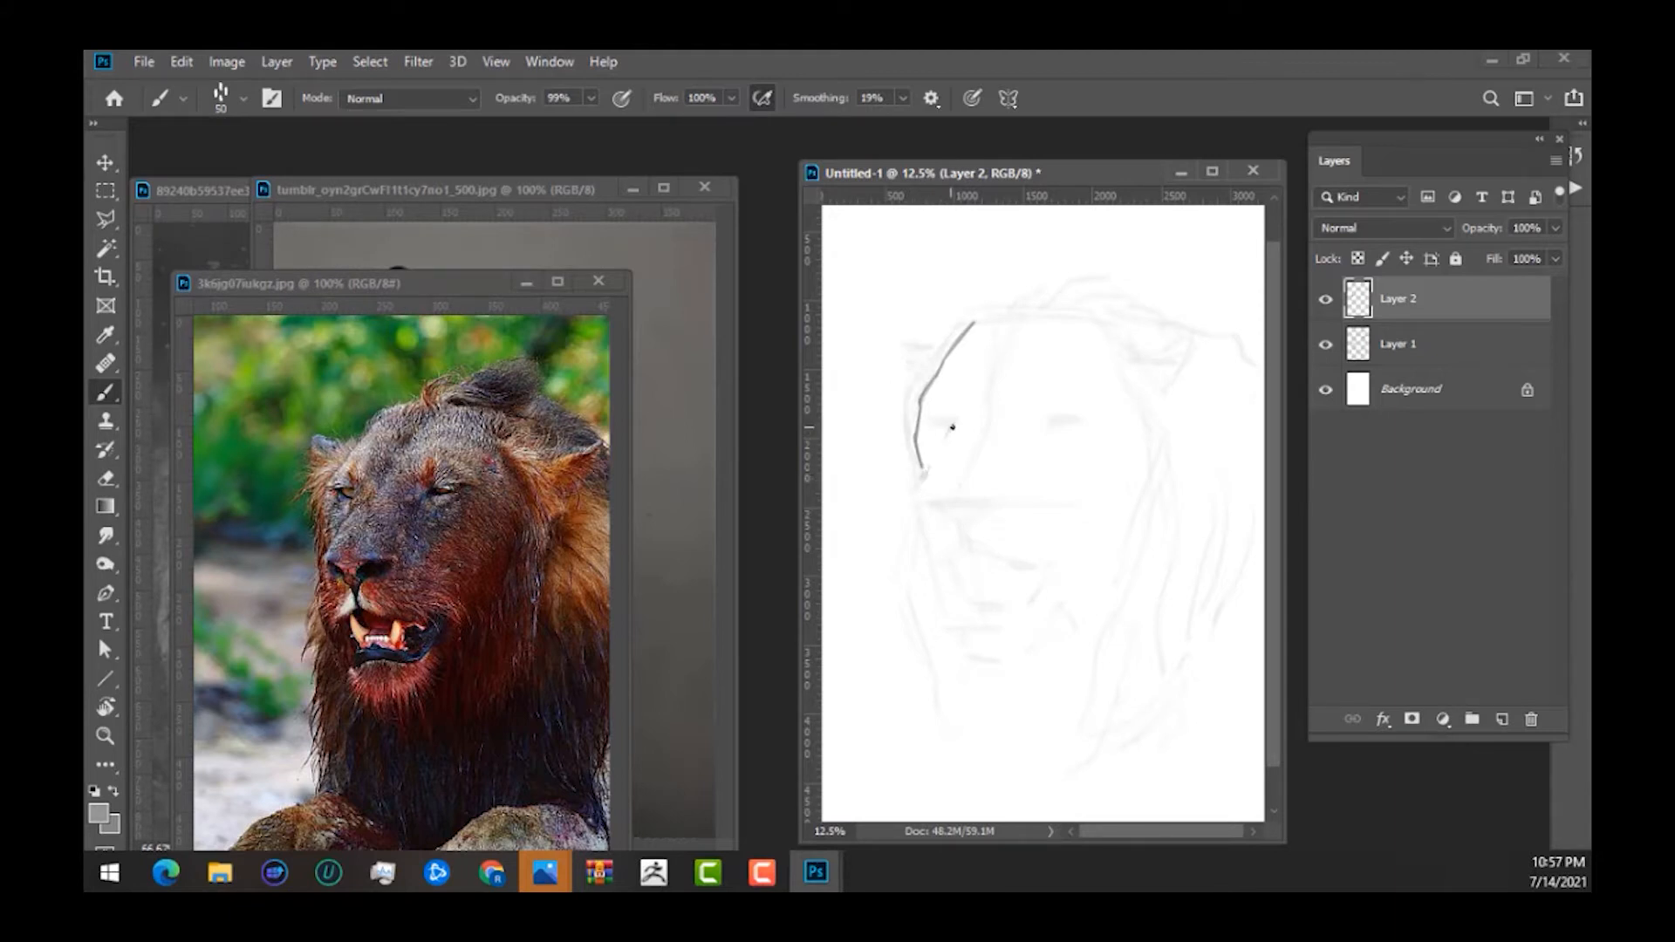
left_click_drag(952, 427, 922, 485)
left_click_drag(962, 506, 993, 502)
left_click_drag(990, 493, 1000, 491)
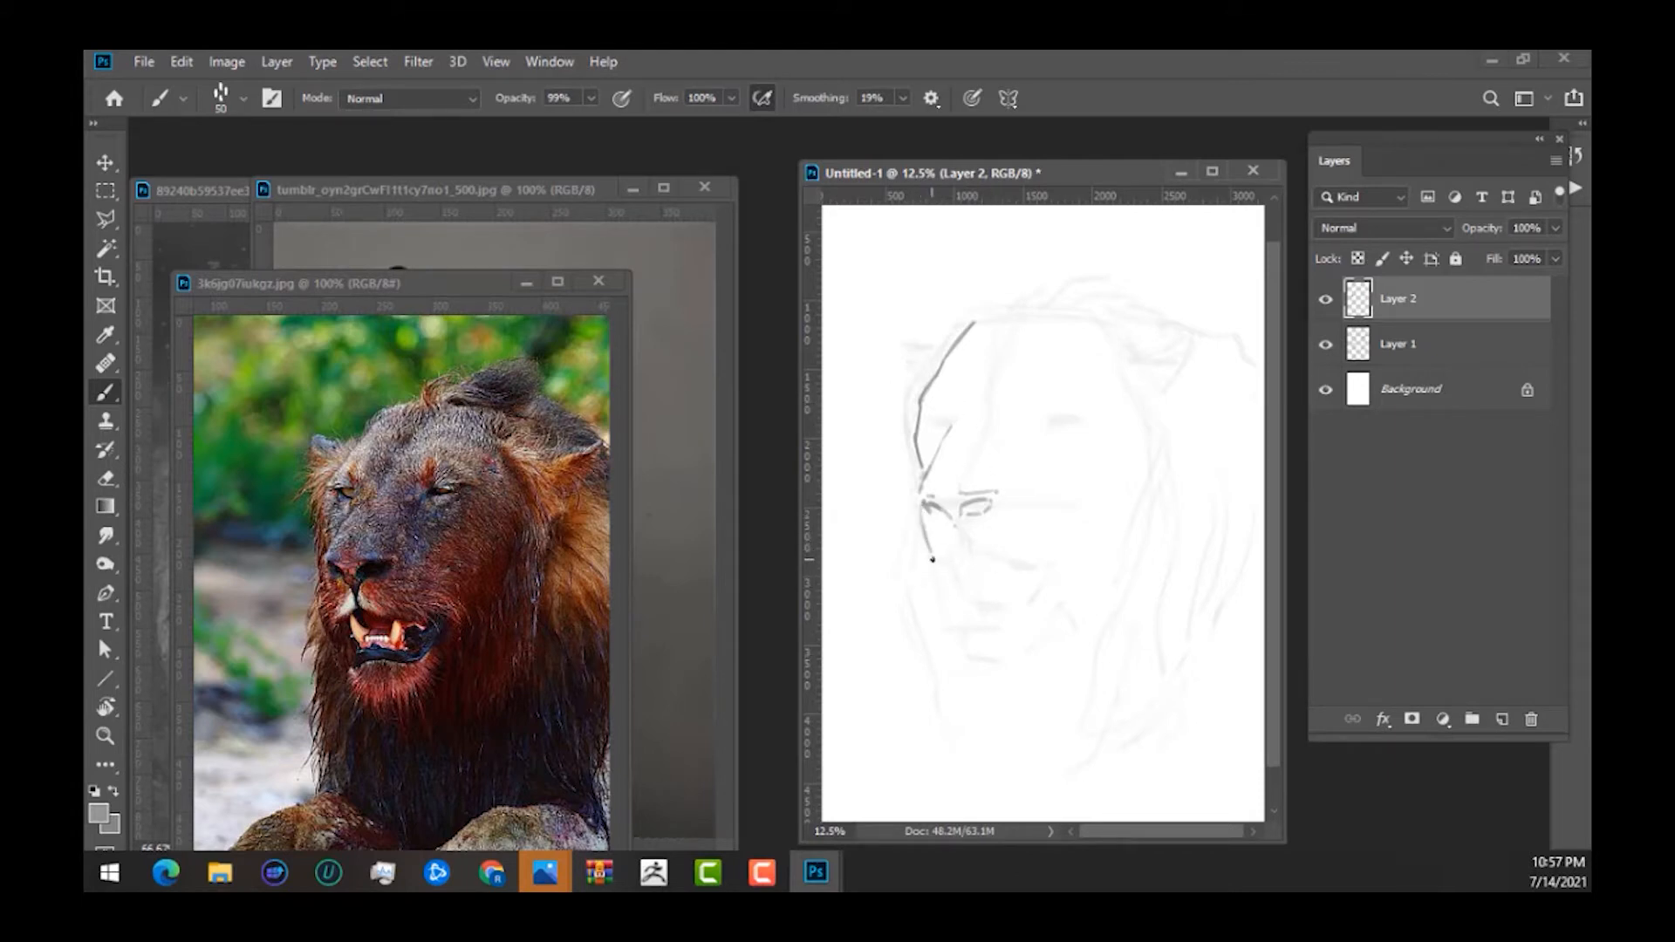
Draw the front of the muzzle, the upper lip line to the mouth corner, and the upper teeth.
left_click_drag(930, 557, 961, 546)
left_click_drag(966, 549, 1038, 565)
left_click_drag(1038, 563, 1052, 557)
mouse_move(949, 564)
left_mouse_down()
mouse_move(959, 591)
mouse_move(987, 589)
mouse_move(1001, 558)
mouse_move(1013, 592)
left_mouse_up()
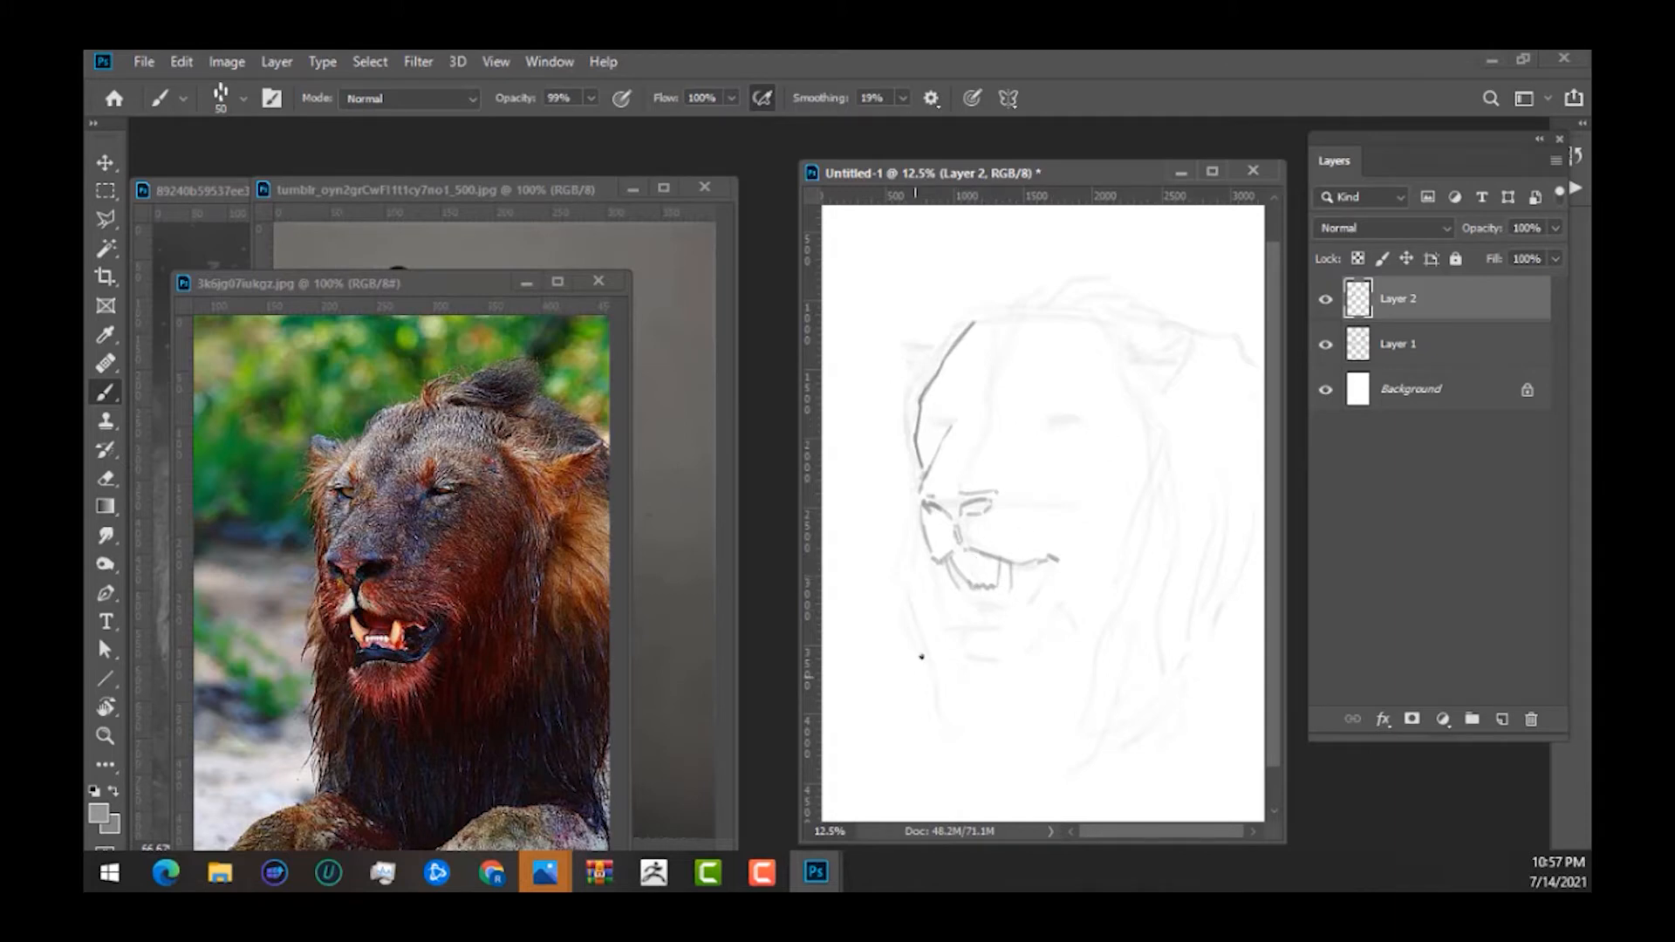
Draw the mouth's lower edge and fangs, outline the chin, and add whisker lines on the muzzle.
left_click_drag(925, 551, 950, 601)
mouse_move(970, 605)
left_mouse_down()
mouse_move(1030, 615)
mouse_move(1057, 563)
mouse_move(1012, 600)
mouse_move(1035, 602)
mouse_move(1039, 583)
mouse_move(1019, 583)
left_mouse_up()
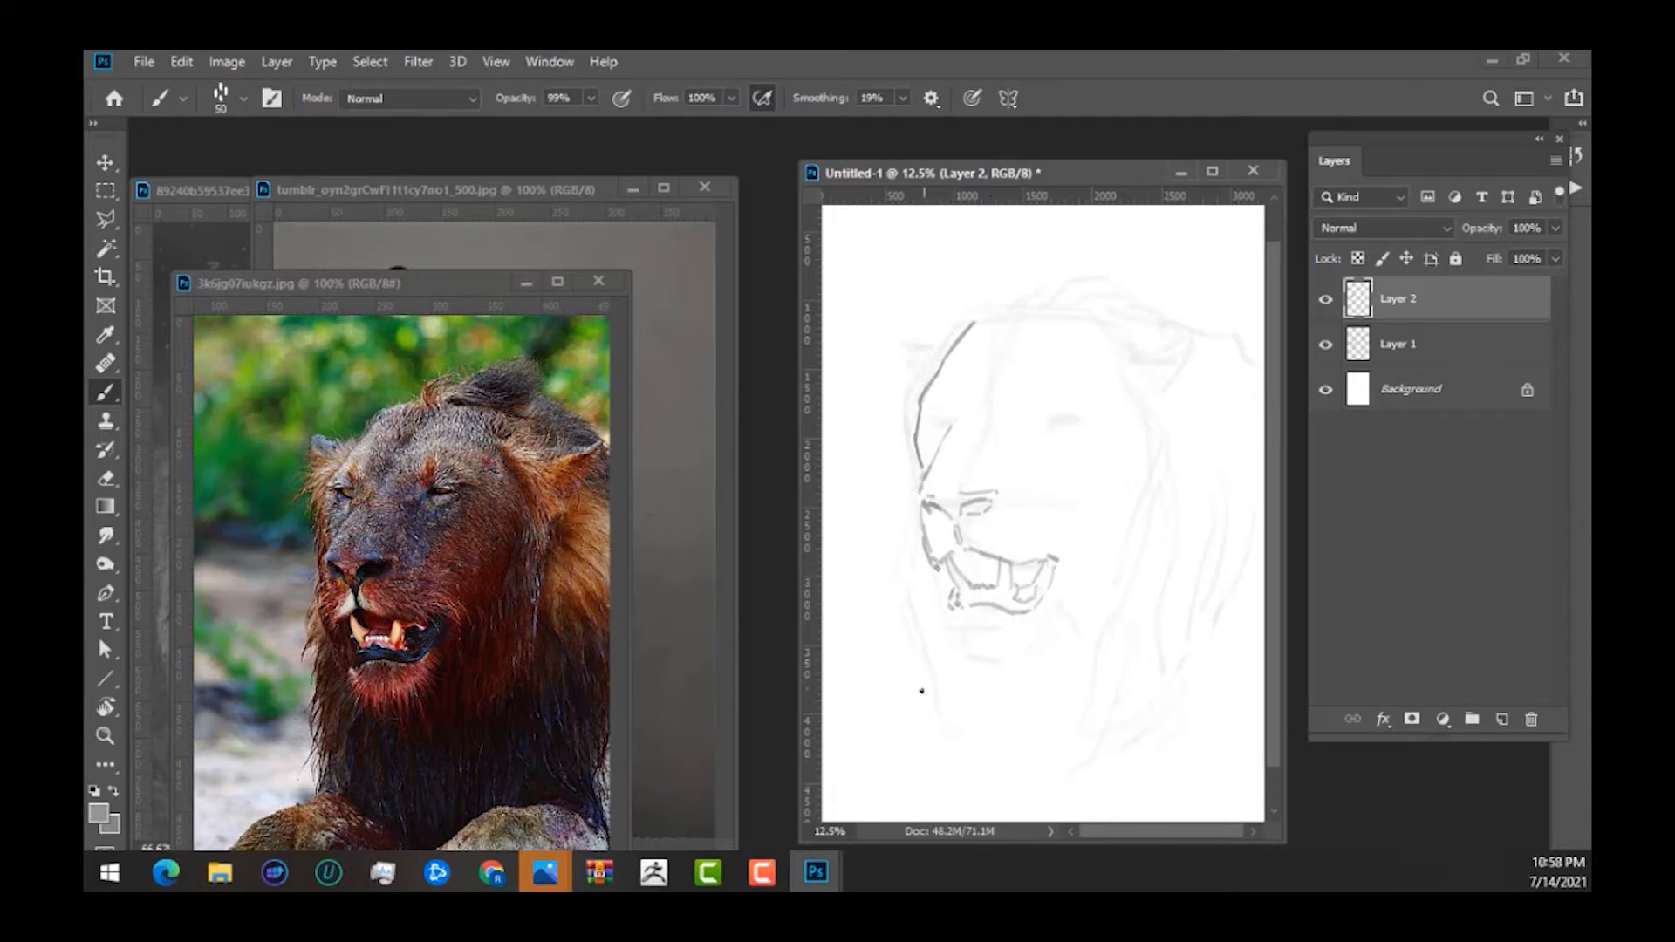
mouse_move(952, 609)
left_mouse_down()
mouse_move(973, 666)
mouse_move(1011, 661)
mouse_move(1054, 613)
left_mouse_up()
mouse_move(990, 539)
left_mouse_down()
mouse_move(1034, 547)
mouse_move(1028, 514)
mouse_move(1044, 511)
left_mouse_up()
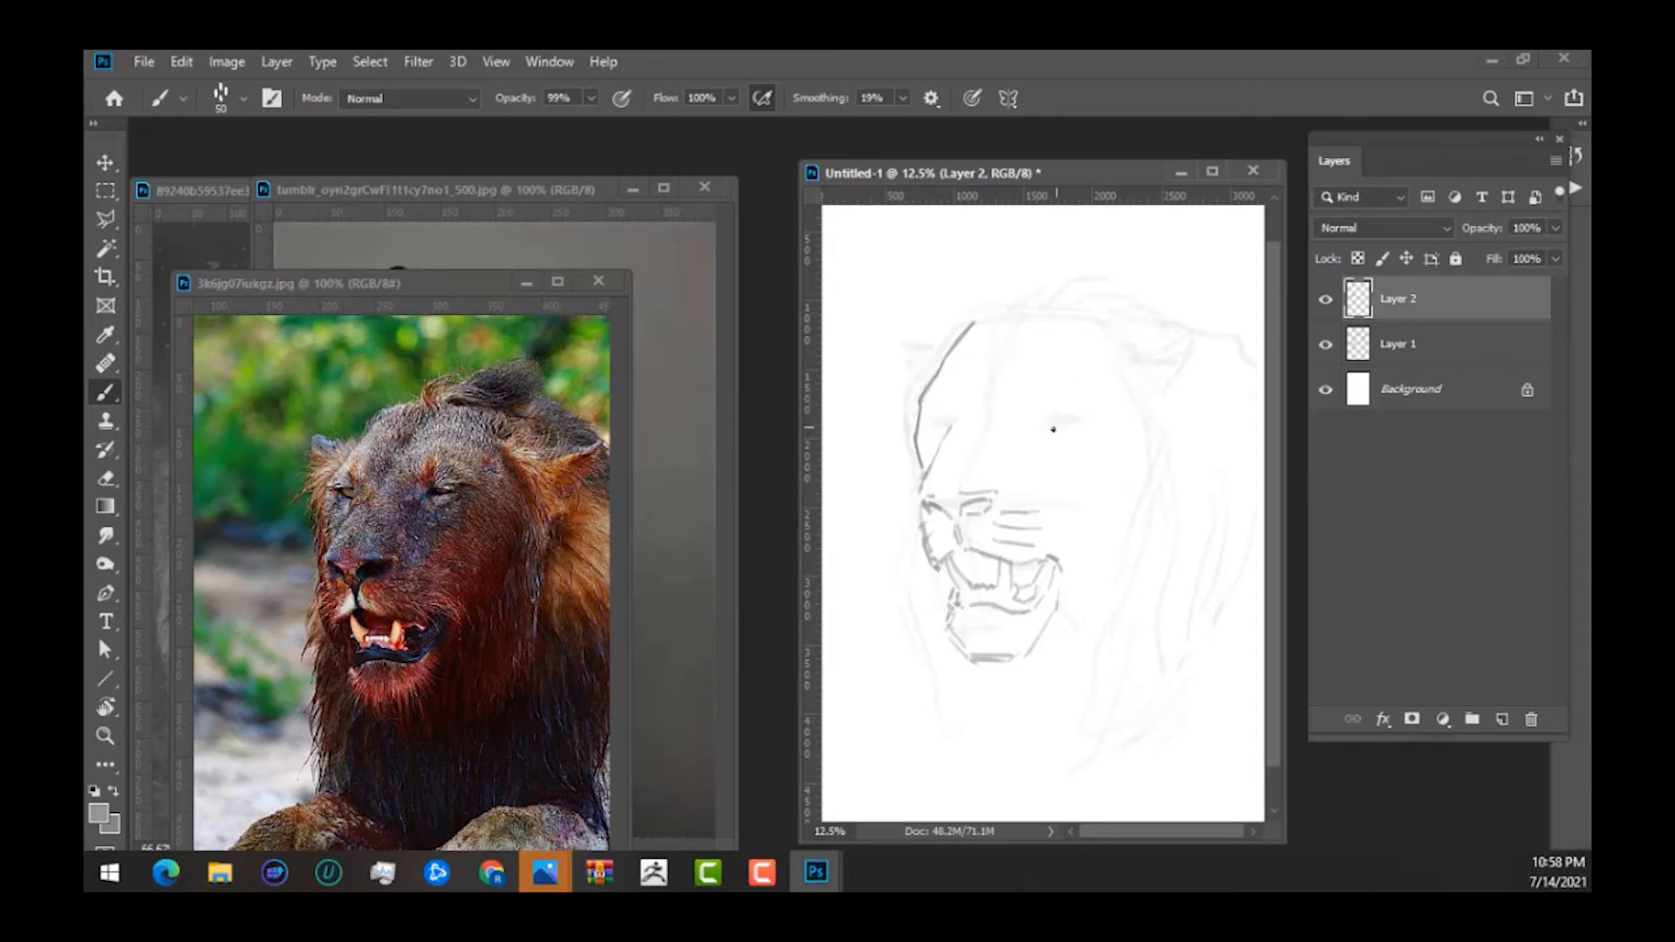
Draw both of the lion's eyes on Layer 2, using the hairless cat and front-facing lion photos as references.
left_click(582, 190)
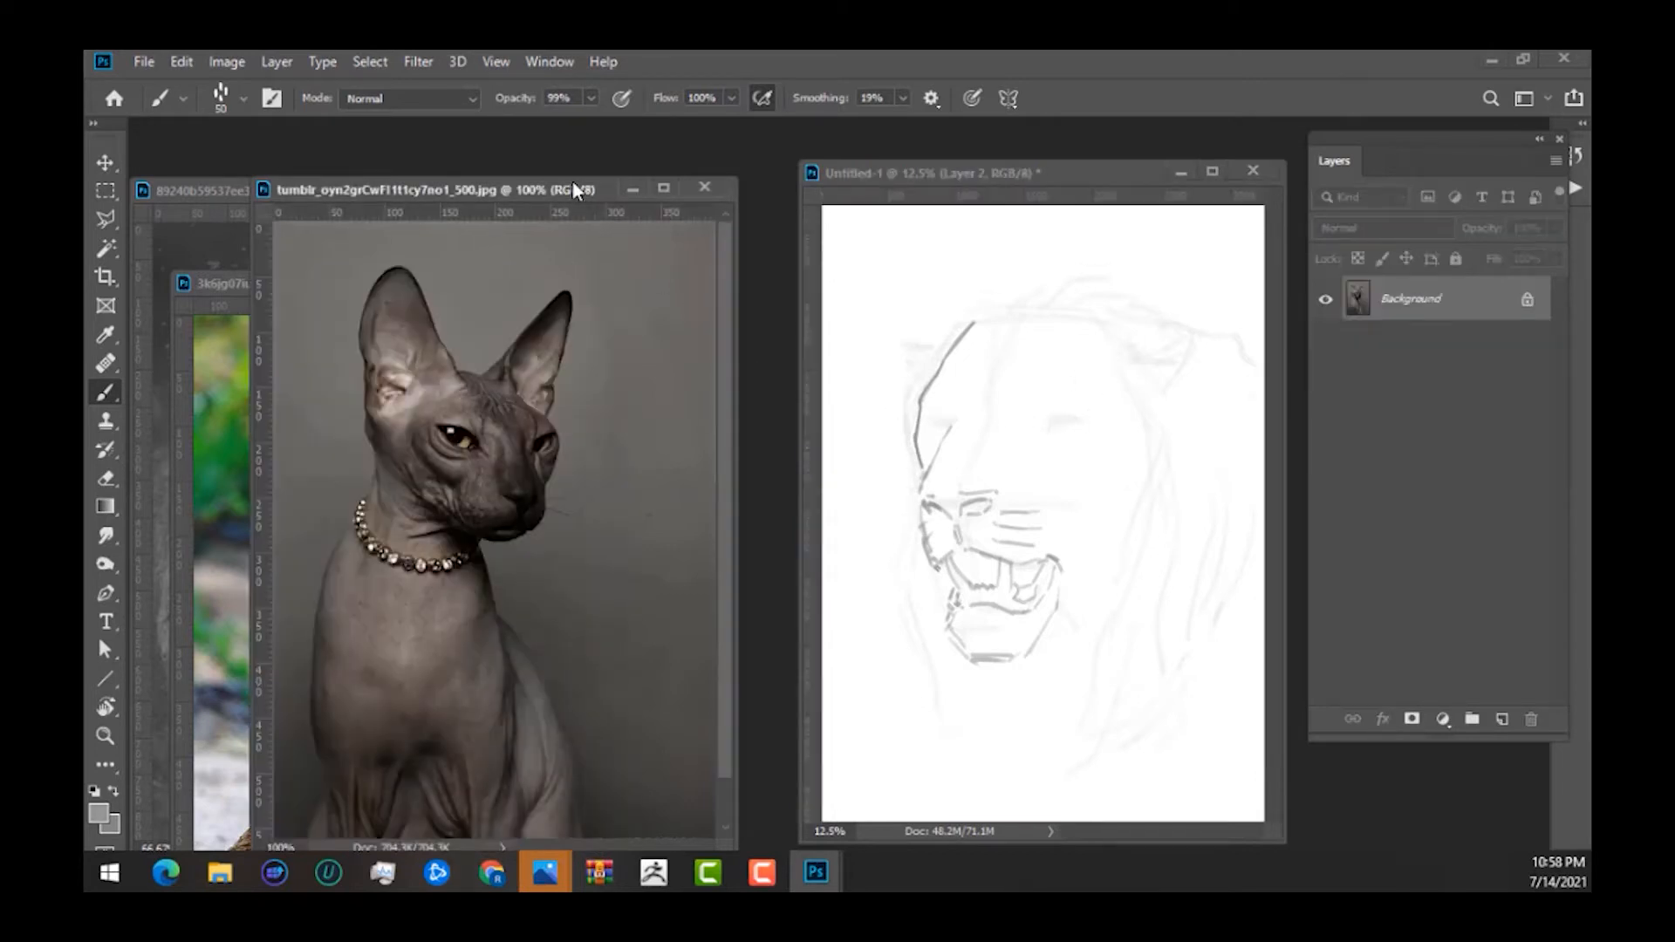
left_click(1061, 437)
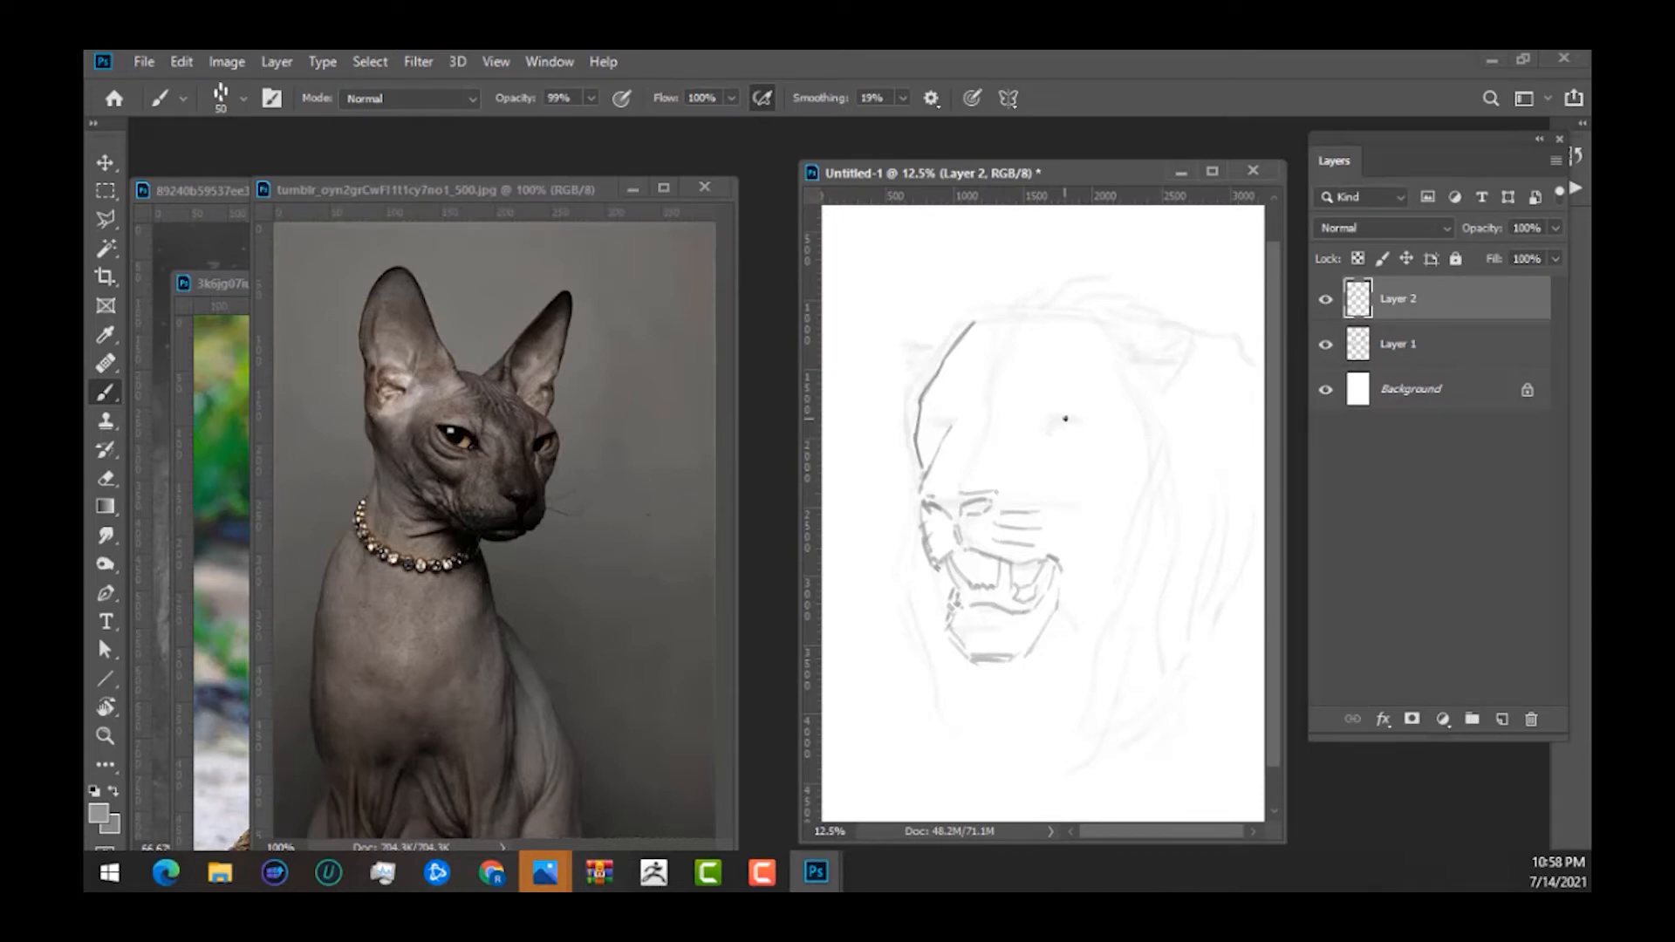
left_click_drag(1052, 433, 1063, 420)
left_click(223, 191)
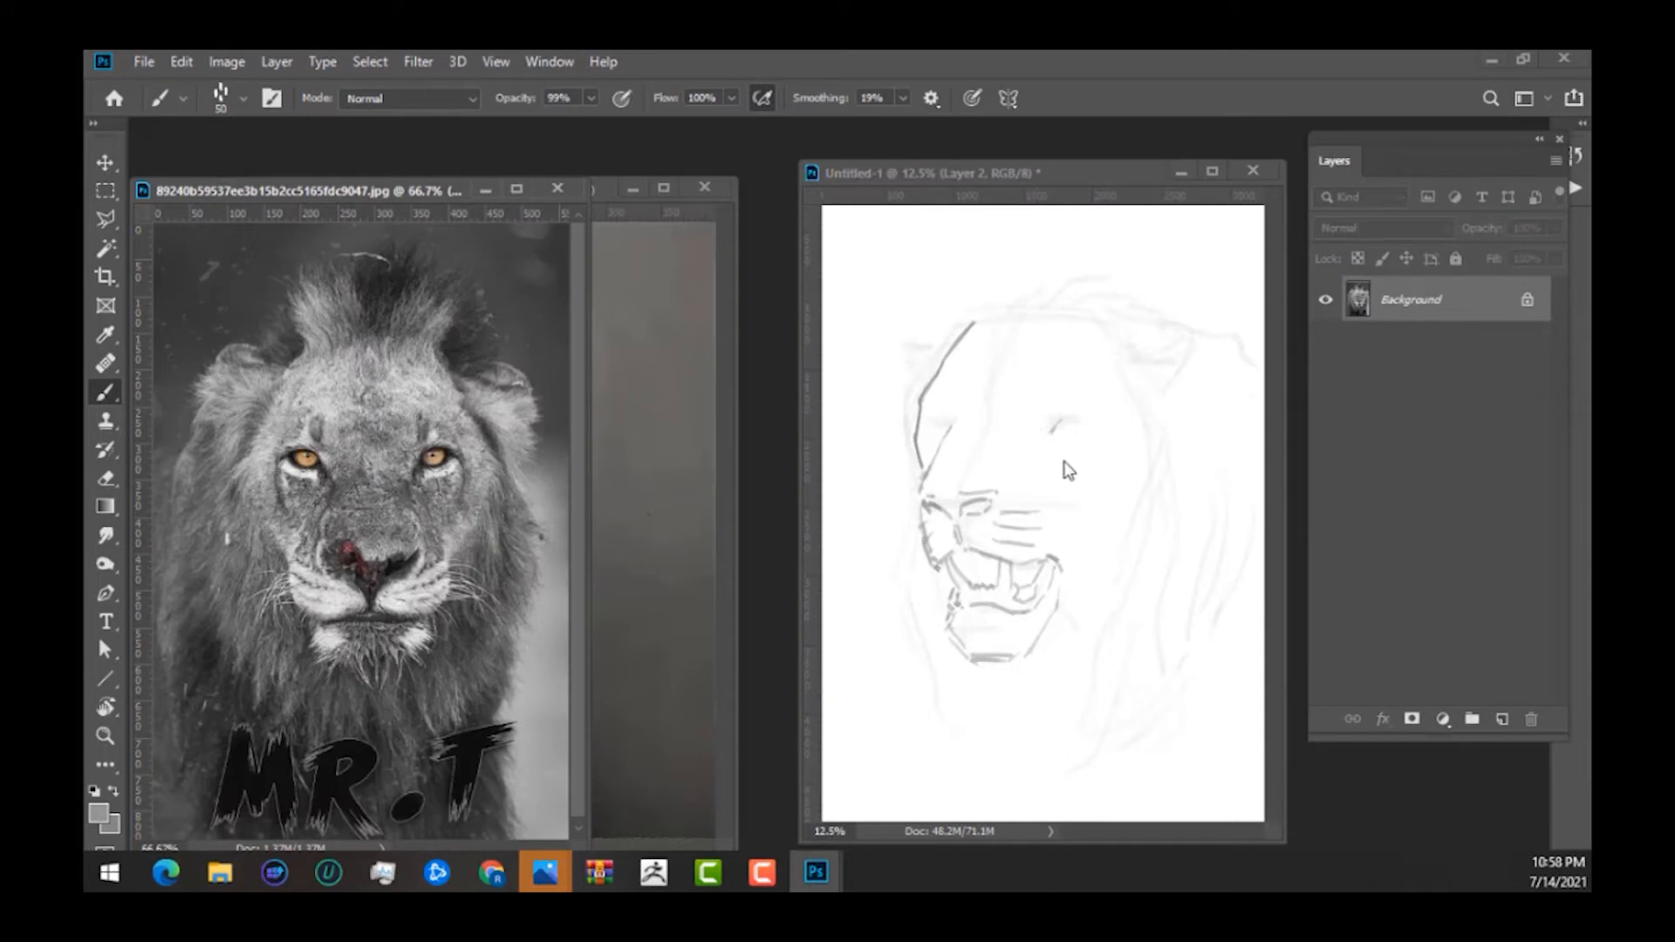
left_click(1059, 435)
mouse_move(1058, 428)
left_mouse_down()
mouse_move(1085, 419)
mouse_move(1065, 437)
left_mouse_up()
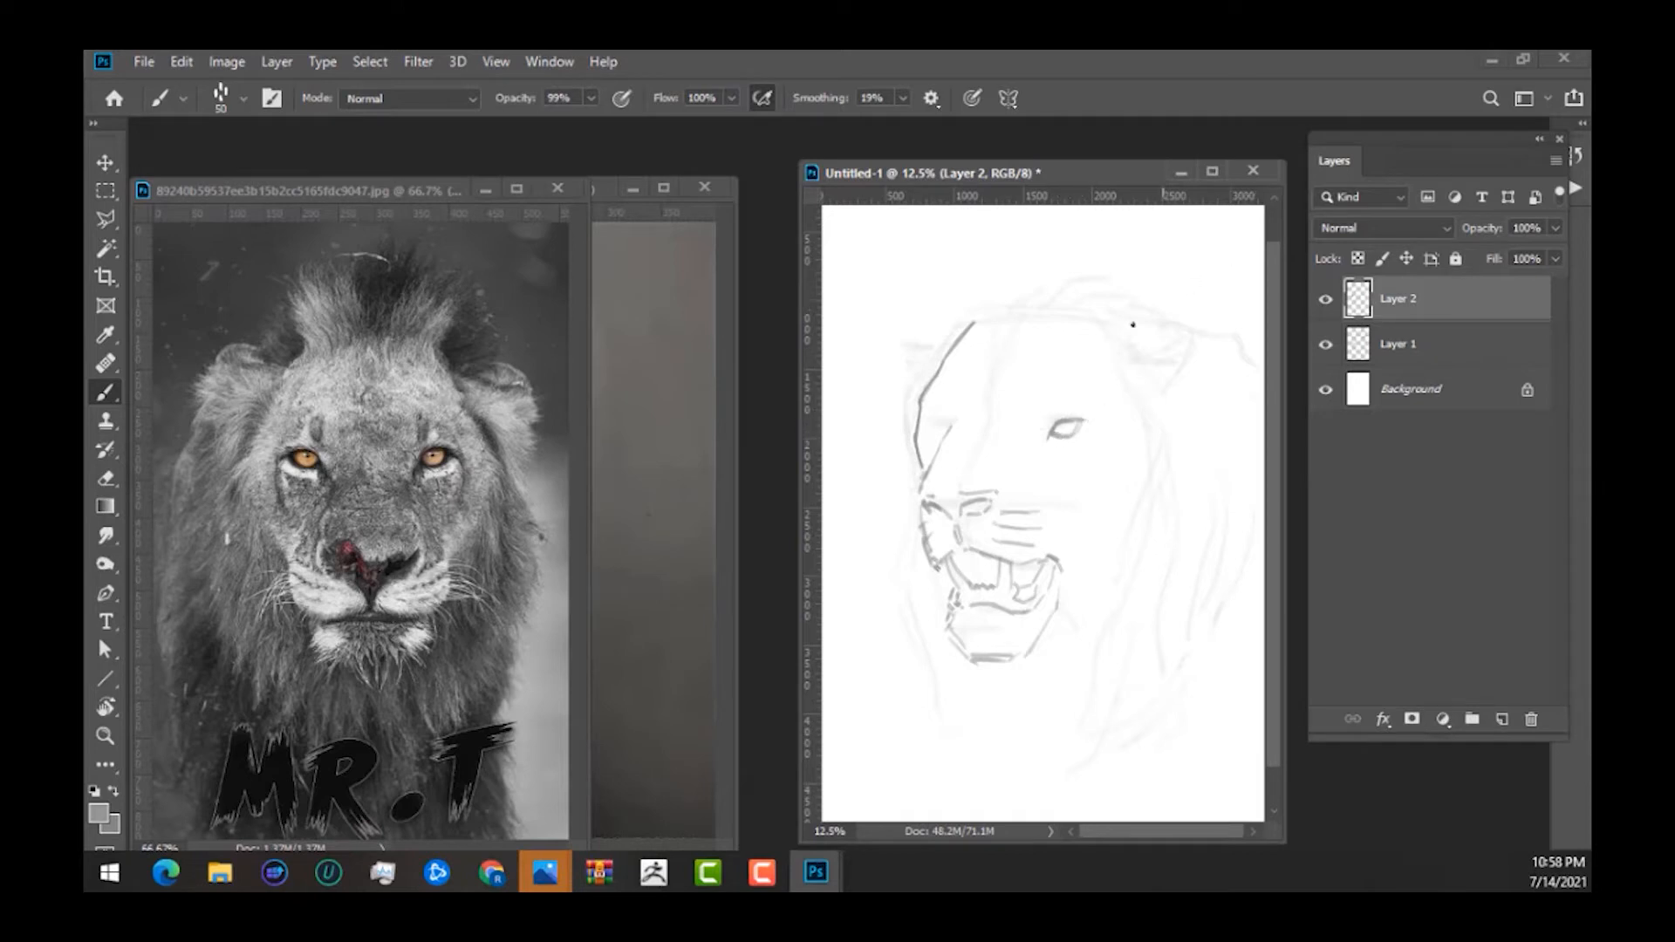
left_click_drag(925, 422, 950, 427)
Rearrange the references so the open-mouthed lion photo is in front, and draw the top contour of the head.
left_click(731, 470)
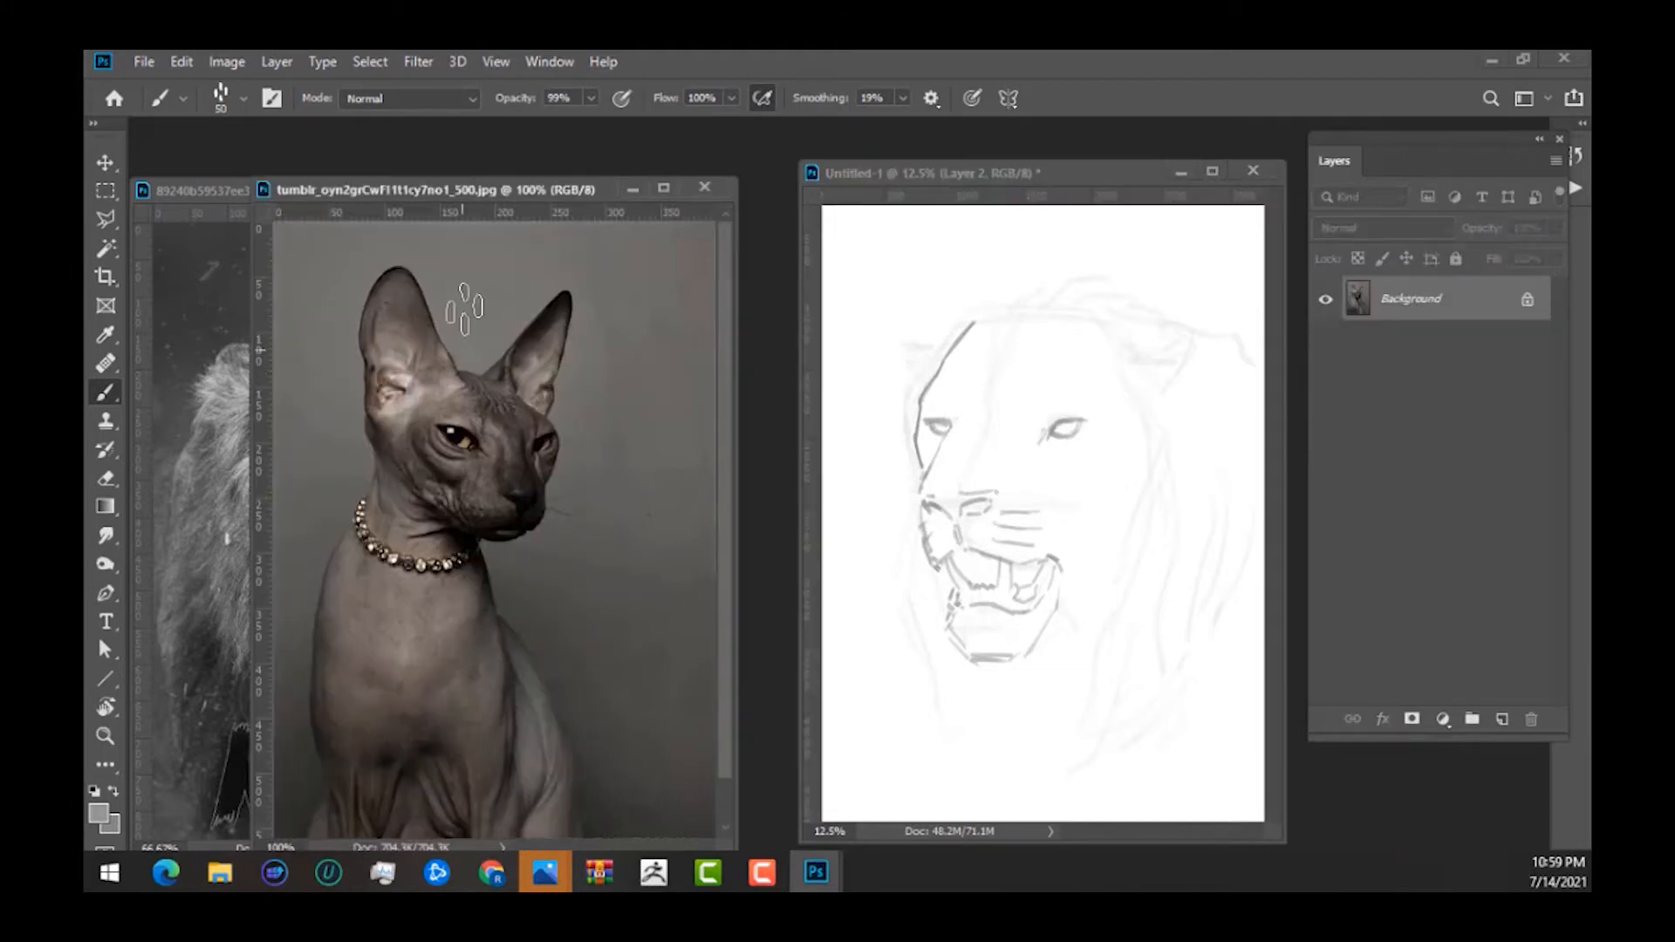
left_click_drag(474, 192, 519, 378)
left_click(619, 339)
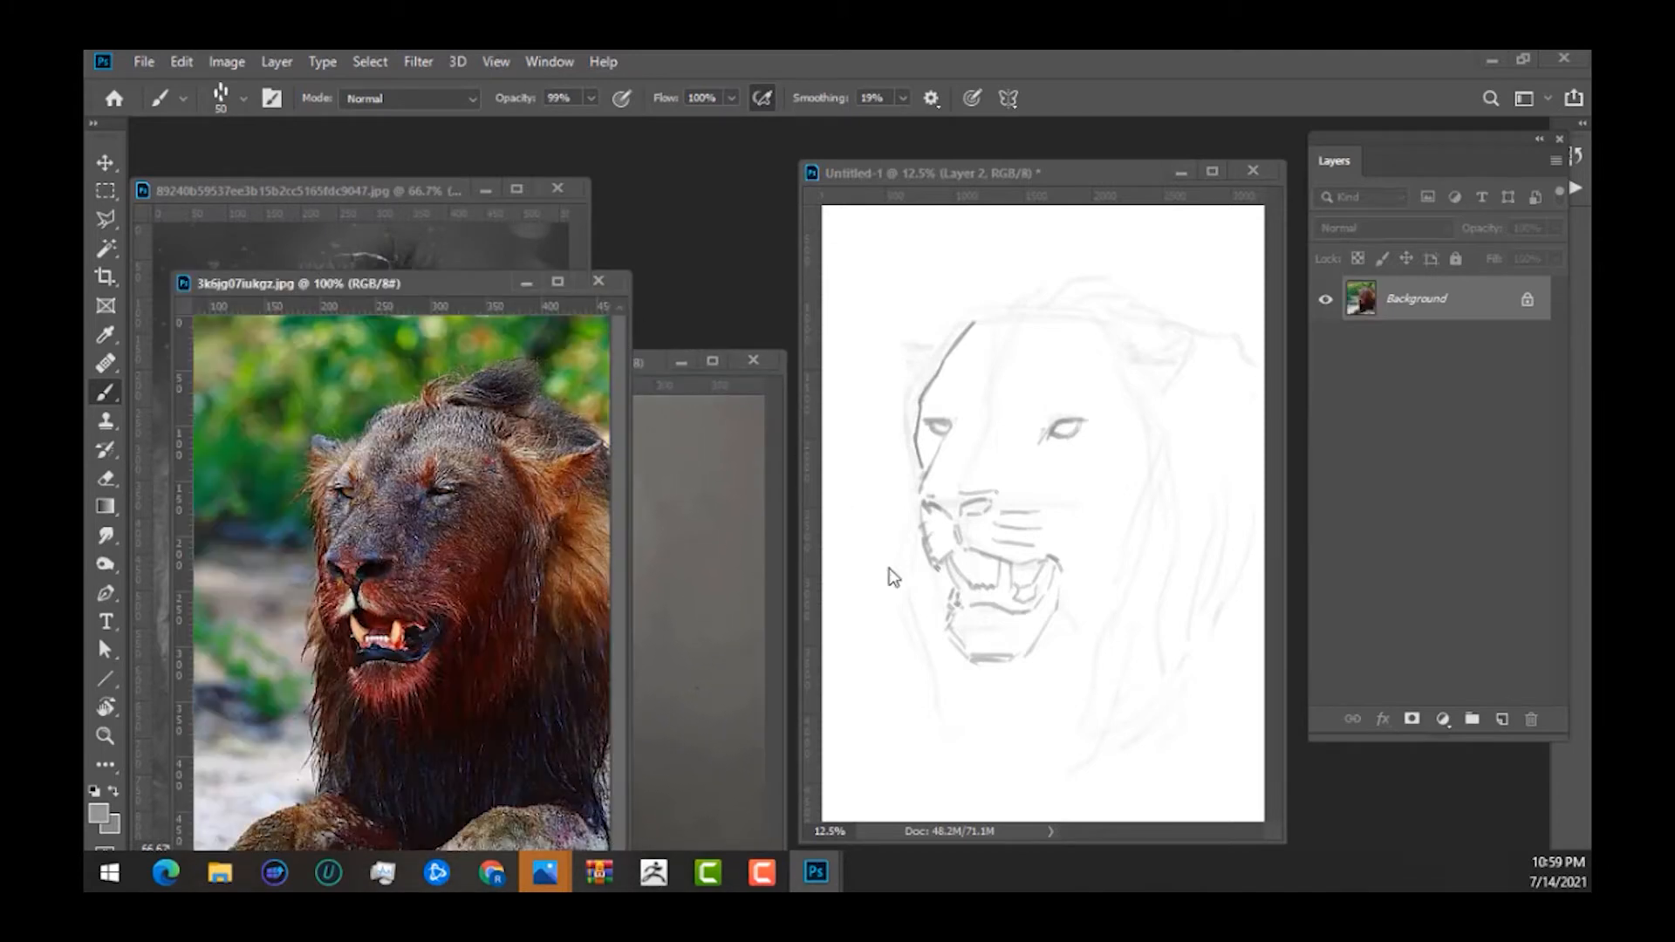
left_click(1044, 437)
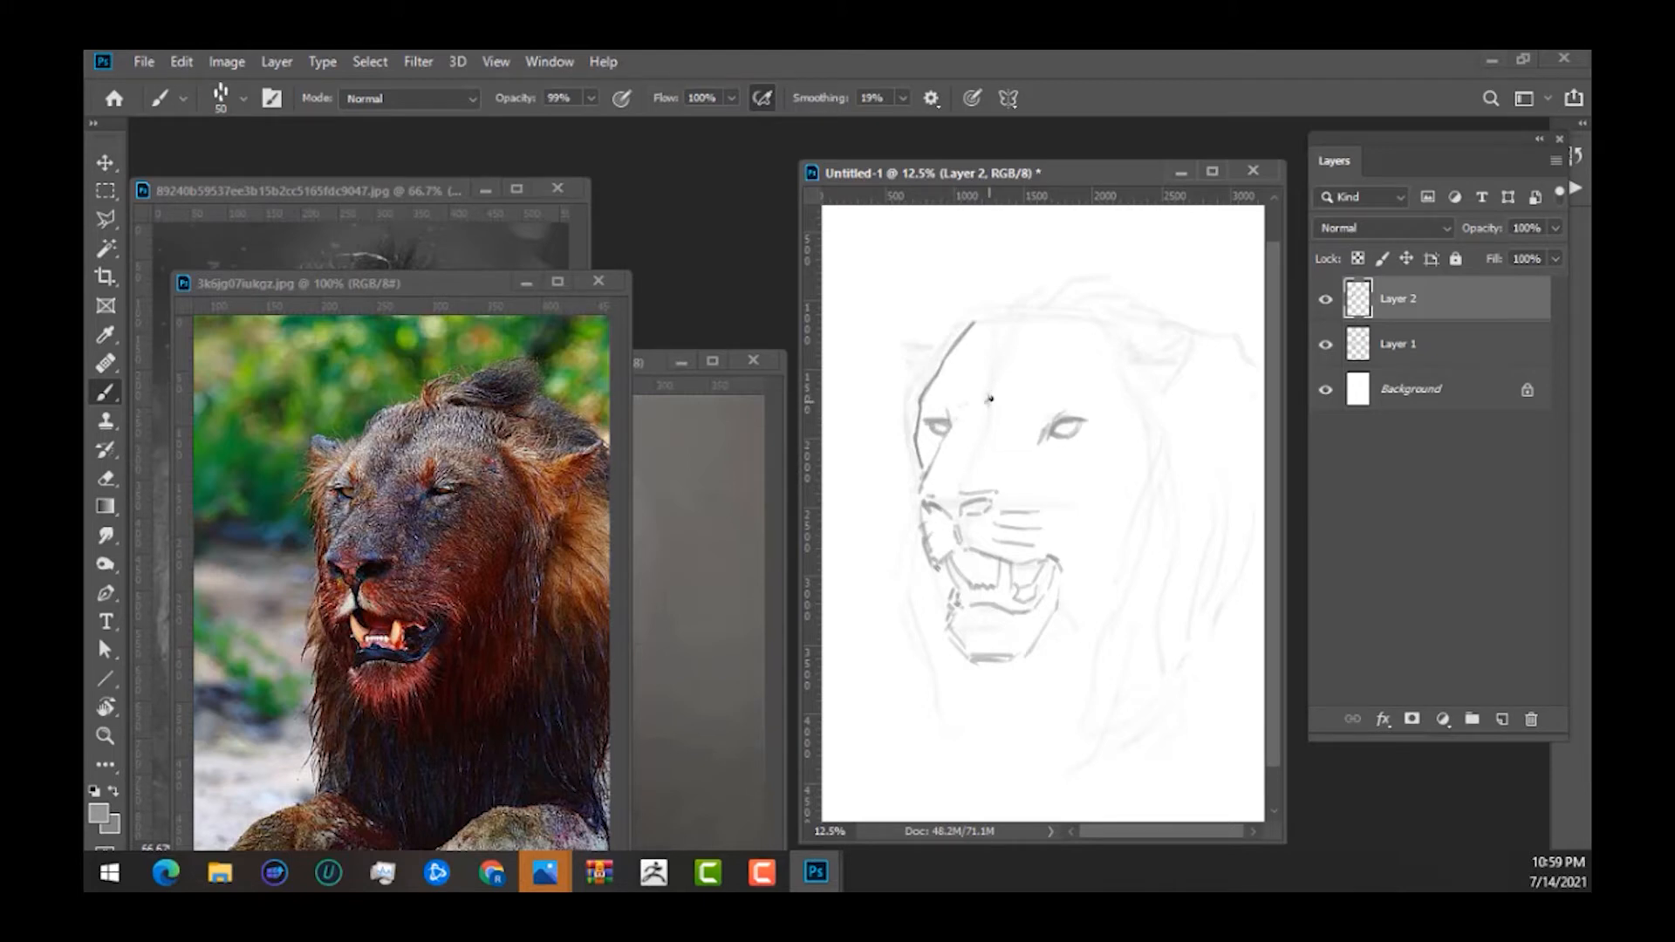
mouse_move(990, 399)
left_mouse_down()
mouse_move(1008, 350)
mouse_move(980, 322)
mouse_move(1060, 310)
mouse_move(1117, 329)
left_mouse_up()
Draw the mane strands hanging in front of the chin and down the throat.
left_click_drag(913, 596, 916, 608)
mouse_move(916, 608)
left_mouse_down()
mouse_move(927, 571)
mouse_move(928, 608)
left_mouse_up()
left_click_drag(931, 629, 934, 668)
left_click_drag(926, 609, 942, 711)
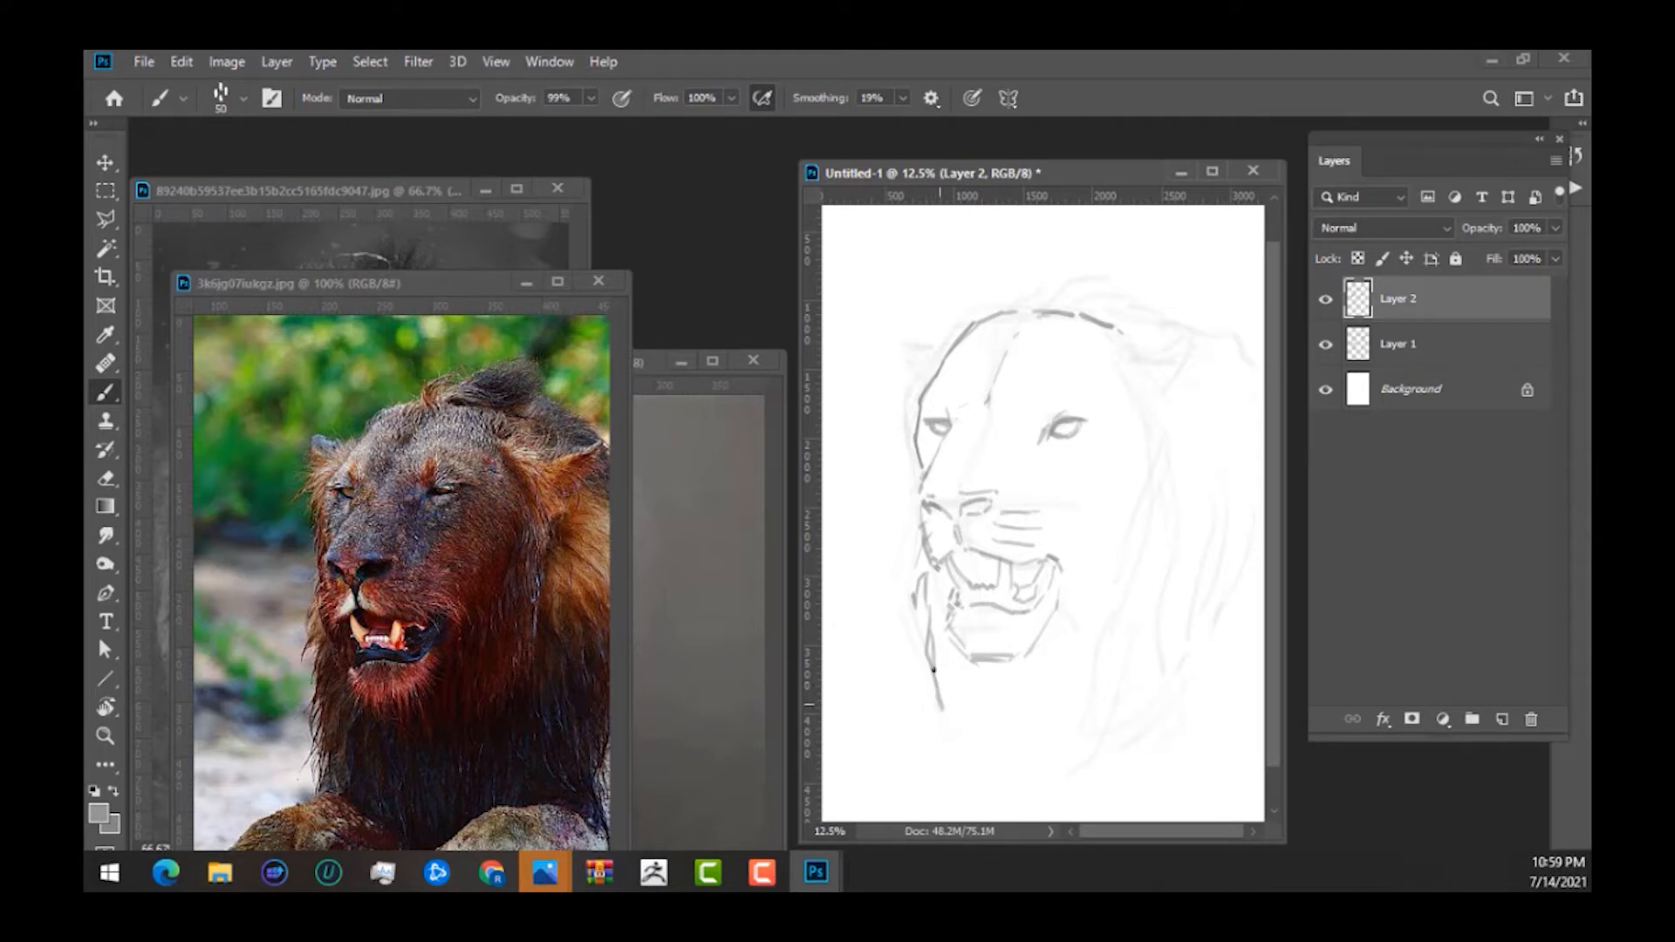
left_click_drag(942, 650, 949, 733)
Draw the far ear with its fur and the windswept hair tuft on top of the head.
mouse_move(950, 329)
left_mouse_down()
mouse_move(919, 348)
mouse_move(929, 361)
mouse_move(903, 387)
mouse_move(915, 486)
left_mouse_up()
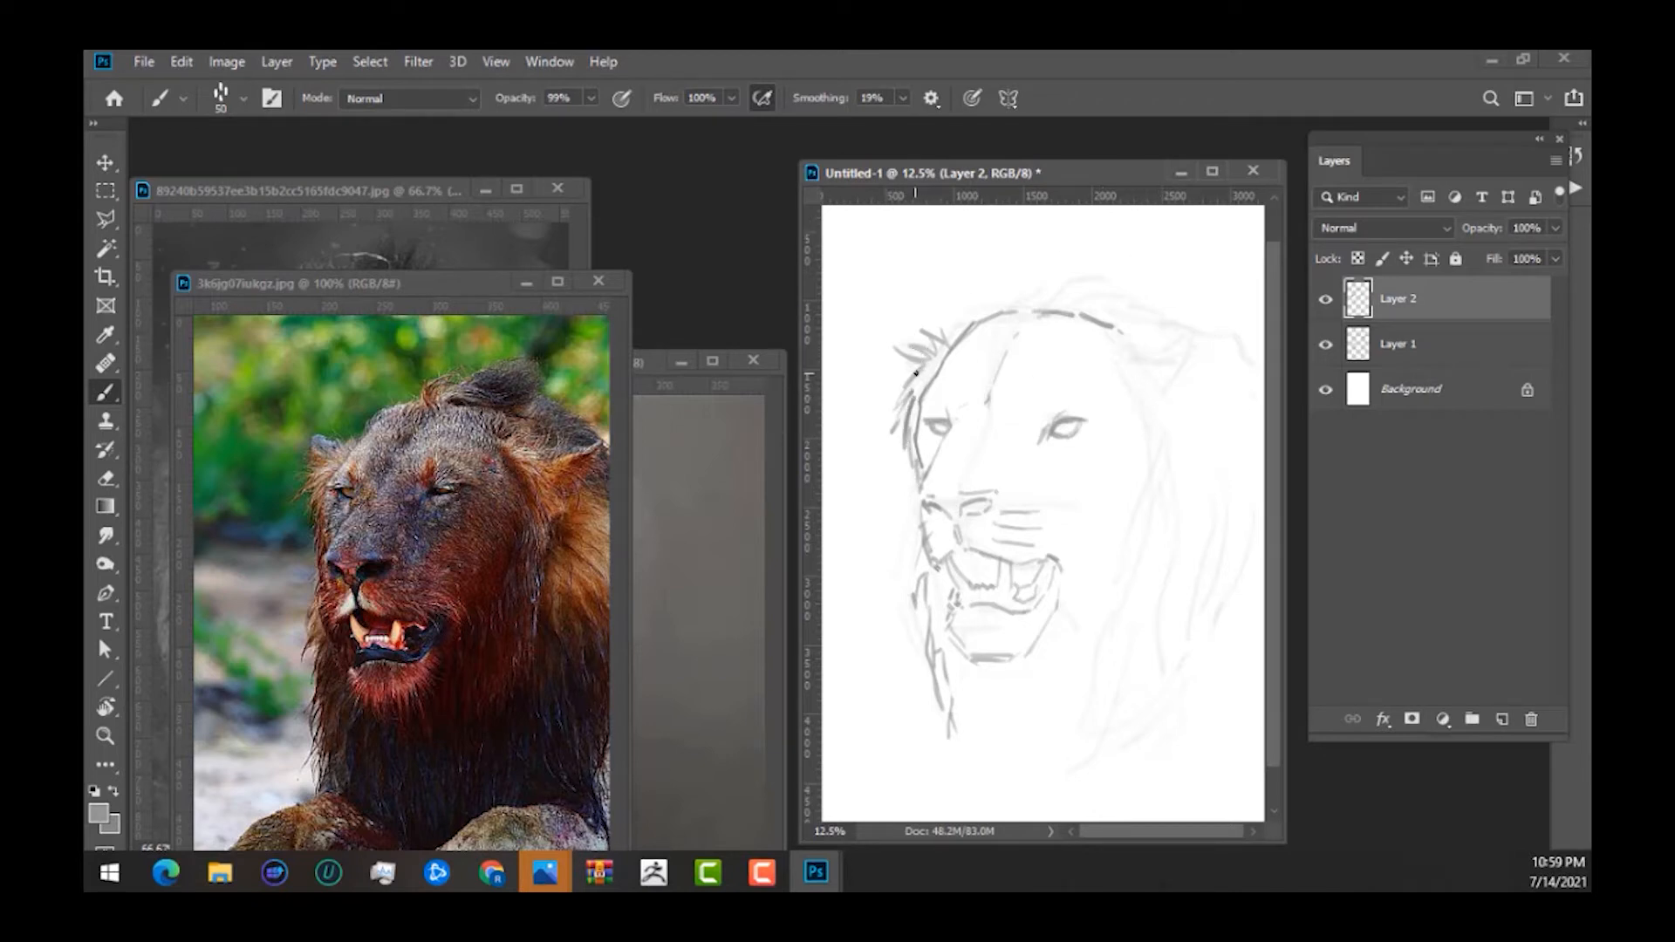
left_click_drag(916, 374, 917, 340)
mouse_move(1029, 307)
left_mouse_down()
mouse_move(1062, 276)
mouse_move(1054, 297)
mouse_move(1082, 287)
left_mouse_up()
mouse_move(1106, 286)
left_mouse_down()
mouse_move(1077, 293)
mouse_move(1130, 302)
mouse_move(1117, 280)
mouse_move(1178, 277)
mouse_move(1187, 253)
left_mouse_up()
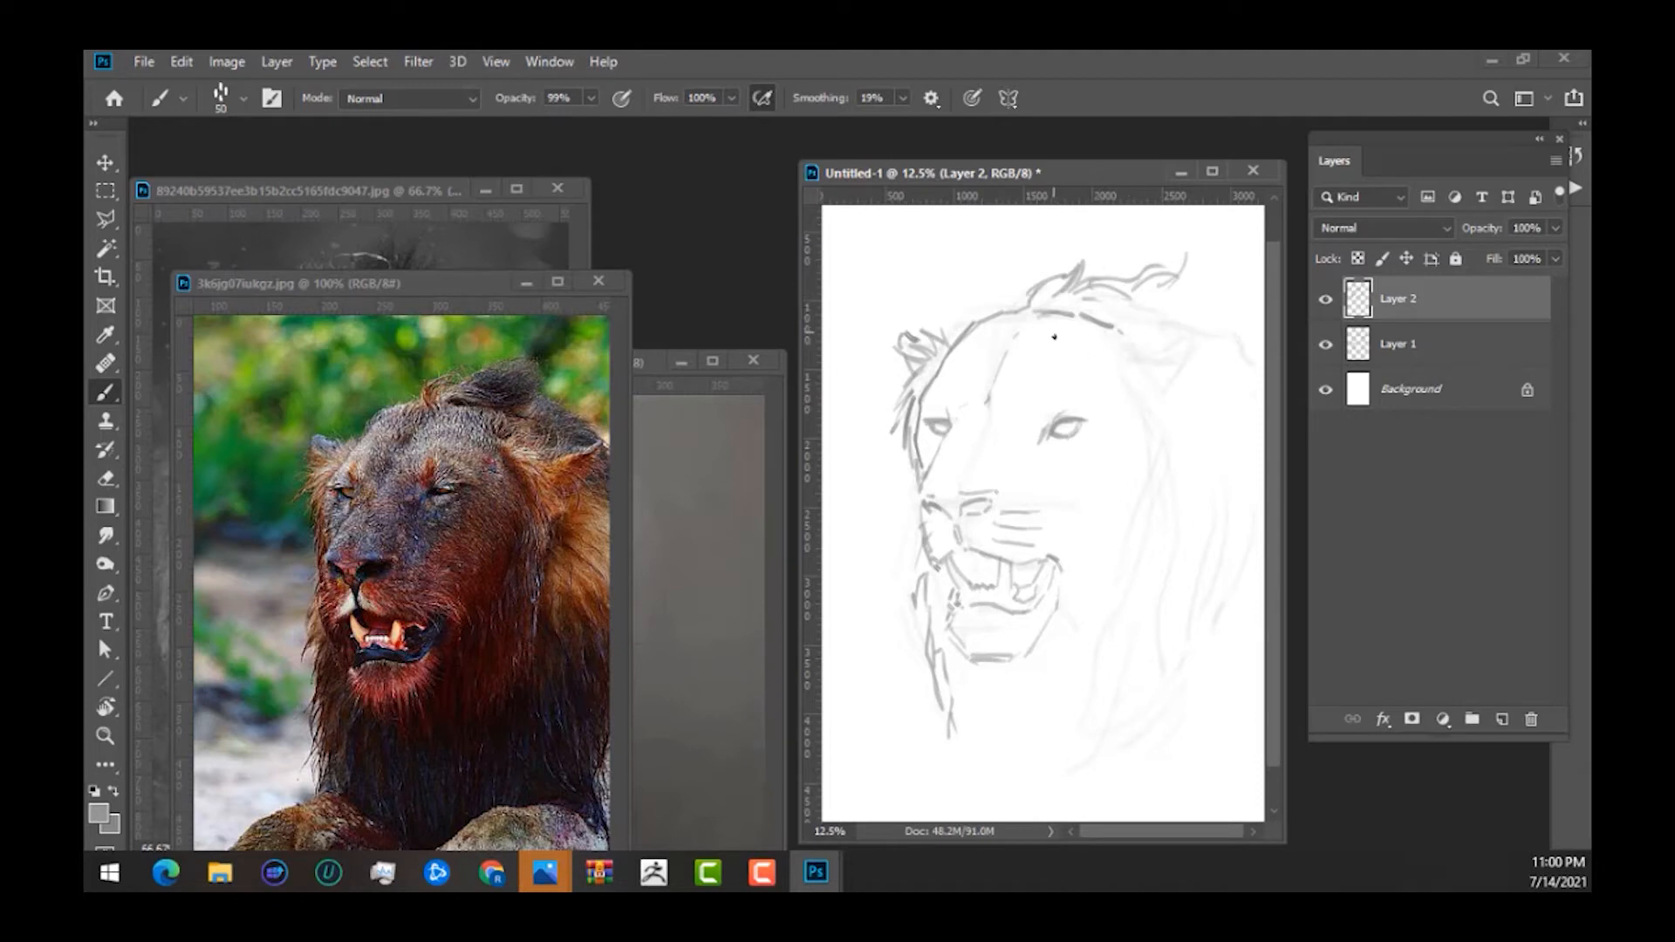
mouse_move(1088, 278)
left_mouse_down()
mouse_move(1162, 252)
mouse_move(1133, 287)
mouse_move(1171, 254)
left_mouse_up()
Draw the near ear, the mane edge beside the face, and the cheek line running back from the mouth corner.
mouse_move(1113, 337)
left_mouse_down()
mouse_move(1145, 325)
mouse_move(1122, 359)
mouse_move(1139, 363)
mouse_move(1144, 422)
mouse_move(1167, 390)
mouse_move(1158, 453)
mouse_move(1151, 398)
mouse_move(1173, 458)
left_mouse_up()
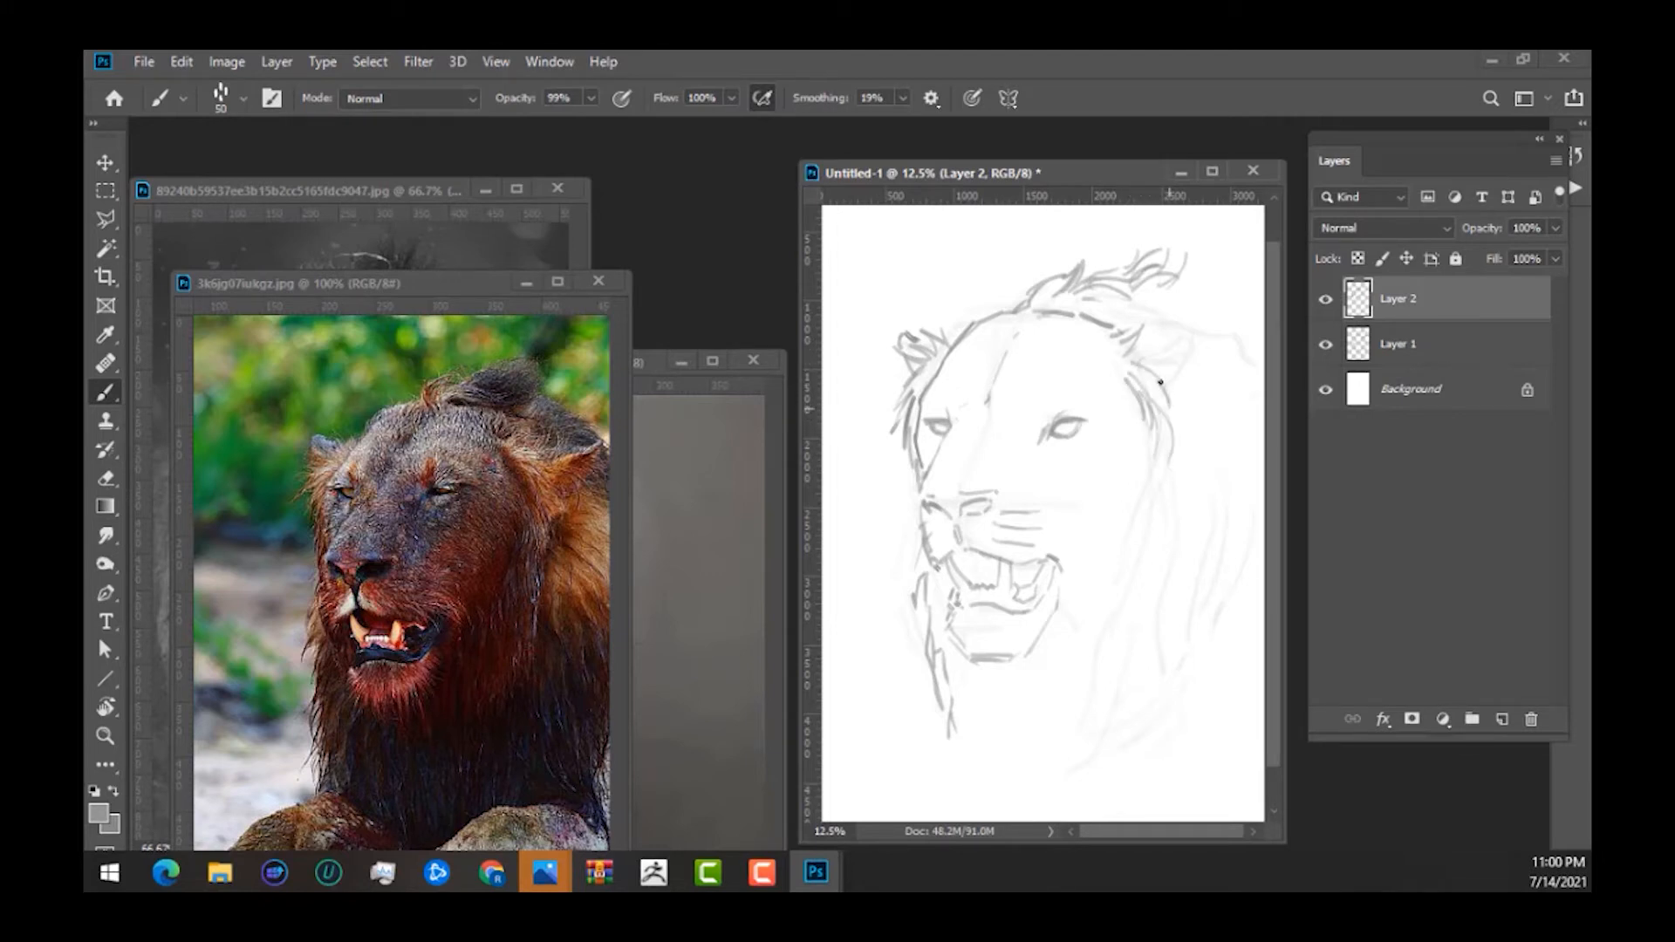
mouse_move(1148, 367)
left_mouse_down()
mouse_move(1213, 351)
mouse_move(1186, 389)
mouse_move(1196, 422)
mouse_move(1205, 386)
left_mouse_up()
left_click_drag(1207, 375, 1199, 383)
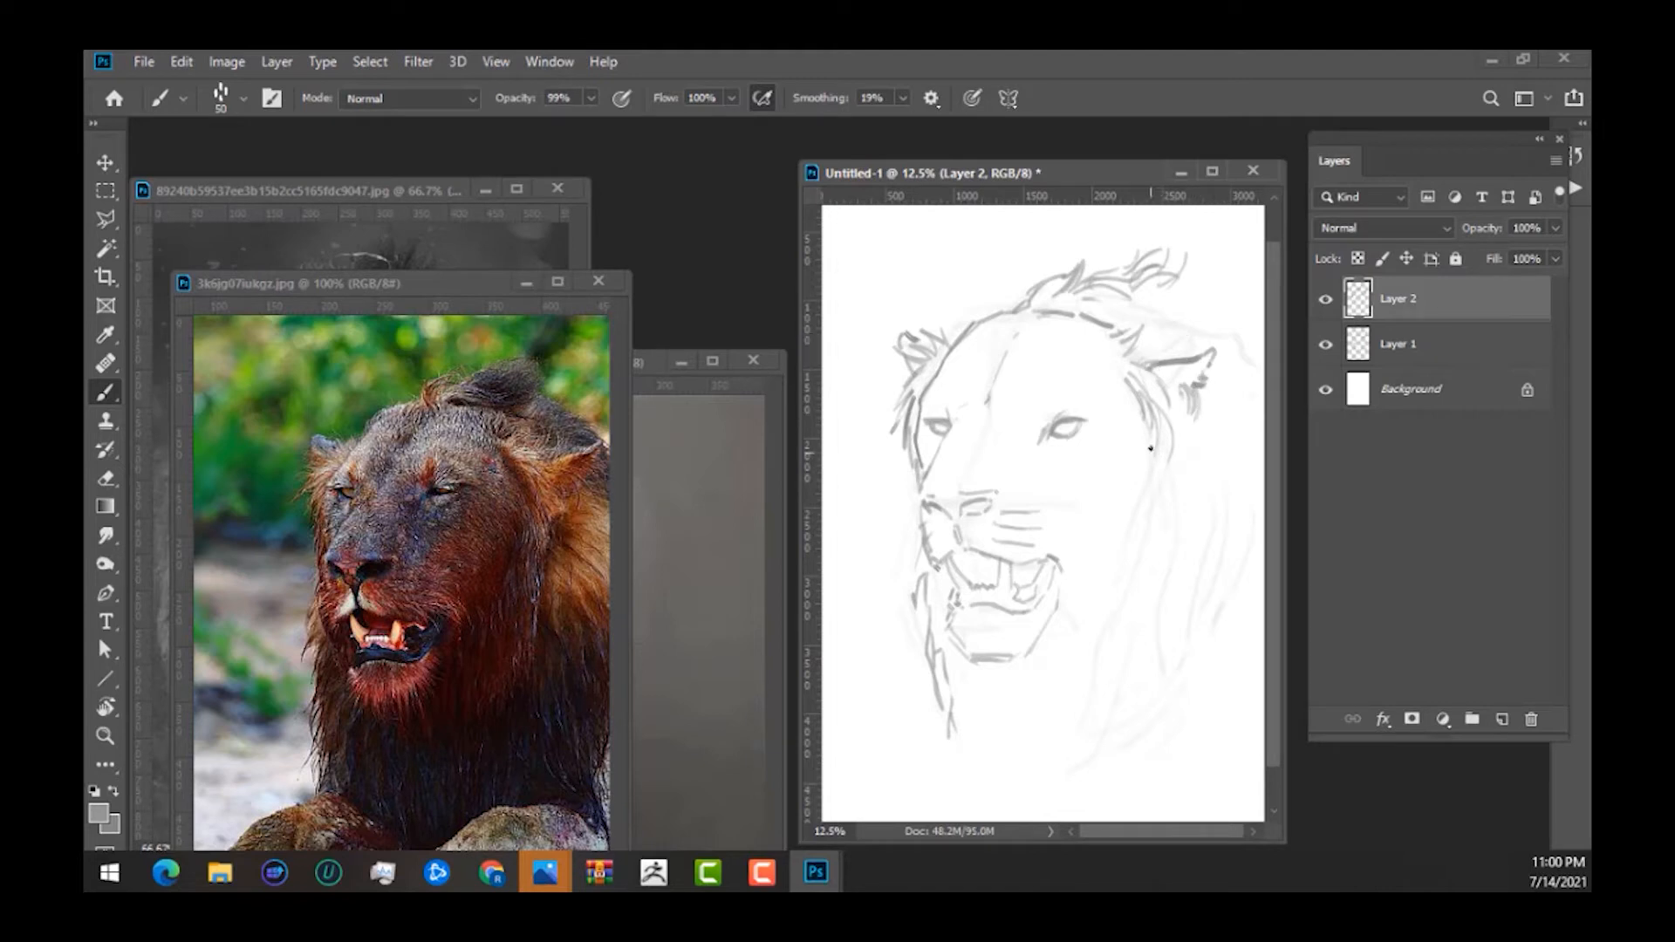
left_click_drag(1153, 442, 1121, 573)
left_click_drag(1152, 301, 1187, 316)
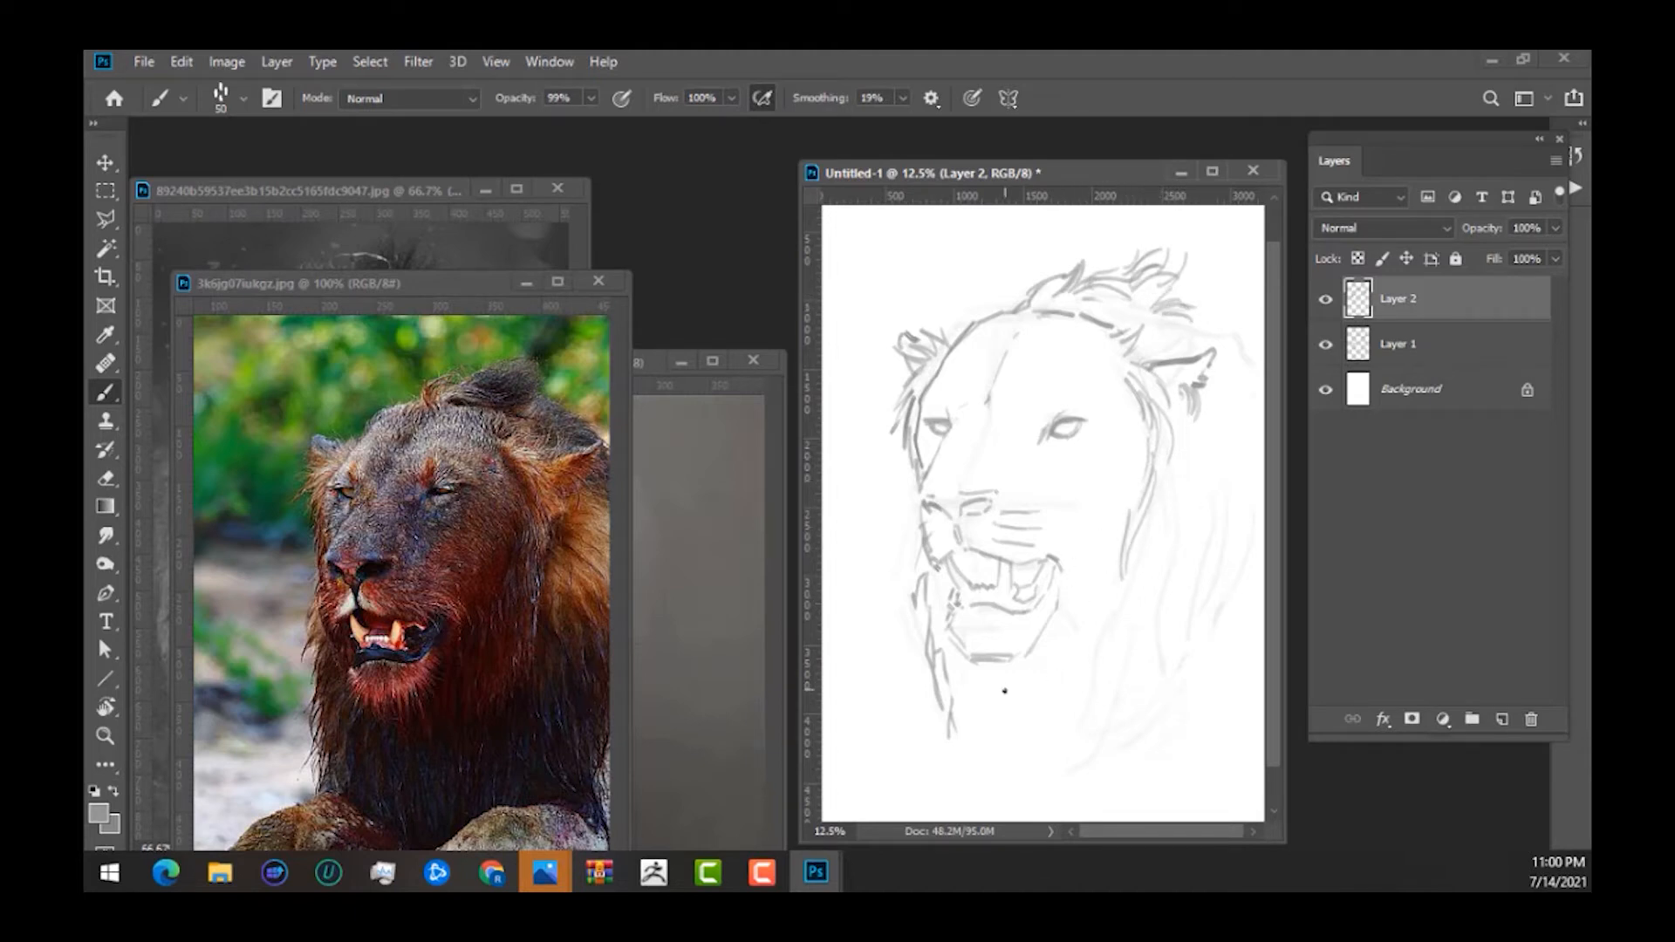
mouse_move(1067, 609)
left_mouse_down()
mouse_move(1099, 548)
mouse_move(1082, 558)
mouse_move(1105, 547)
left_mouse_up()
left_click_drag(1122, 361, 1131, 391)
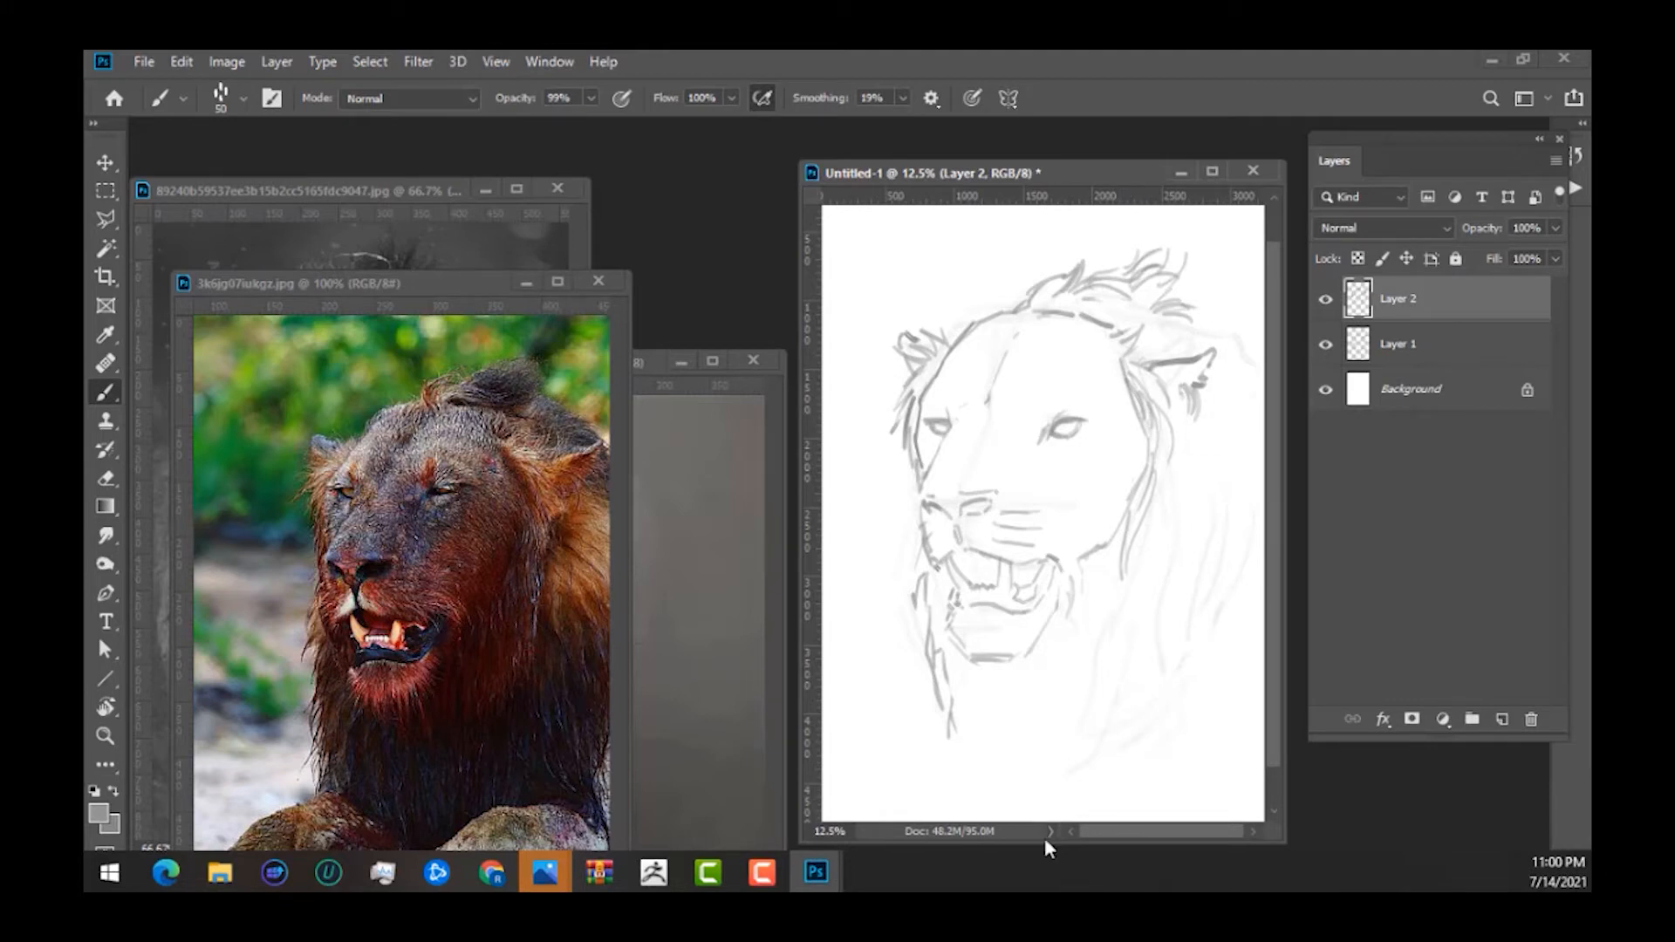
Flip the drawing and the open-mouthed lion reference horizontally, keeping the lion's whole head in view.
key("ctrl+shift+h")
left_click(489, 293)
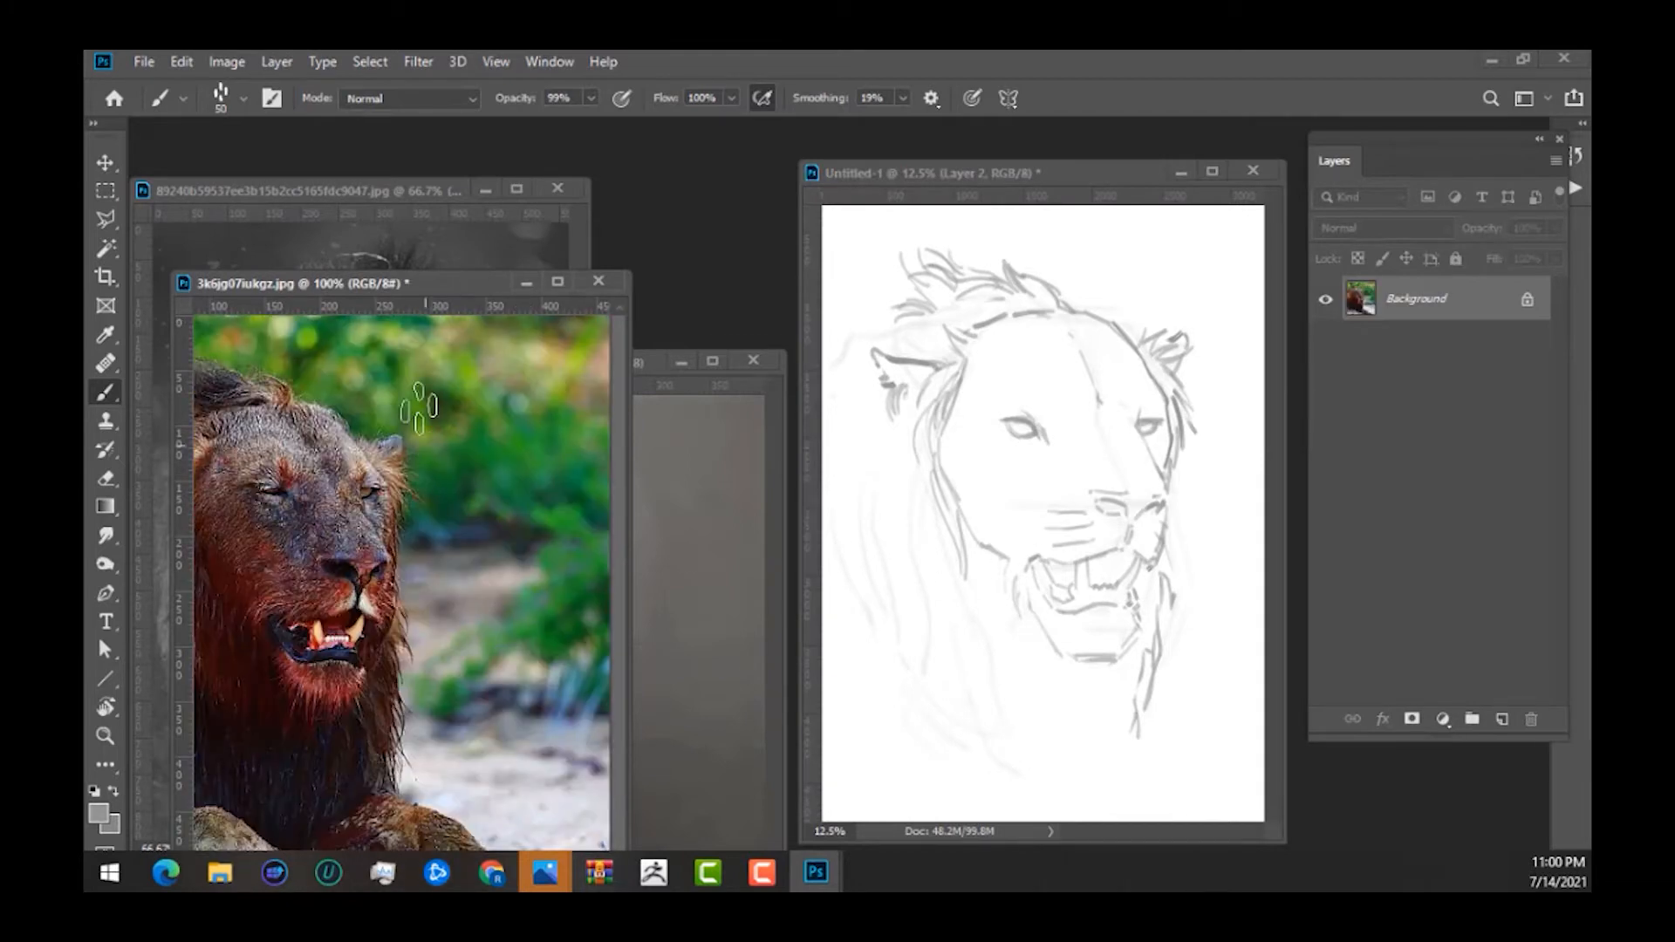
key("ctrl+shift+h")
left_click_drag(521, 432, 543, 436)
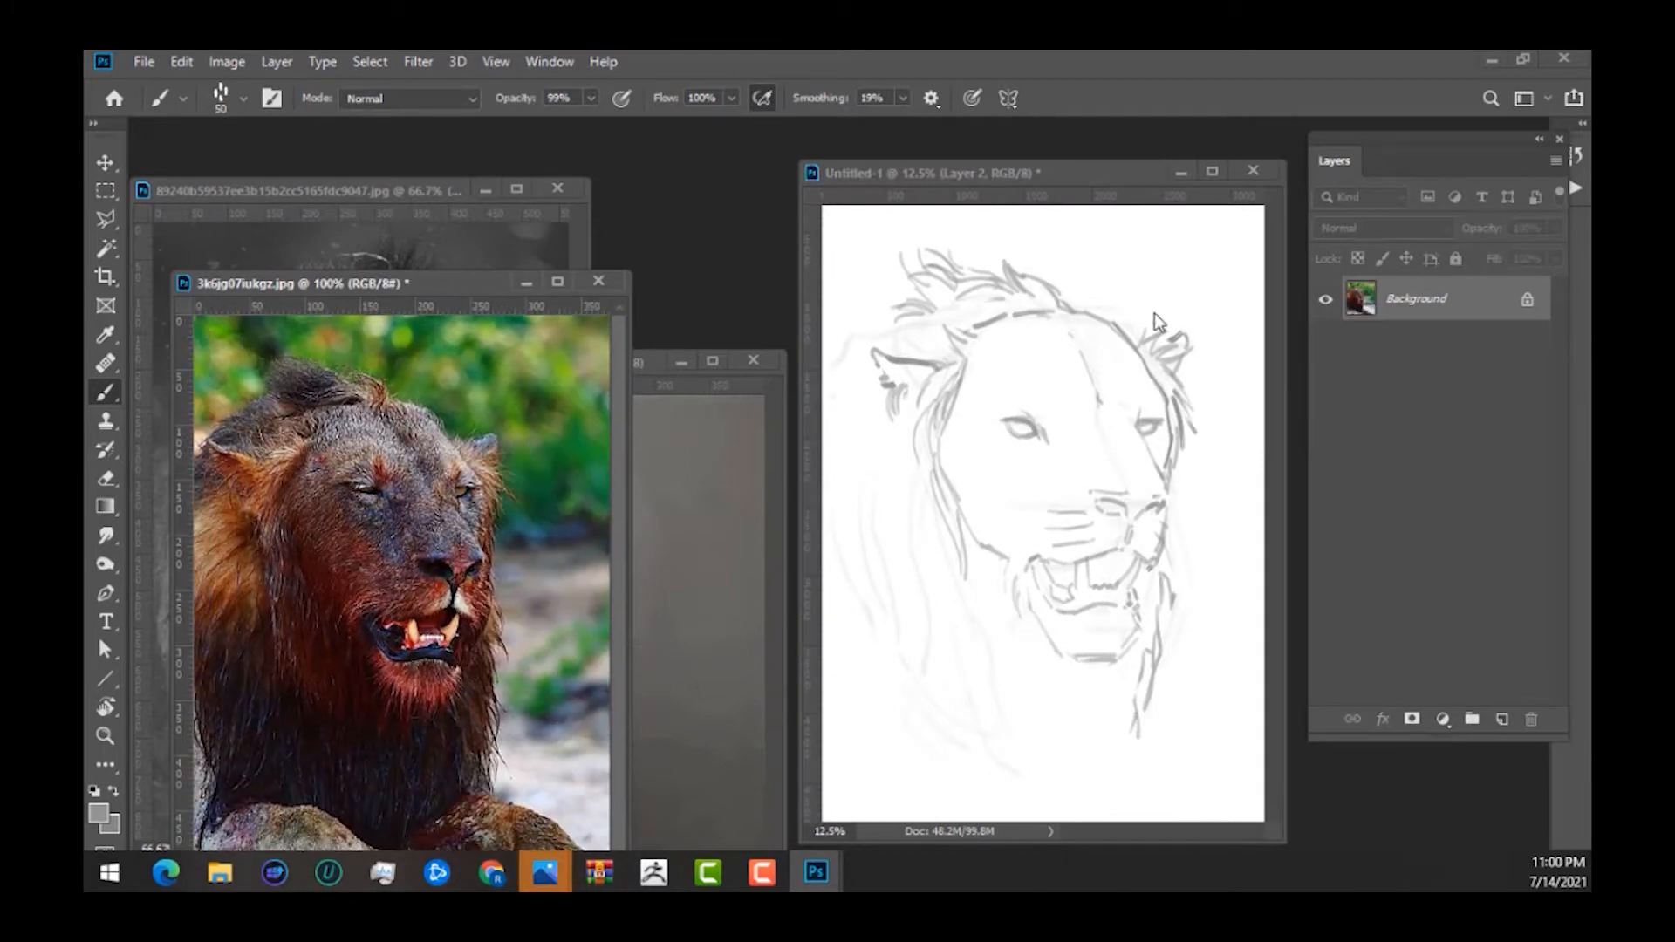
Refine the brow, nose bridge and both eyes, add a mane strand, and check the sketch in both mirrored orientations.
left_click(999, 425)
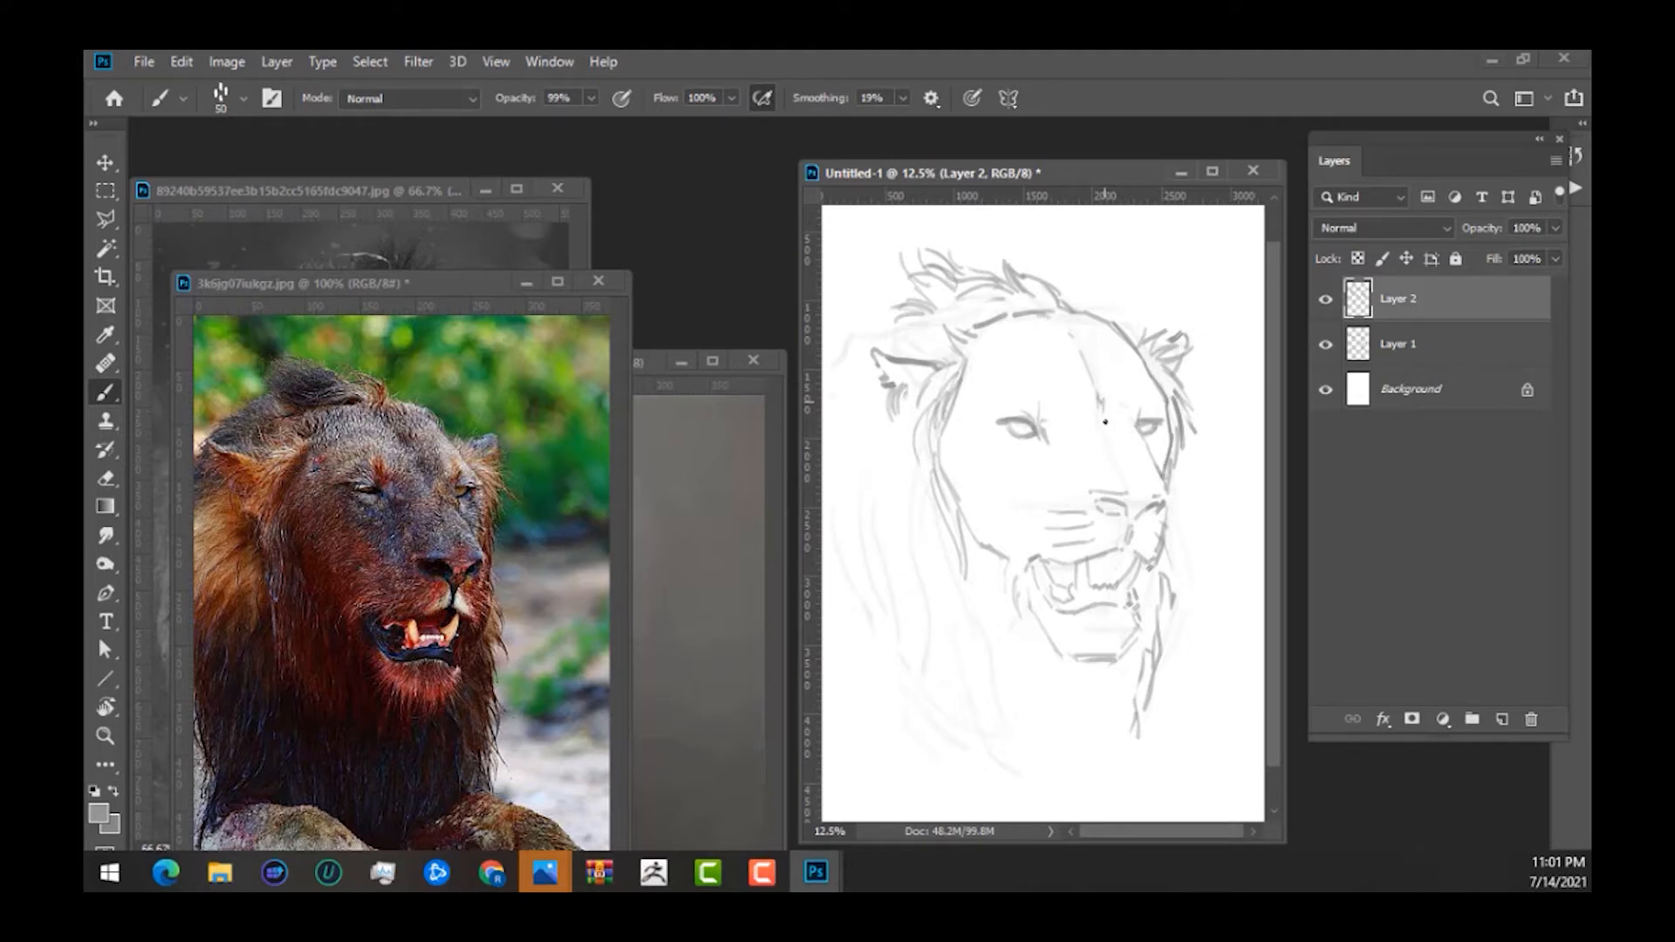
left_click_drag(1105, 424, 1122, 467)
left_click_drag(1010, 427, 1015, 424)
left_click_drag(1158, 426, 1156, 433)
left_click_drag(916, 464, 912, 558)
key("ctrl+shift+h")
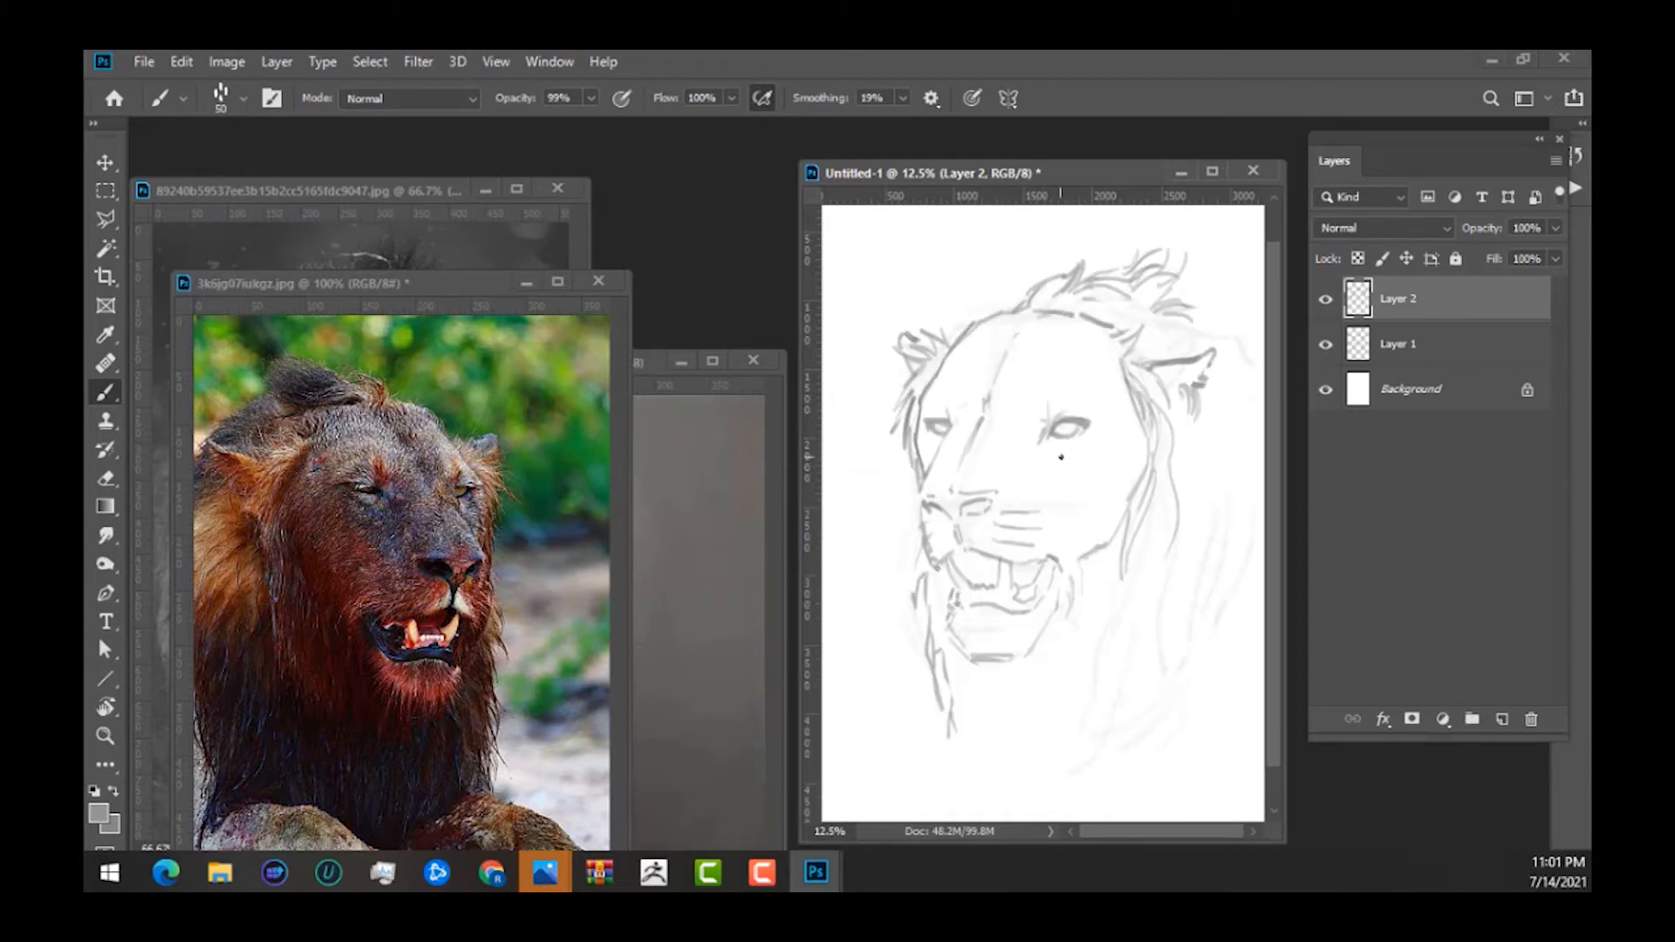
key("ctrl+shift+h")
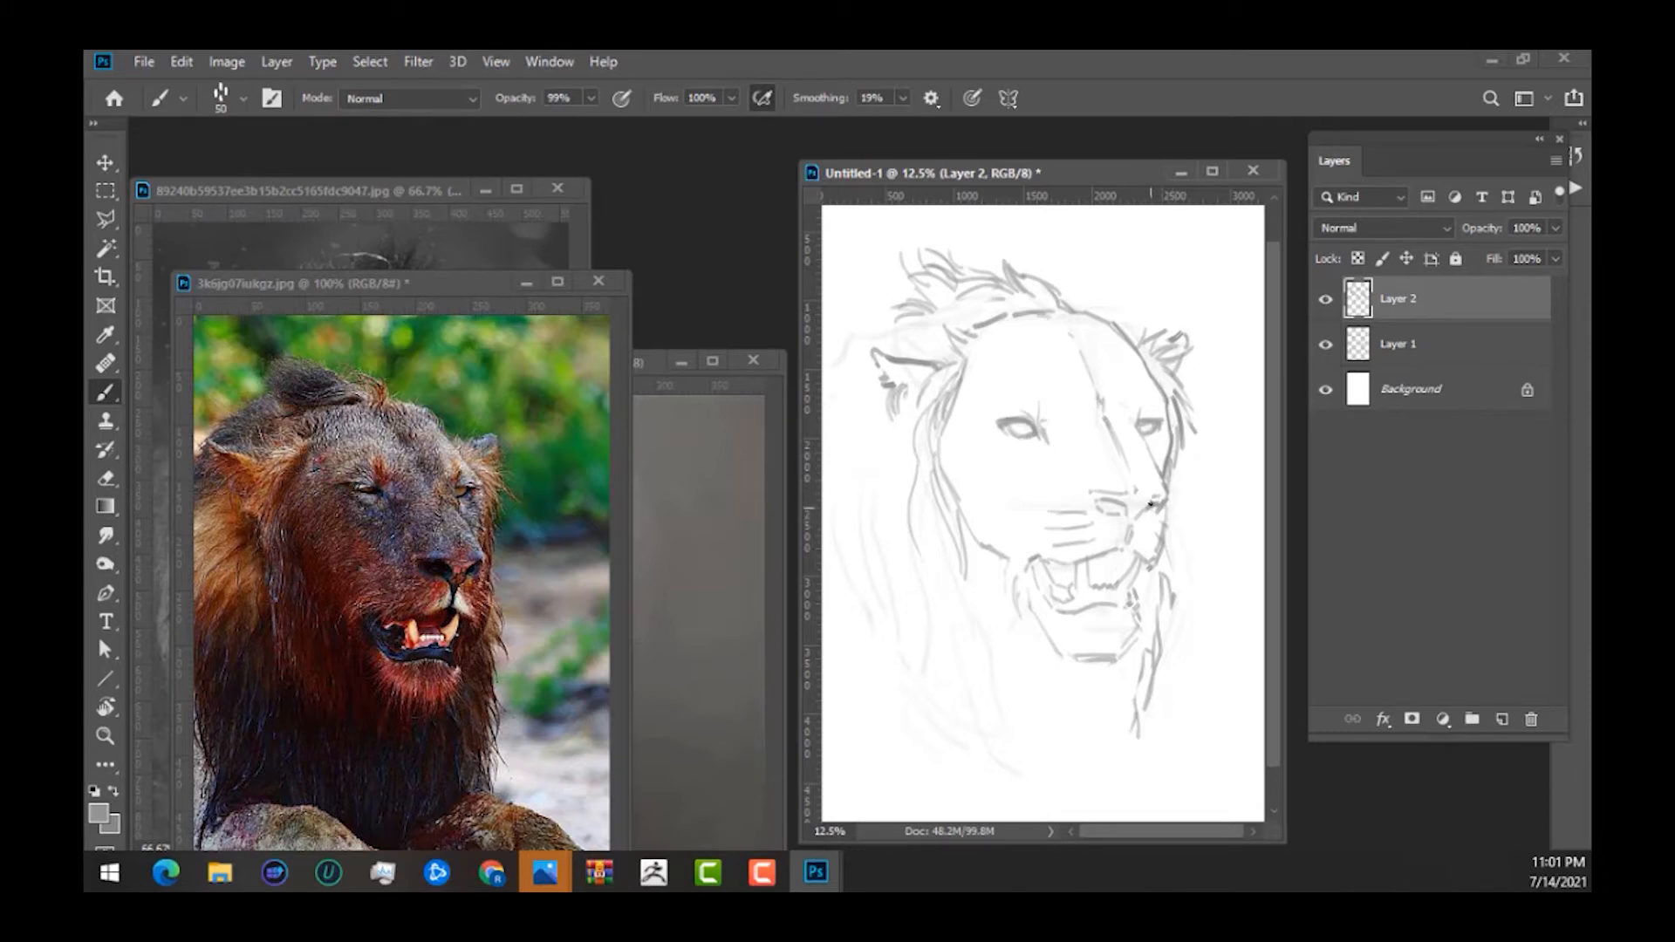
Draw the mane strands beside the muzzle and the long outer mane locks behind the face down to the neck.
left_click_drag(1169, 478, 1169, 575)
mouse_move(884, 418)
left_mouse_down()
mouse_move(831, 466)
mouse_move(857, 479)
left_mouse_up()
mouse_move(858, 475)
left_mouse_down()
mouse_move(828, 593)
mouse_move(888, 528)
mouse_move(848, 569)
mouse_move(862, 656)
left_mouse_up()
left_click_drag(871, 596, 885, 671)
mouse_move(904, 614)
left_mouse_down()
mouse_move(949, 705)
mouse_move(980, 729)
mouse_move(973, 692)
mouse_move(968, 764)
left_mouse_up()
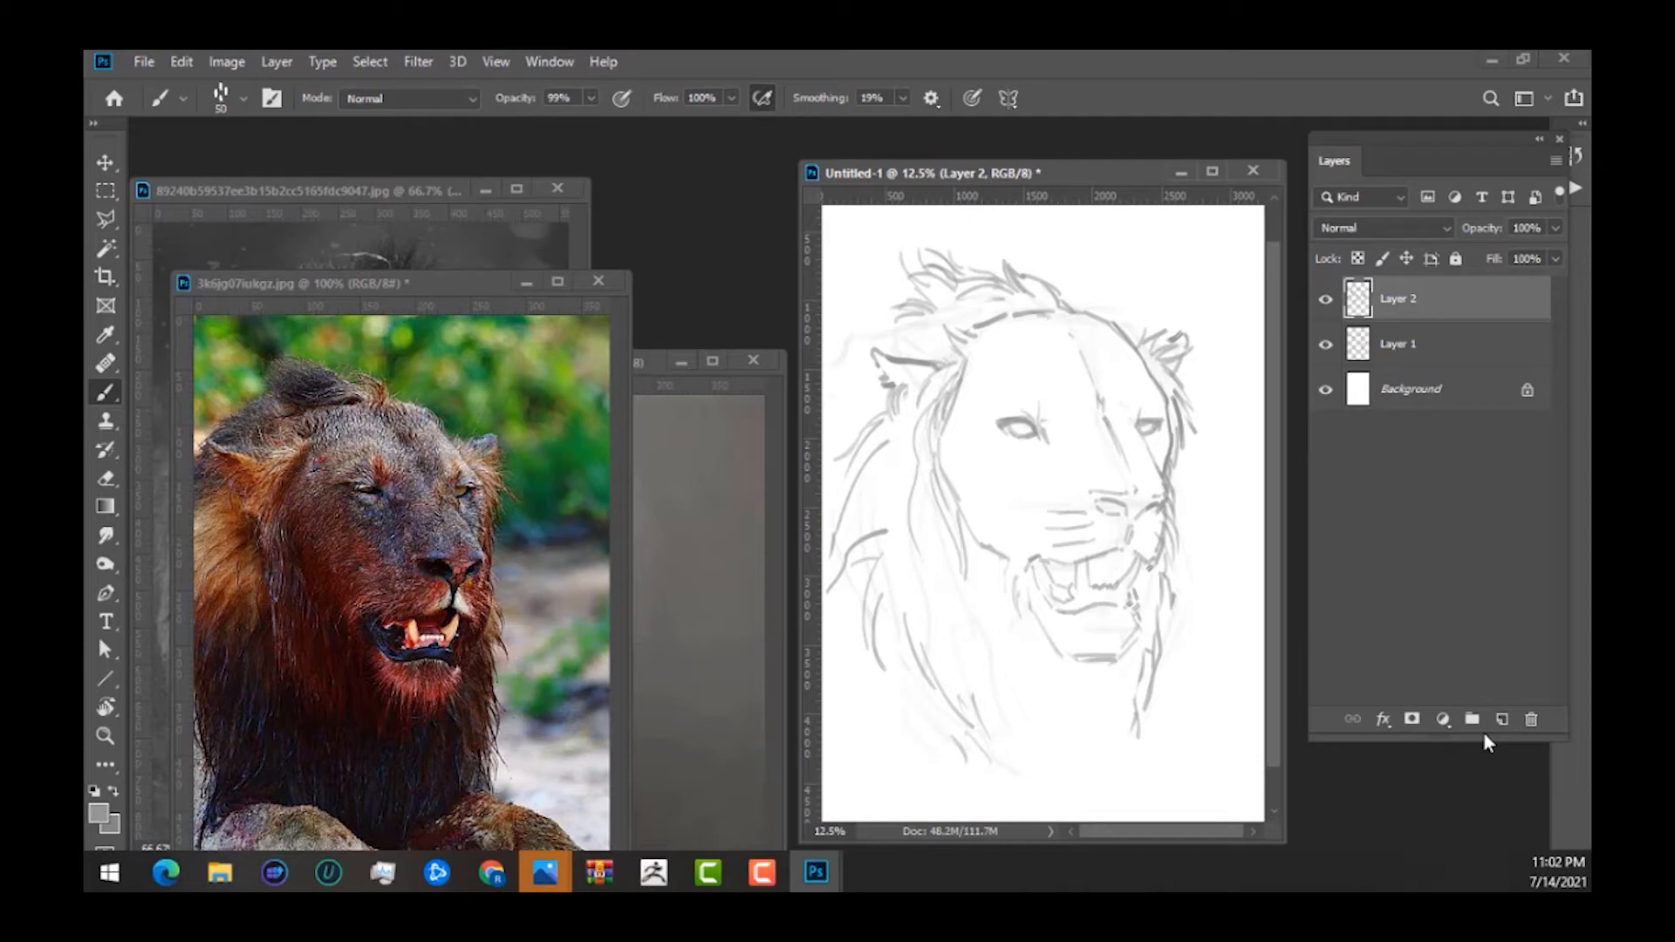
Duplicate Layer 2 and merge the copy back into it to darken the sketch lines.
right_click(1418, 307)
left_click(1212, 166)
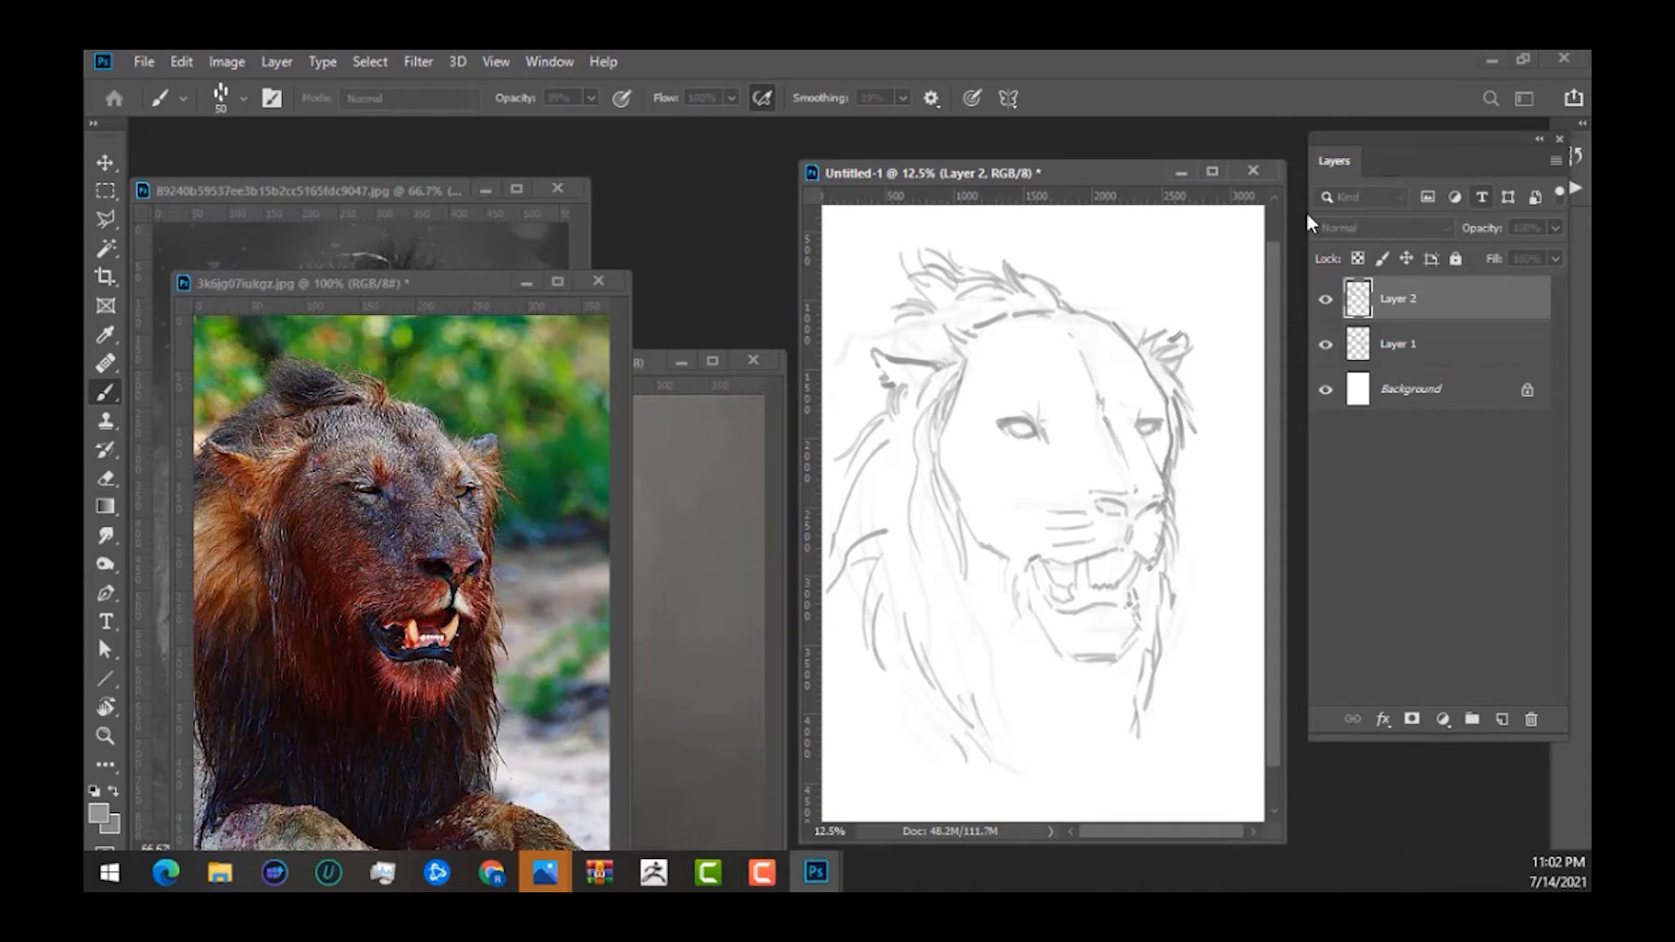
key("Return")
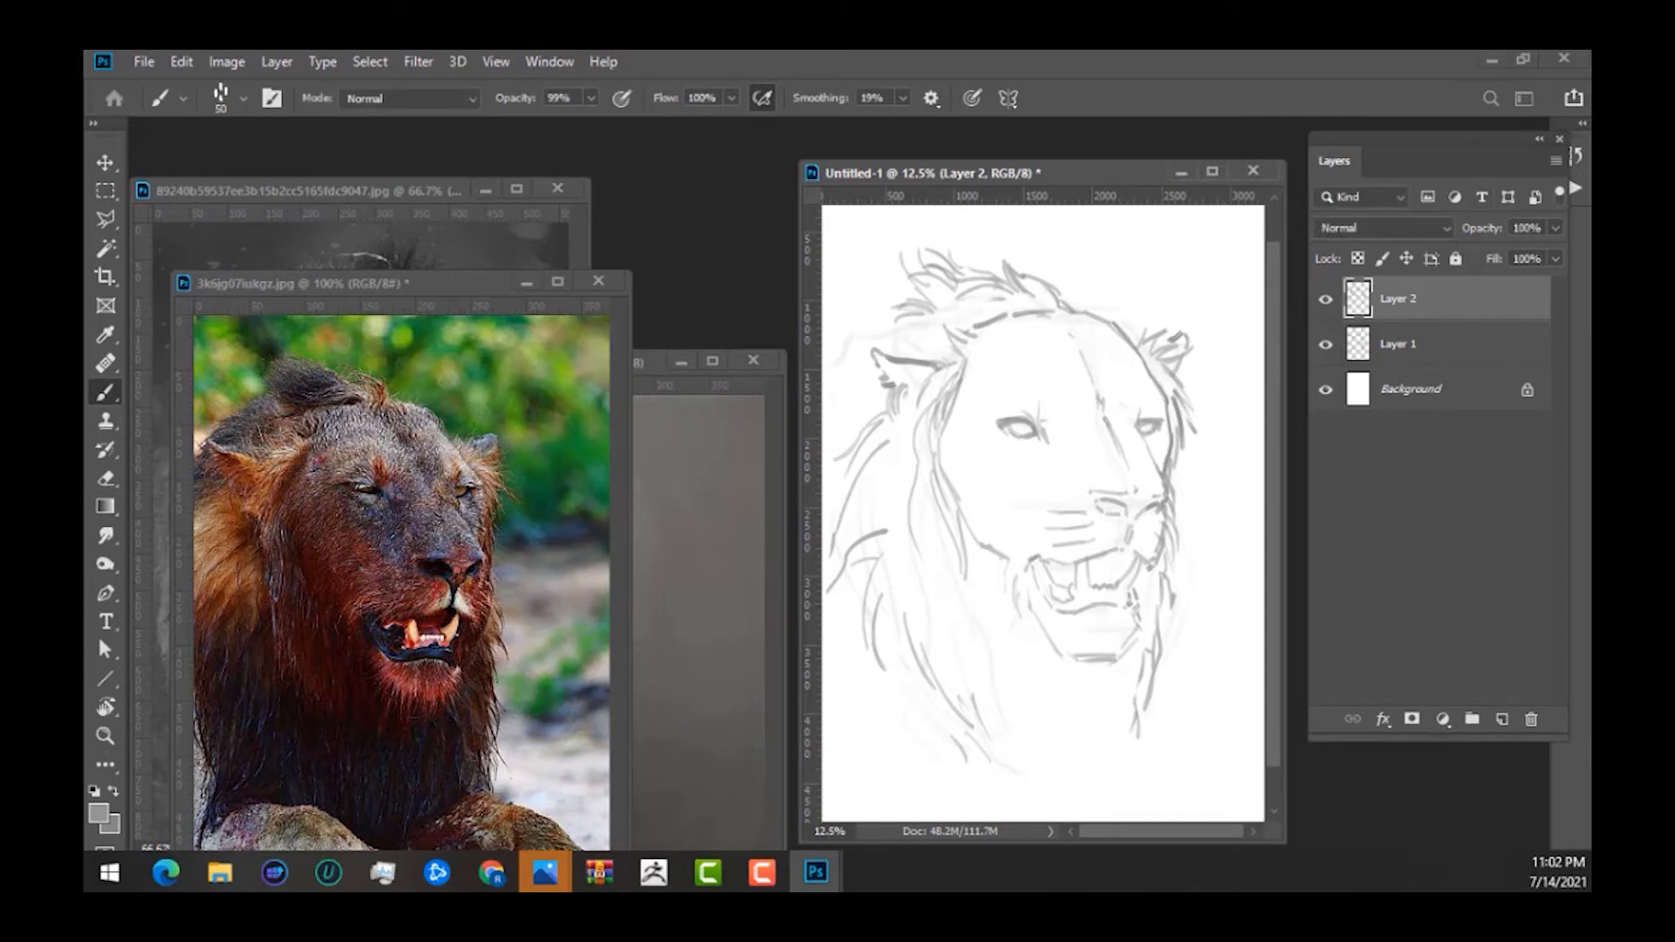
key("i")
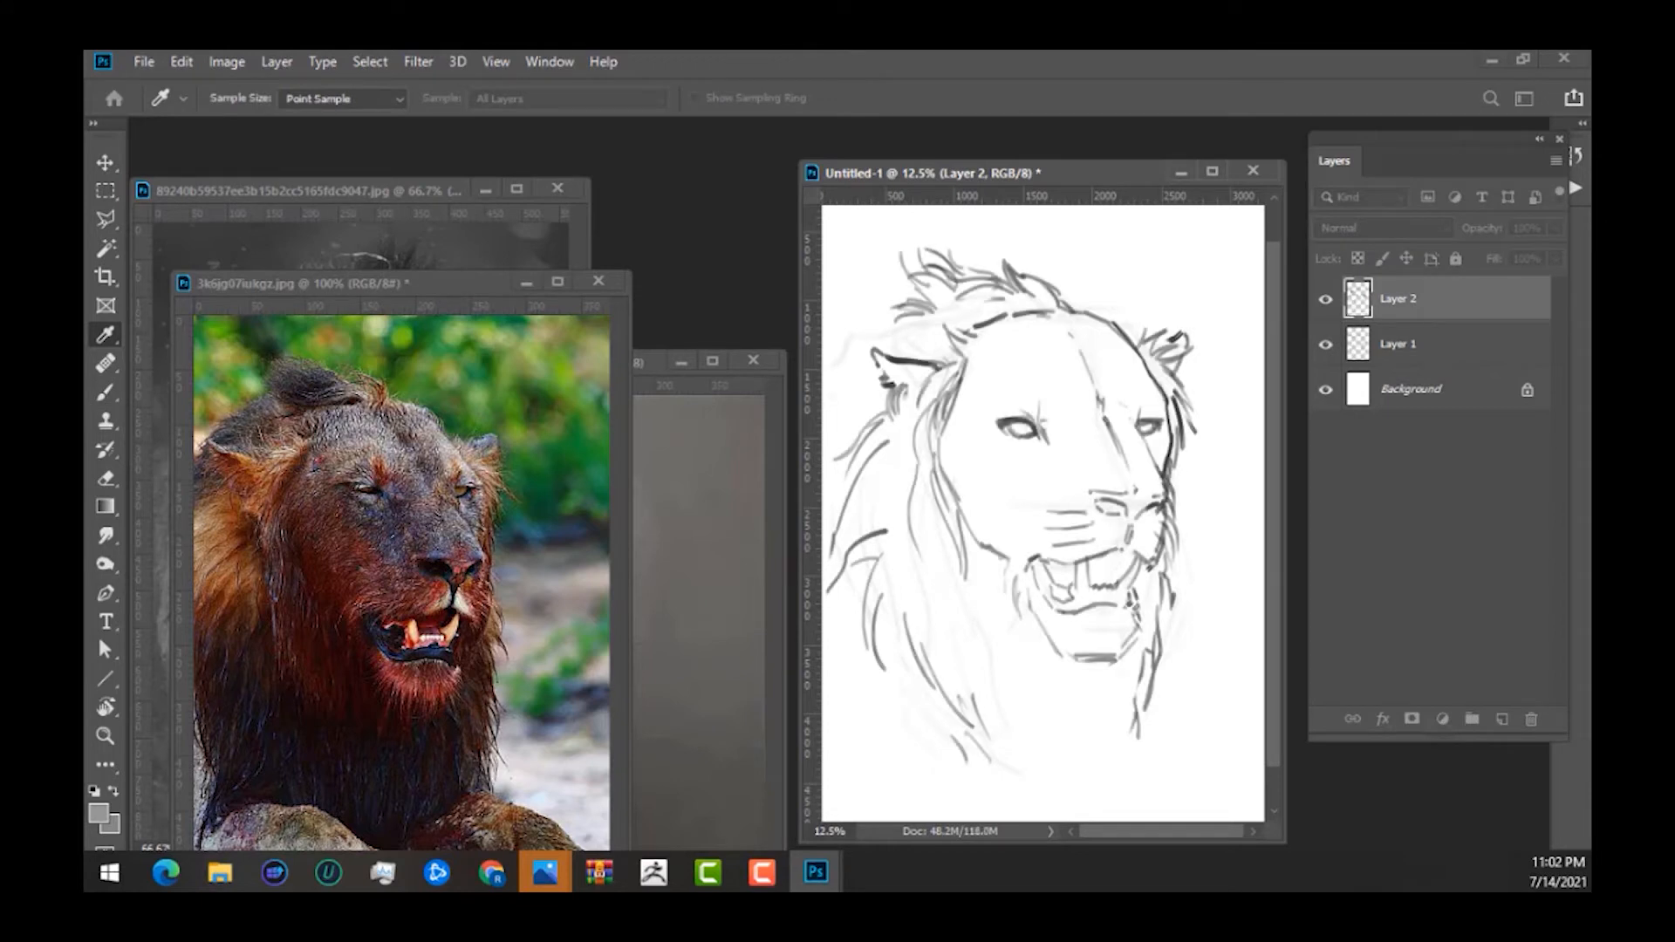
left_click_drag(1475, 0, 741, 246)
left_click(1047, 272)
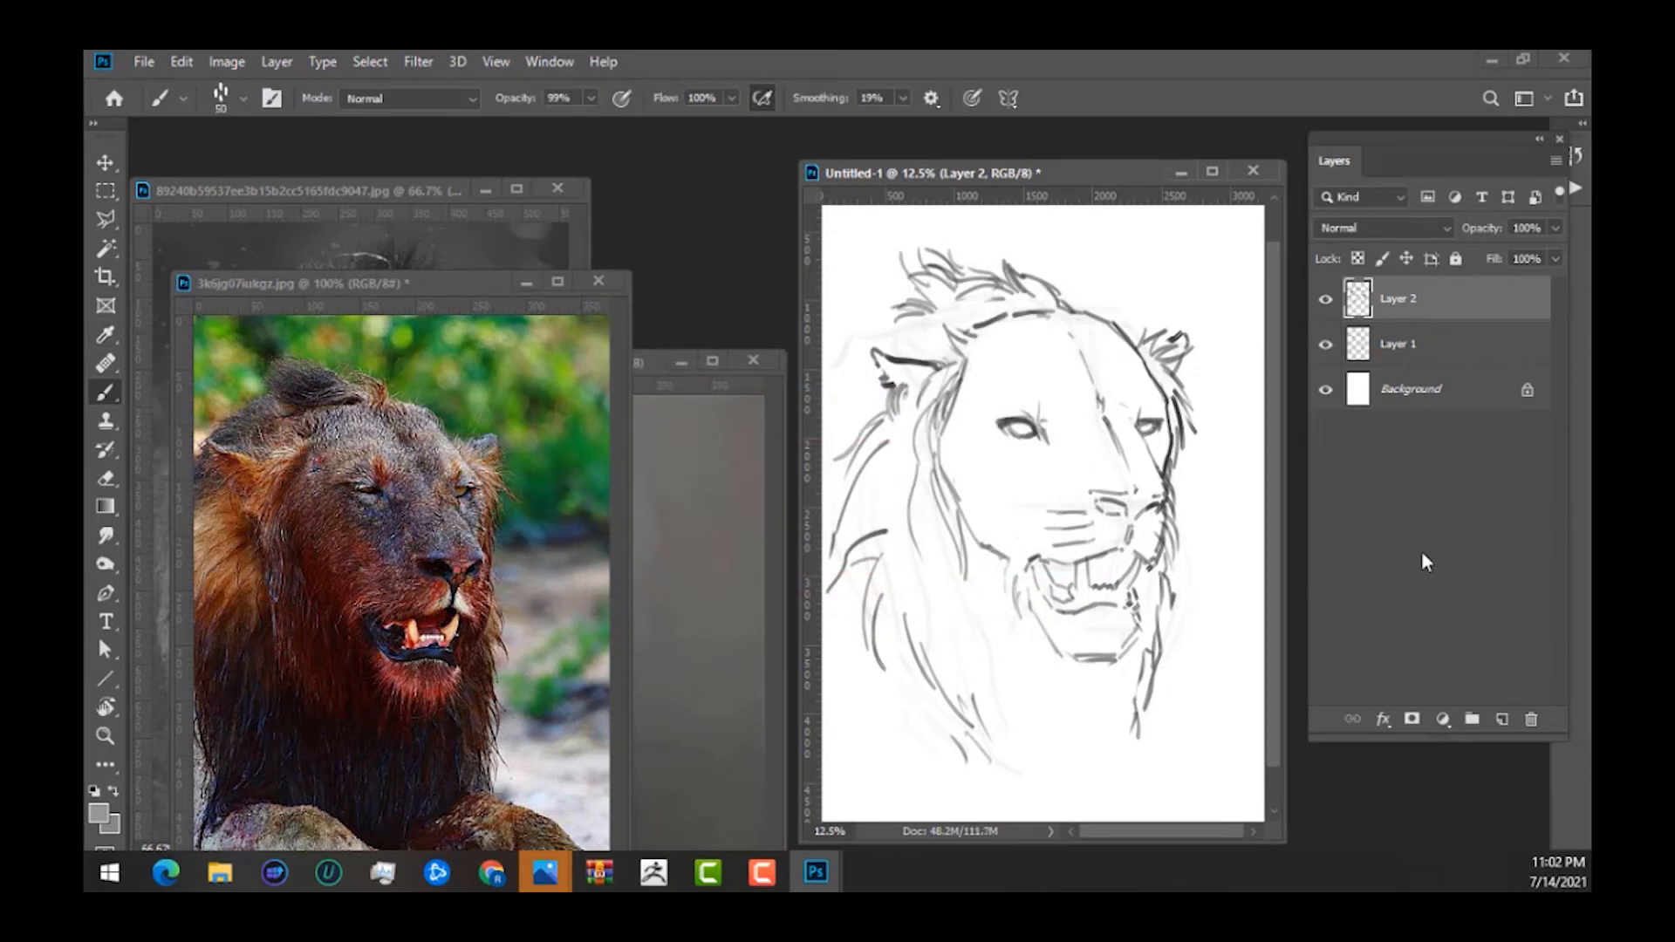
Hide the rough sketch on Layer 1 and review the cleaned-up drawing at a smaller size.
left_click(1327, 346)
key("ctrl+minus")
key("ctrl+minus")
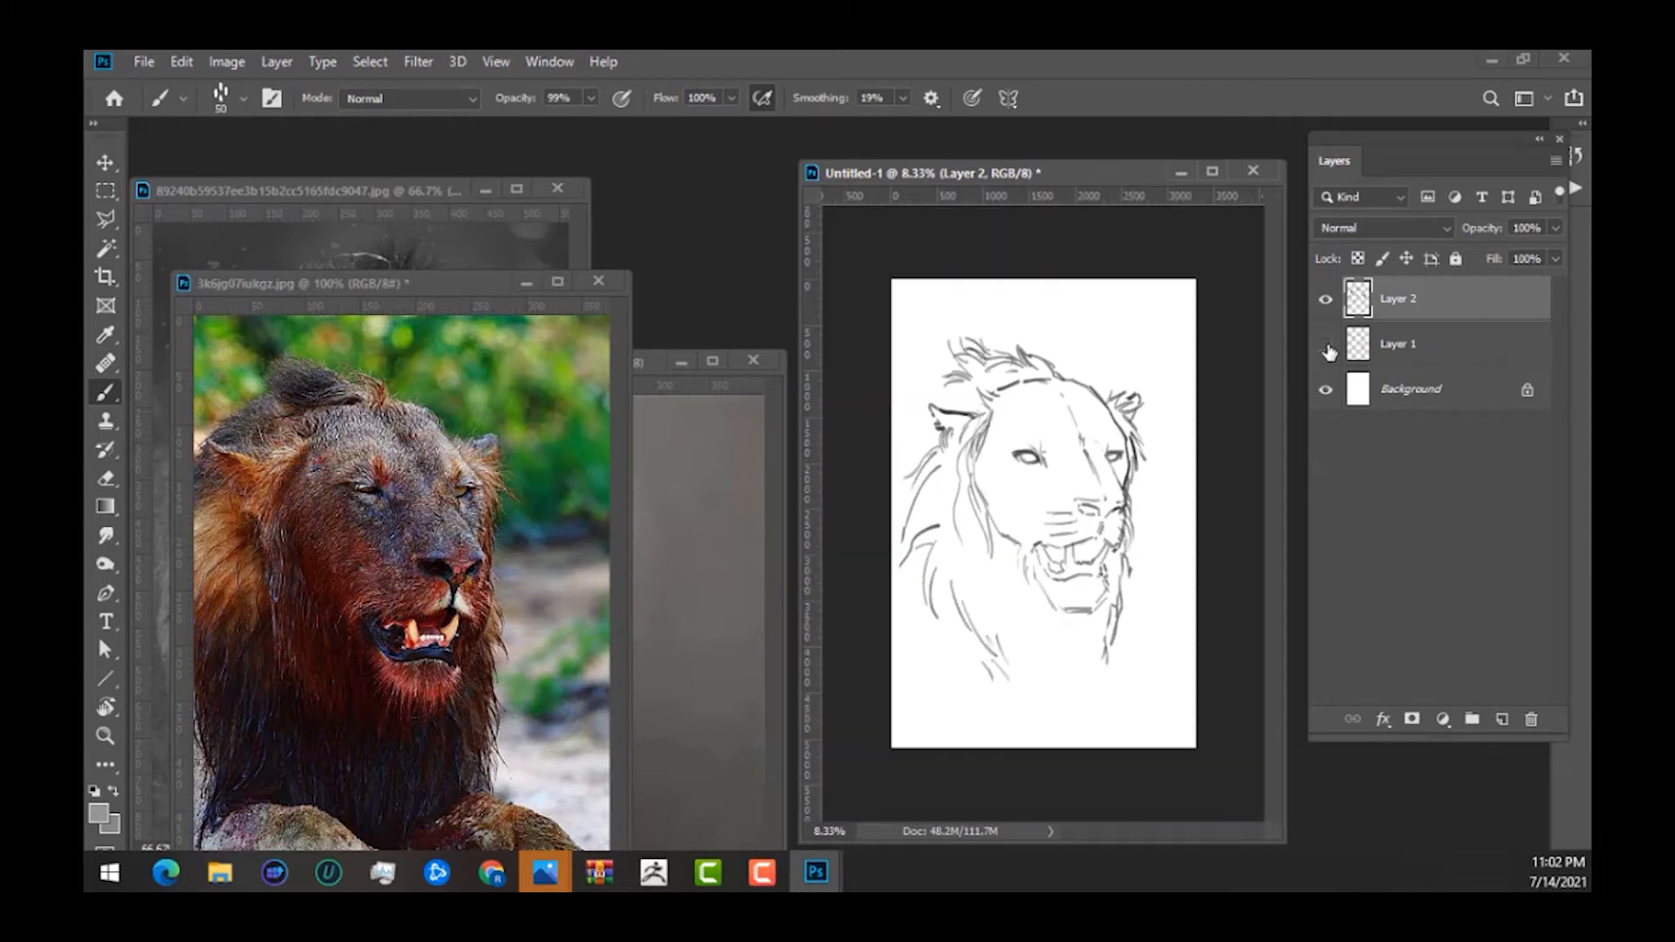
key("ctrl+plus")
key("ctrl+plus")
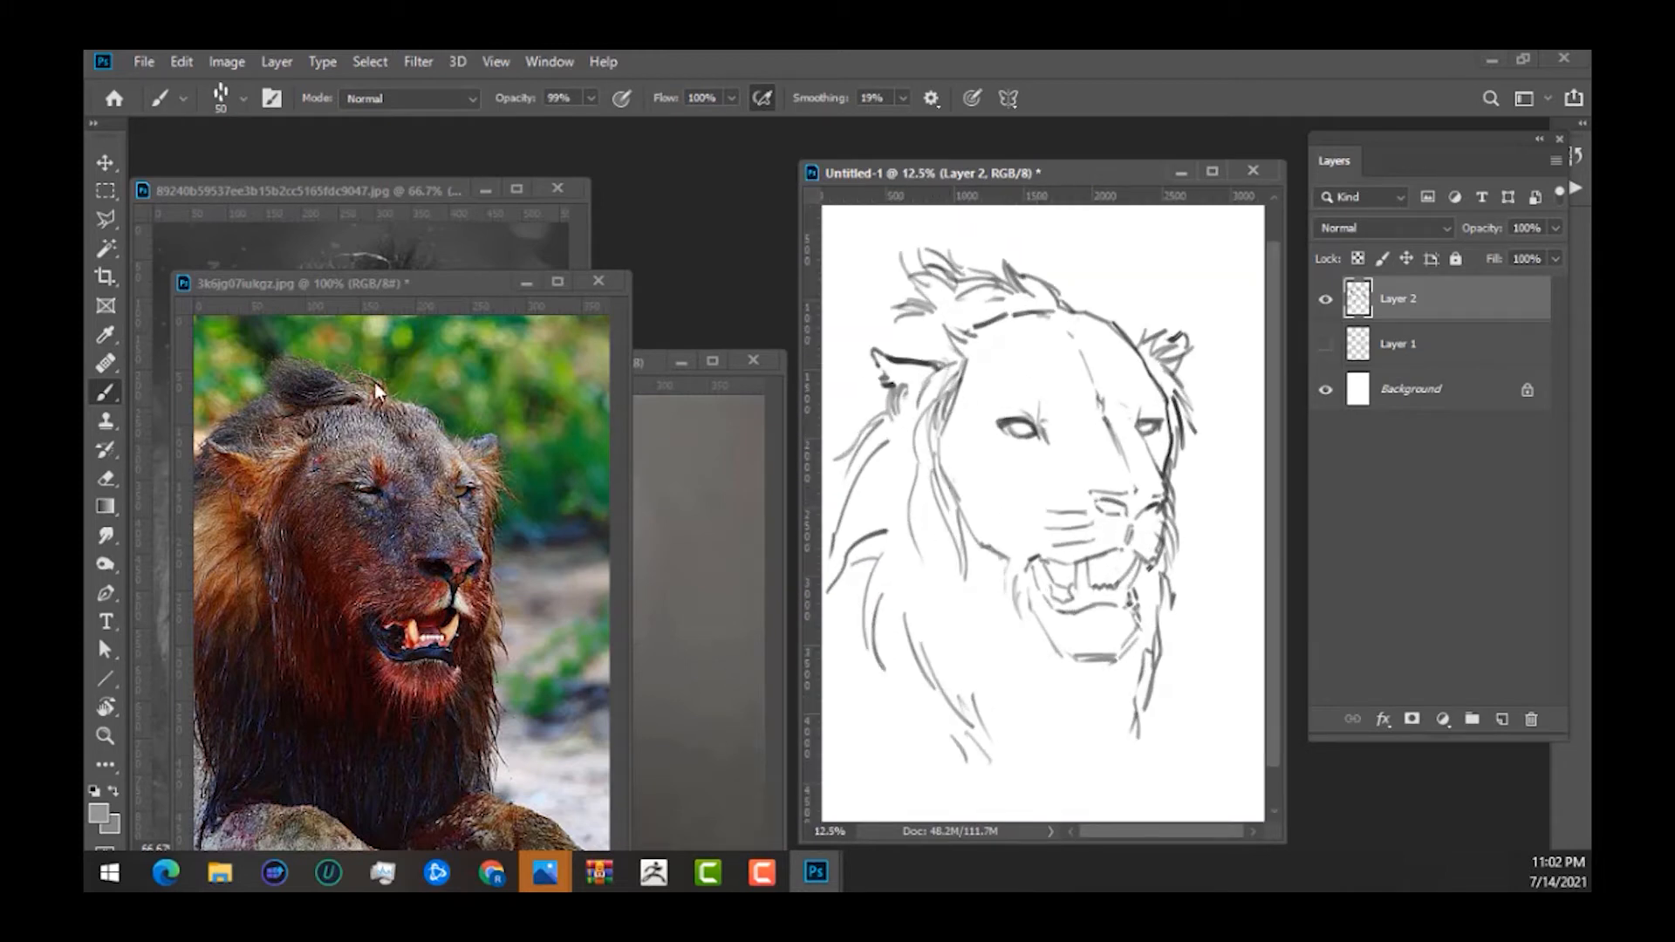
Dock the open-mouthed lion photo with the other lion reference and bring the hairless cat photo forward.
left_click_drag(394, 281, 292, 216)
mouse_move(616, 358)
left_mouse_down()
mouse_move(651, 364)
mouse_move(628, 353)
left_mouse_up()
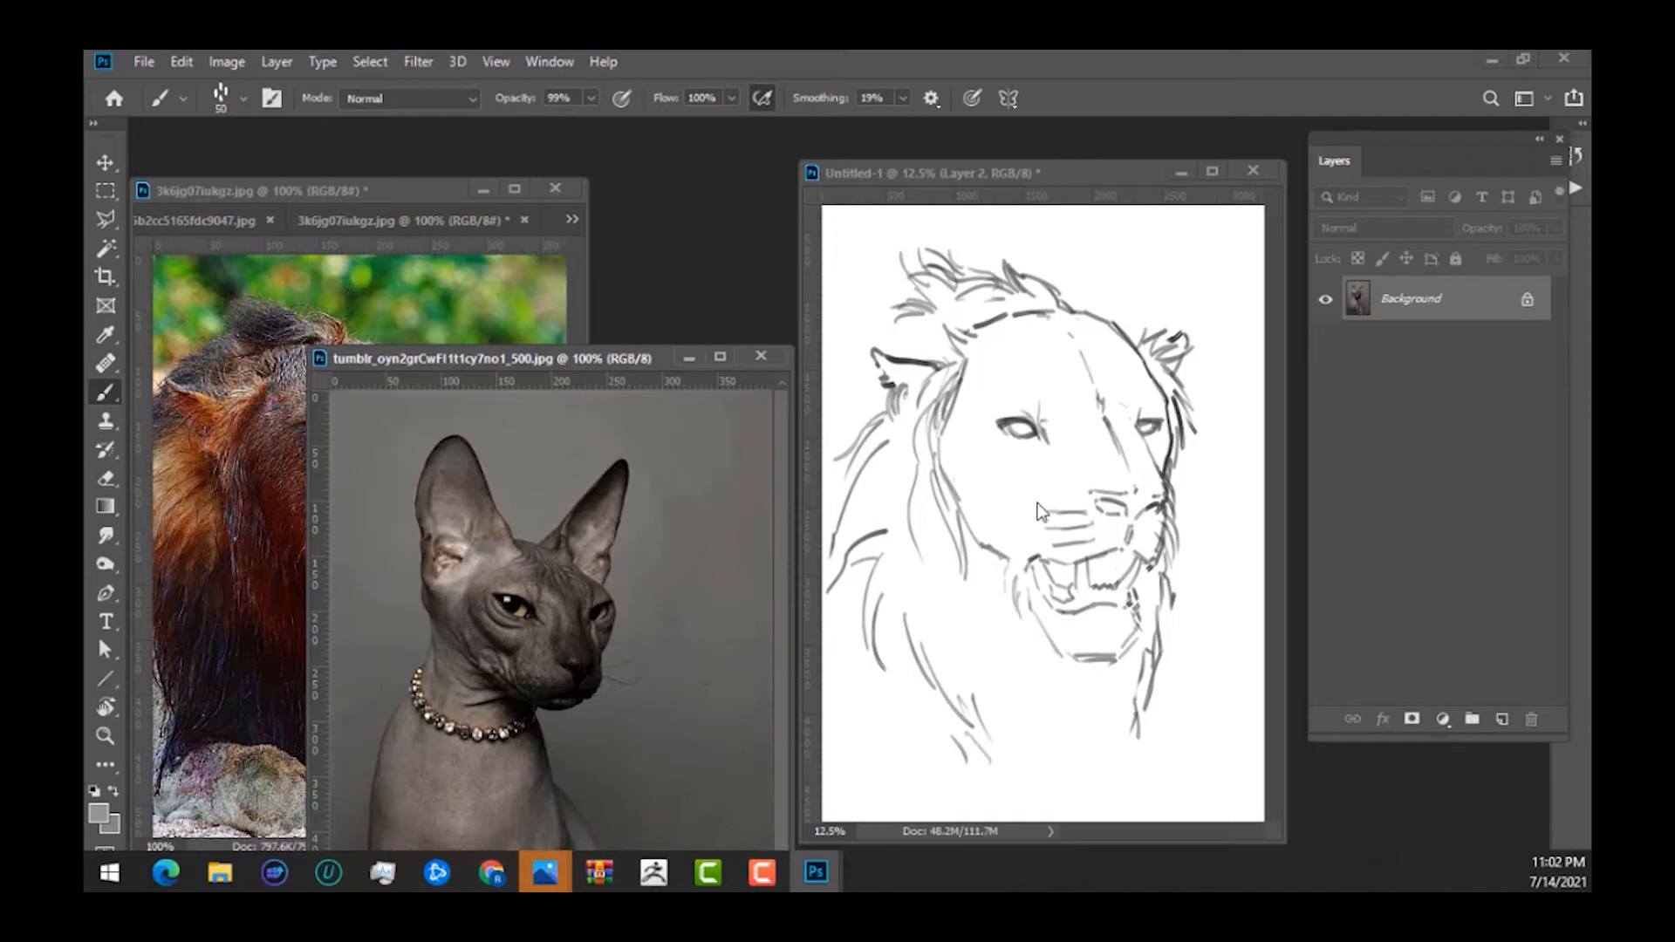
left_click(1034, 466)
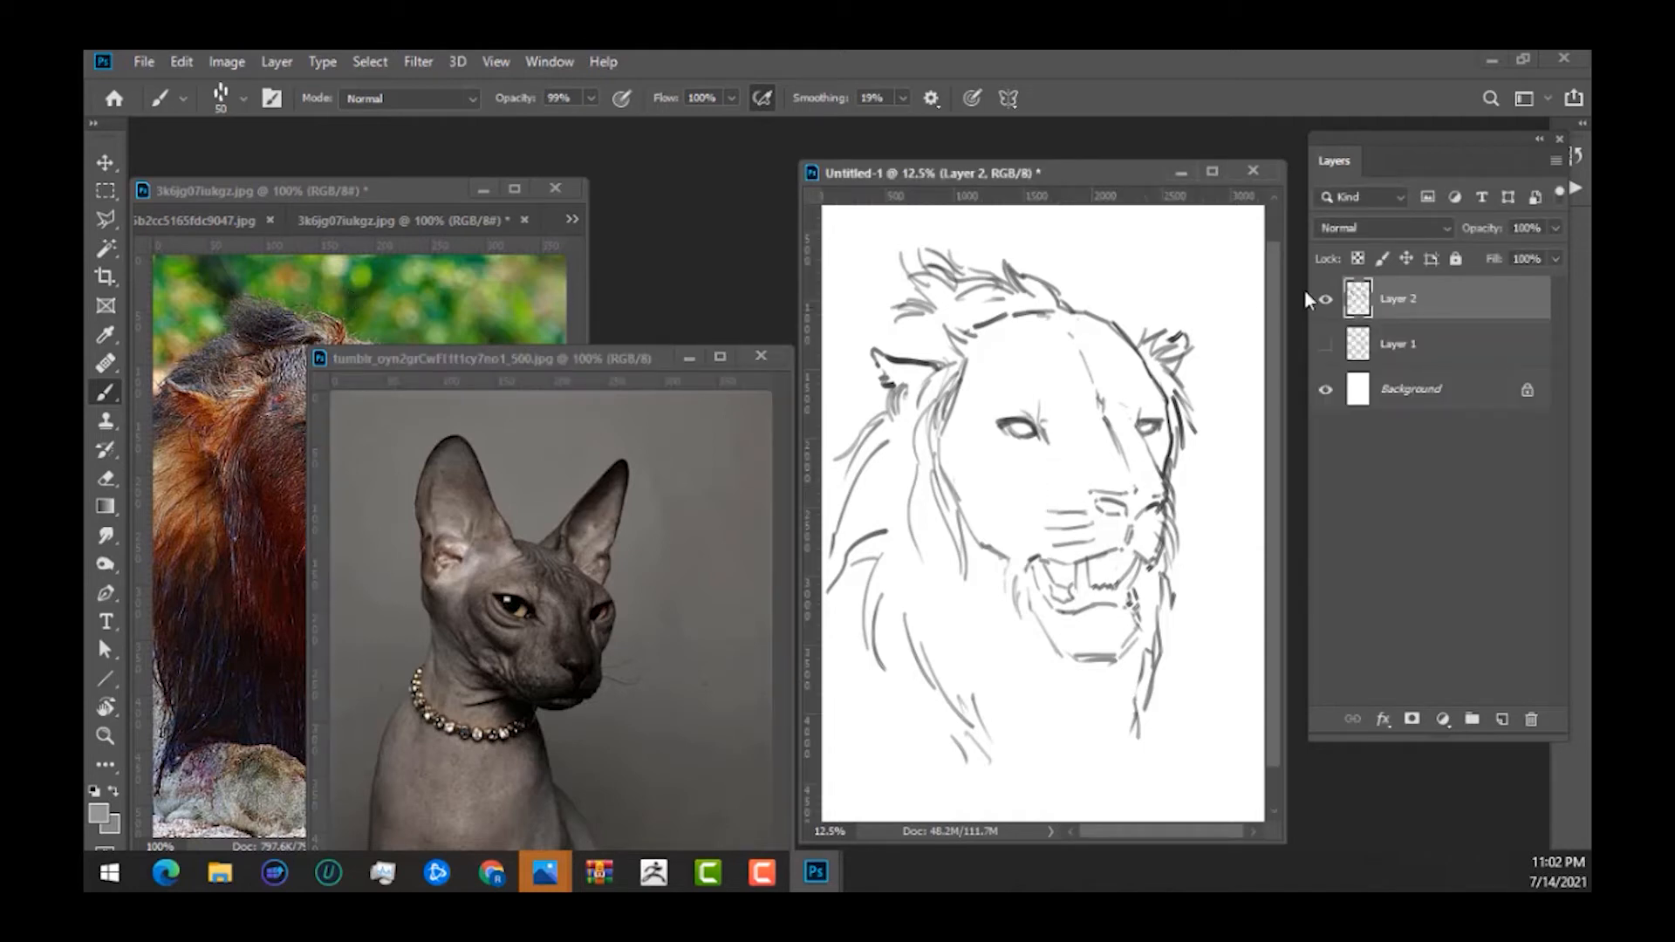
Create a new layer above Layer 2 and draw forehead wrinkles and folds under both eyes.
left_click(1502, 719)
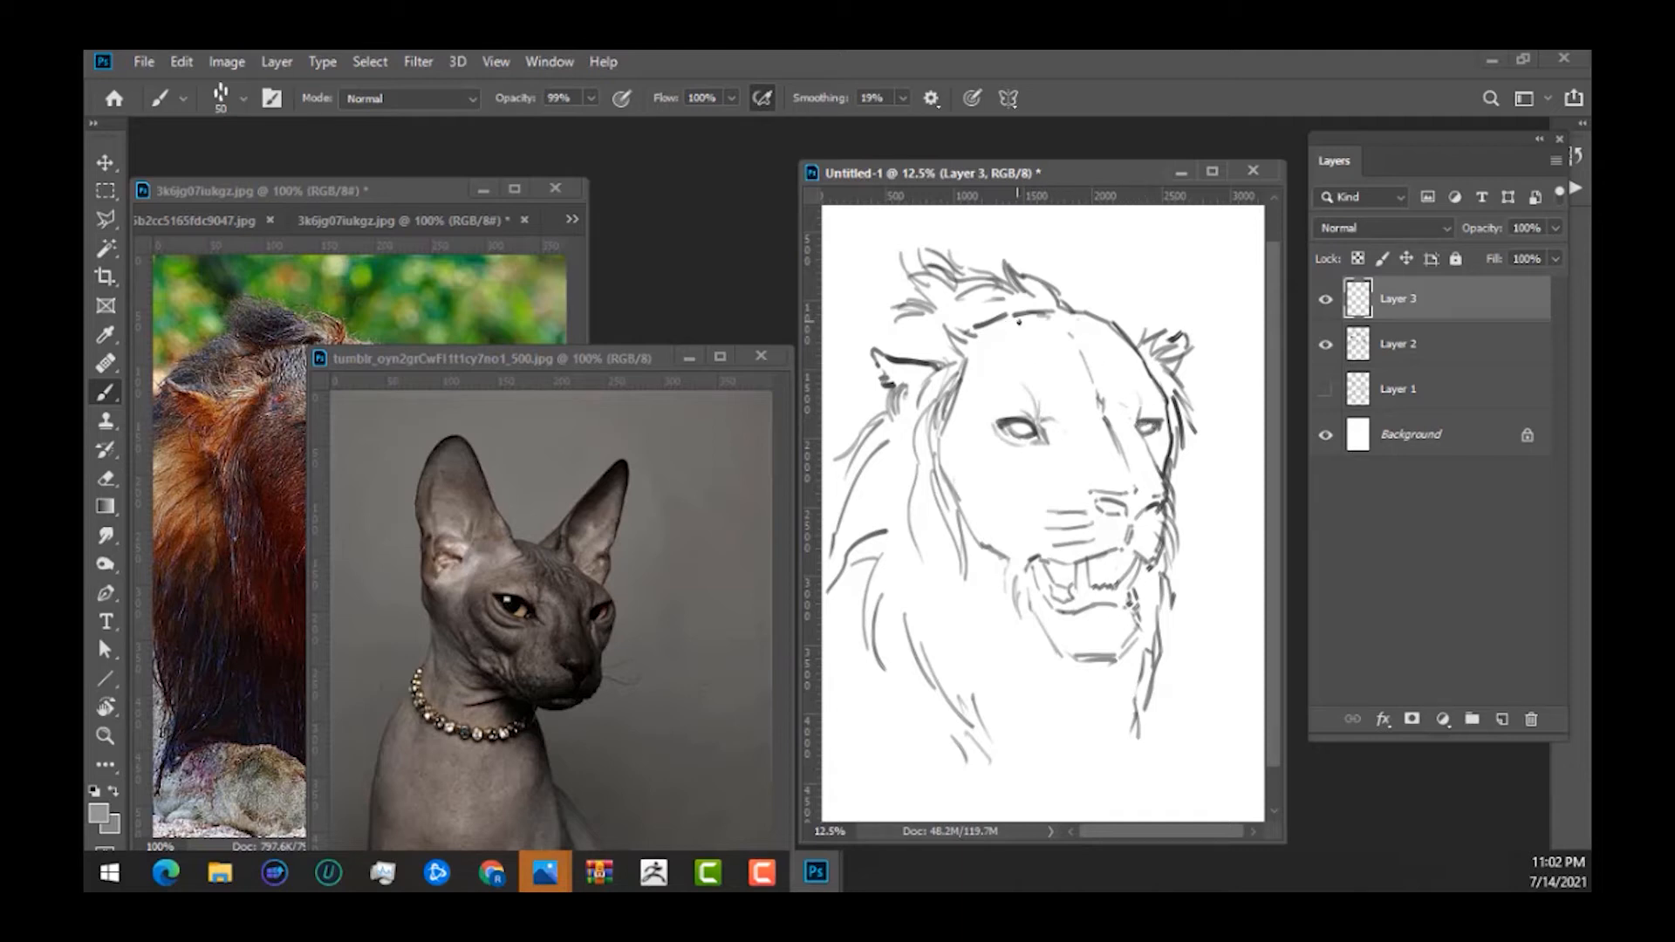
left_click_drag(1031, 328, 1052, 365)
left_click_drag(974, 433, 1019, 460)
left_click_drag(1145, 444, 1165, 437)
Reposition the cat reference, draw the cheek folds behind the muzzle, and touch up the near eye.
left_click_drag(520, 358, 562, 302)
left_click(1021, 491)
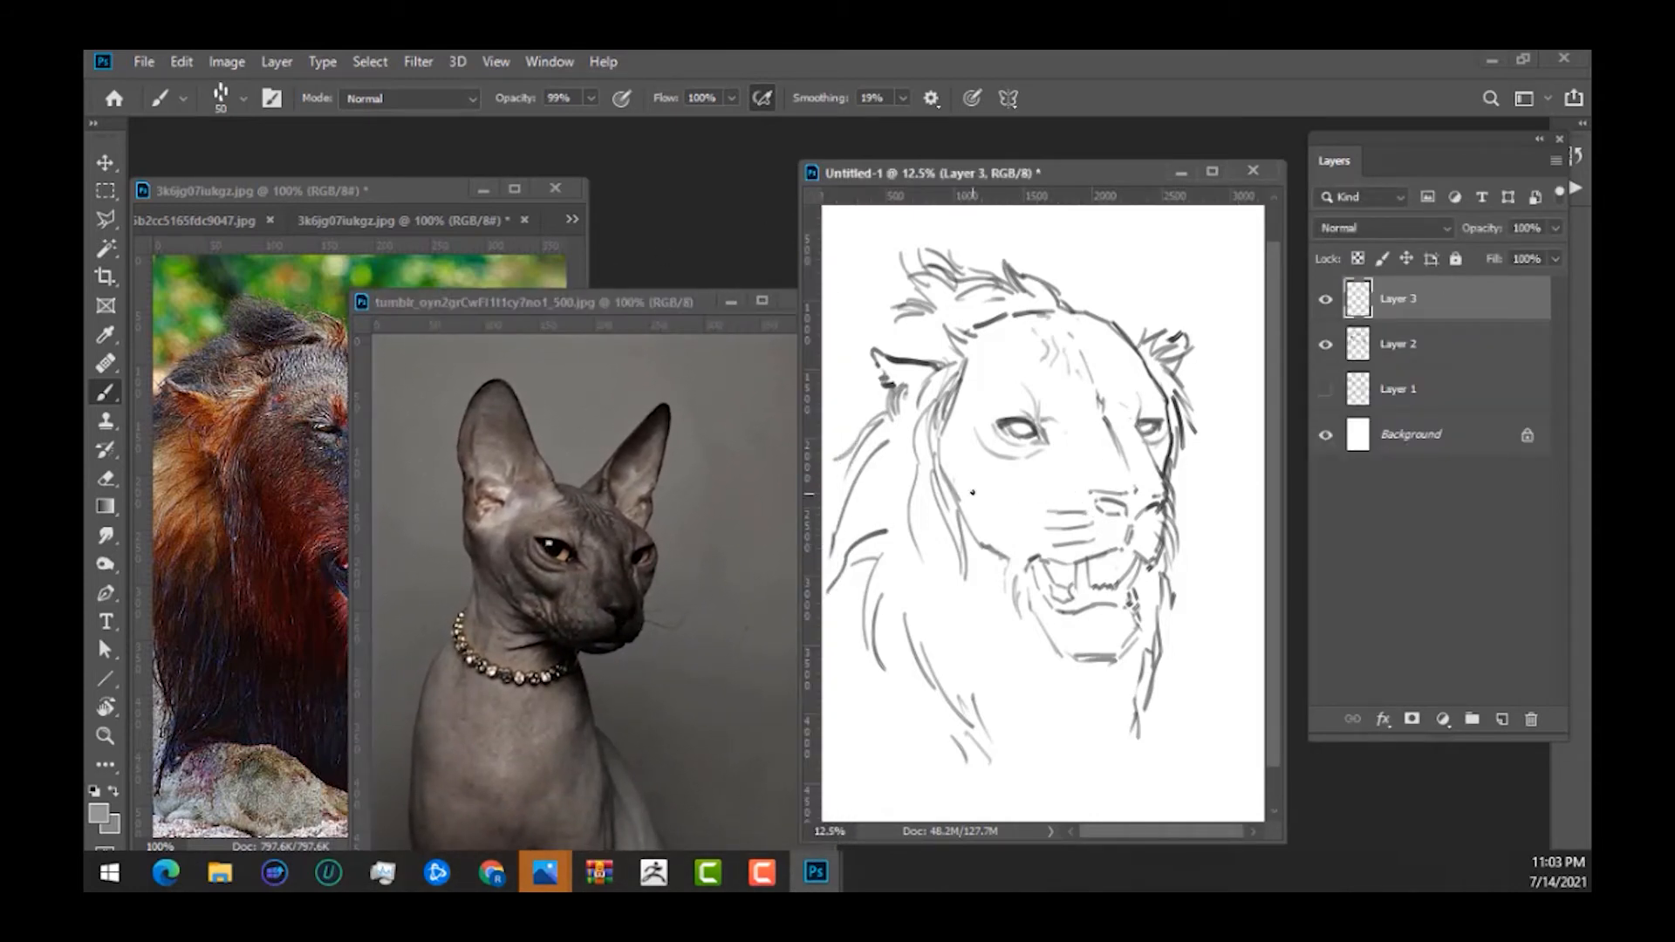
left_click_drag(973, 494, 1030, 531)
mouse_move(972, 496)
left_mouse_down()
mouse_move(1014, 510)
mouse_move(1055, 486)
mouse_move(1019, 513)
mouse_move(1038, 493)
mouse_move(1016, 509)
mouse_move(956, 462)
left_mouse_up()
mouse_move(998, 514)
left_mouse_down()
mouse_move(1015, 553)
mouse_move(1022, 538)
left_mouse_up()
left_click_drag(1020, 425, 1033, 428)
key("e")
left_click_drag(956, 175, 931, 187)
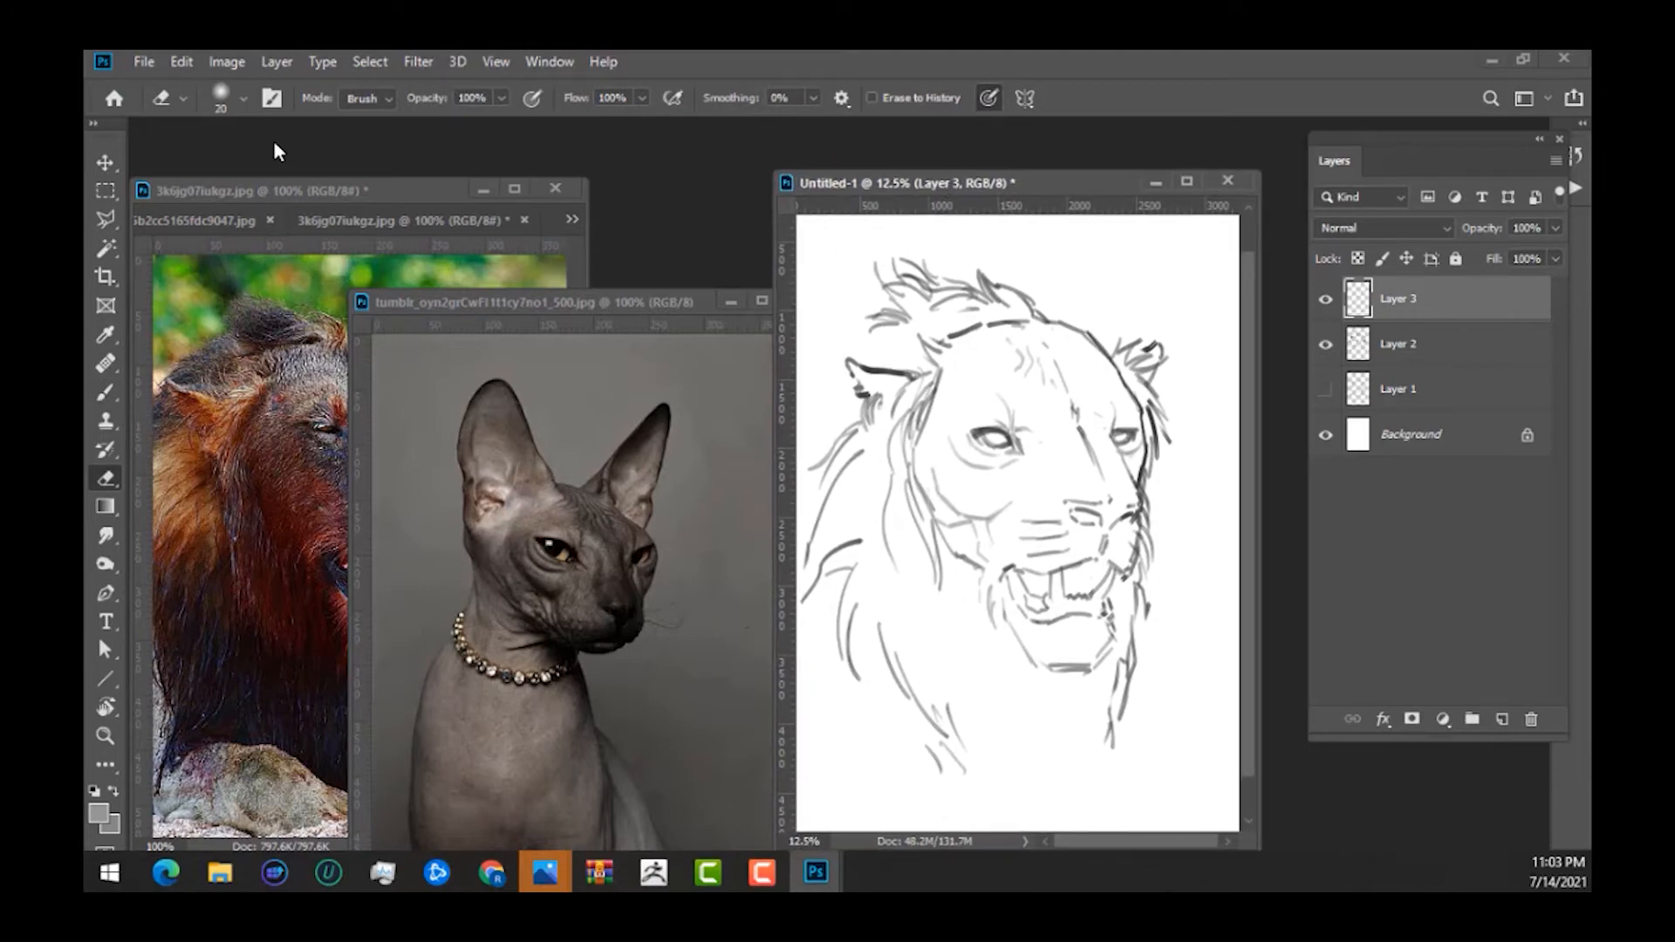
Save the drawing as a layered Photoshop file named vapula concept.
key("ctrl+s")
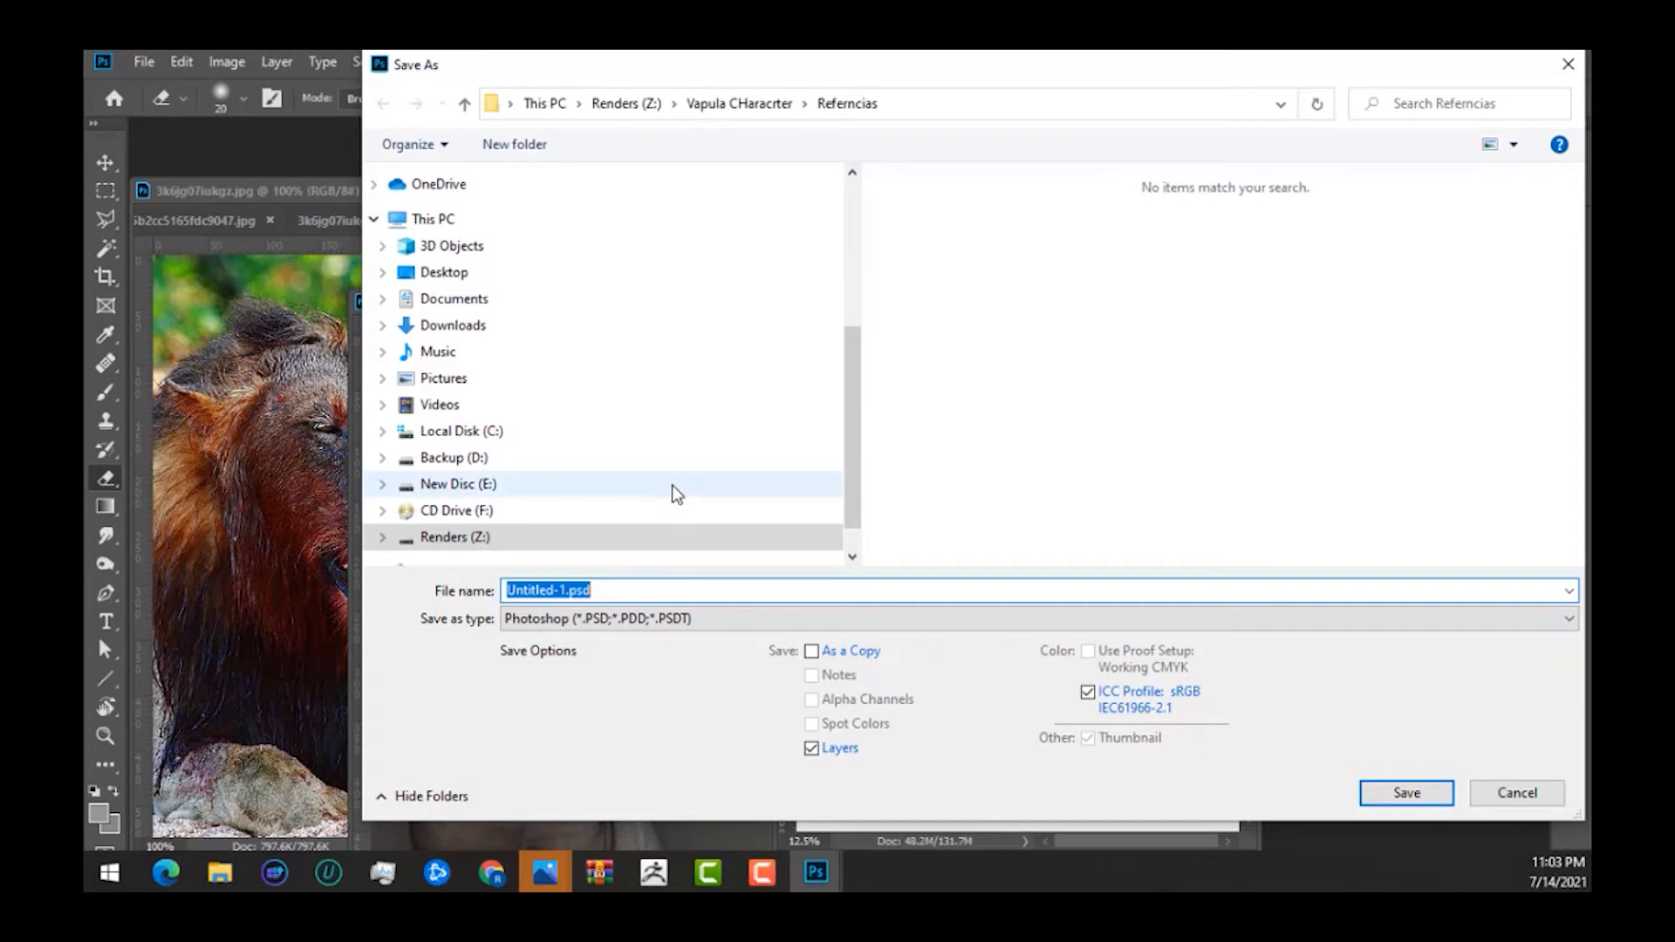
type("vapula concept")
key("Return")
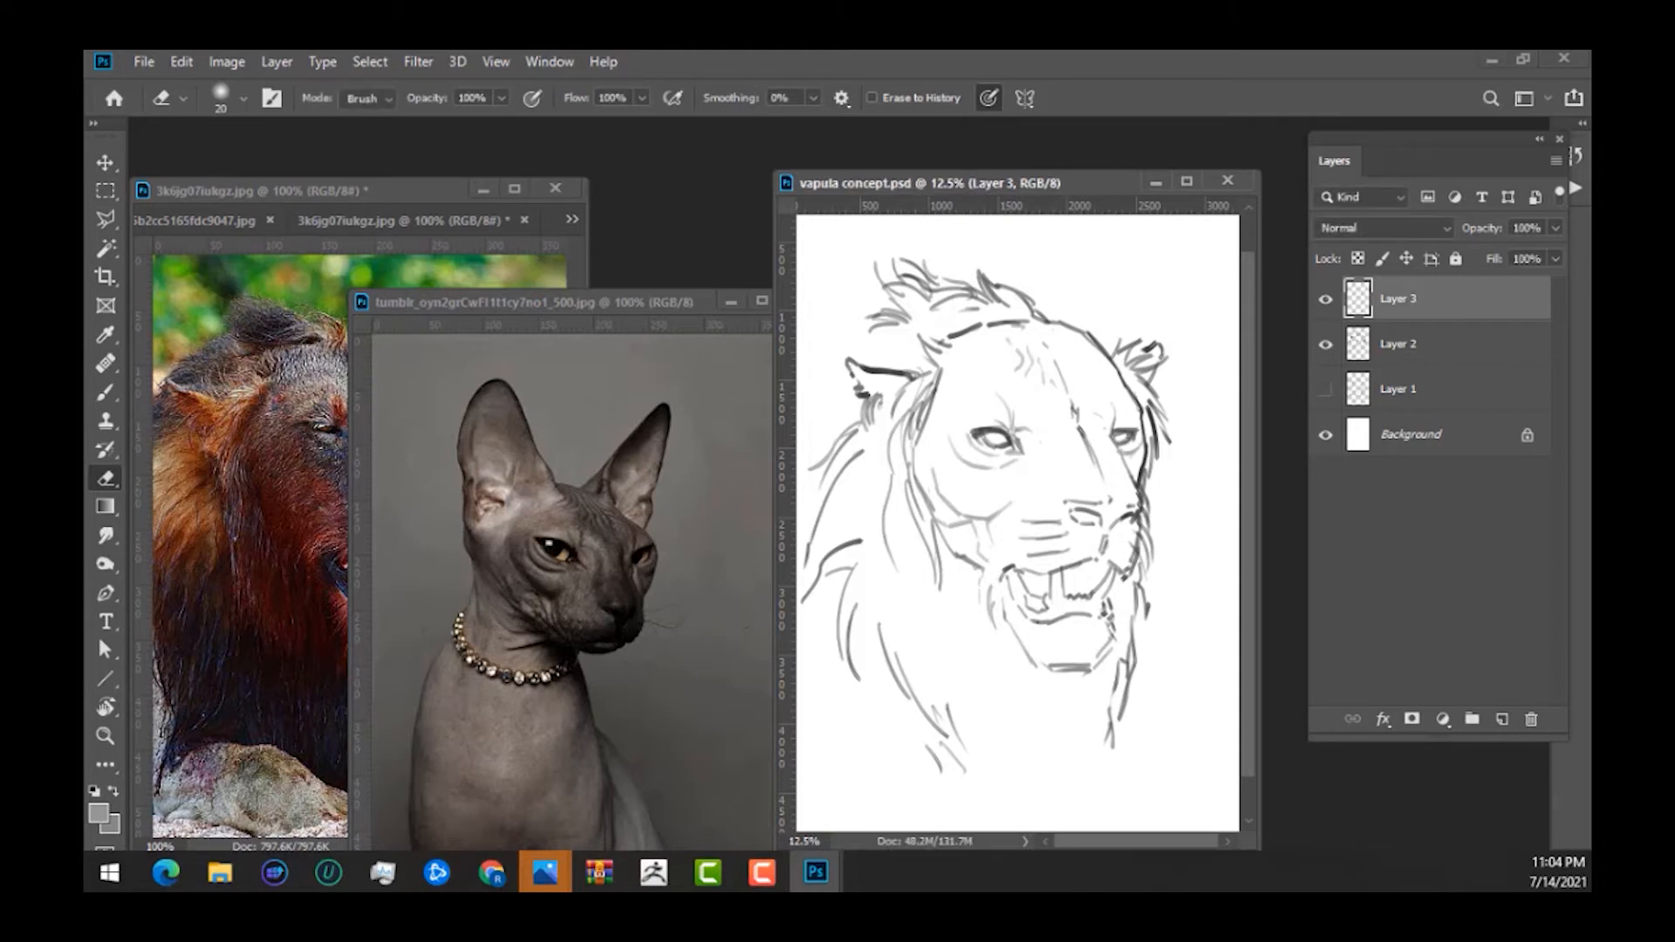
Review the Art Nouveau coral and pearl necklace reference in the browser and return to the lion drawing.
left_click(492, 871)
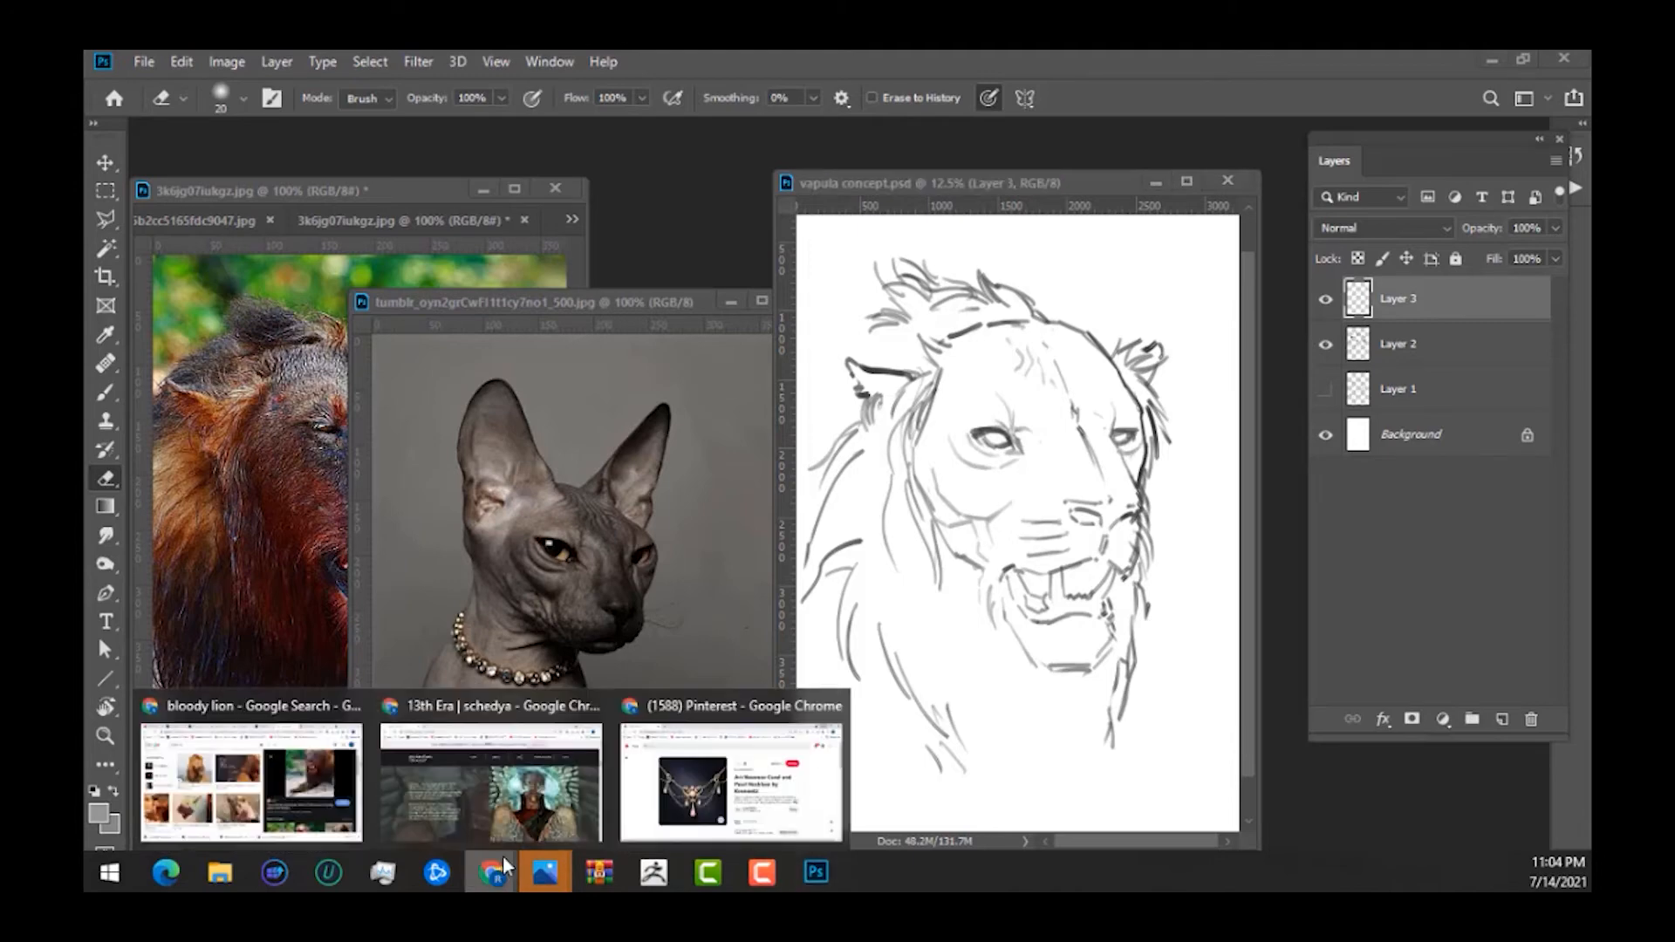
left_click(695, 768)
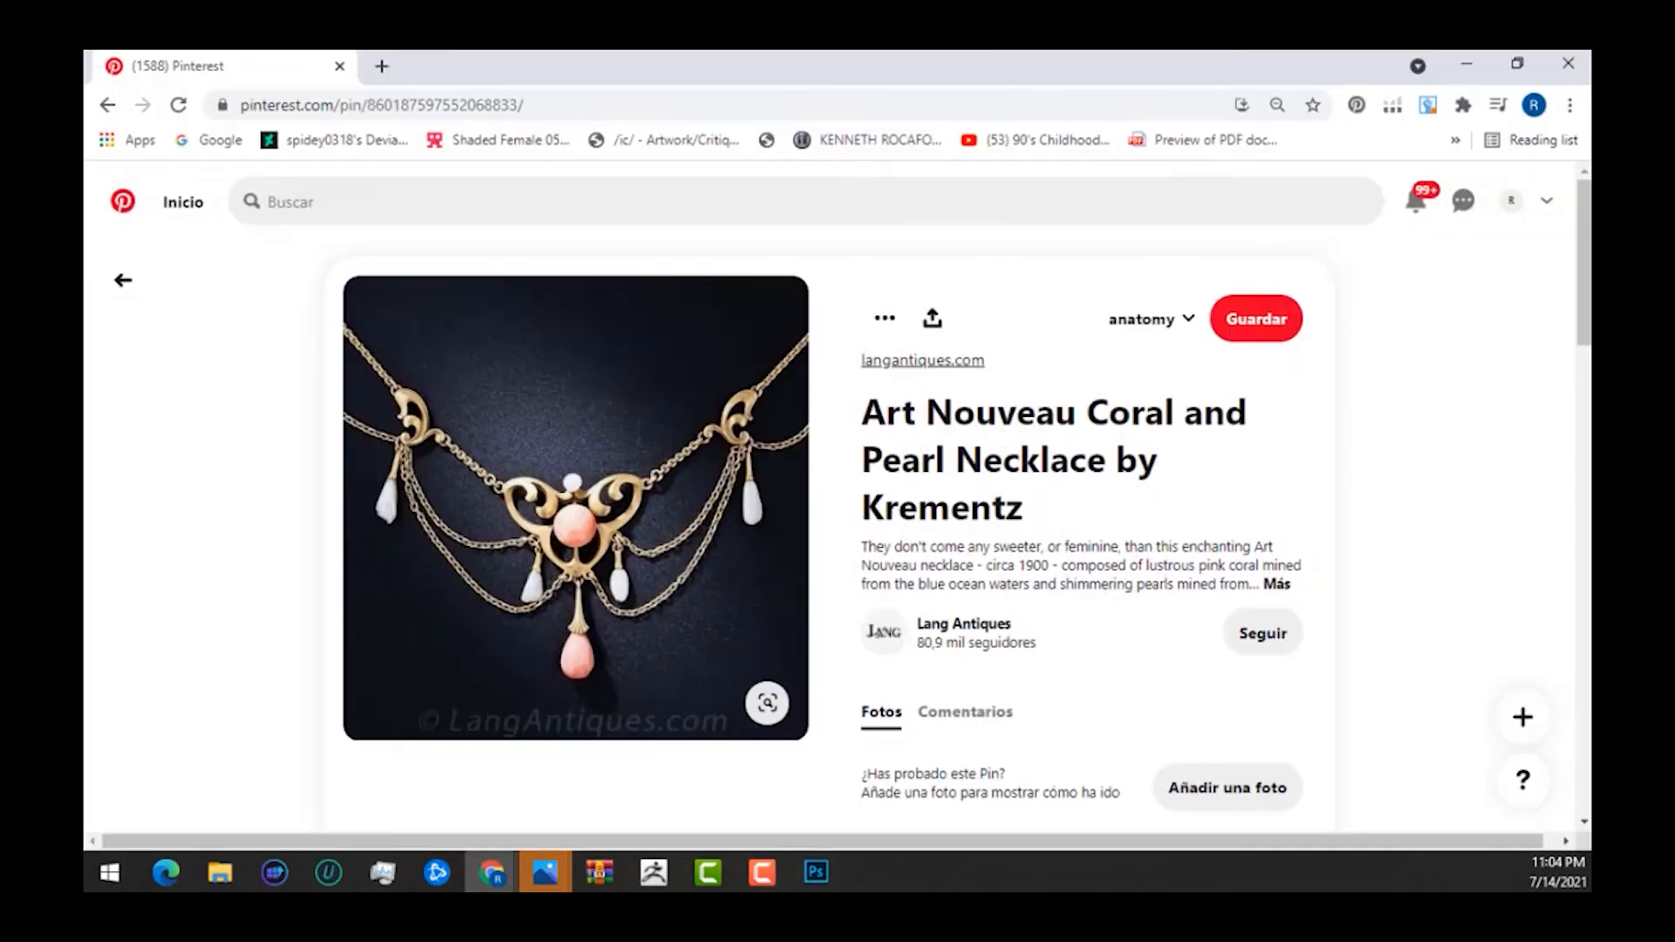
double_click(841, 73)
left_click_drag(1030, 51, 1030, 0)
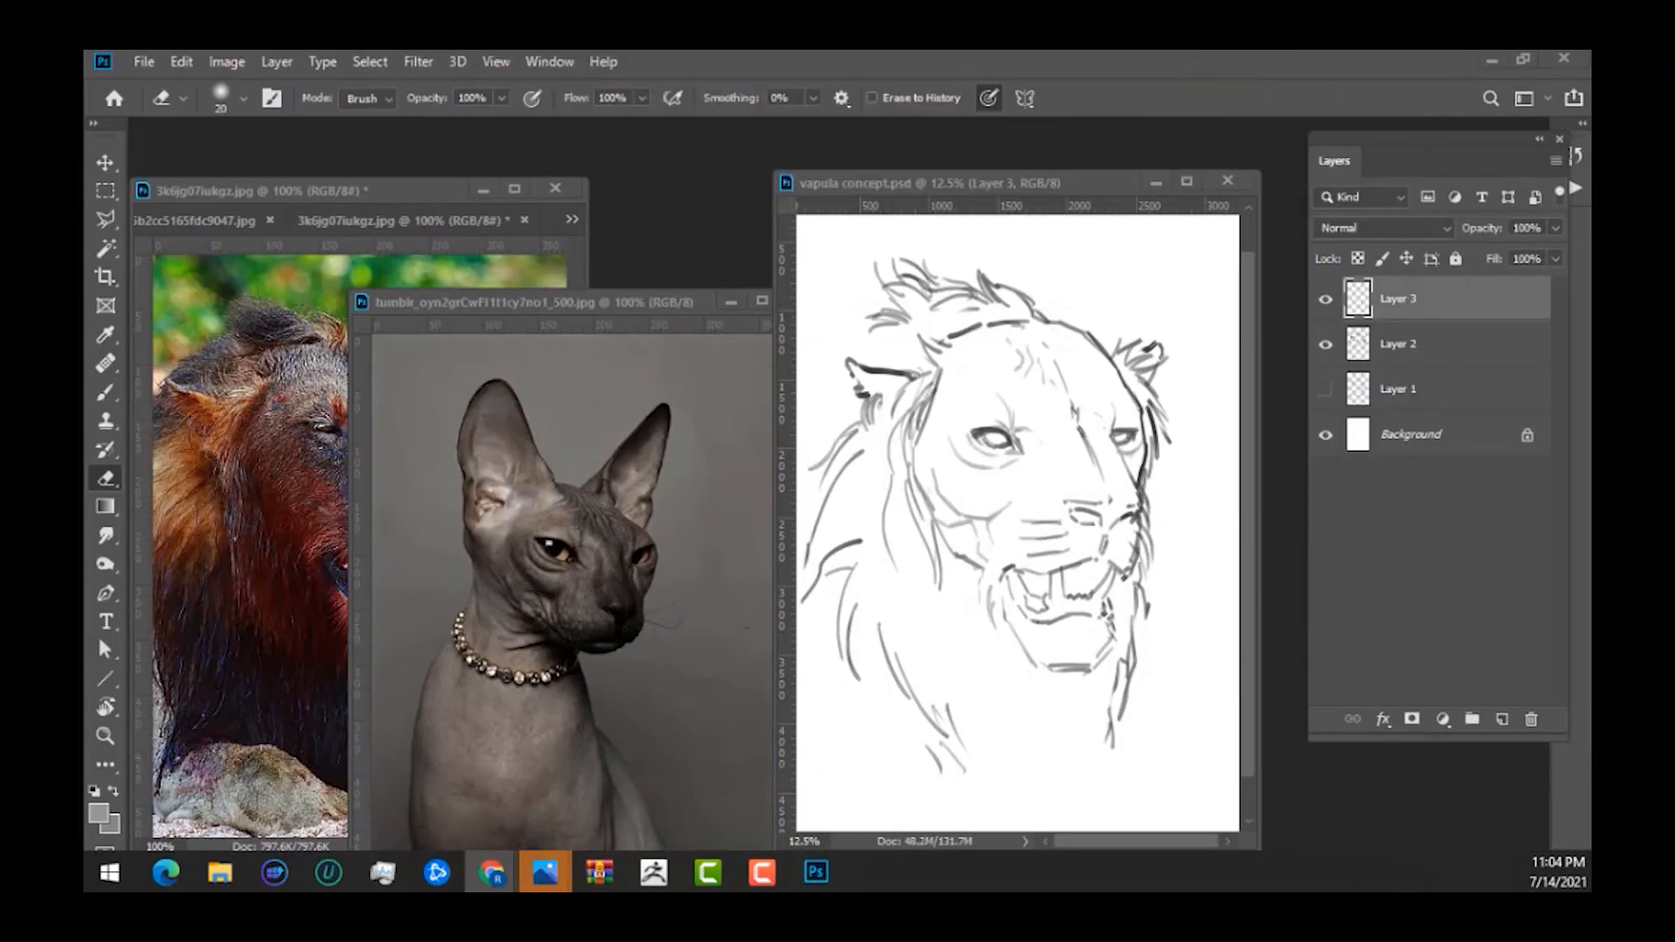
left_click(999, 521)
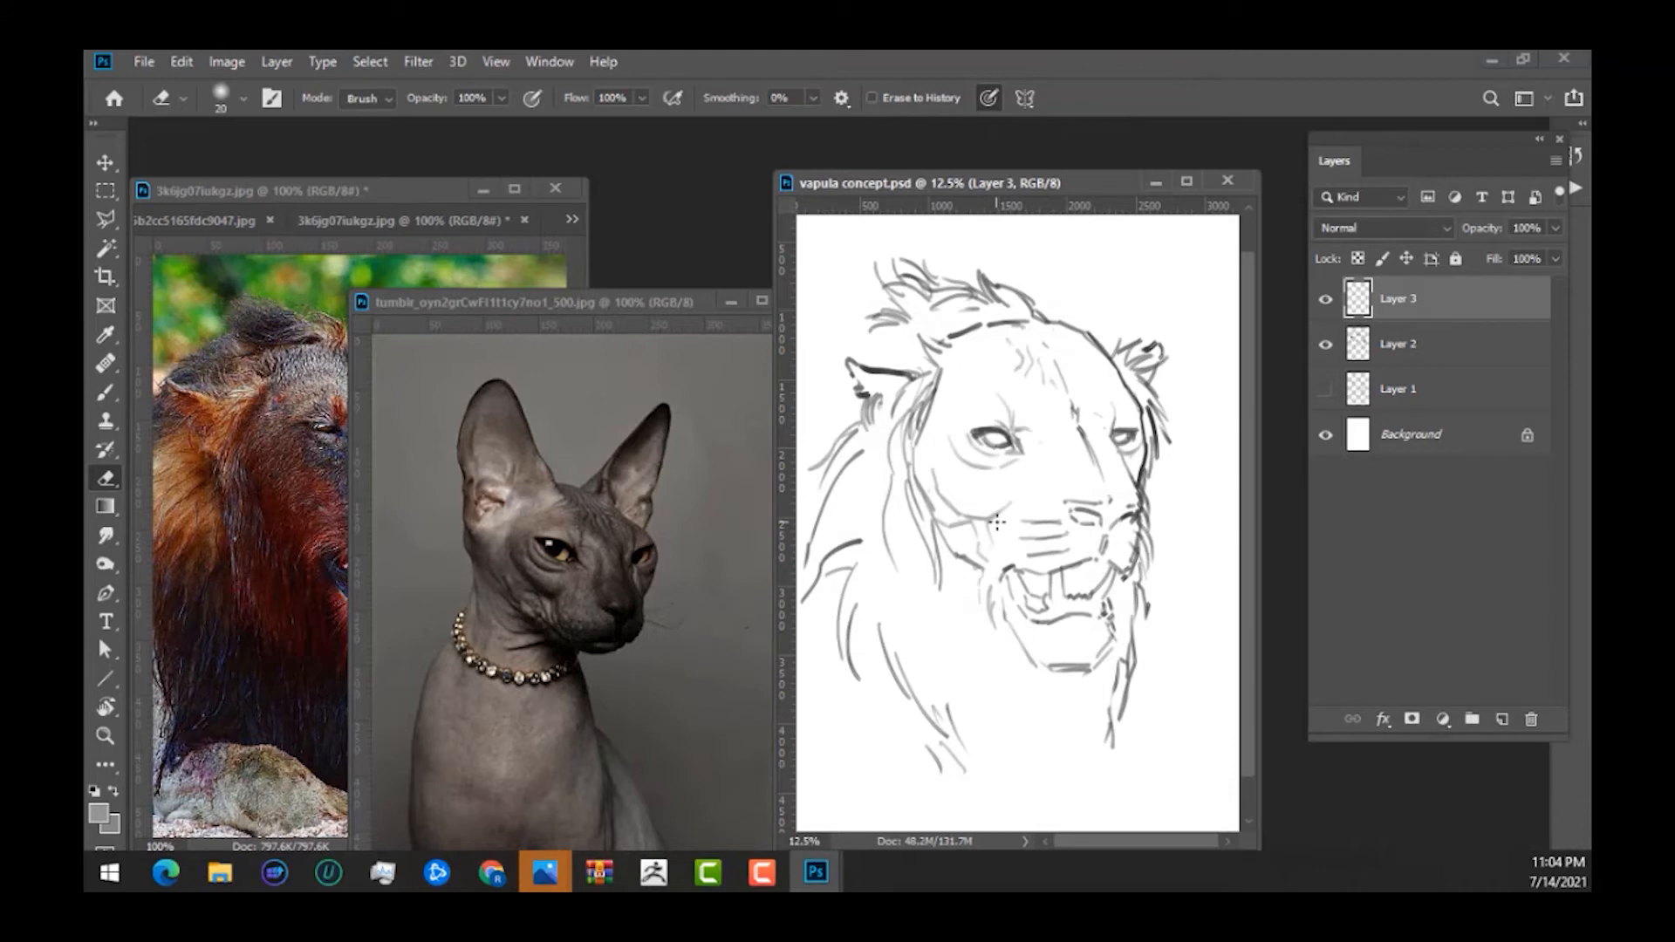
left_click_drag(962, 411, 996, 349)
key("alt+Tab")
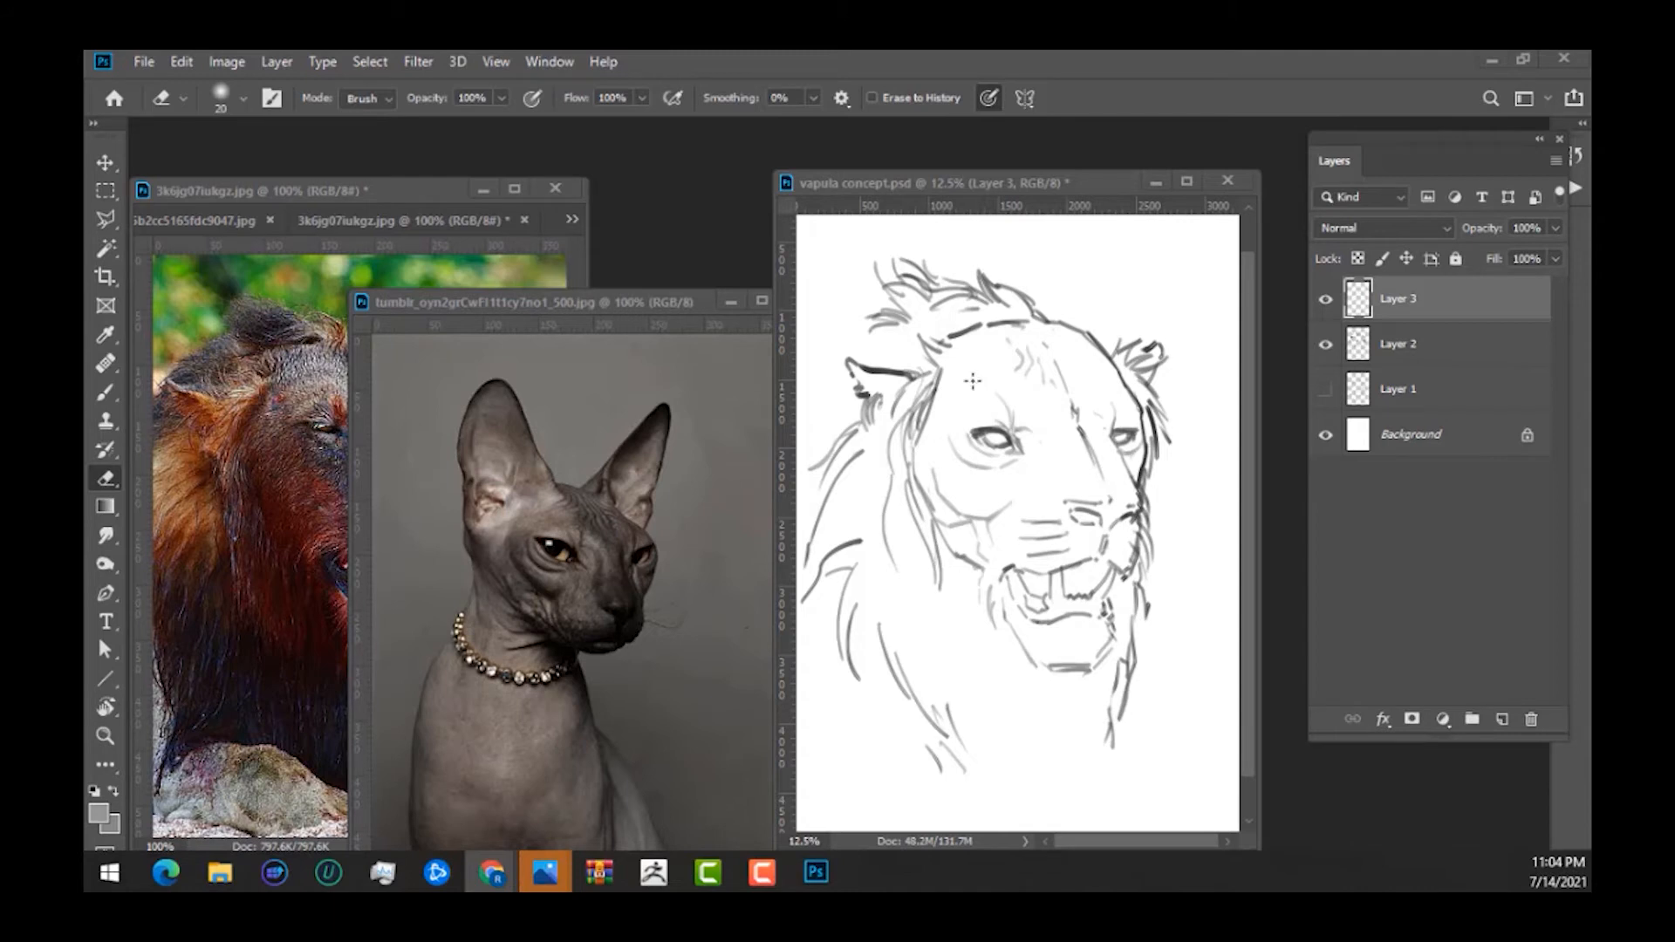
left_click(1016, 419)
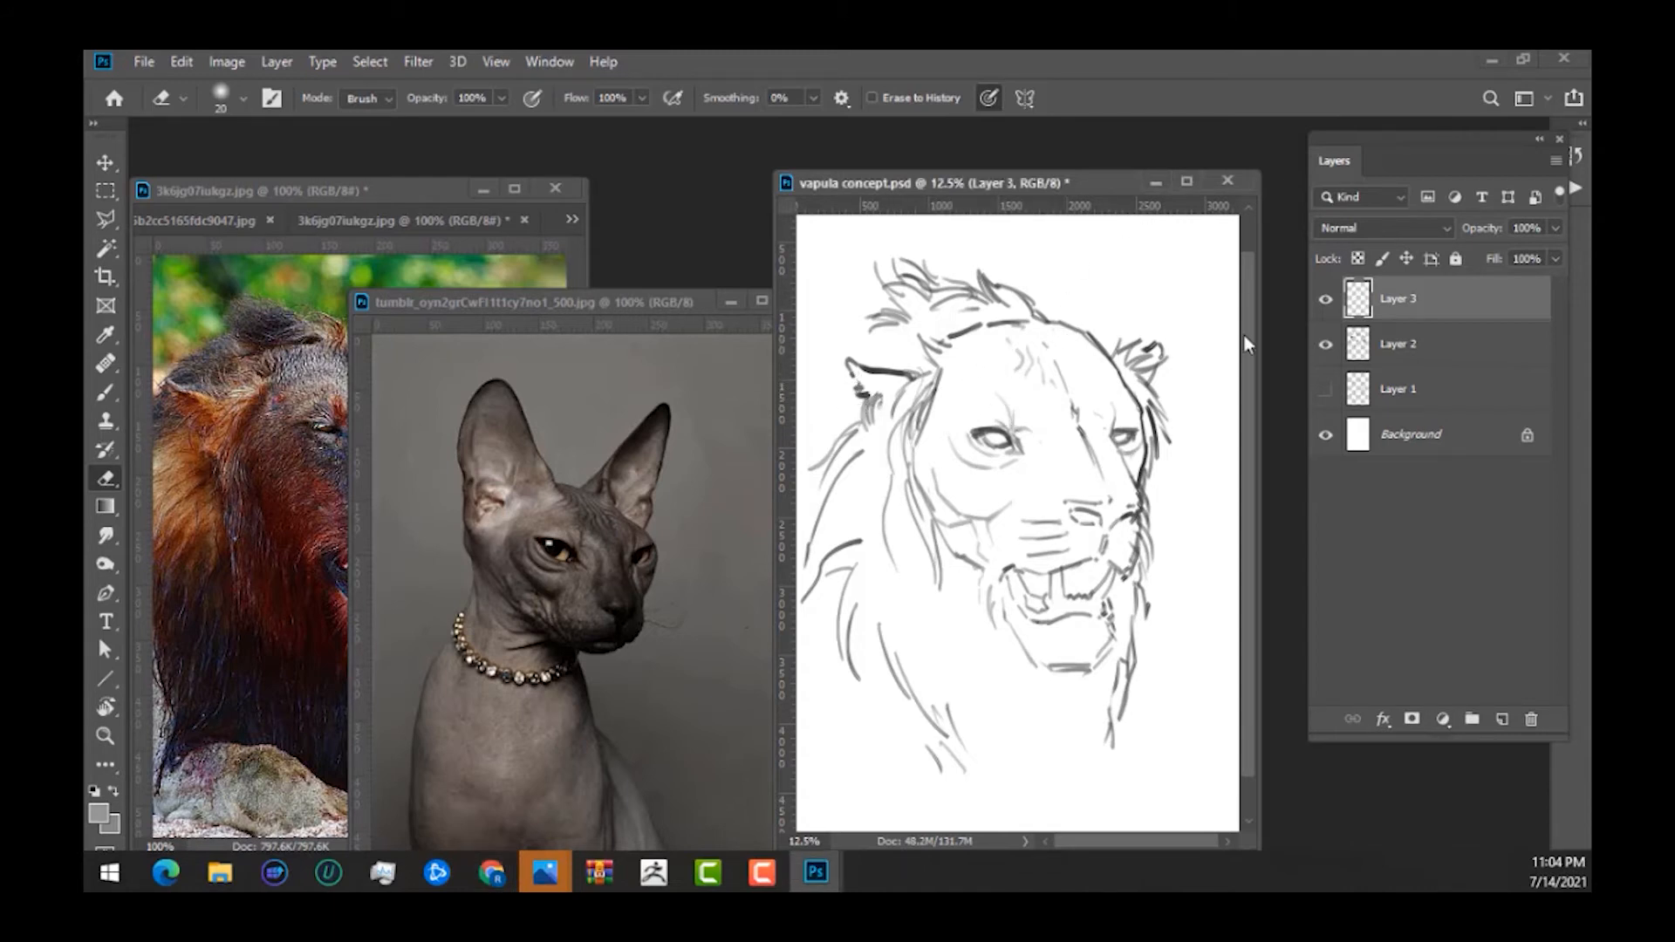
Brush an earring onto the near ear on Layer 3, with a ring, a hanging chain and a cluster of small round beads.
key("b")
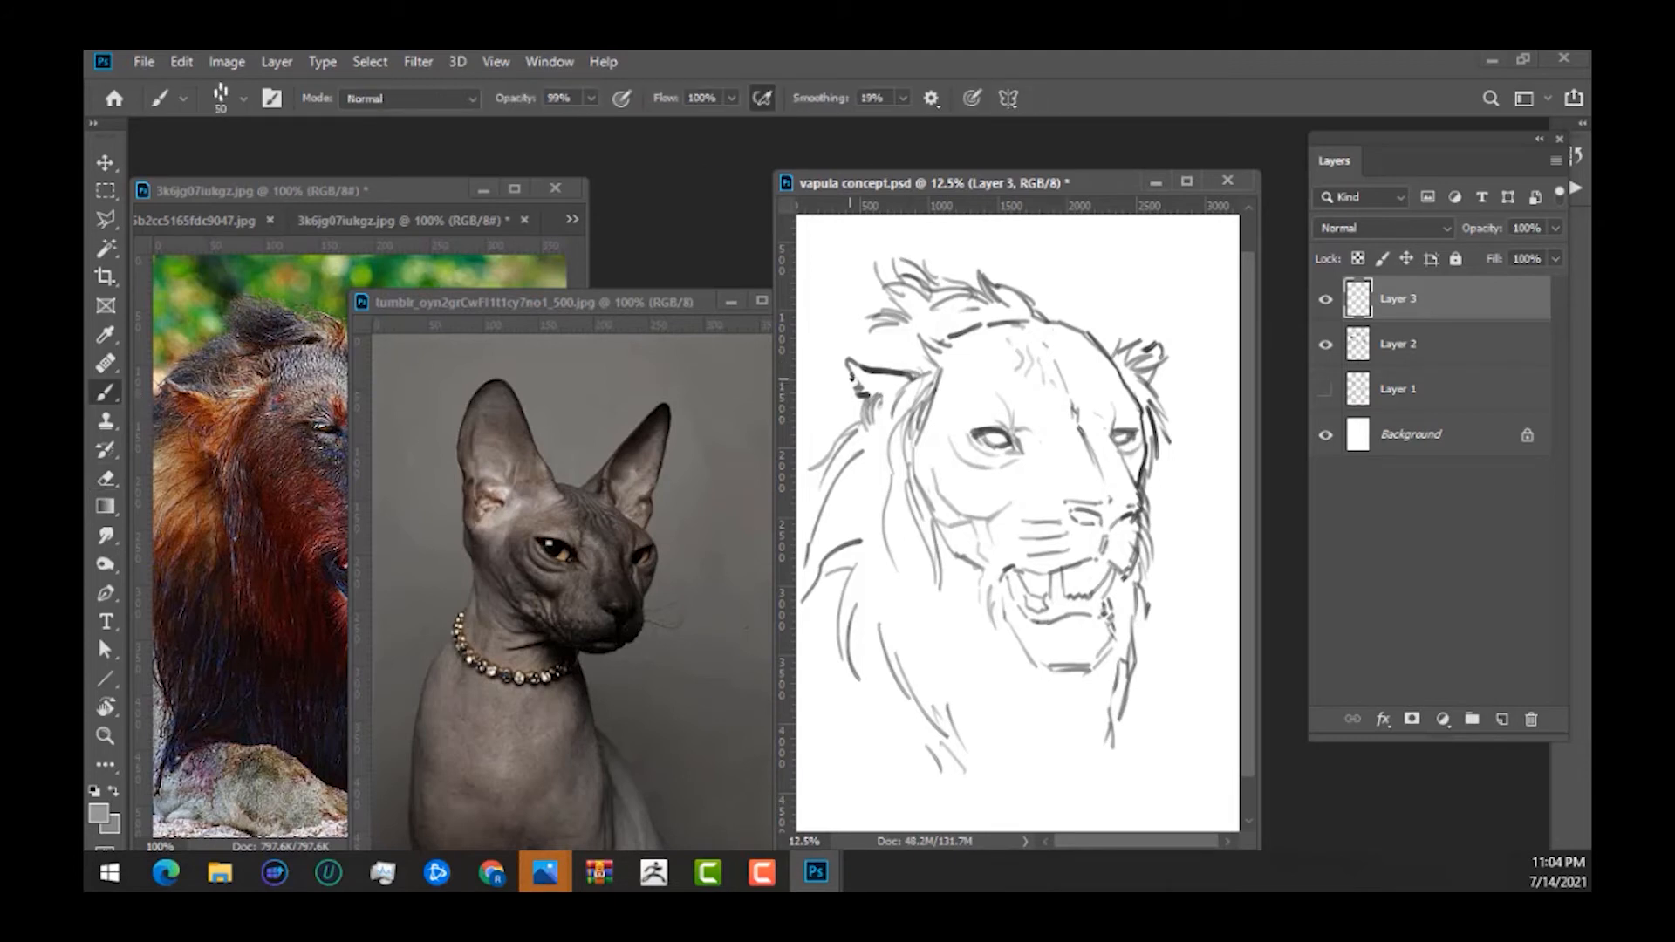
mouse_move(846, 374)
left_mouse_down()
mouse_move(863, 409)
mouse_move(873, 390)
mouse_move(855, 413)
mouse_move(846, 376)
left_mouse_up()
left_click(1325, 300)
left_click(1327, 300)
left_click_drag(850, 427, 844, 495)
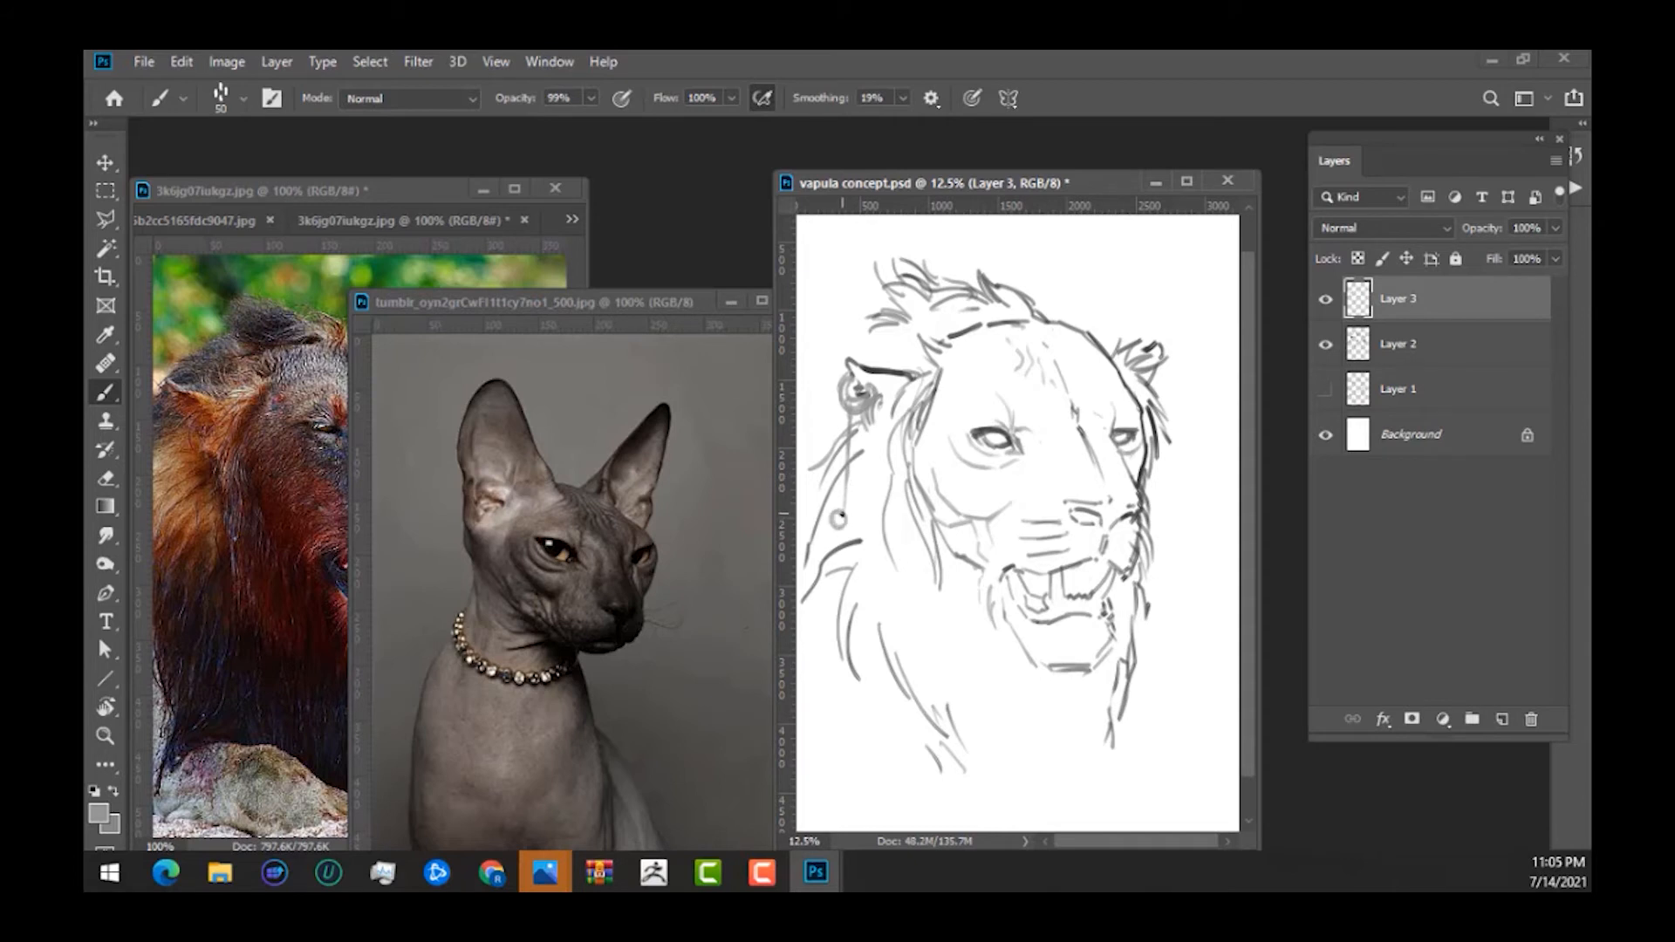
left_click_drag(849, 513, 853, 534)
left_click(491, 873)
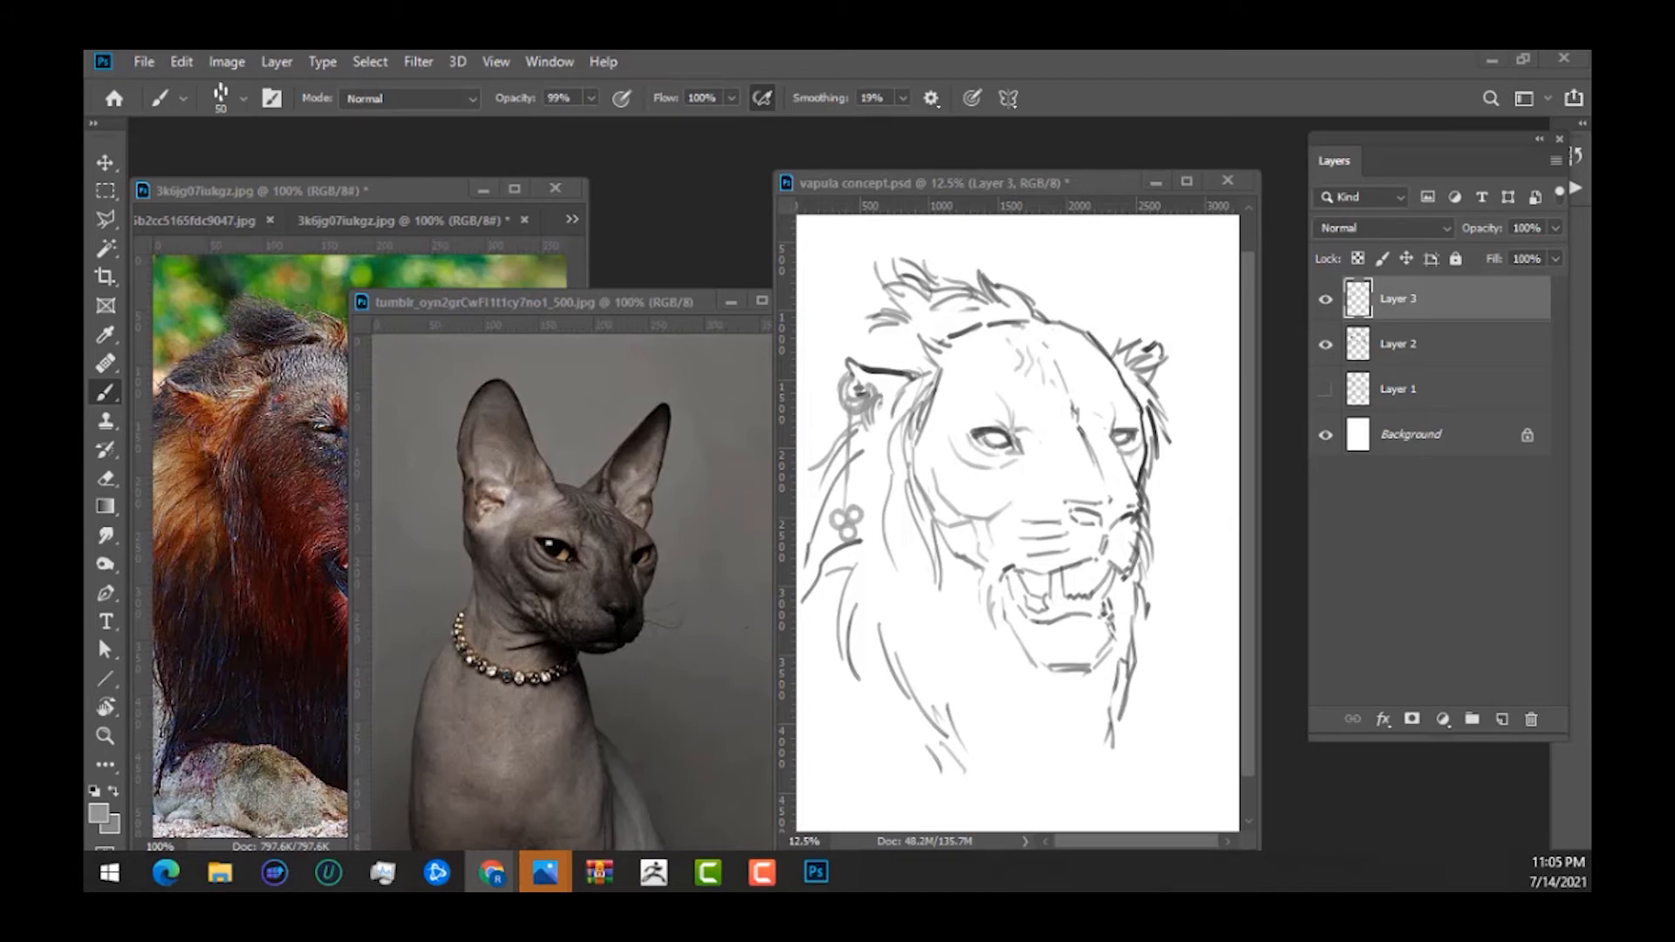
left_click(846, 506)
left_click(853, 525)
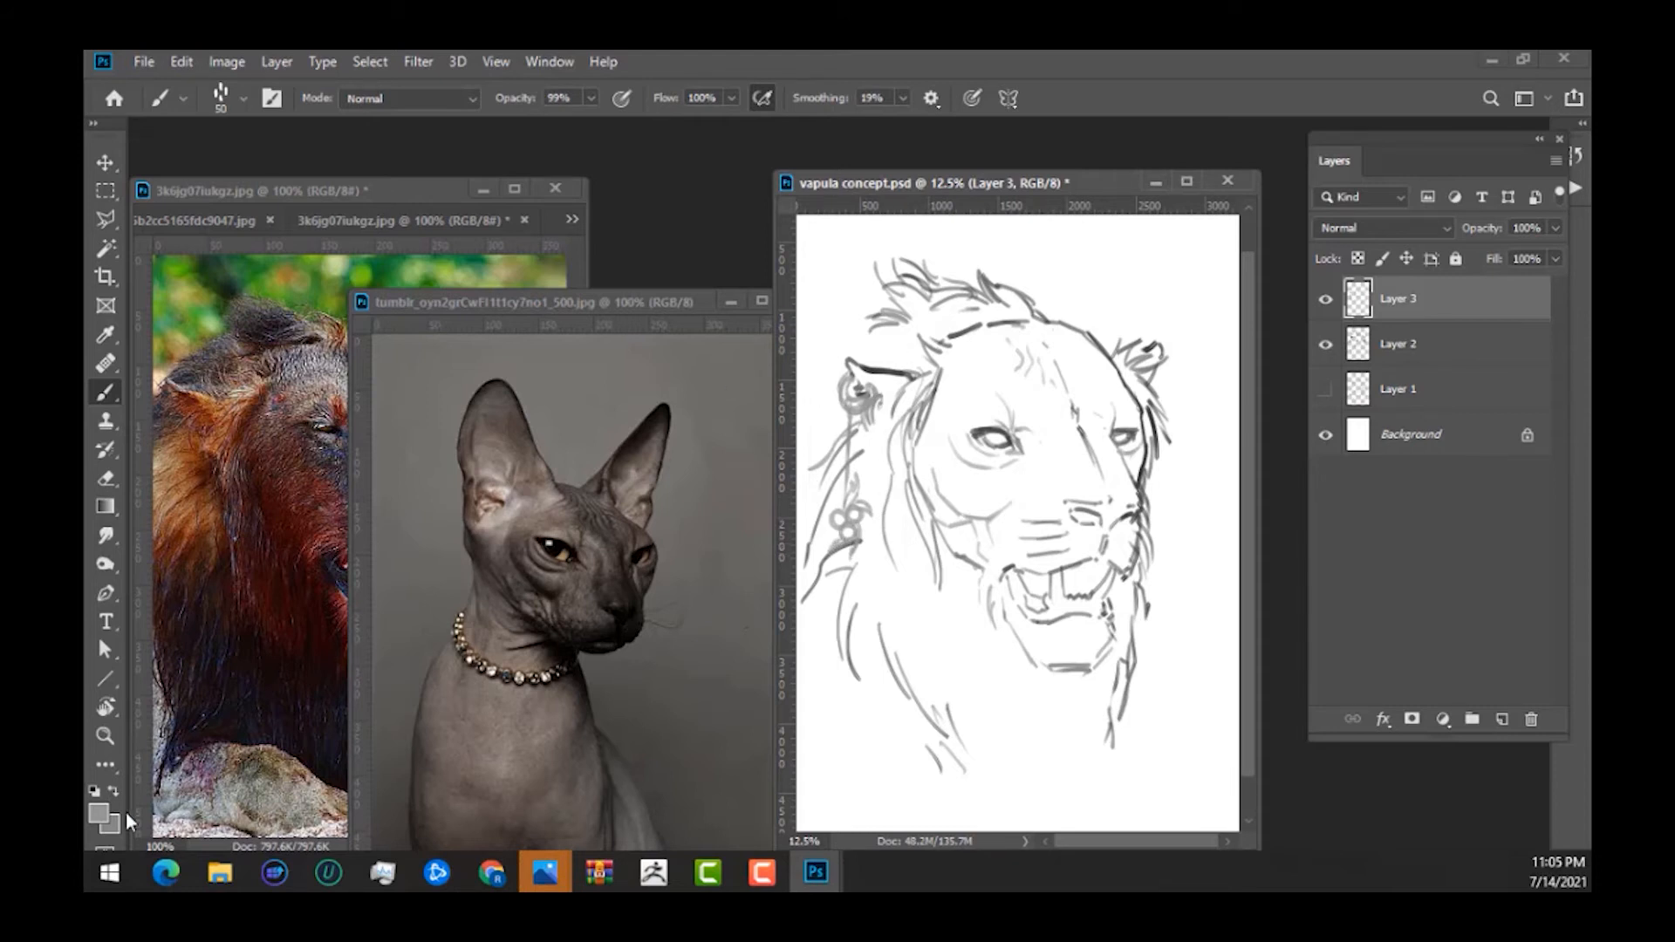
Set the foreground colour to 505050 and draw a second, shorter strand with a dark round bead on the near earring.
key("i")
left_click(100, 813)
left_click(984, 419)
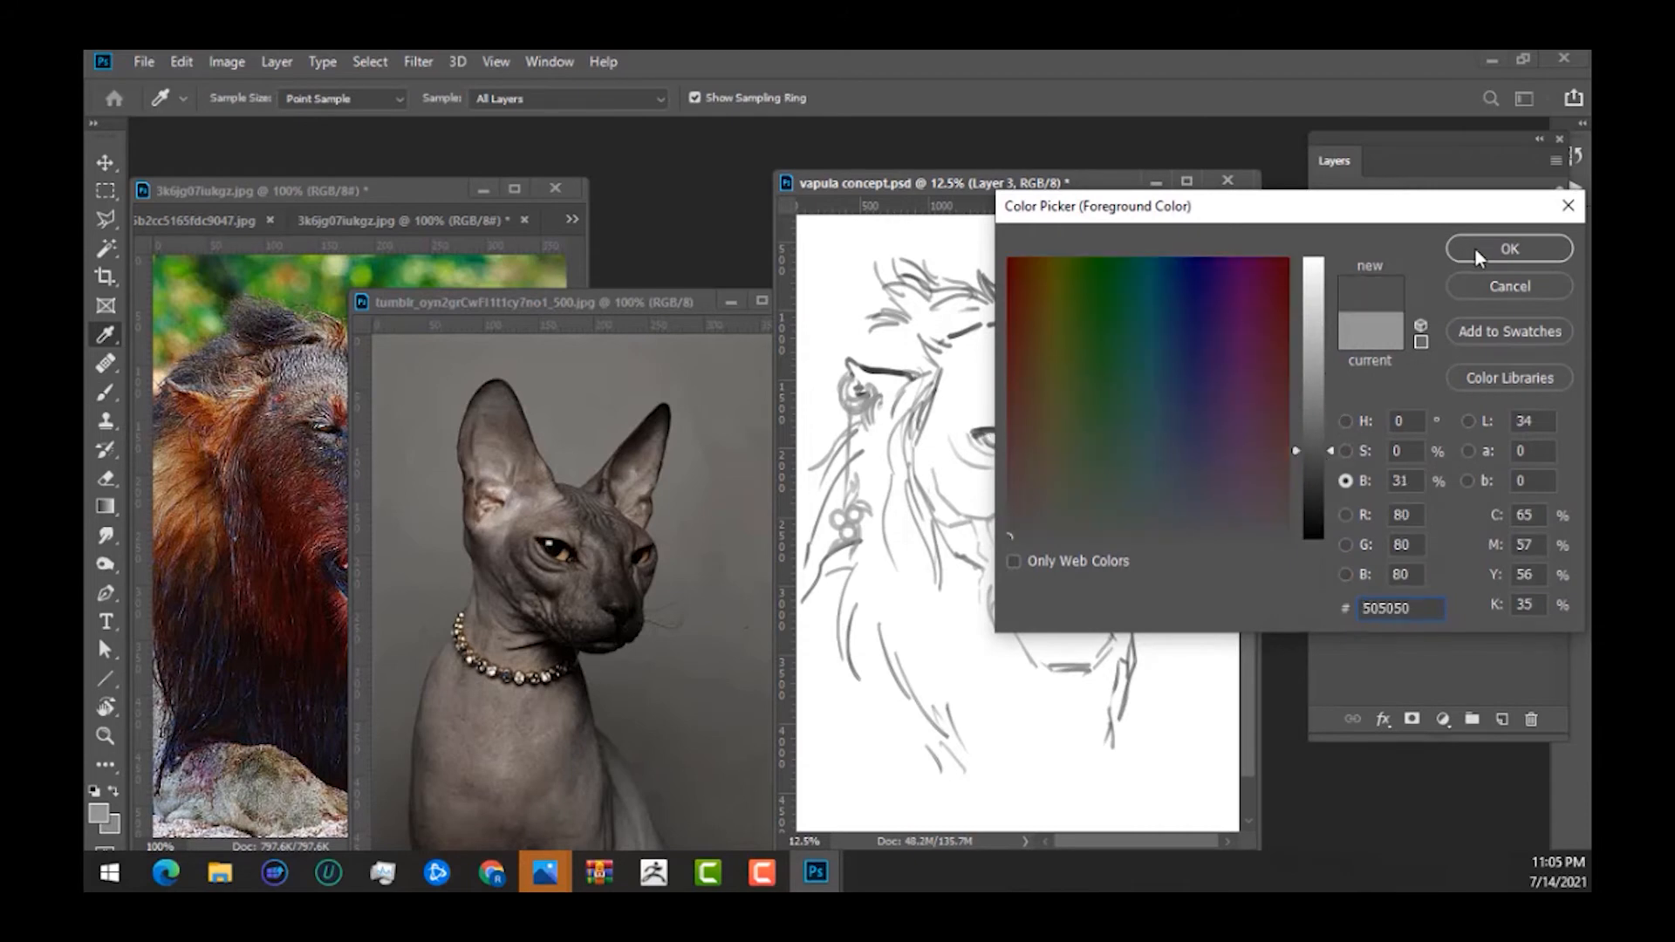
left_click(1508, 249)
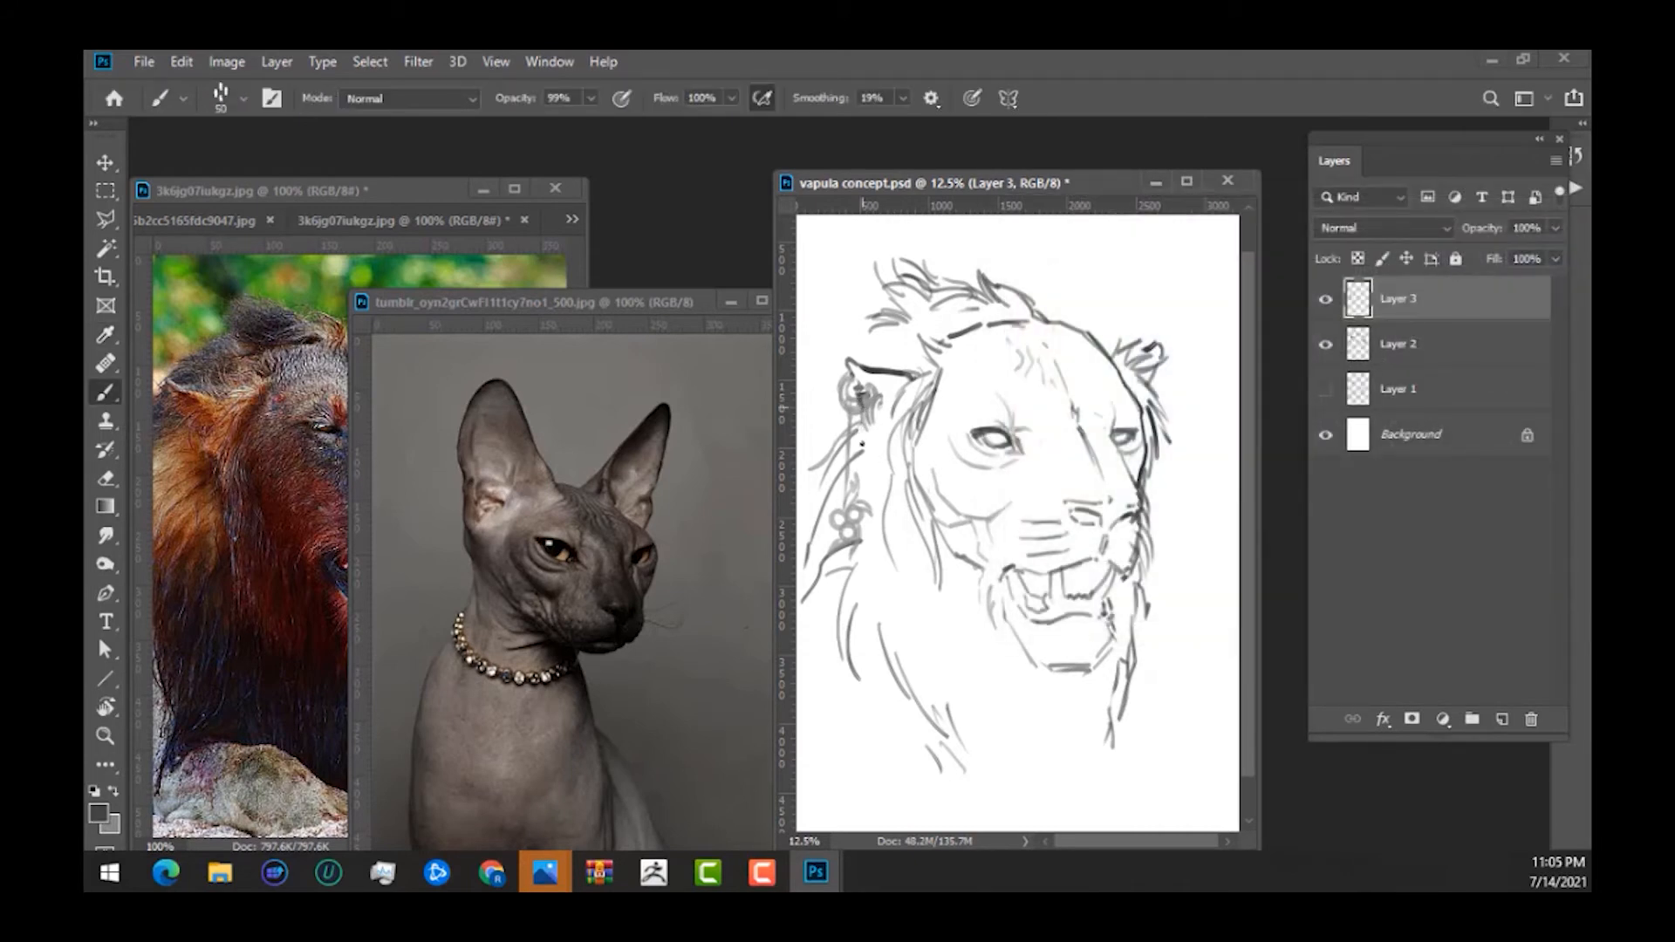
left_click_drag(862, 445, 862, 450)
Draw matching jewellery on the far ear, with rings around the ear and a hanging strand ending in small round beads.
mouse_move(1136, 356)
left_mouse_down()
mouse_move(1131, 335)
mouse_move(1162, 387)
mouse_move(1164, 524)
mouse_move(1155, 513)
left_mouse_up()
left_click_drag(1166, 427, 1170, 441)
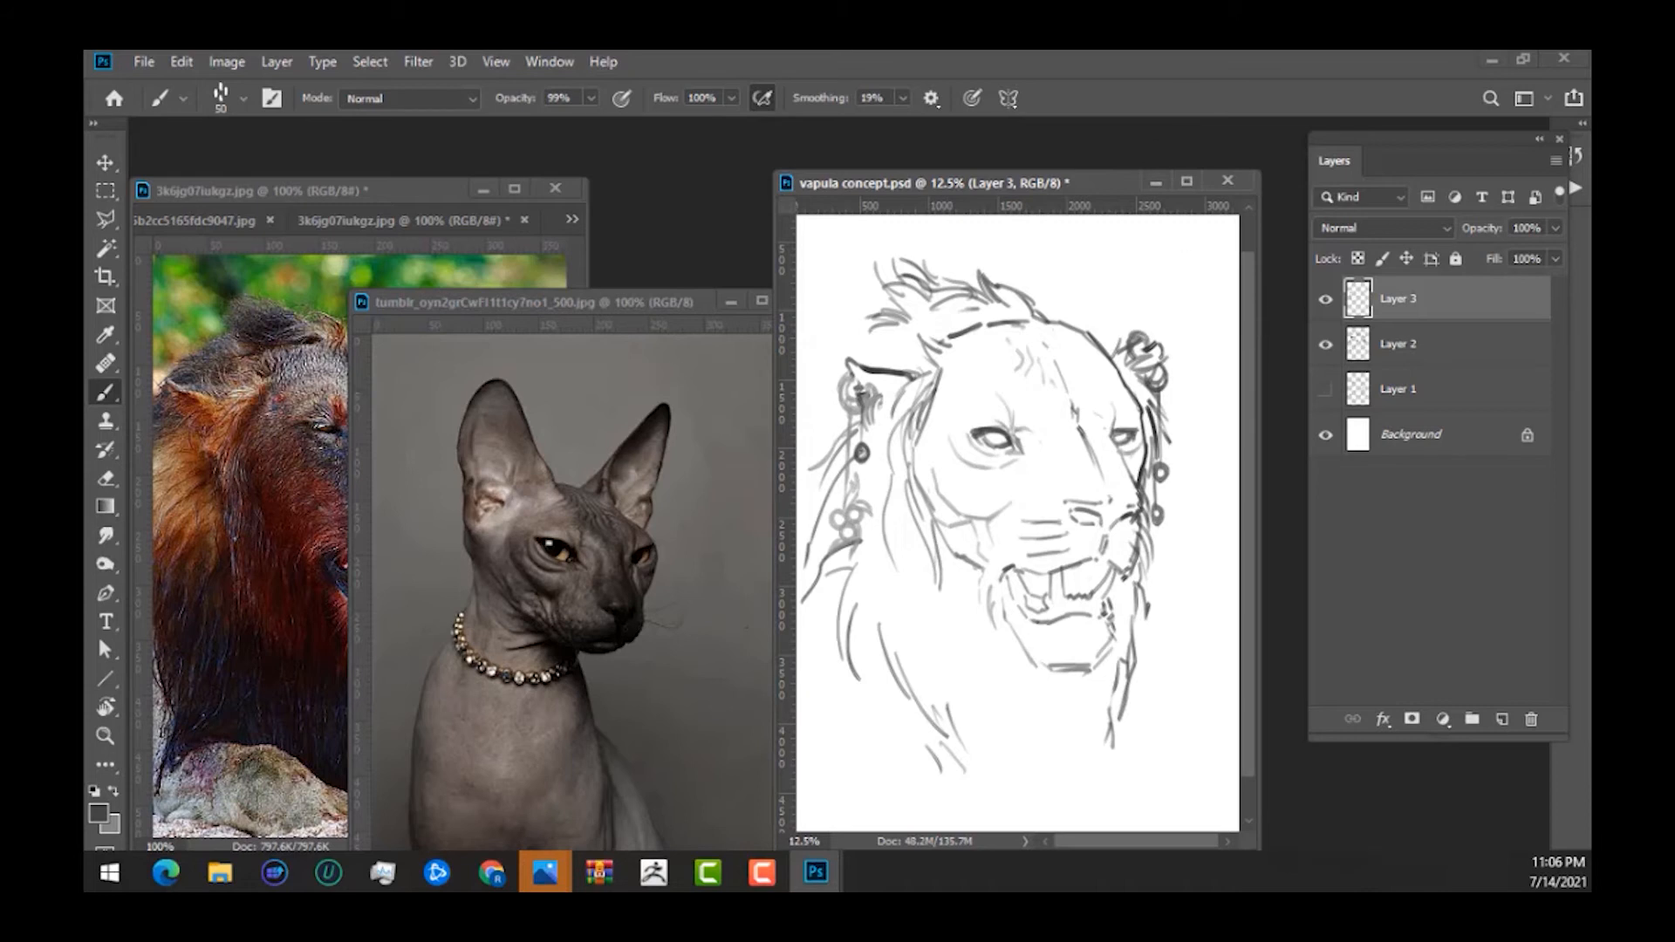
left_click(492, 873)
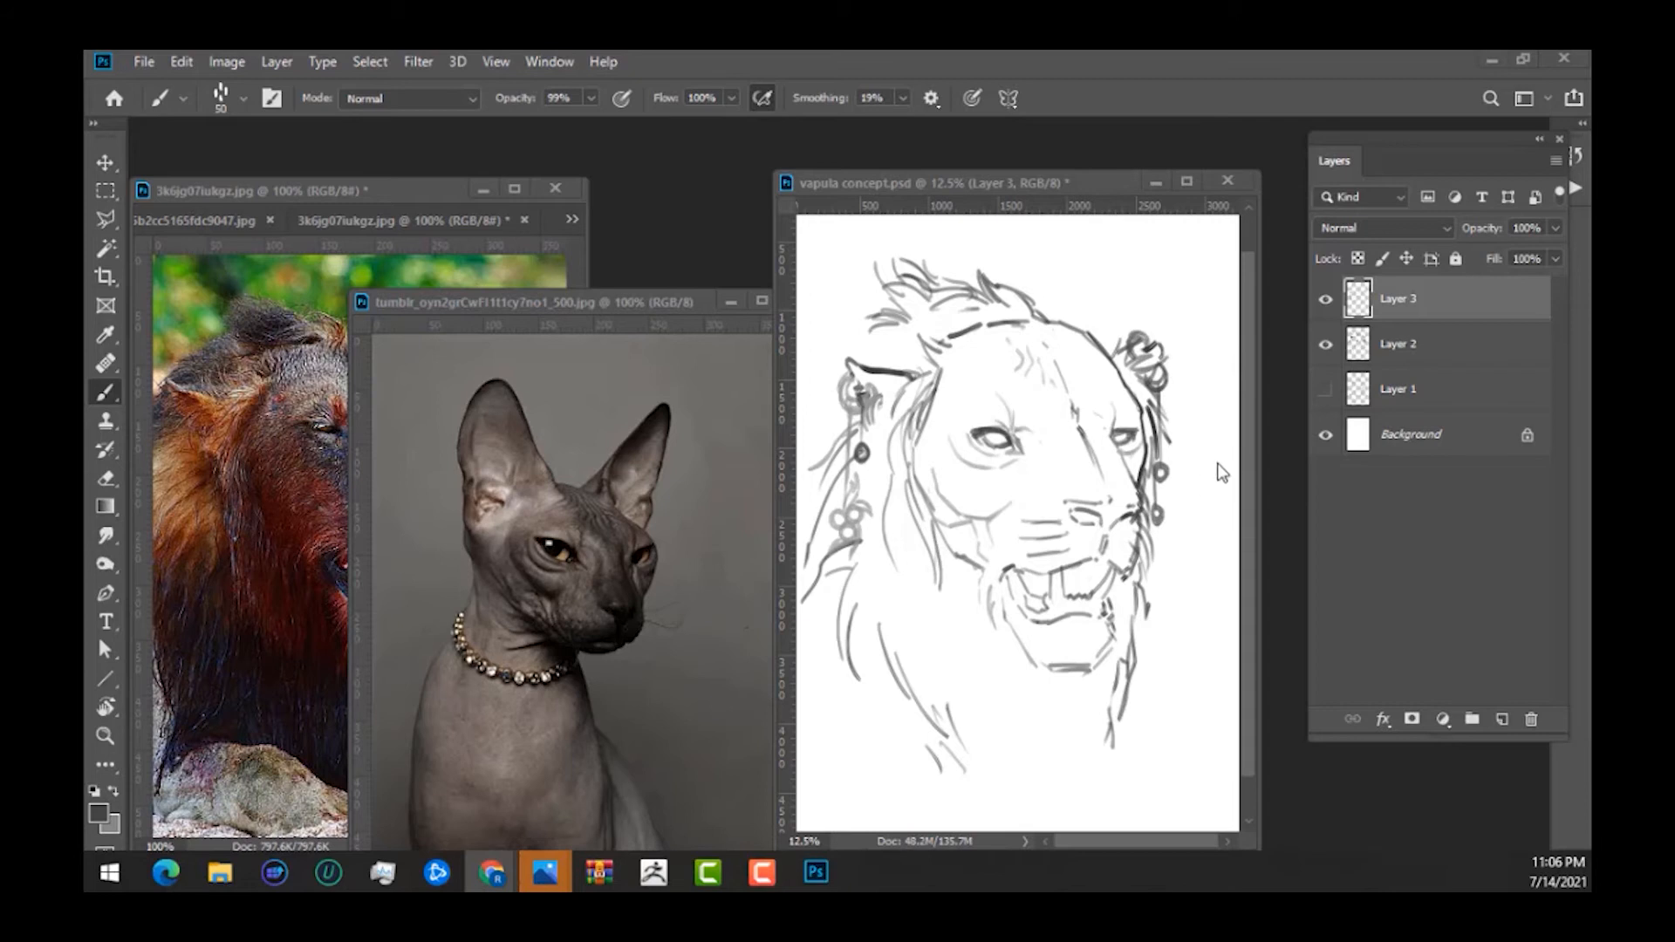
left_click(1162, 390)
left_click_drag(1159, 460, 1166, 465)
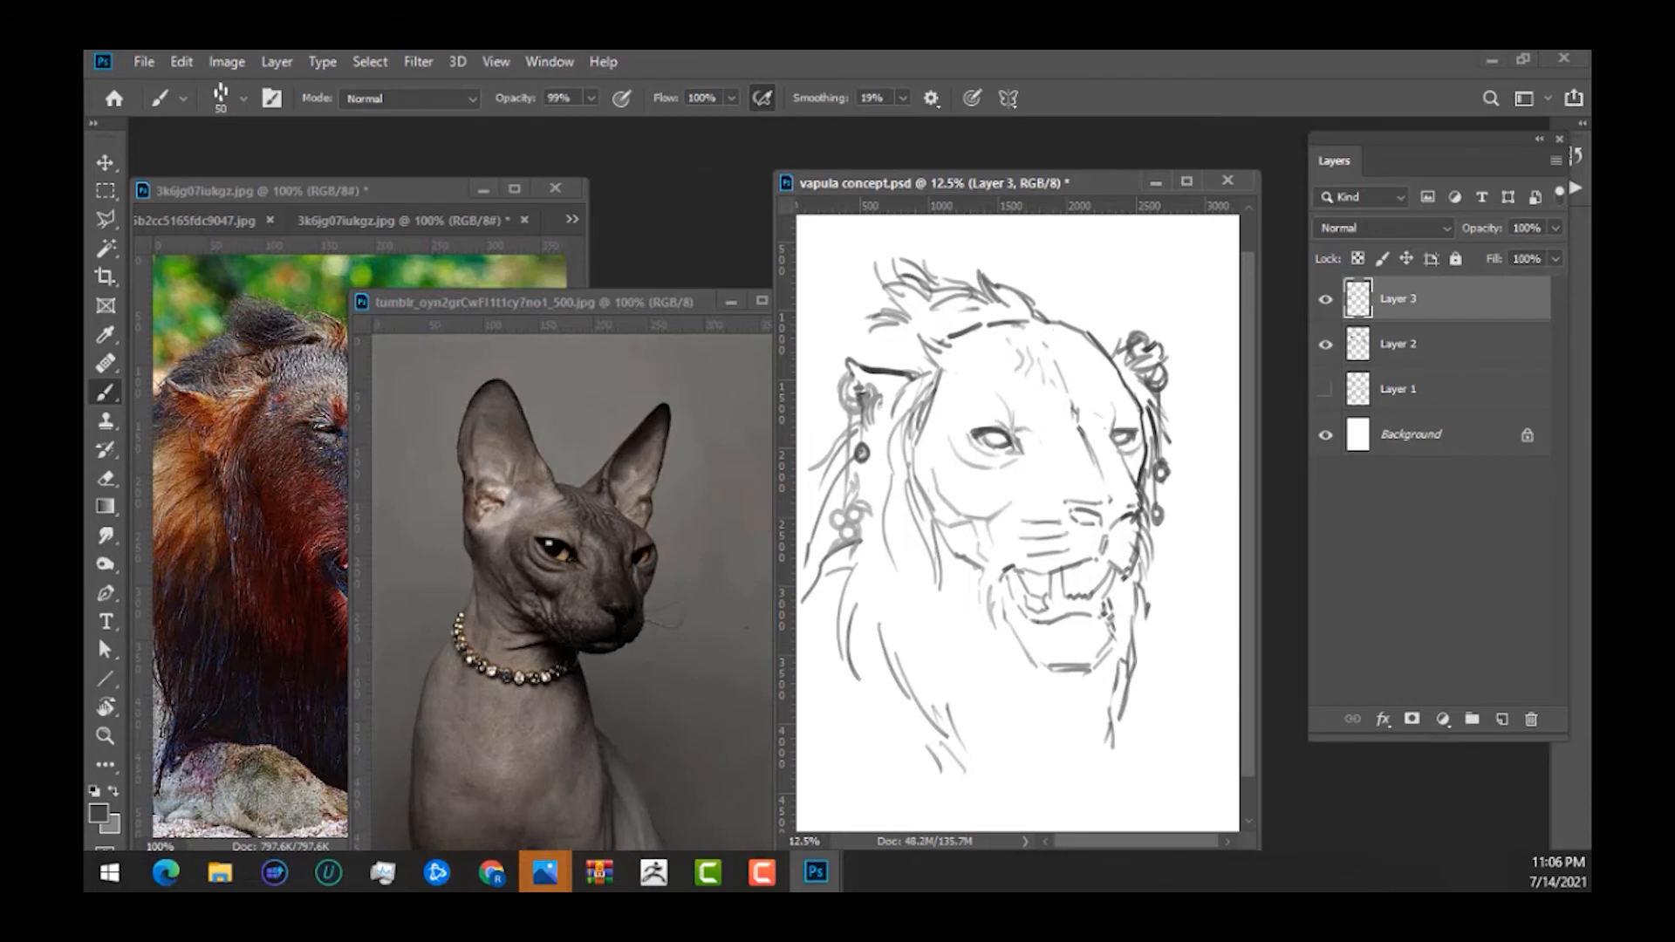
Draw a flared clasp under the chin with three beaded strands hanging from it as a beard ornament.
left_click_drag(1042, 663, 1055, 682)
mouse_move(1039, 653)
left_mouse_down()
mouse_move(1067, 698)
mouse_move(1075, 672)
mouse_move(1068, 702)
mouse_move(1092, 676)
mouse_move(1064, 703)
mouse_move(1091, 702)
mouse_move(1063, 706)
mouse_move(1056, 775)
left_mouse_up()
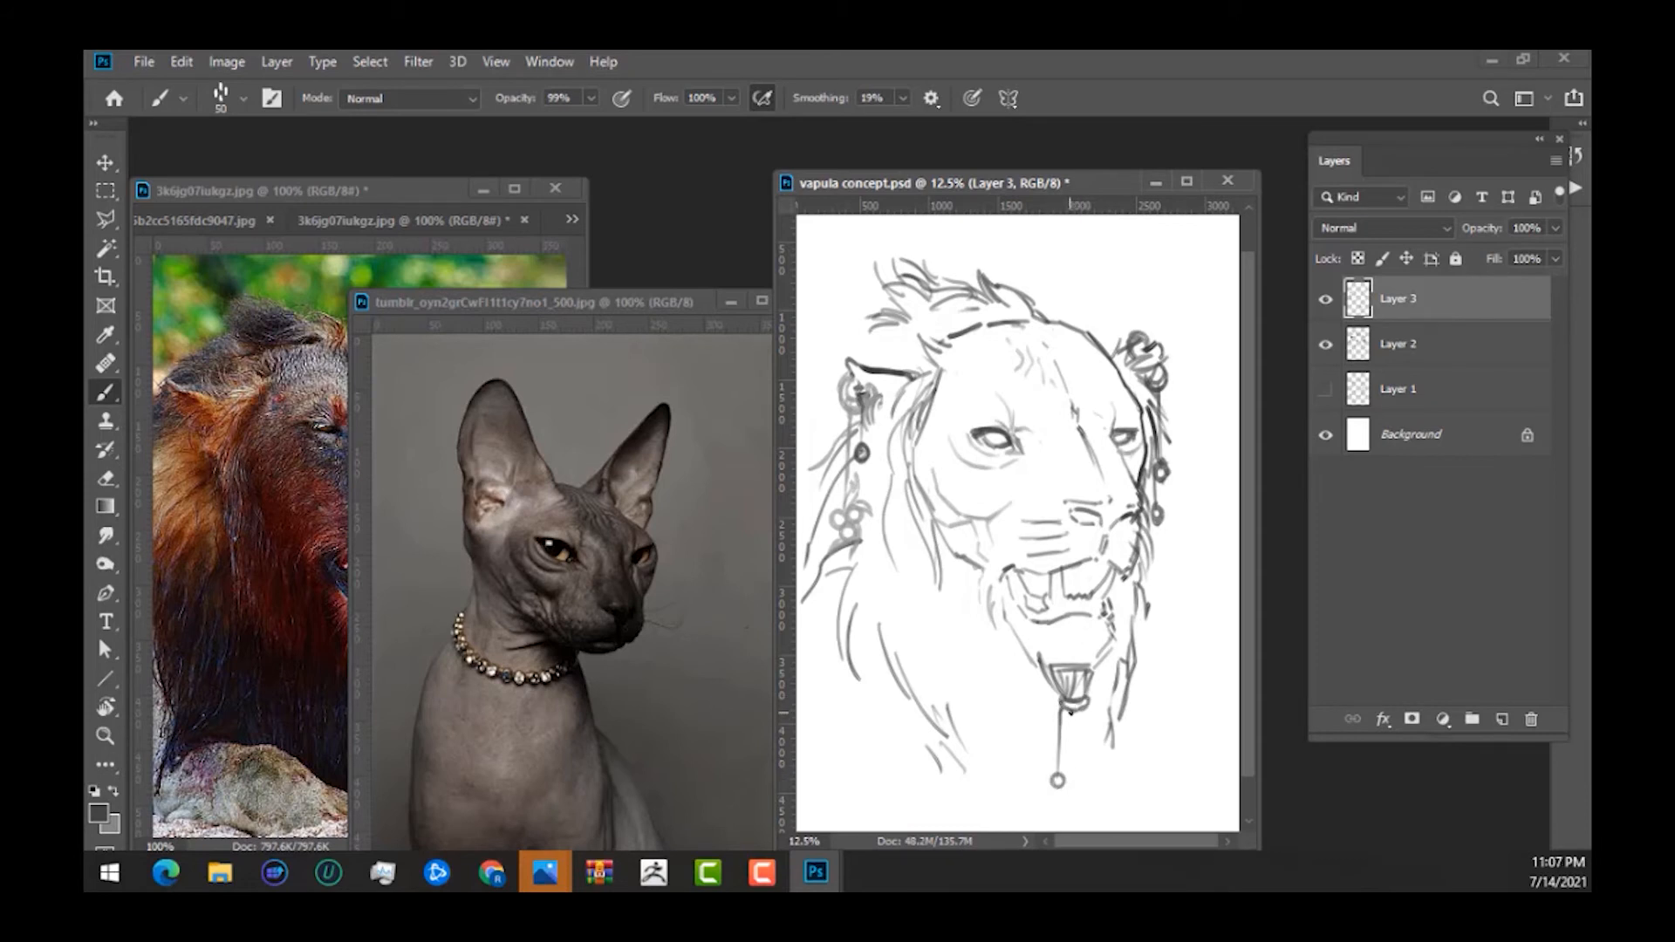
mouse_move(1071, 710)
left_mouse_down()
mouse_move(1063, 808)
mouse_move(1083, 744)
mouse_move(1086, 776)
left_mouse_up()
mouse_move(1091, 706)
left_mouse_down()
mouse_move(1098, 765)
mouse_move(1073, 731)
mouse_move(1089, 726)
mouse_move(1074, 749)
mouse_move(1098, 746)
mouse_move(1051, 760)
mouse_move(1066, 823)
left_mouse_up()
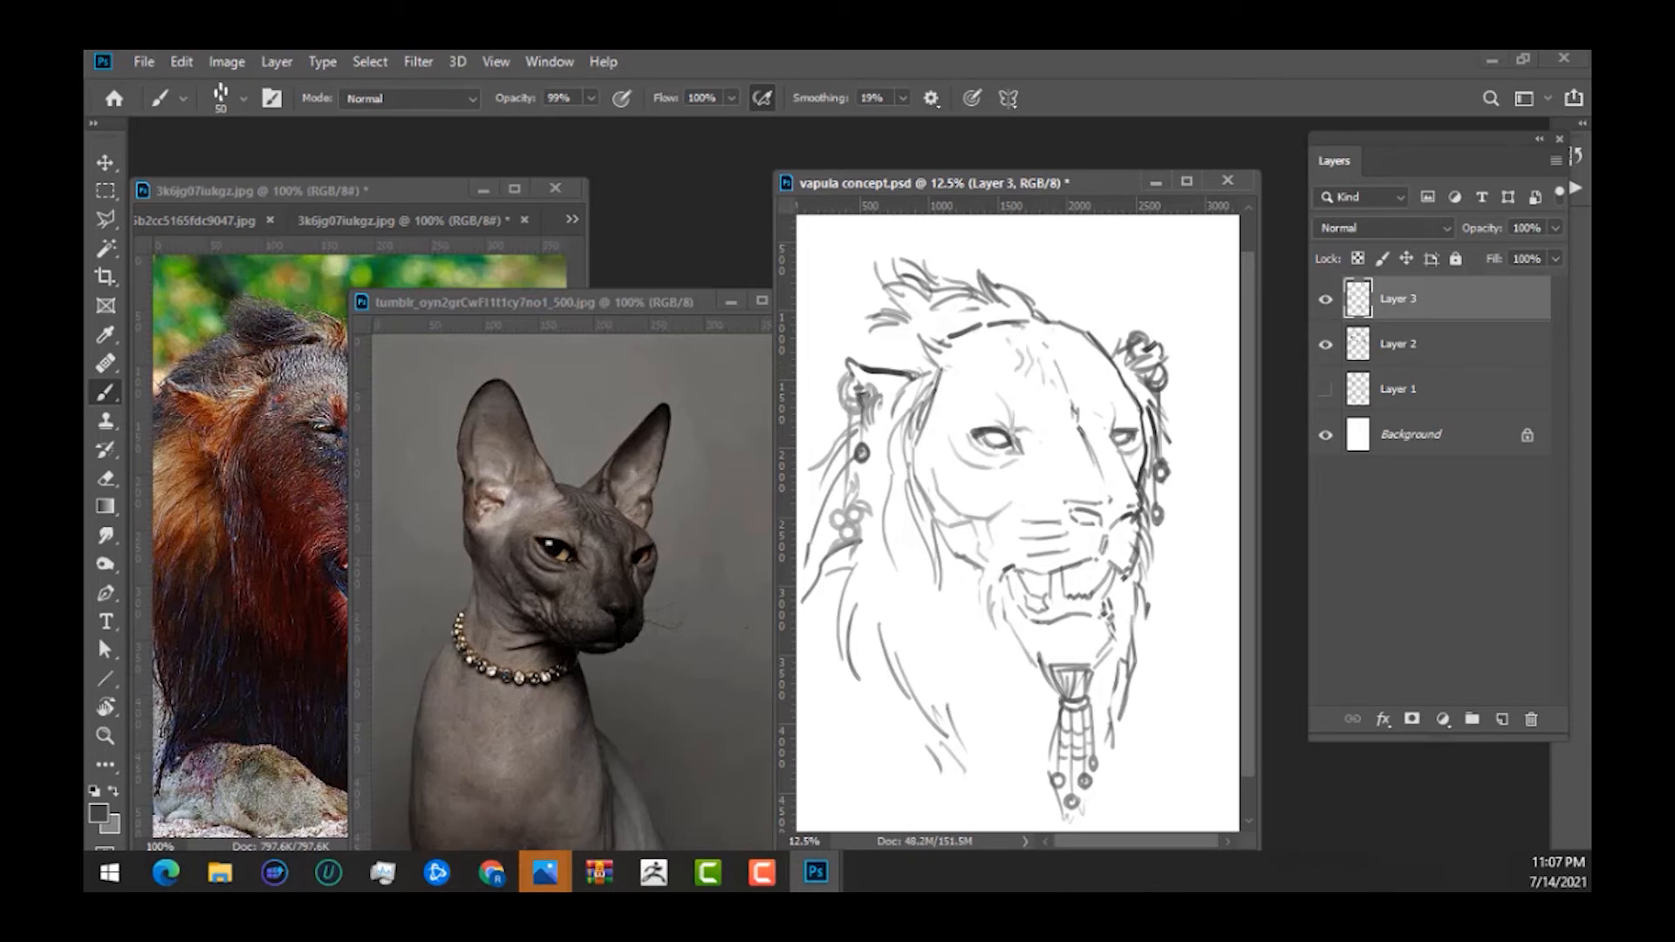
Check the scarred lion photo and draw a diagonal scar from the forehead down towards the far eye.
key("alt+Tab")
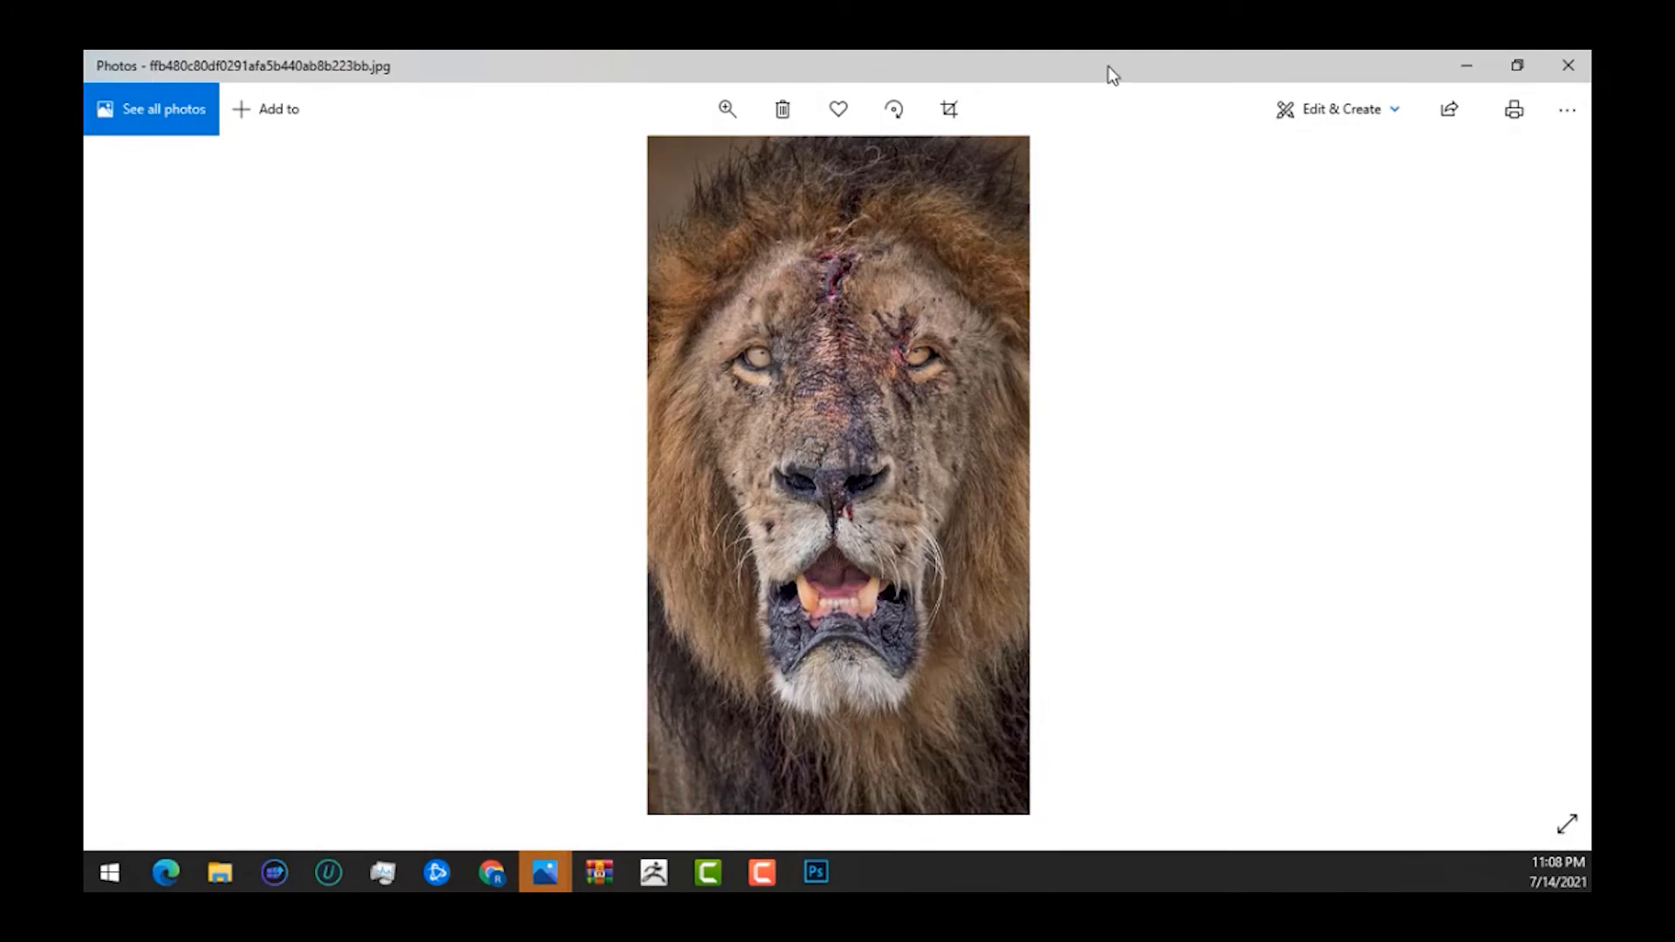
left_click_drag(1108, 65, 358, 190)
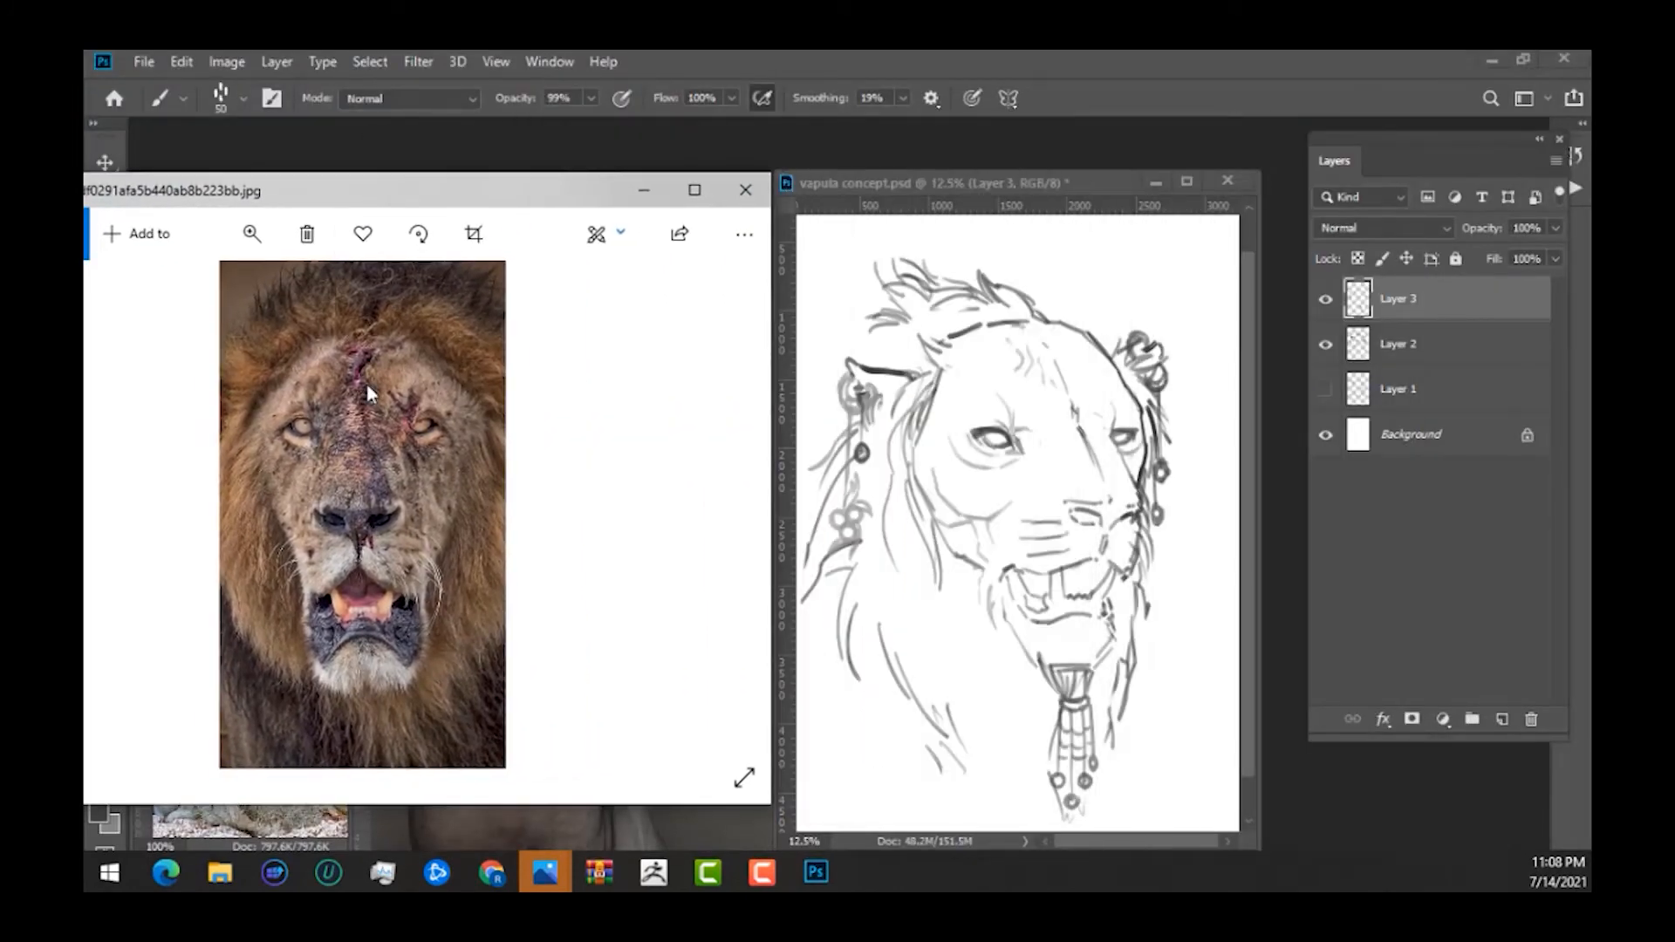
left_click(1023, 363)
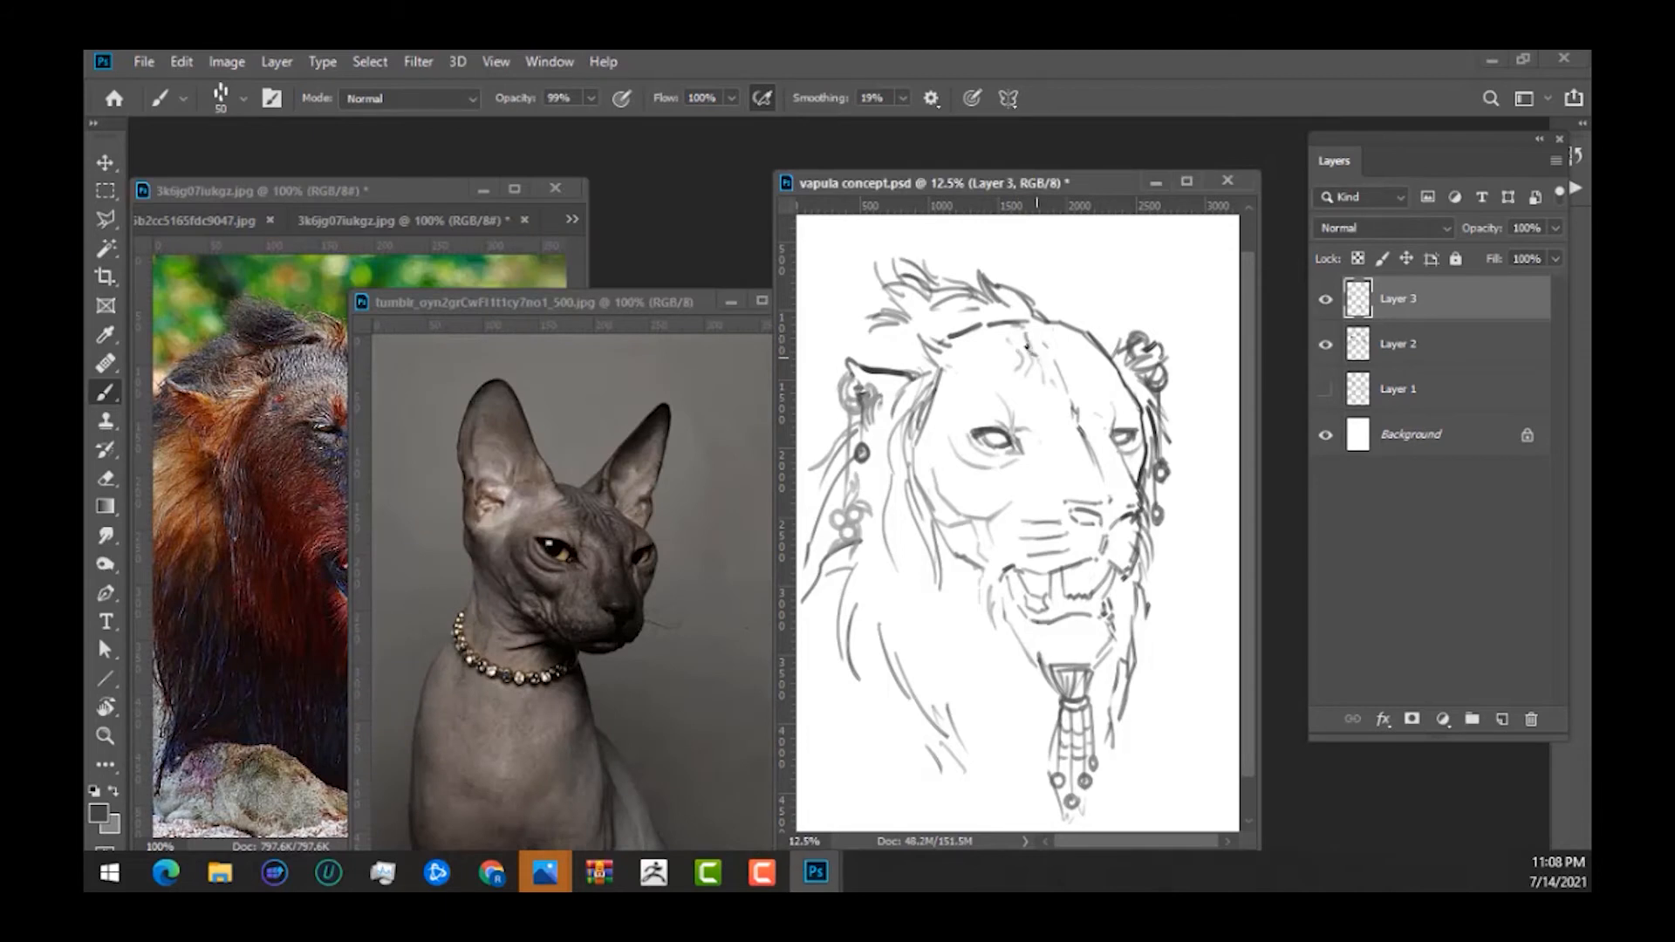
mouse_move(1026, 346)
left_mouse_down()
mouse_move(1061, 385)
mouse_move(1054, 359)
mouse_move(1077, 417)
mouse_move(1044, 369)
mouse_move(1131, 480)
left_mouse_up()
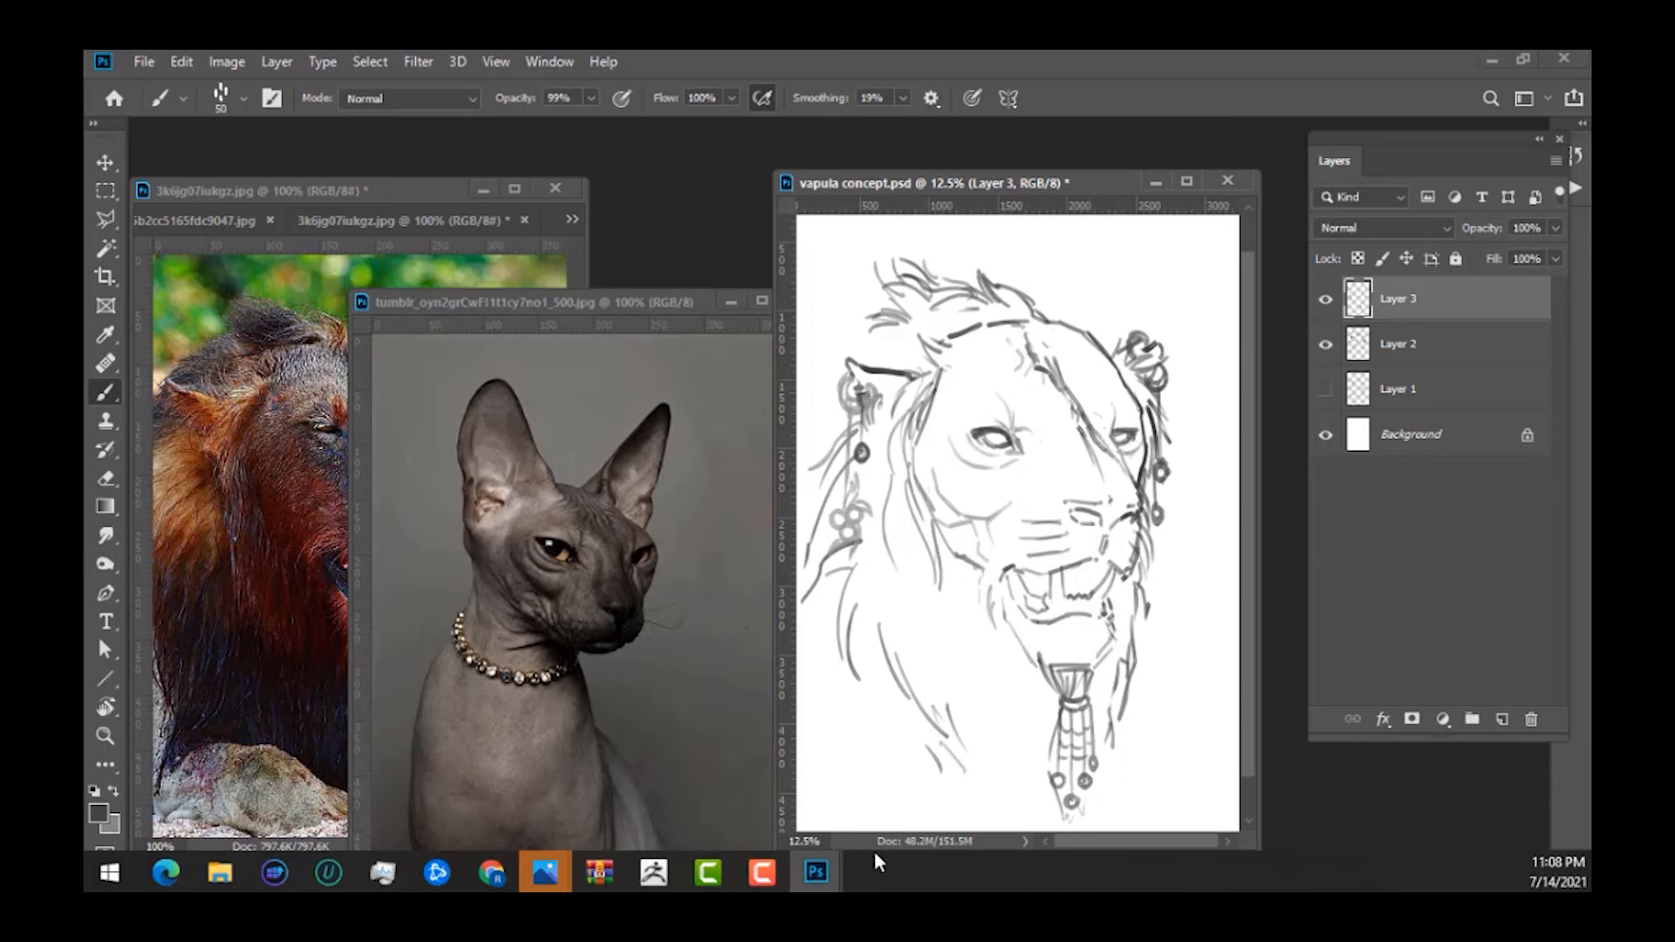
Open the scarred lion photo ffb480c80df0291afa5b440ab8b223bb.jpg in Photoshop and arrange it in a separate window beside the enlarged drawing window.
mouse_move(550, 875)
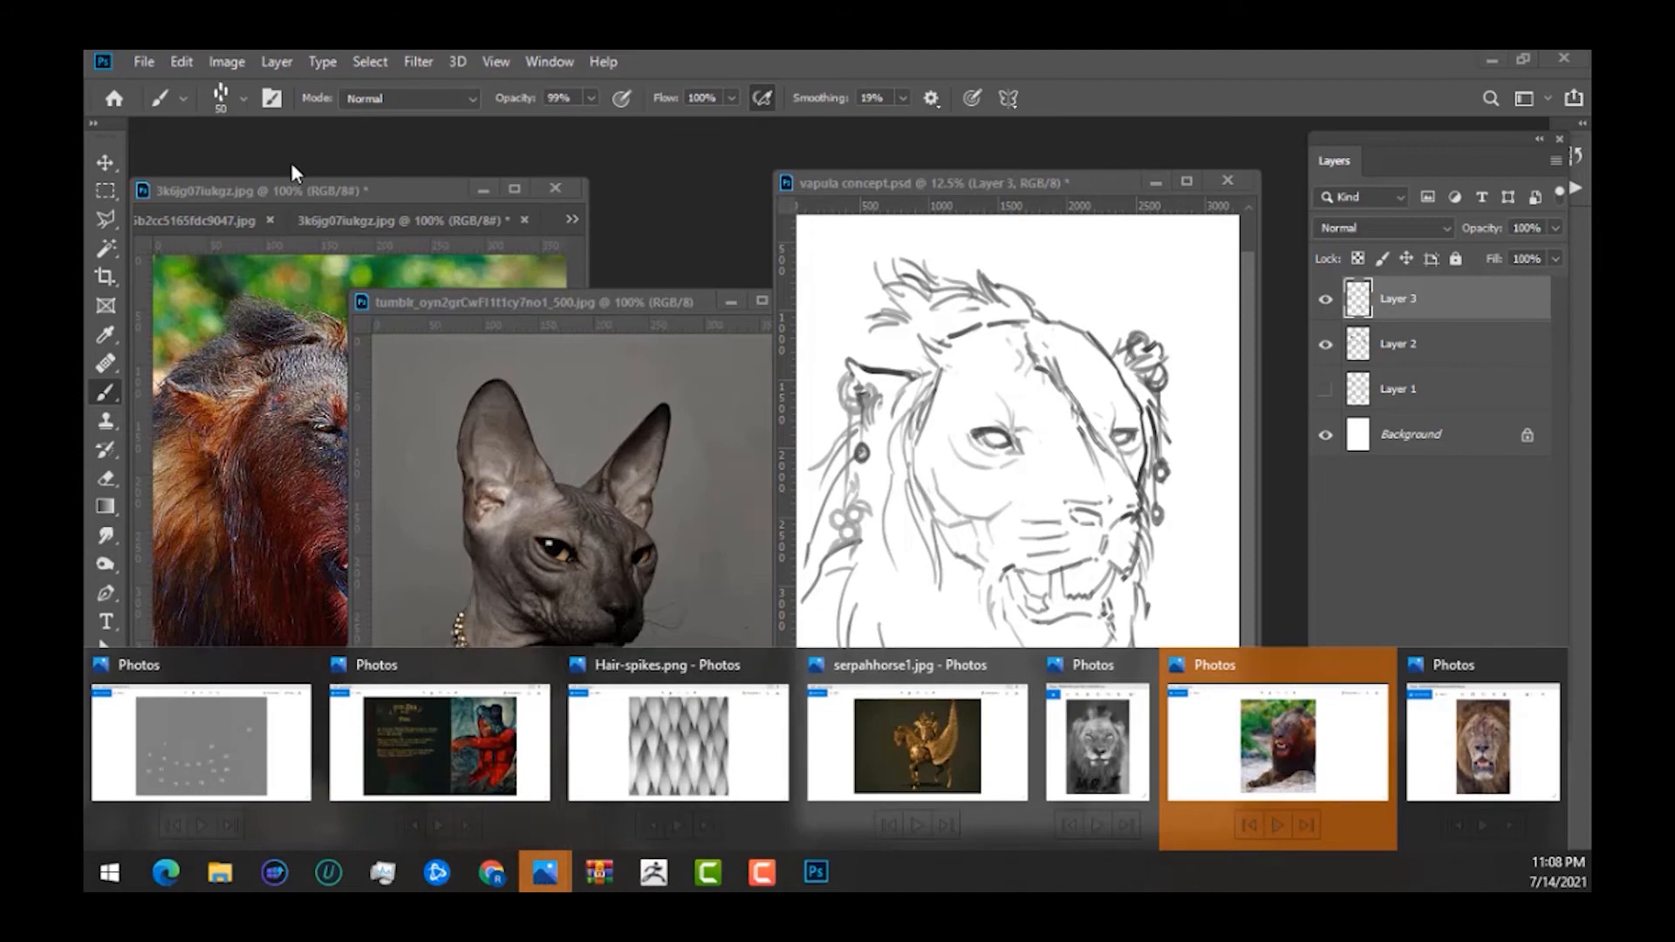
left_click(144, 61)
left_click(200, 106)
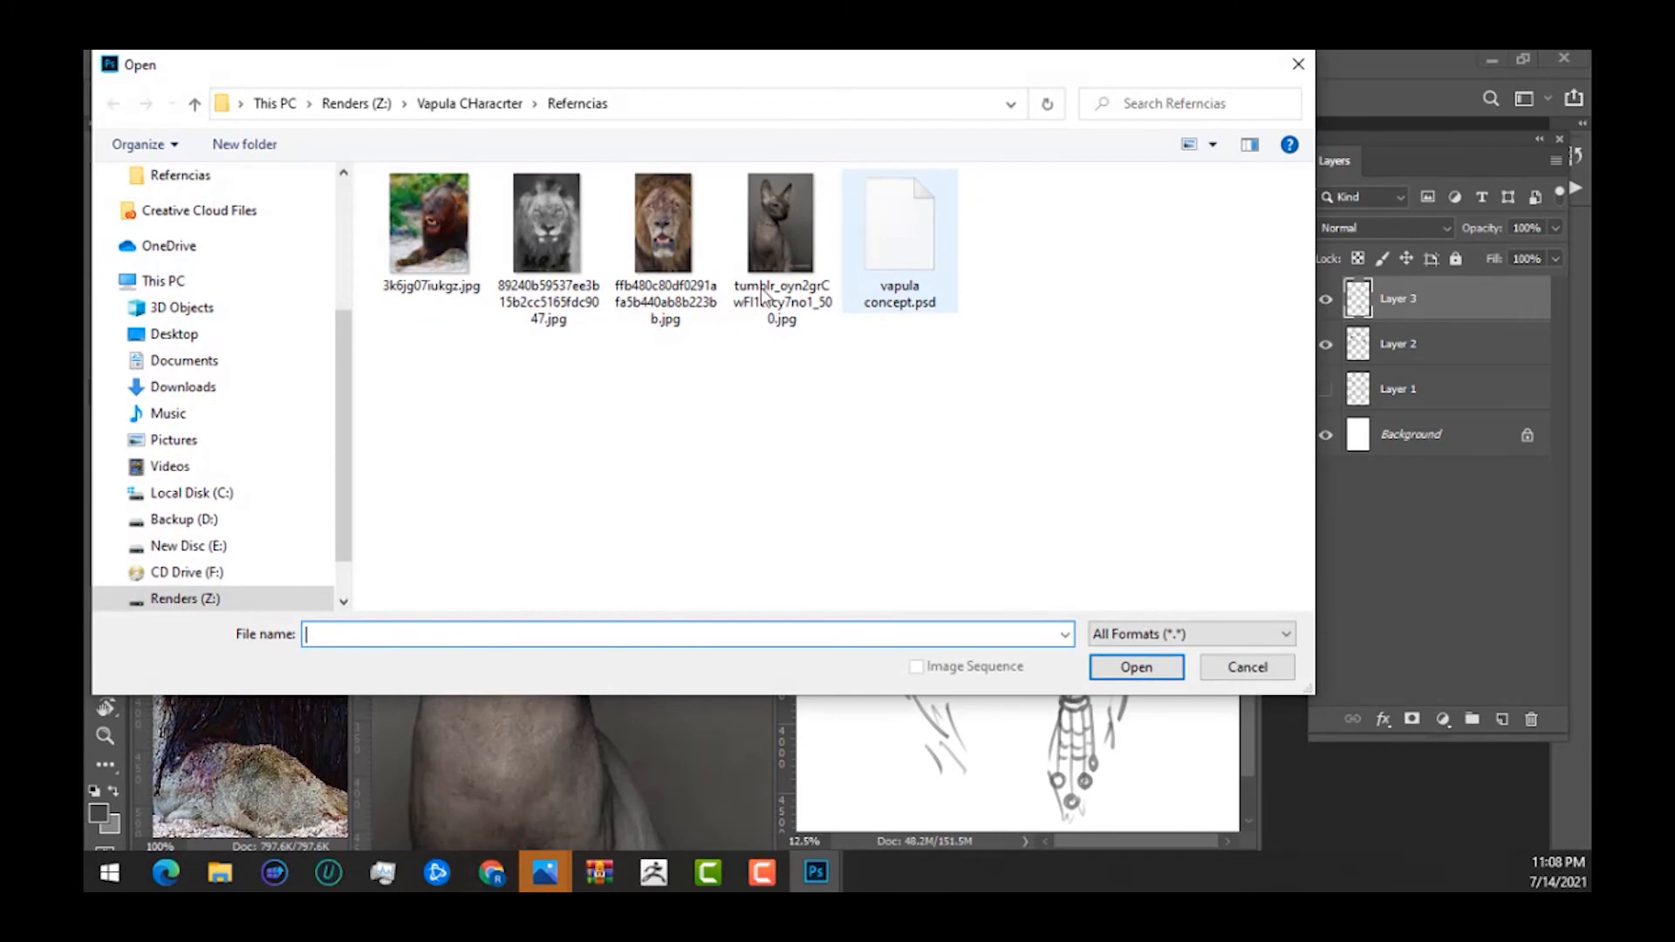
double_click(667, 249)
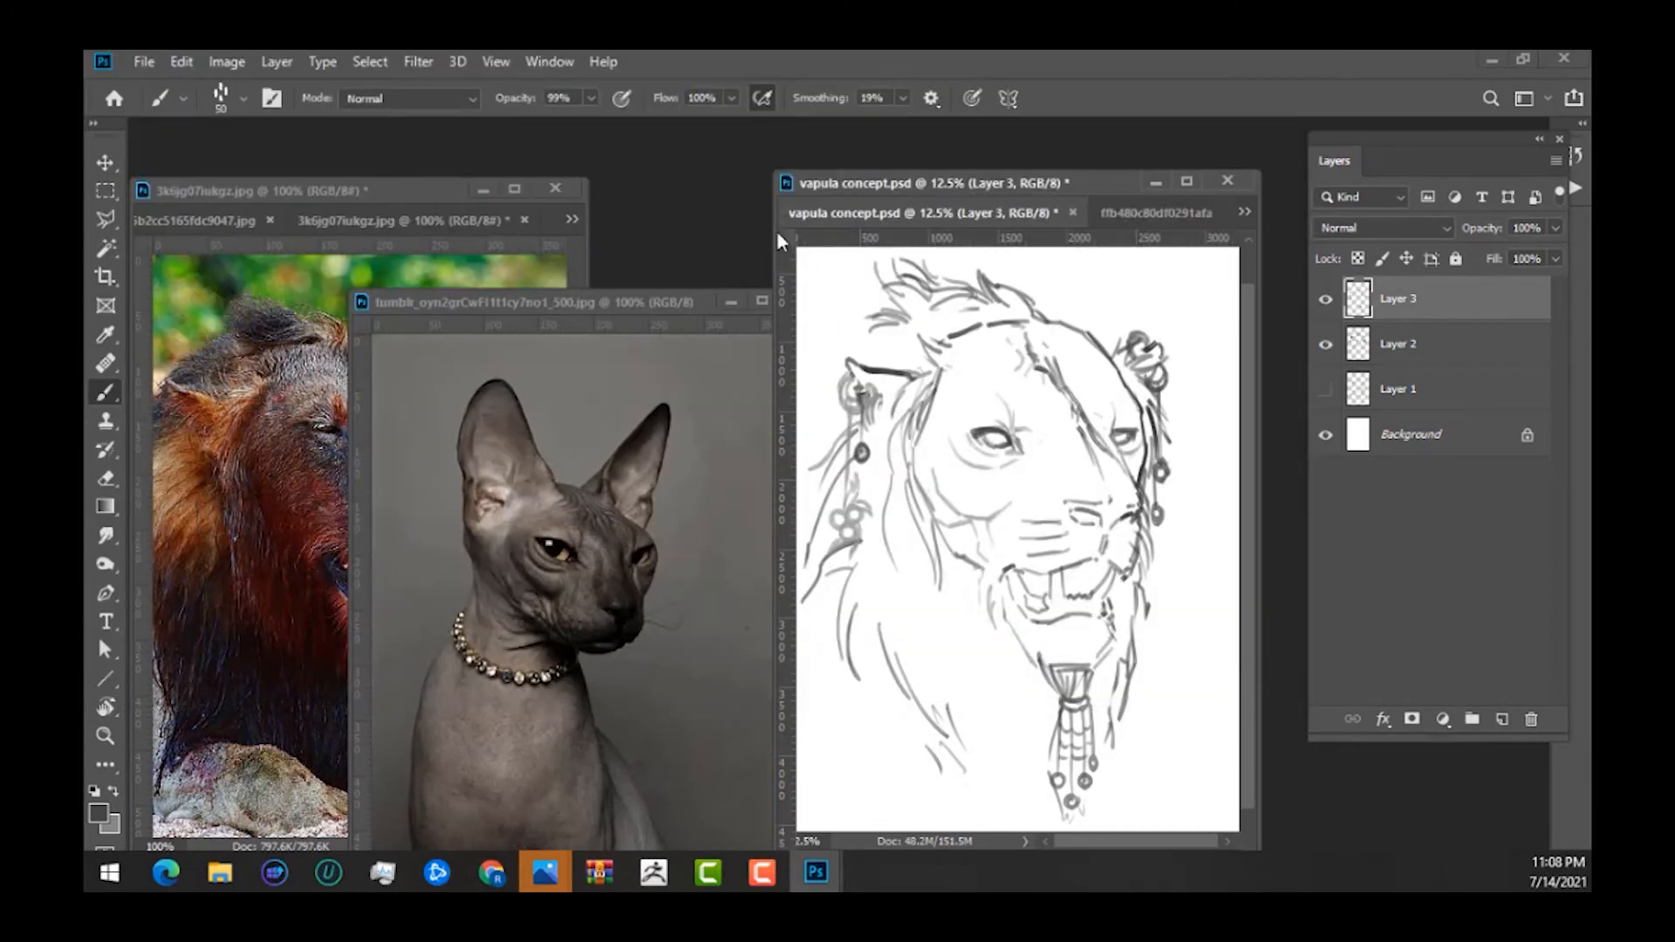
left_click_drag(934, 214, 225, 263)
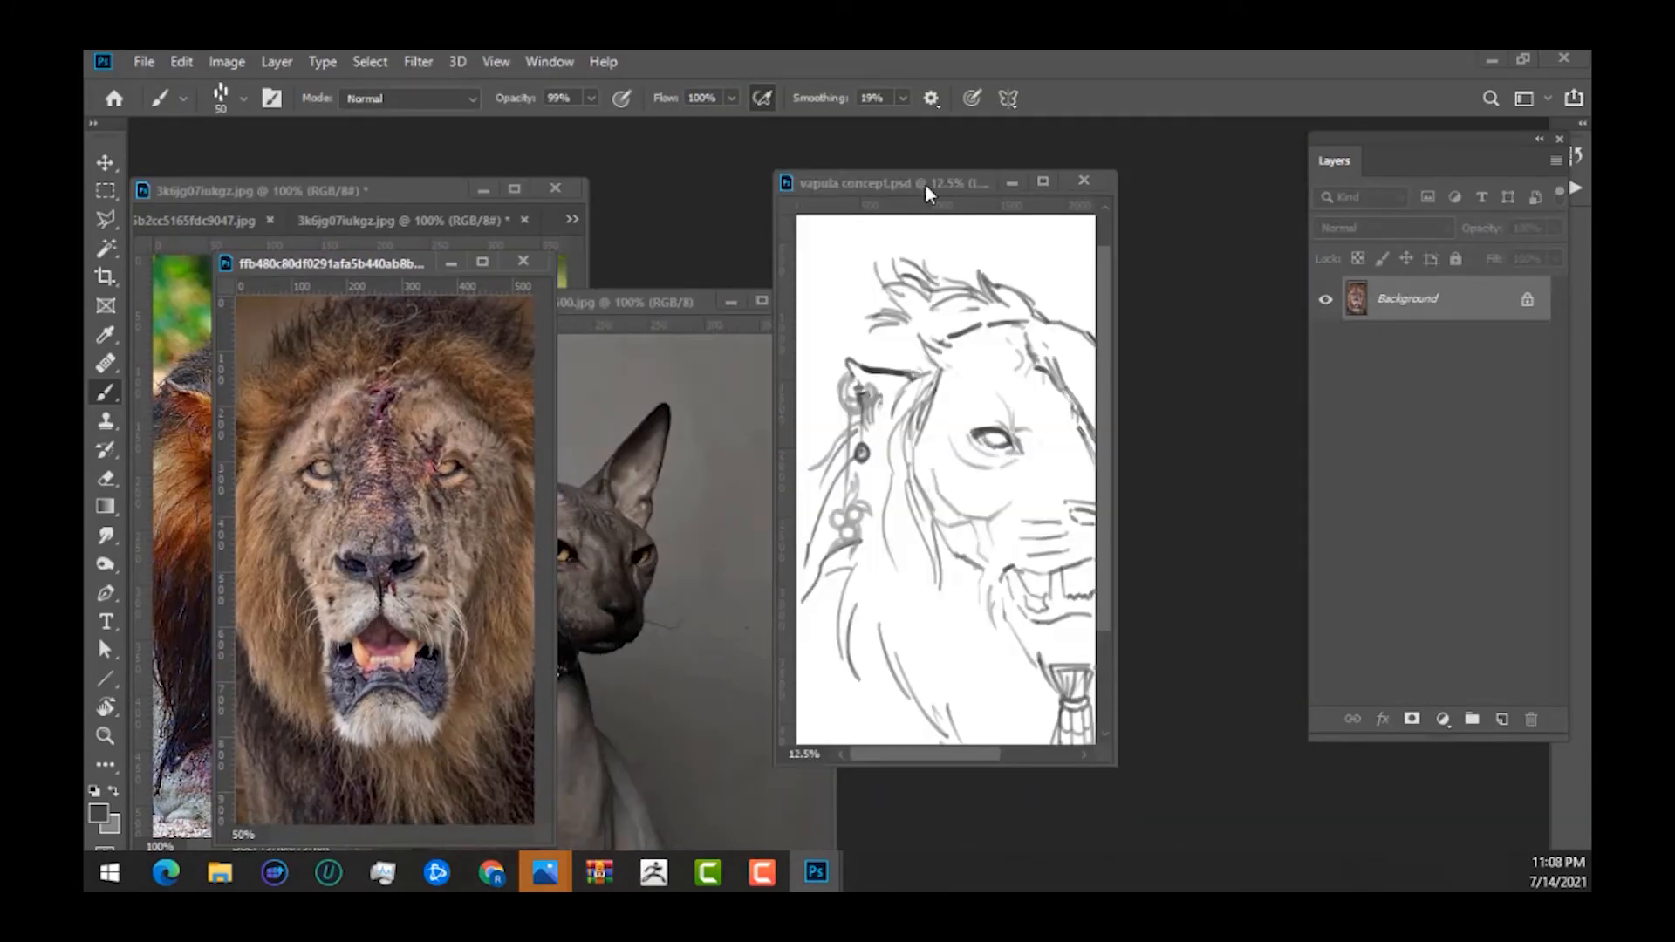
left_click_drag(943, 184, 968, 192)
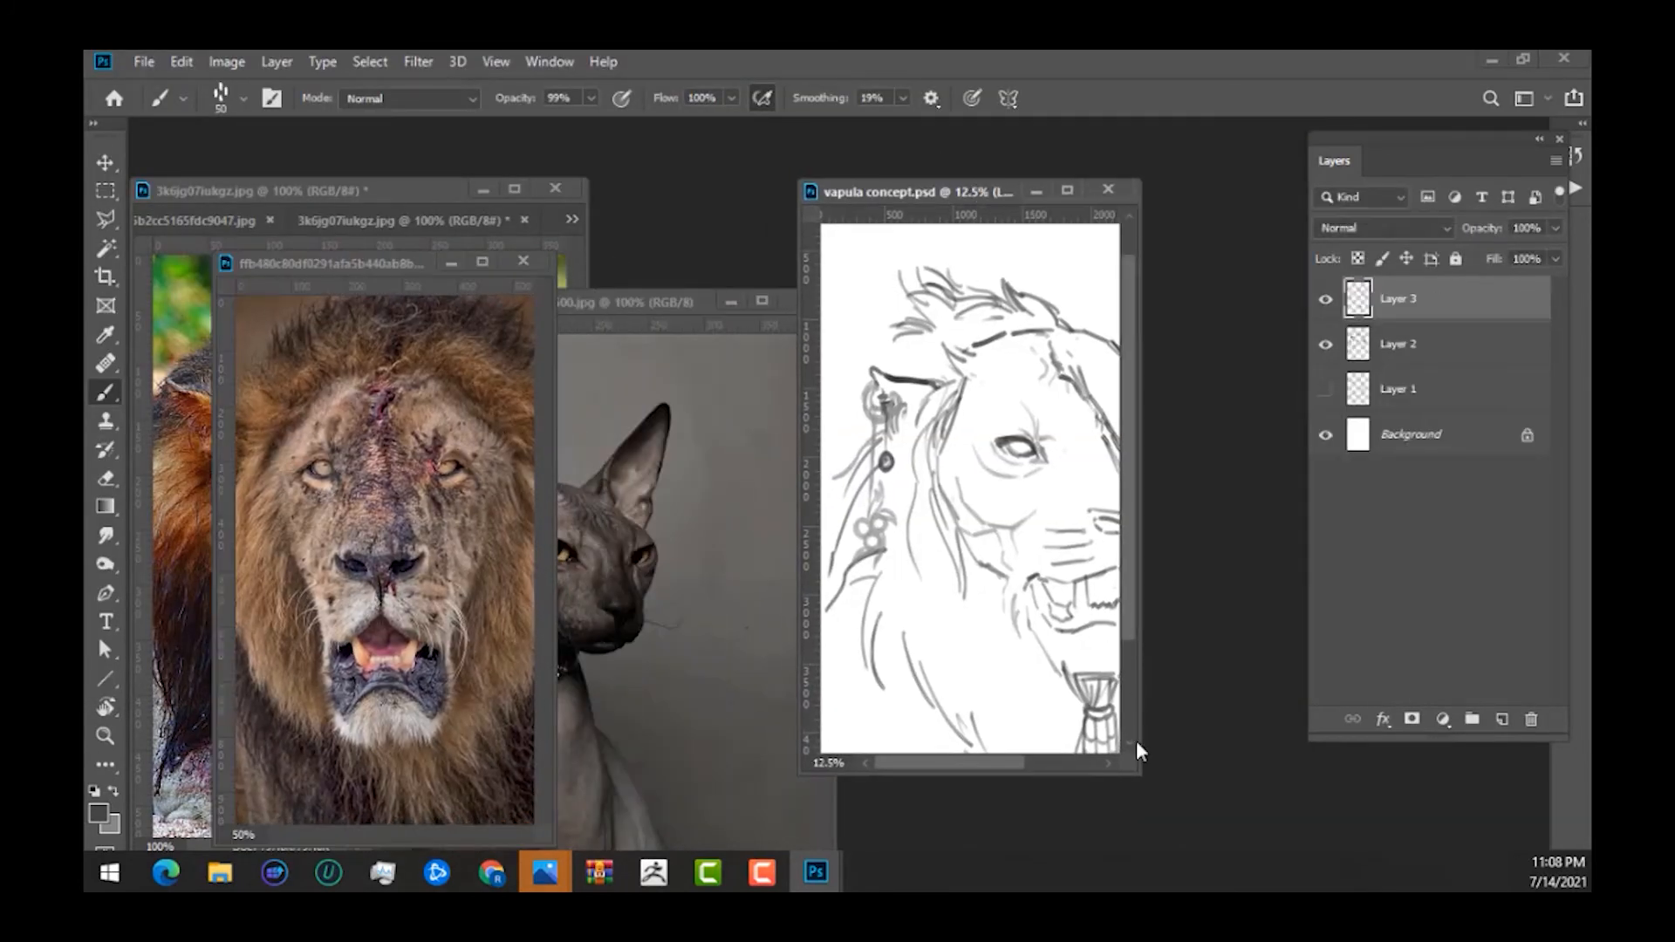
left_click_drag(1134, 768, 1240, 822)
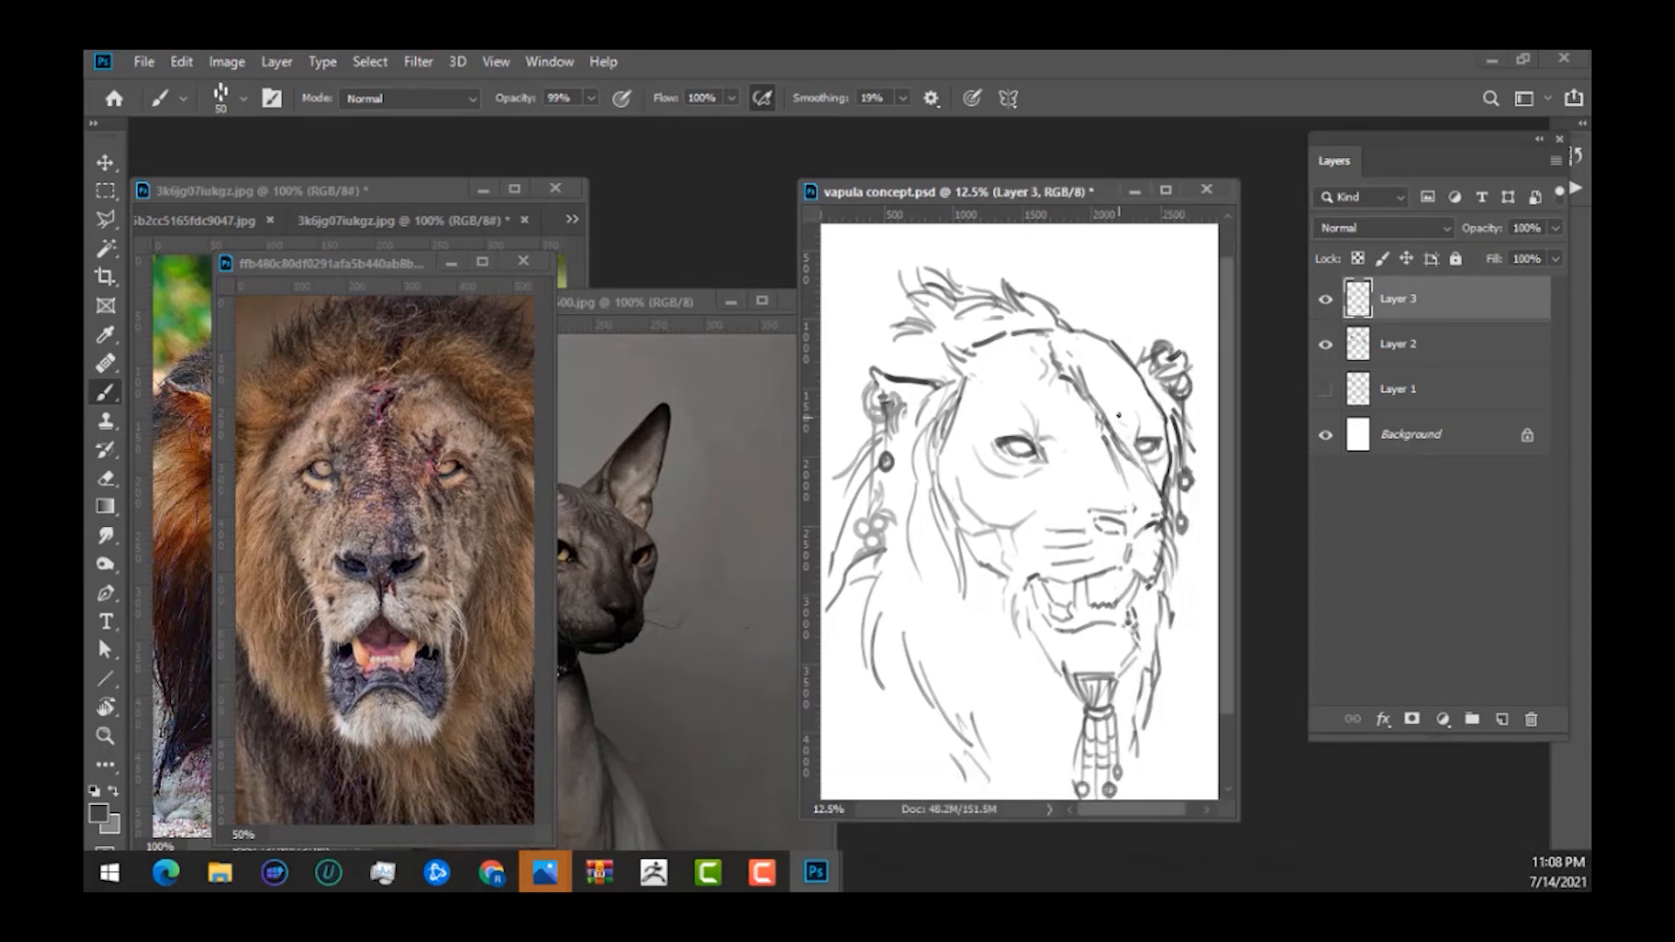
Strengthen the scar across the far eye, dot the bridge of the nose, and draw the lower front teeth.
mouse_move(1108, 409)
left_mouse_down()
mouse_move(1136, 489)
mouse_move(1094, 464)
mouse_move(1139, 475)
mouse_move(1124, 471)
mouse_move(1123, 503)
mouse_move(1150, 524)
mouse_move(1142, 502)
mouse_move(1133, 532)
mouse_move(1140, 497)
left_mouse_up()
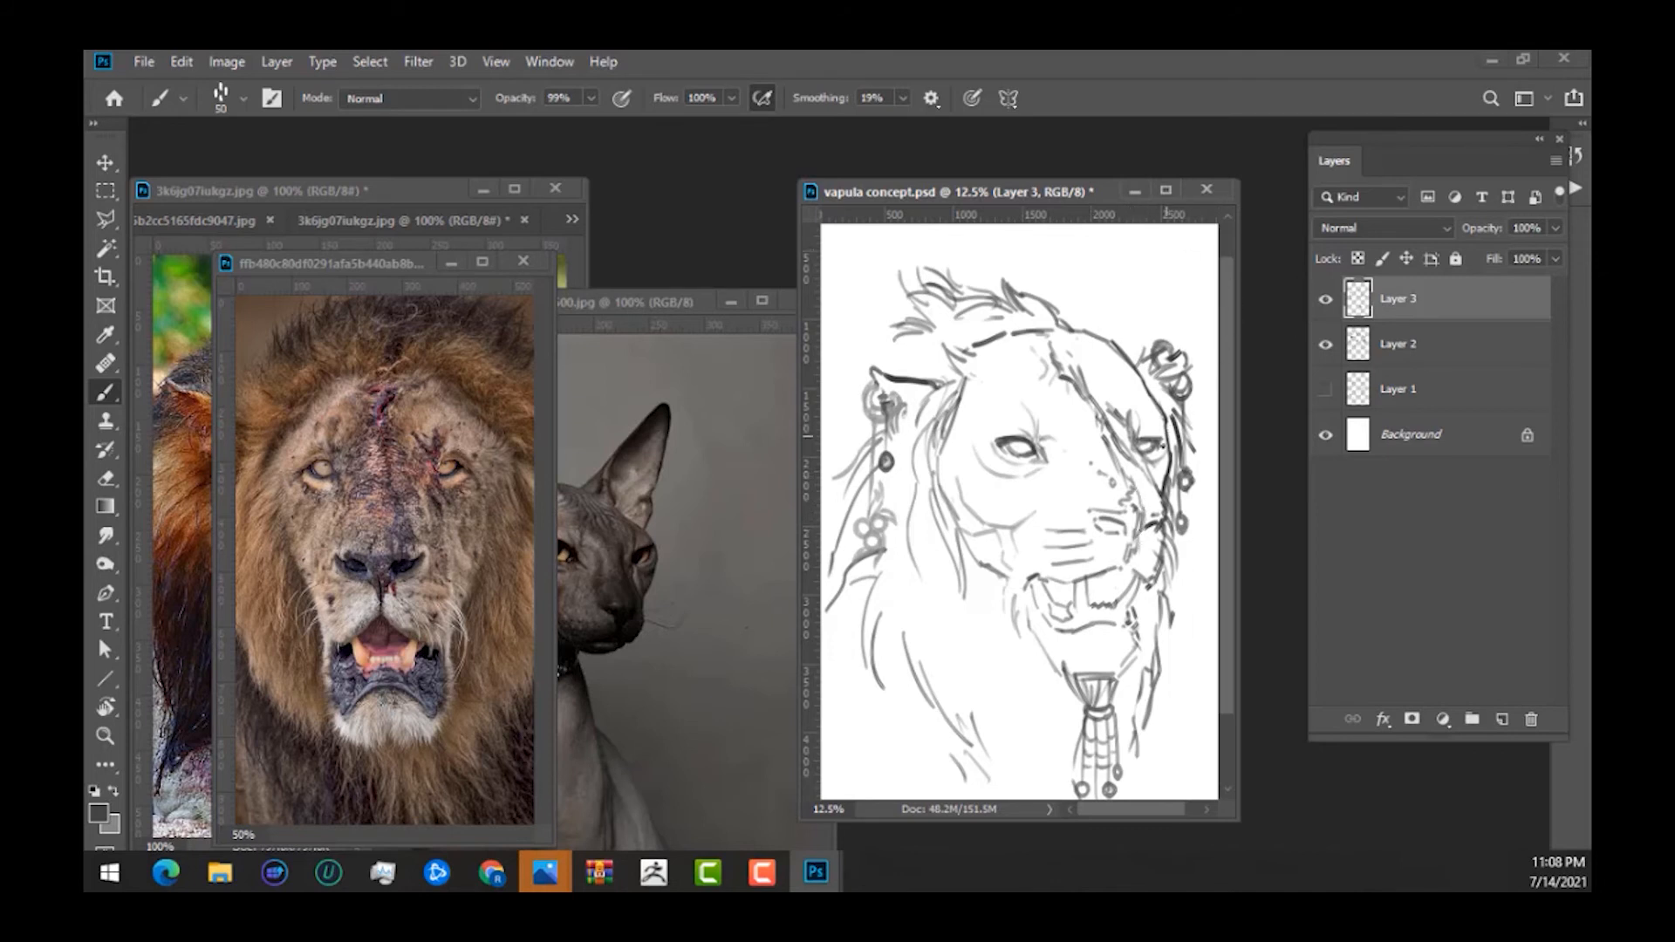
mouse_move(1073, 602)
left_mouse_down()
mouse_move(1075, 619)
mouse_move(1128, 616)
left_mouse_up()
Move the scarred lion reference clear of the other photos and scatter dark spots across the drawn lion's forehead.
mouse_move(349, 264)
left_mouse_down()
mouse_move(693, 206)
mouse_move(706, 150)
mouse_move(429, 168)
left_mouse_up()
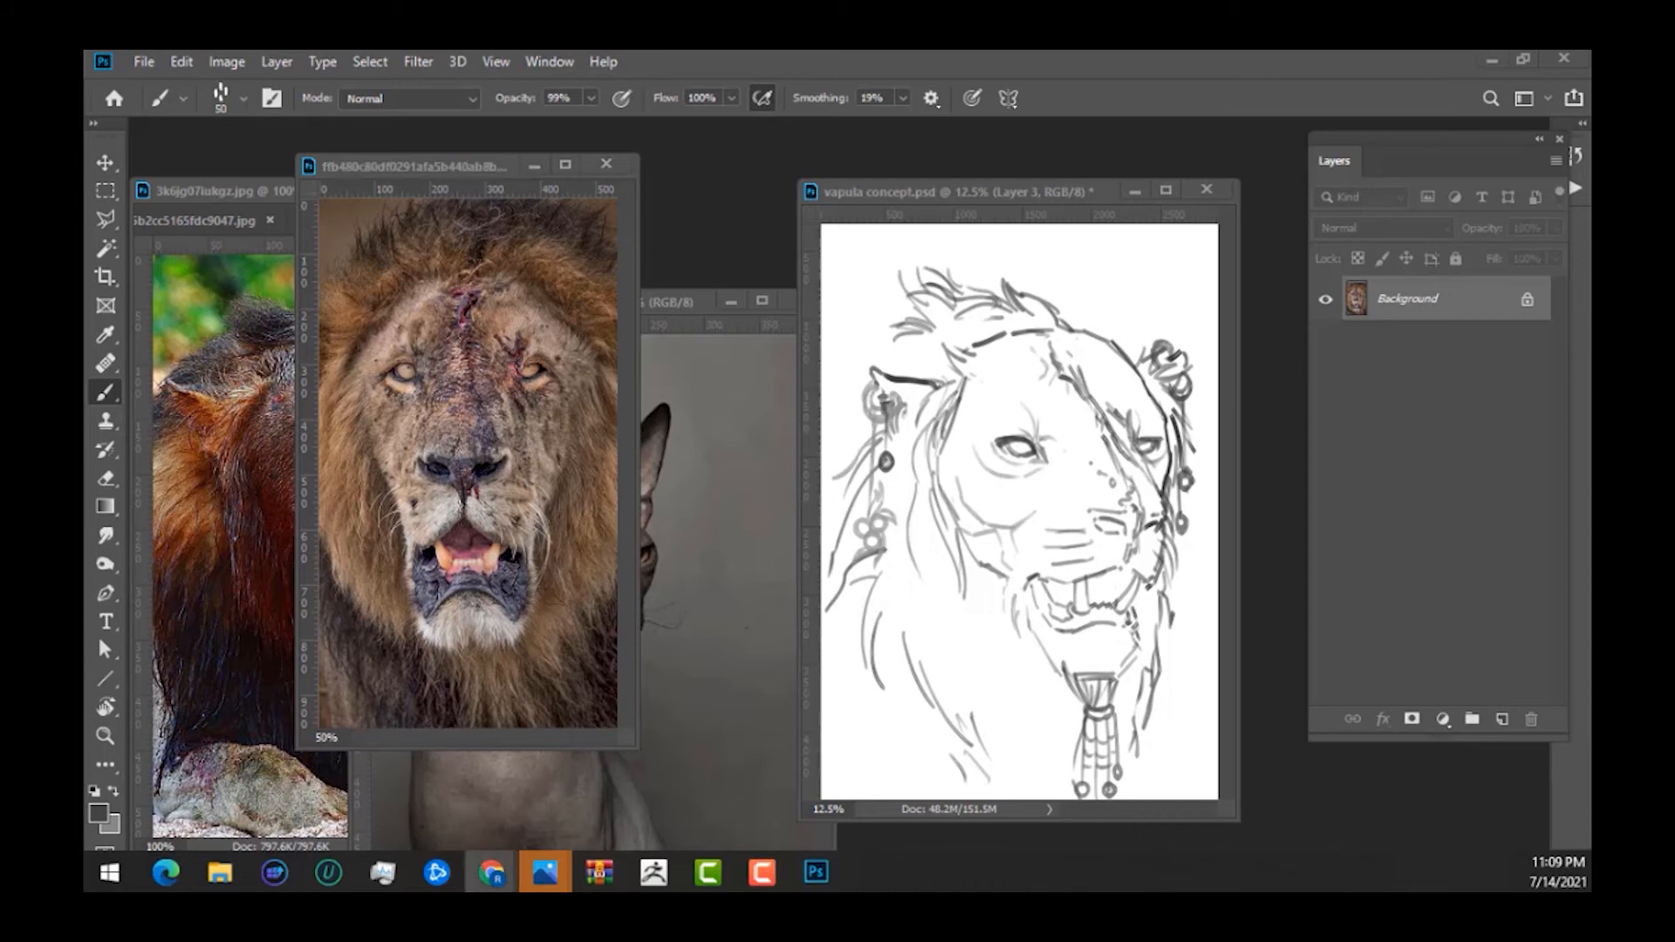
left_click(1014, 368)
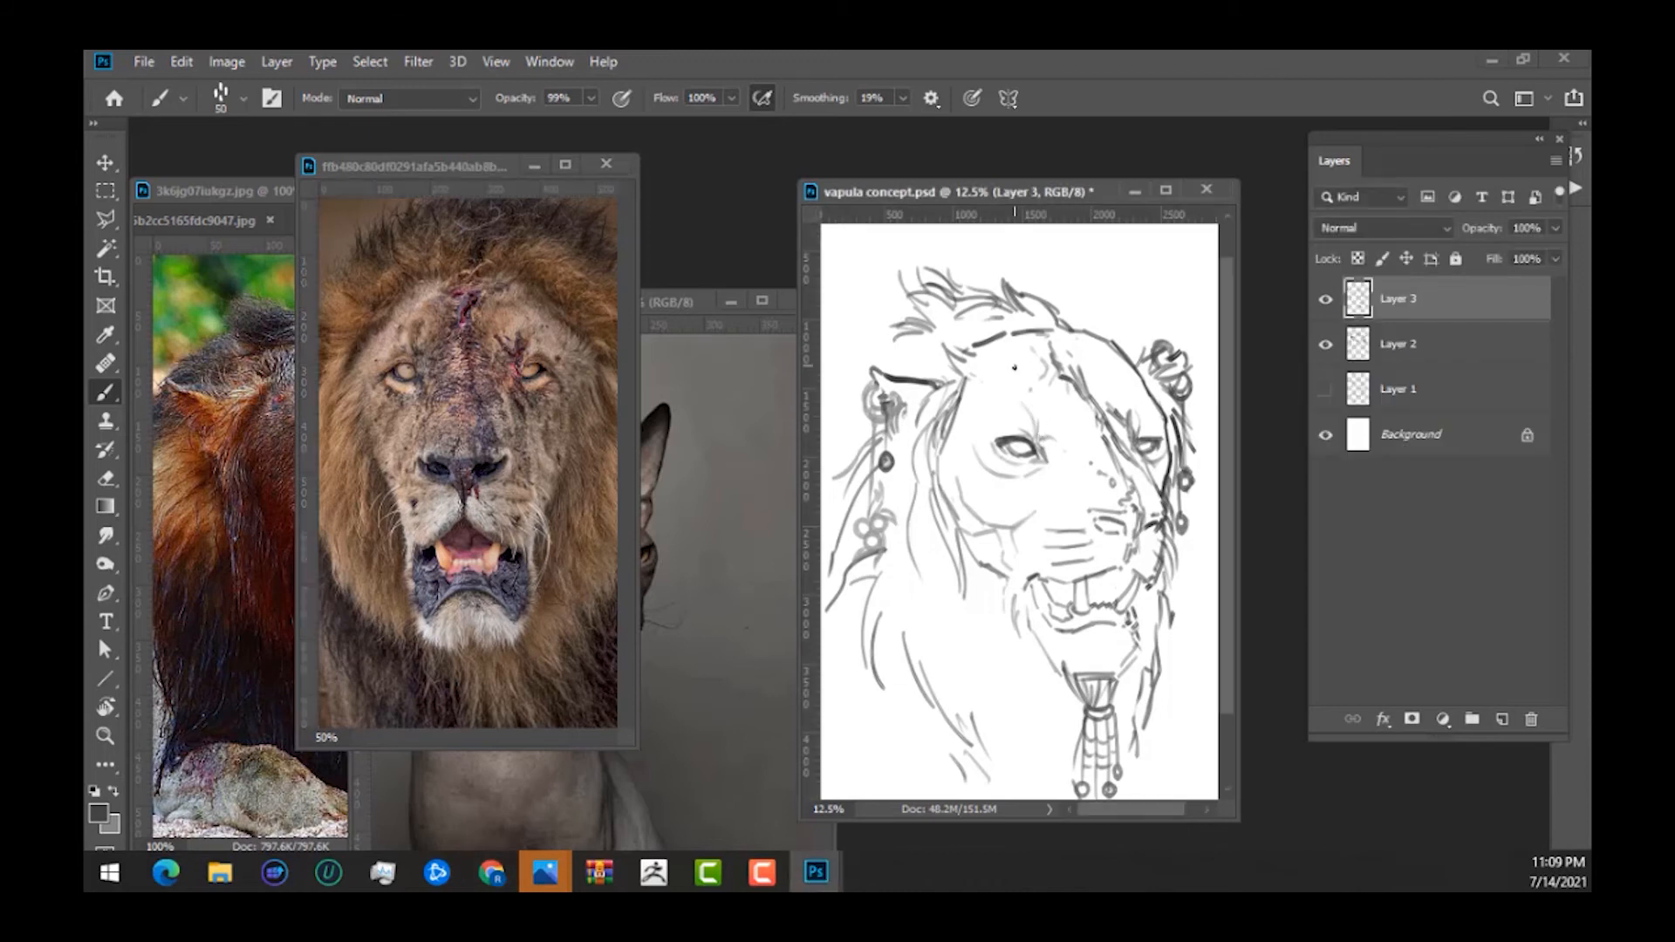
left_click_drag(1013, 368, 1013, 370)
left_click(1027, 377)
left_click(1036, 369)
left_click(1039, 353)
left_click_drag(1058, 376, 1066, 356)
left_click(1072, 353)
left_click(1079, 354)
left_click(1081, 361)
Add dark spots to the near cheek and muzzle, and scatter more beside the far cheek and above the head.
mouse_move(988, 501)
left_mouse_down()
mouse_move(1069, 525)
mouse_move(1005, 520)
left_mouse_up()
left_click(1153, 510)
left_click_drag(1155, 512, 1081, 524)
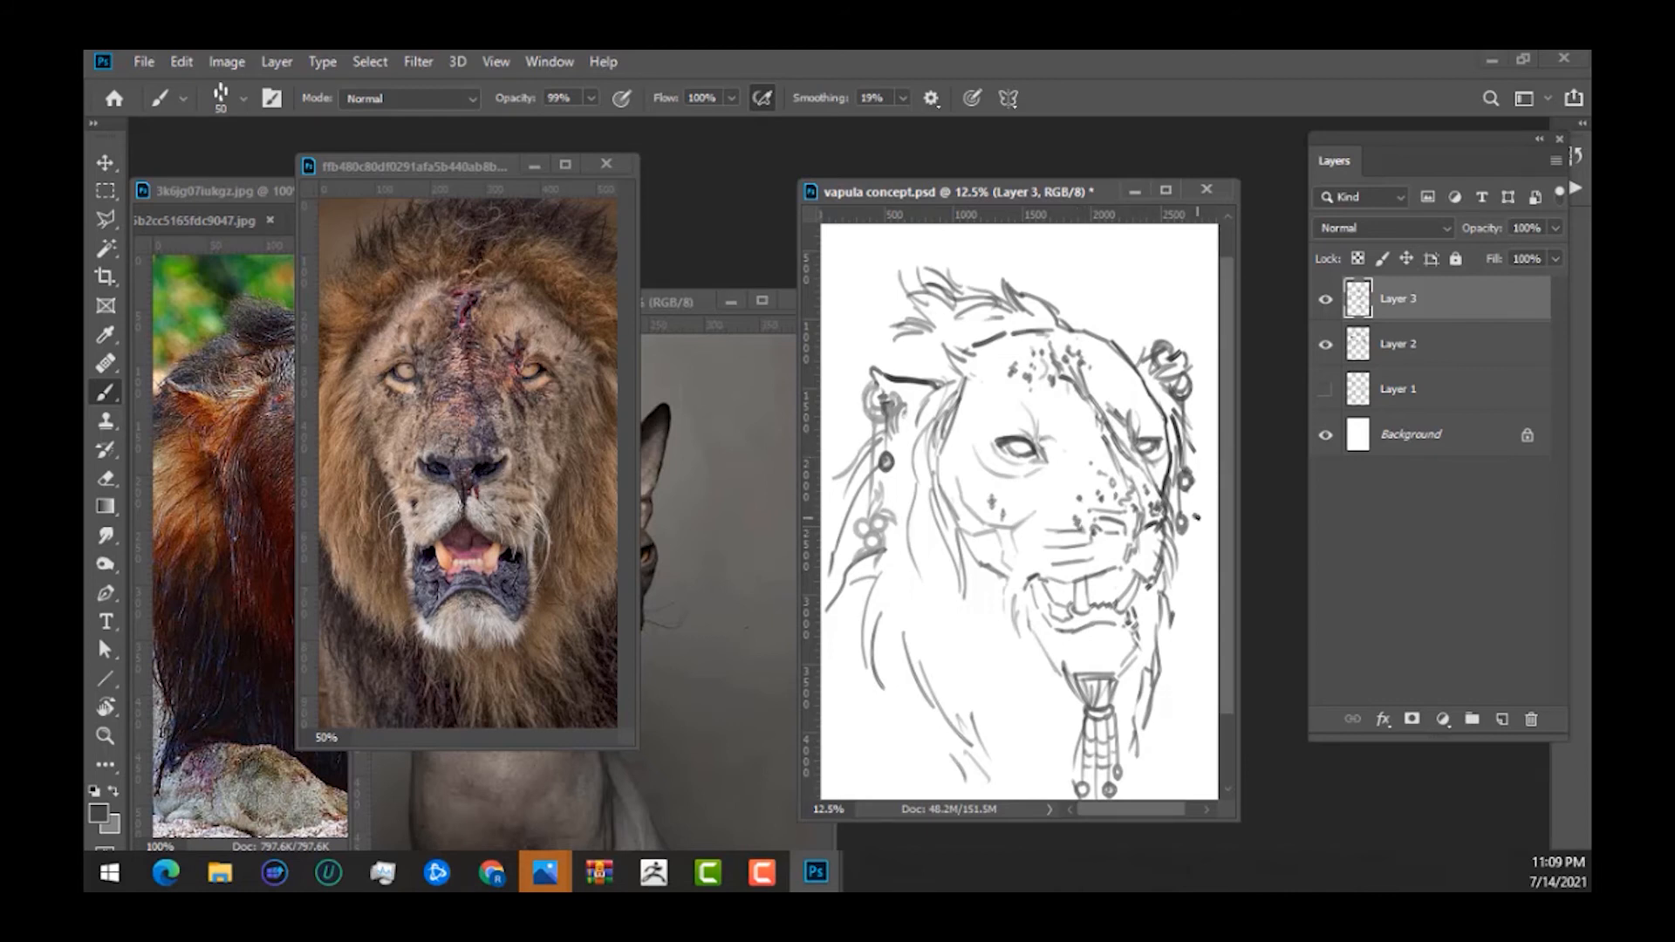
left_click_drag(1196, 516, 1194, 507)
left_click_drag(1208, 431, 1202, 435)
left_click_drag(1097, 301, 1100, 307)
left_click(1079, 309)
Draw long whiskers sweeping out from both sides of the muzzle.
left_click_drag(1047, 551, 999, 592)
mouse_move(1059, 546)
left_mouse_down()
mouse_move(975, 571)
mouse_move(1059, 533)
mouse_move(1016, 552)
left_mouse_up()
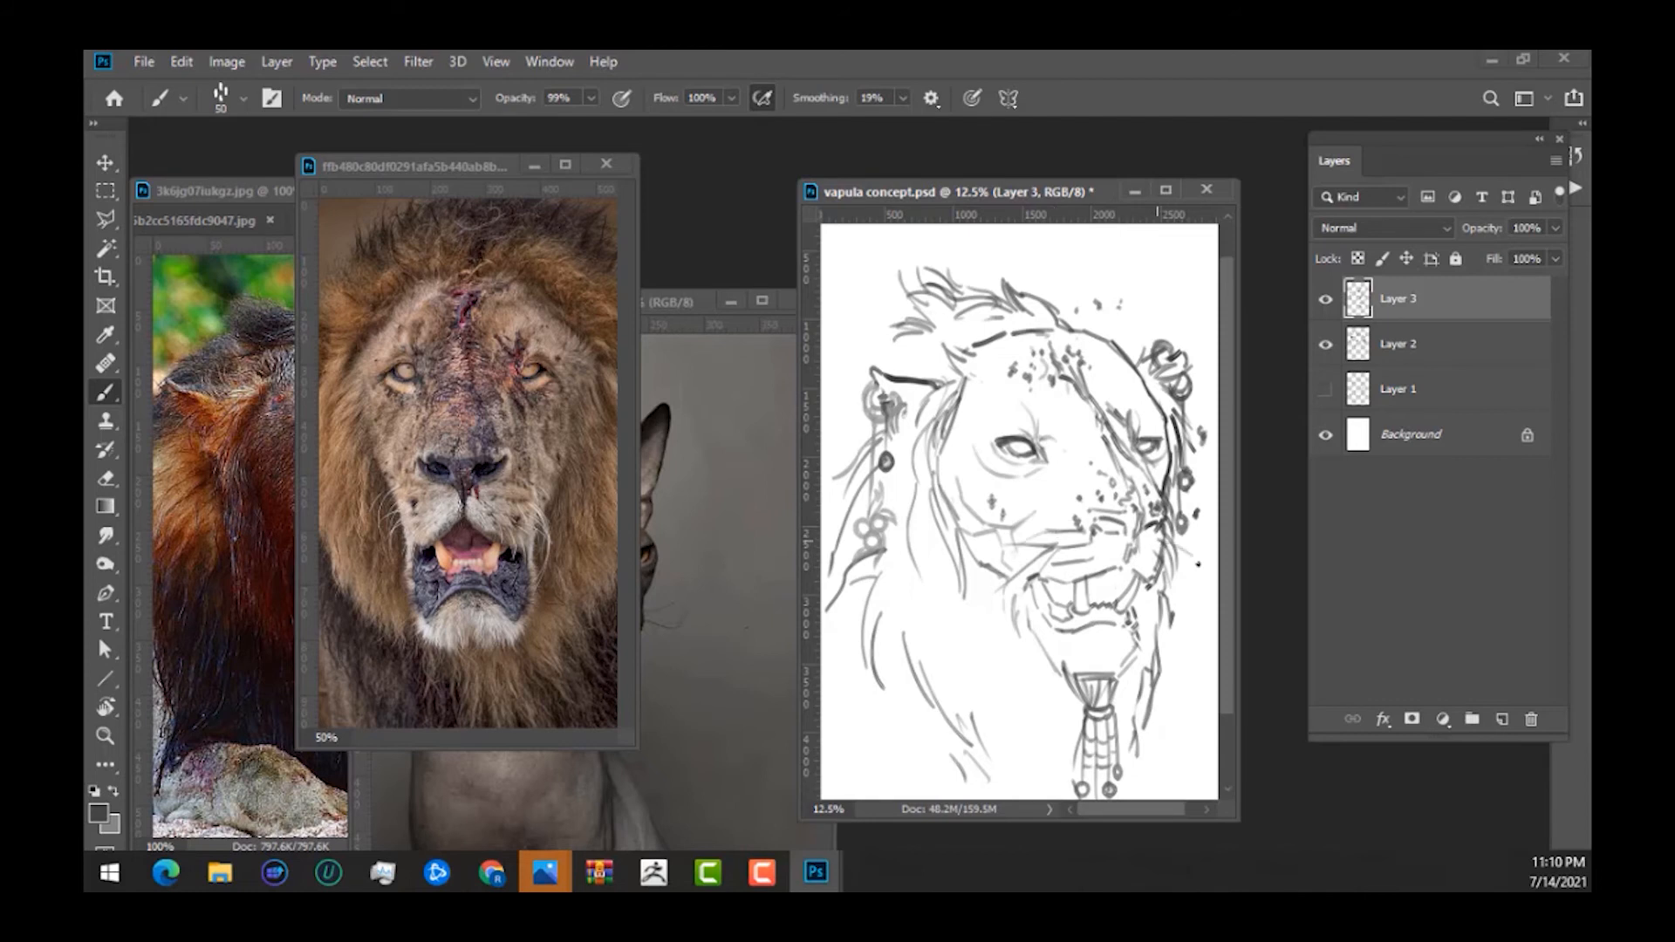
mouse_move(1200, 551)
left_mouse_down()
mouse_move(1155, 552)
mouse_move(1202, 587)
mouse_move(1151, 558)
mouse_move(1214, 605)
mouse_move(1164, 598)
left_mouse_up()
Draw dark brow marks above both eyes and erase stray line work on the near cheek.
left_click_drag(988, 407, 1019, 417)
left_click_drag(1135, 408, 1149, 404)
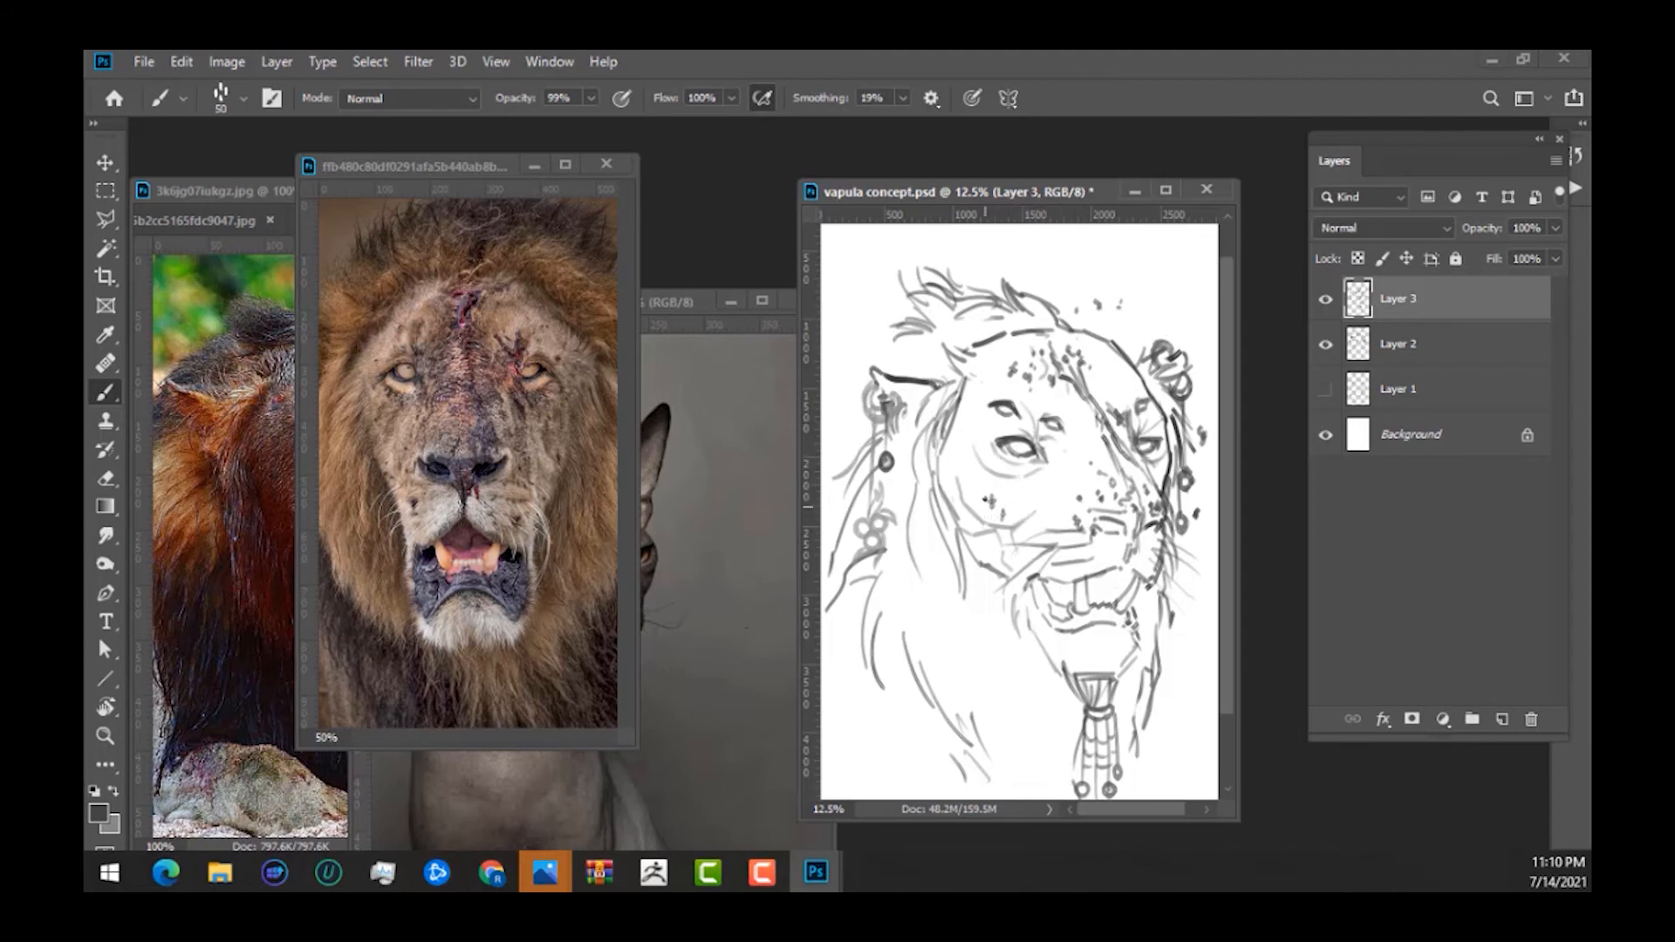
key("e")
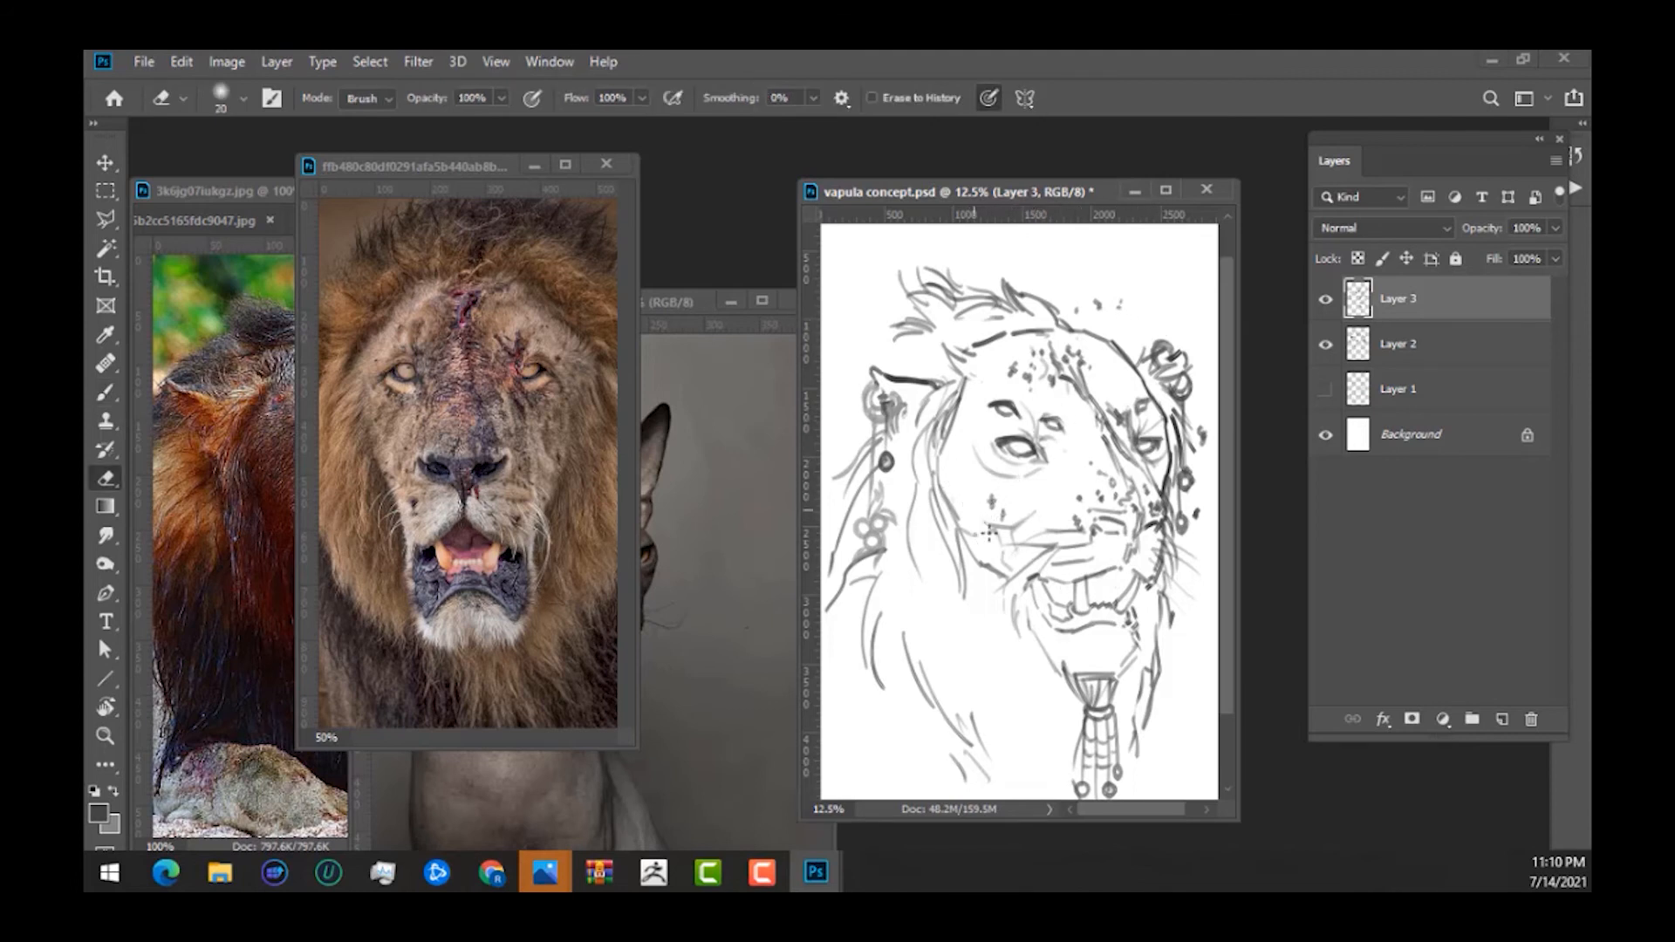
mouse_move(990, 532)
left_mouse_down()
mouse_move(1020, 536)
mouse_move(1006, 552)
mouse_move(981, 539)
left_mouse_up()
key("b")
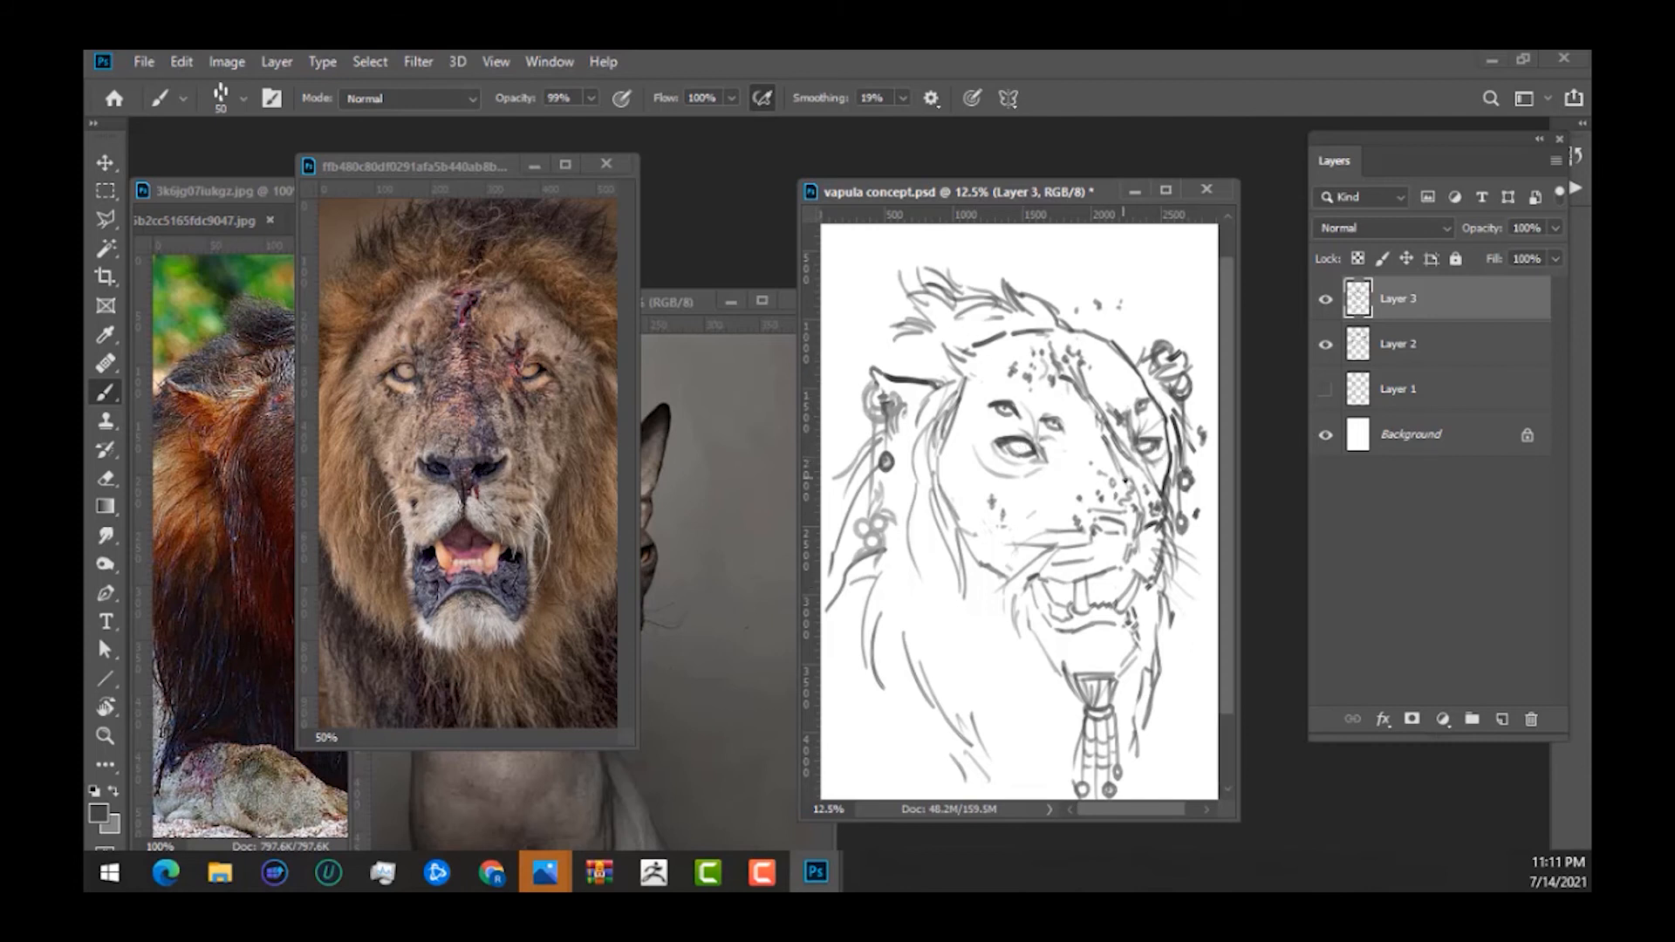
Flip the canvas horizontally and sketch a jagged row of small lower teeth between the fangs.
key("ctrl+shift+h")
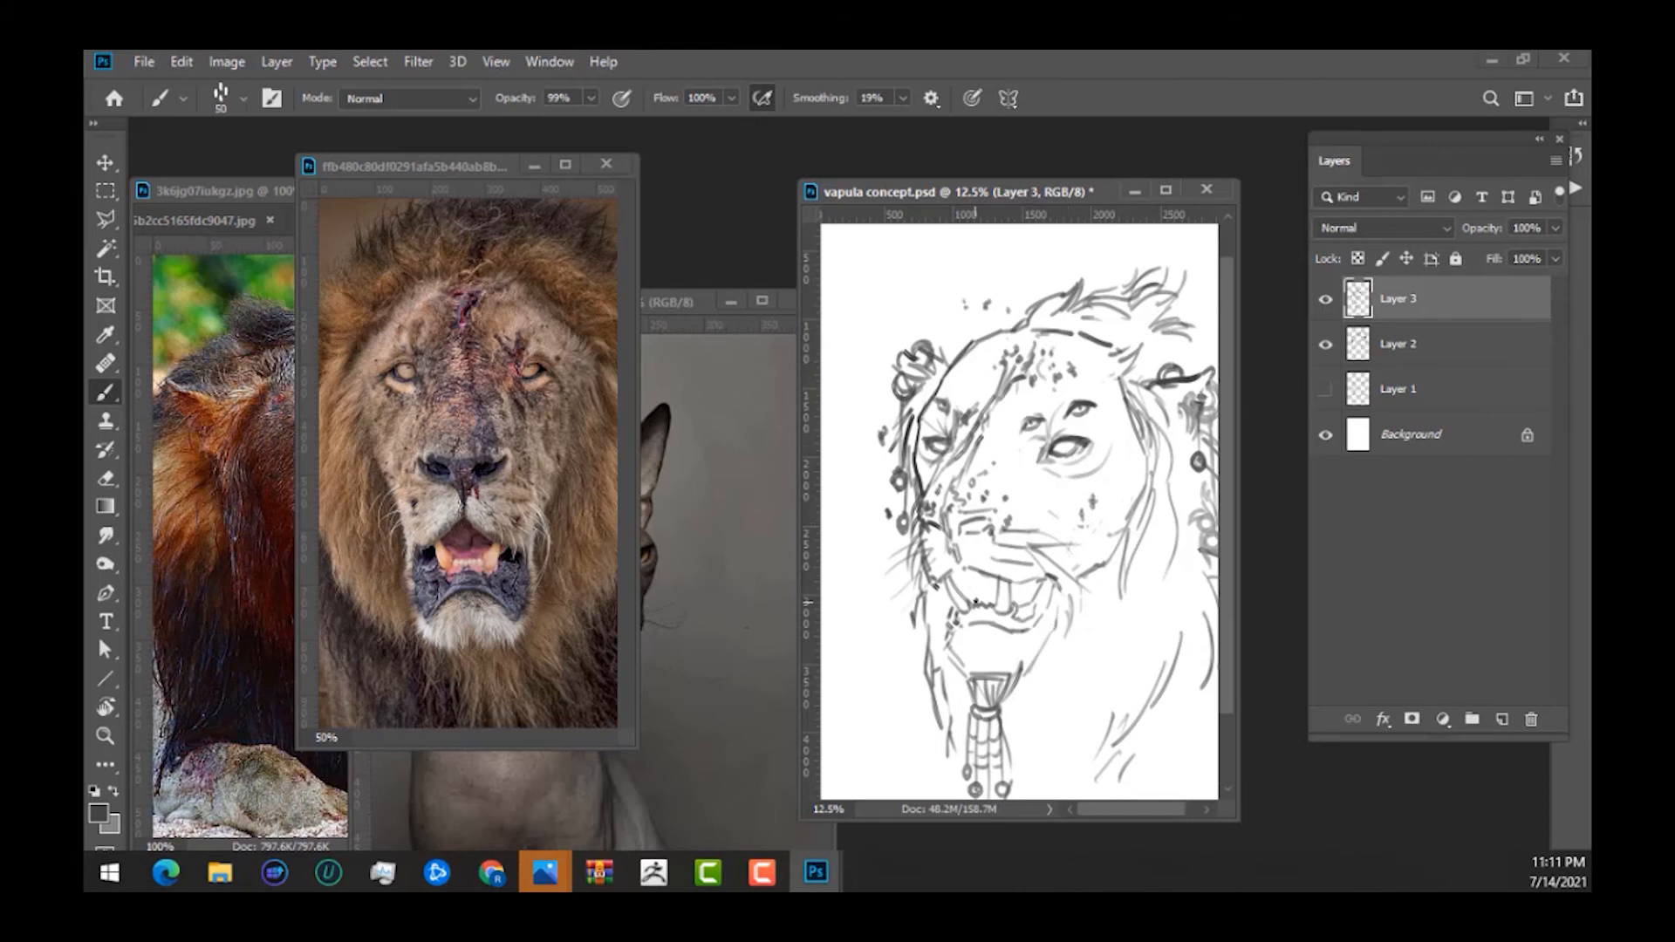
left_click_drag(968, 601, 991, 596)
Draw additional teeth inside the lion's open mouth and curved scale-like marks along the outer edge of the near cheek.
key("z")
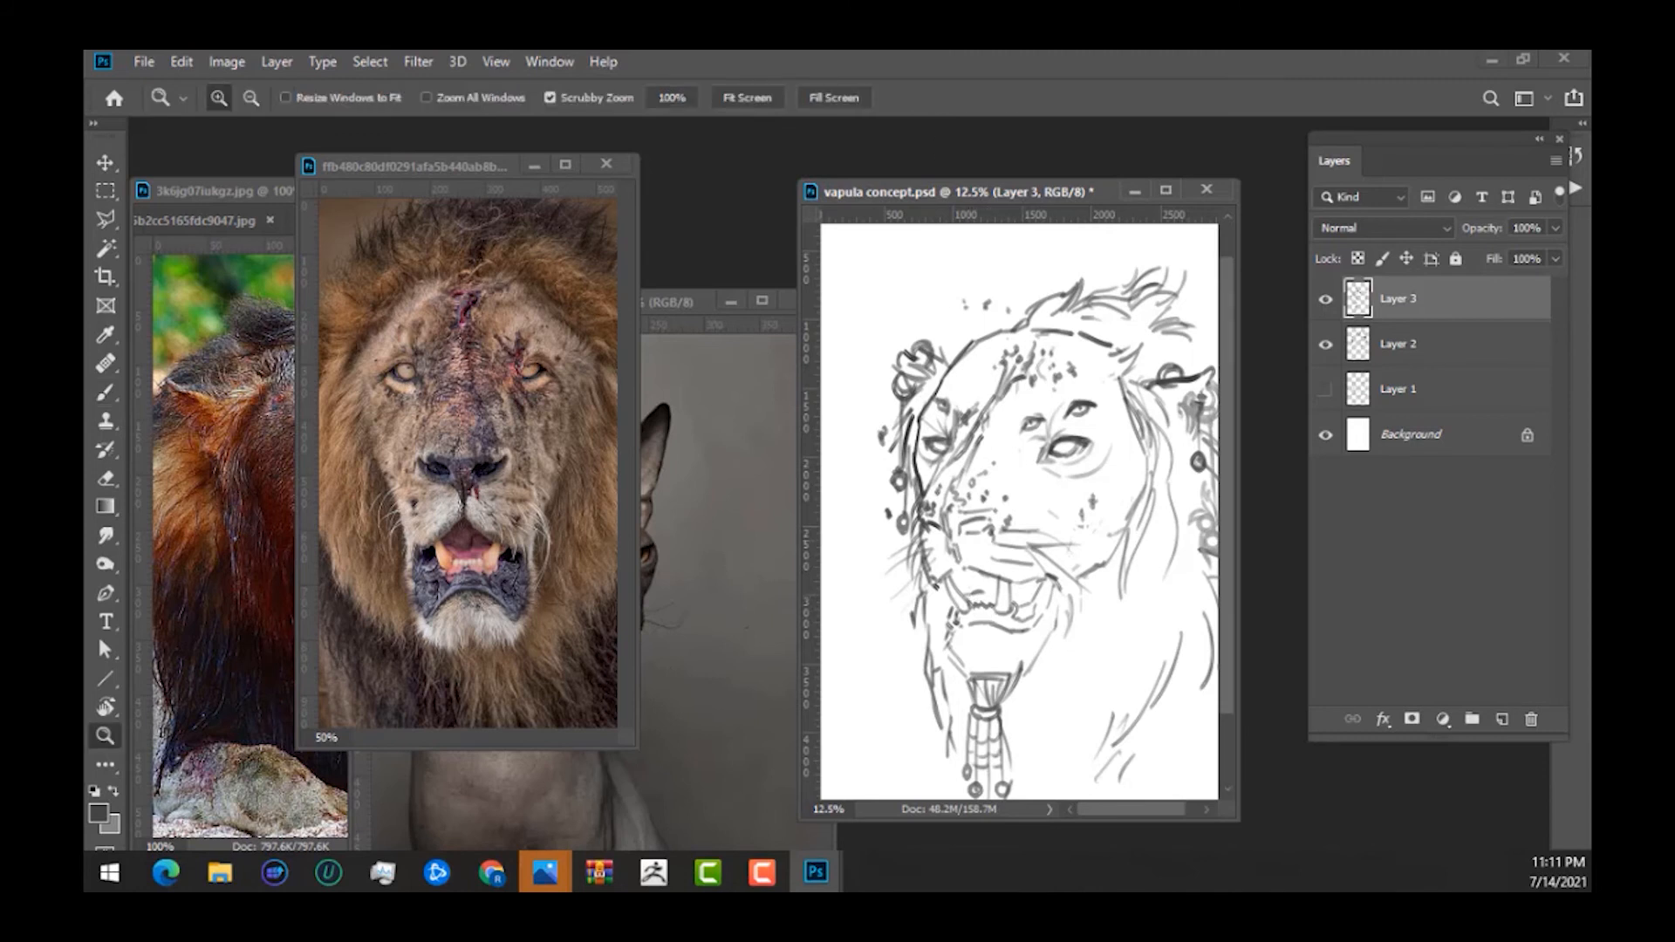
left_click(974, 584)
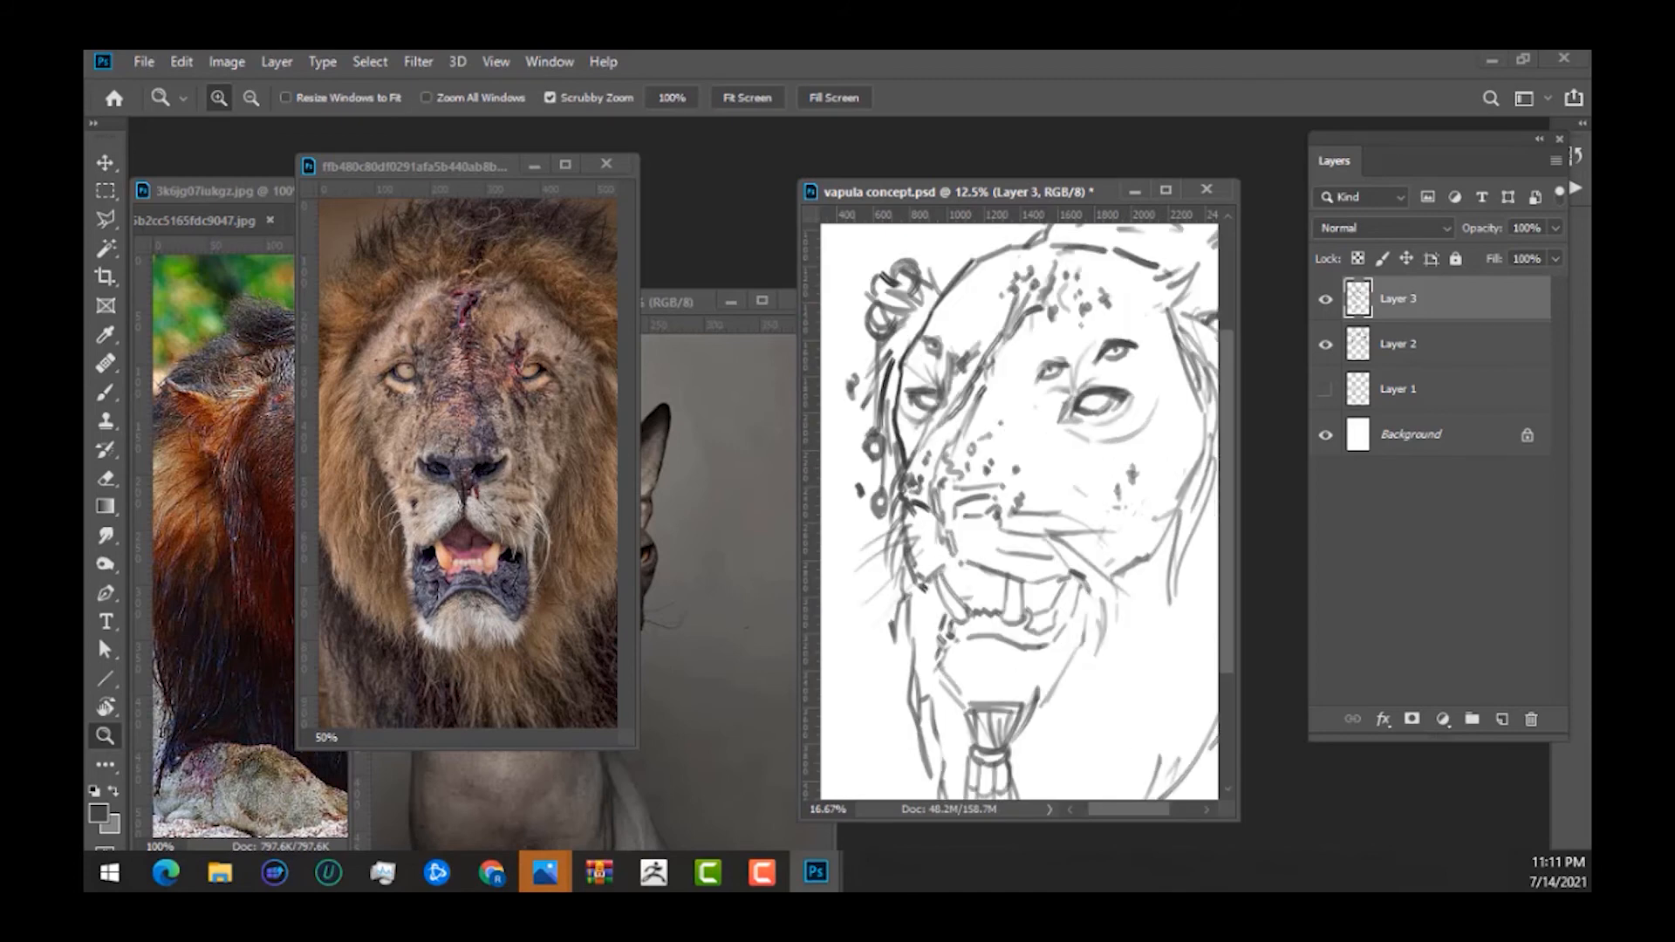
left_click(978, 624)
left_click(980, 612)
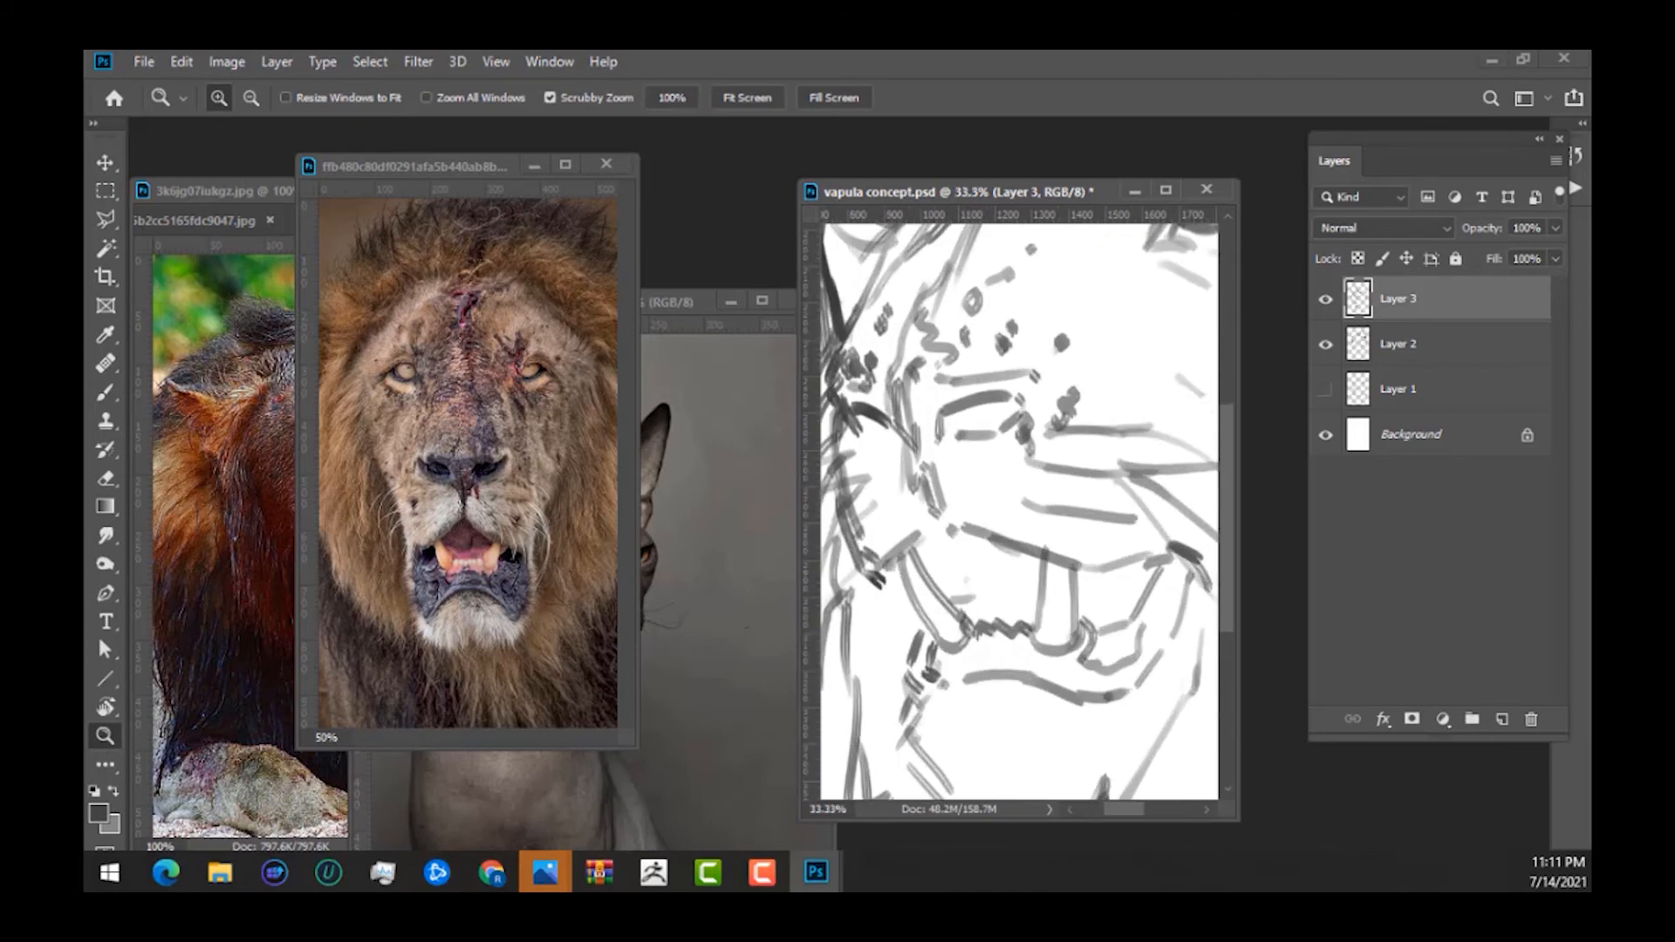
left_click(980, 579)
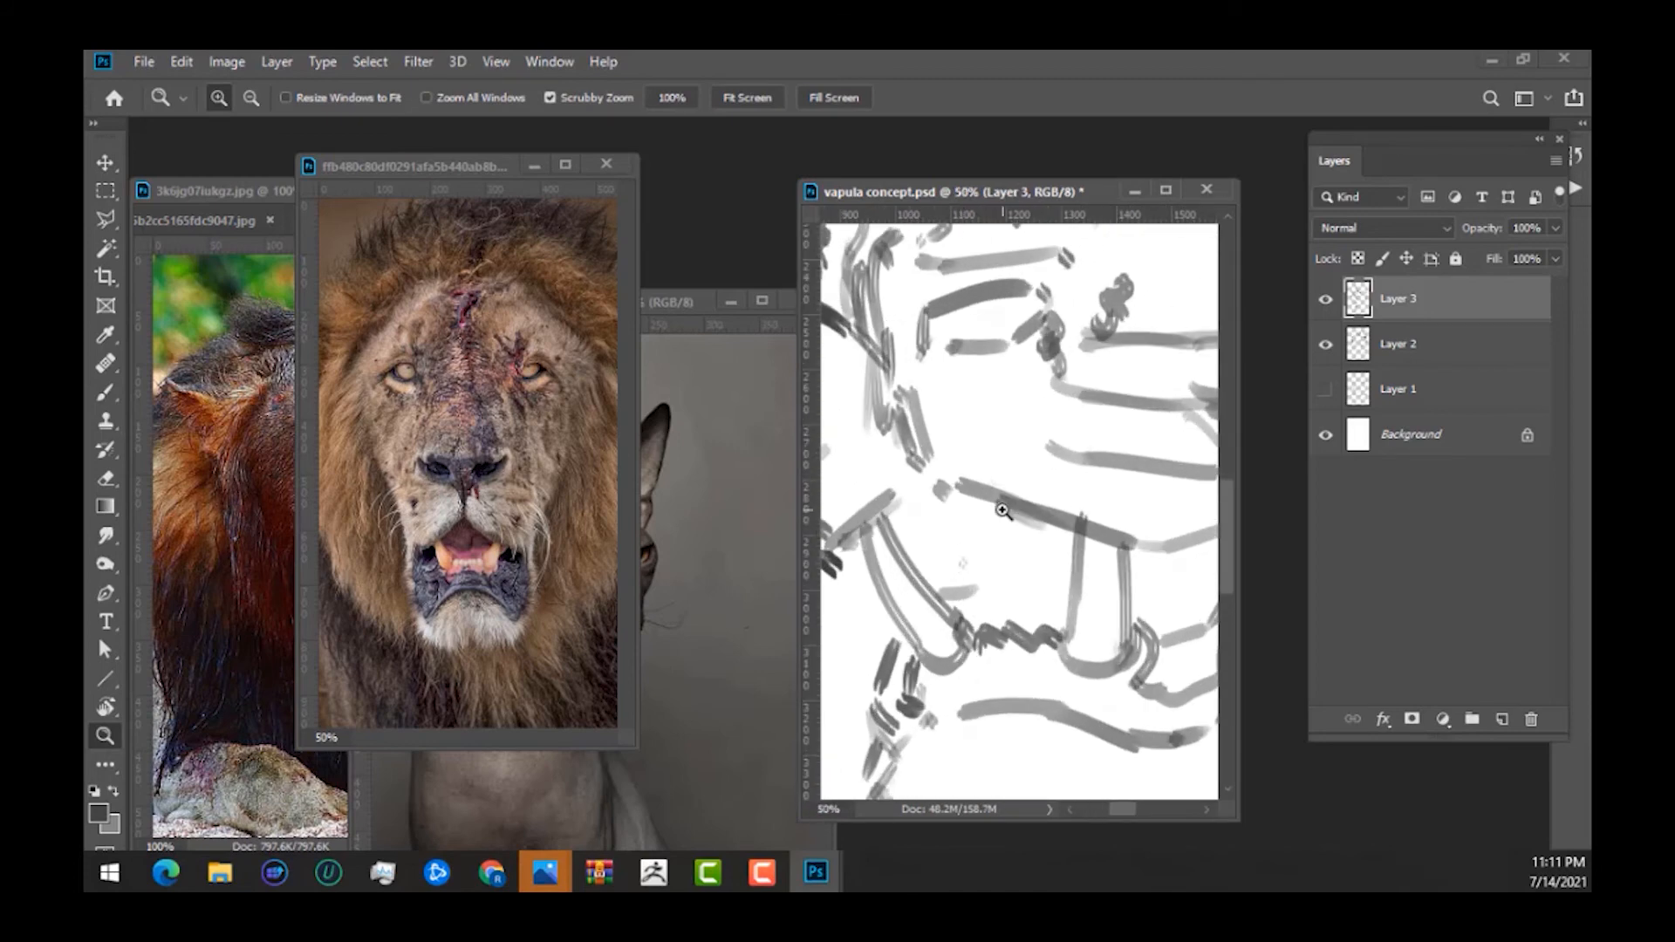
left_click(1003, 510, "alt")
left_click(1004, 510, "alt")
left_click(1004, 511, "alt")
left_click(1003, 510, "alt")
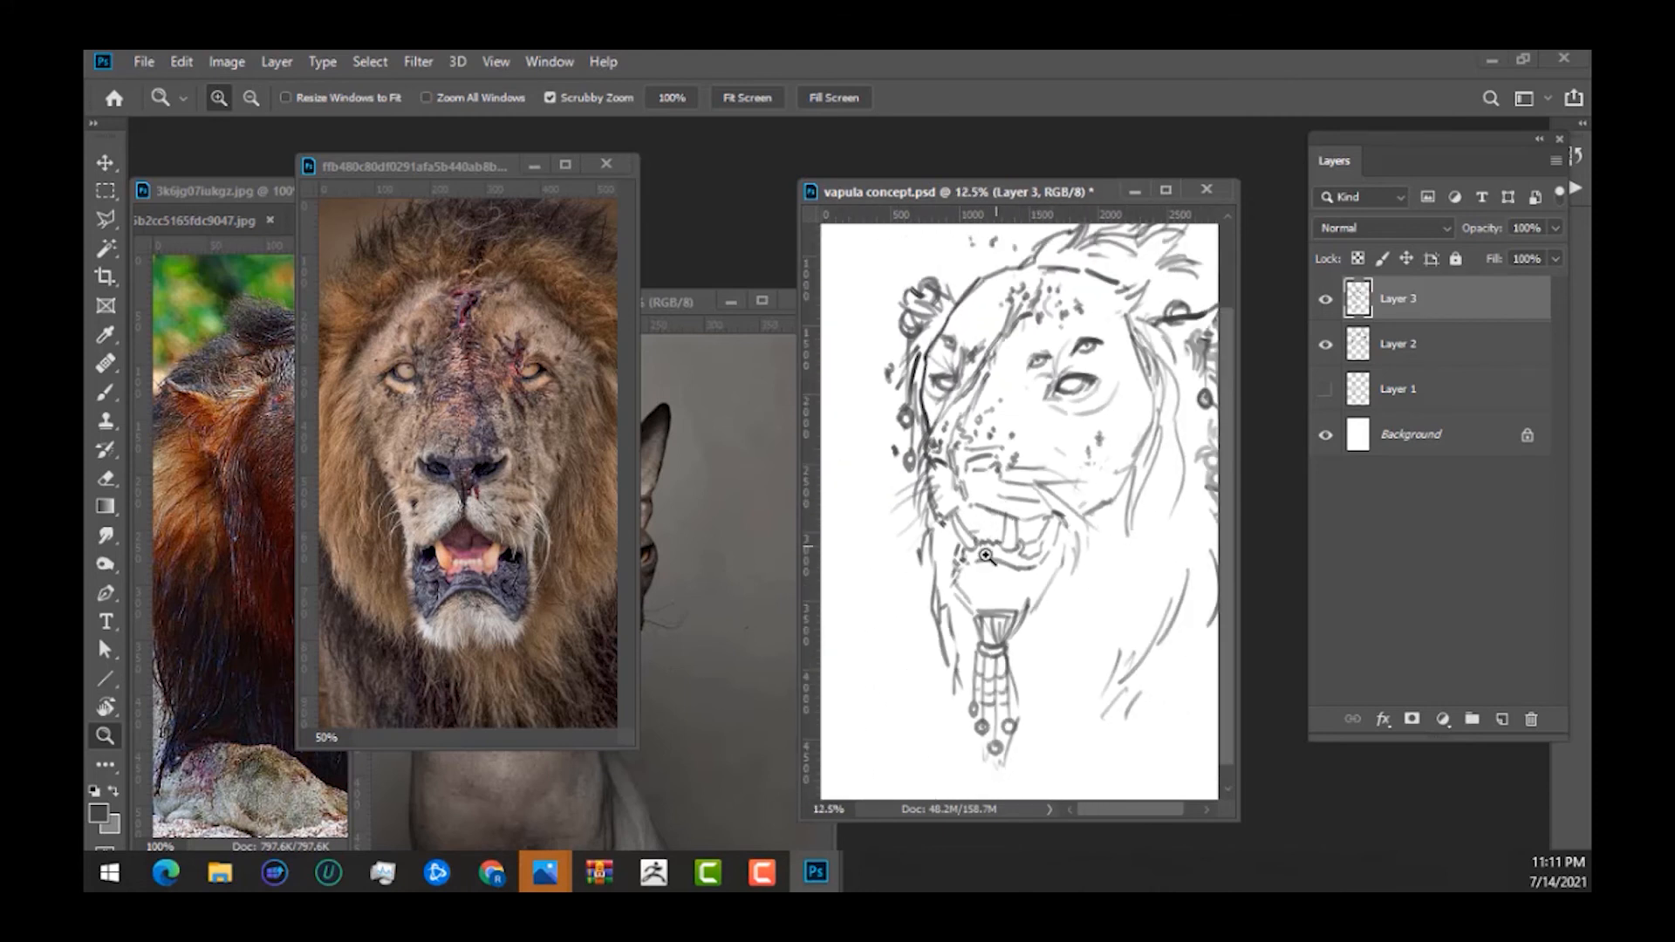
key("b")
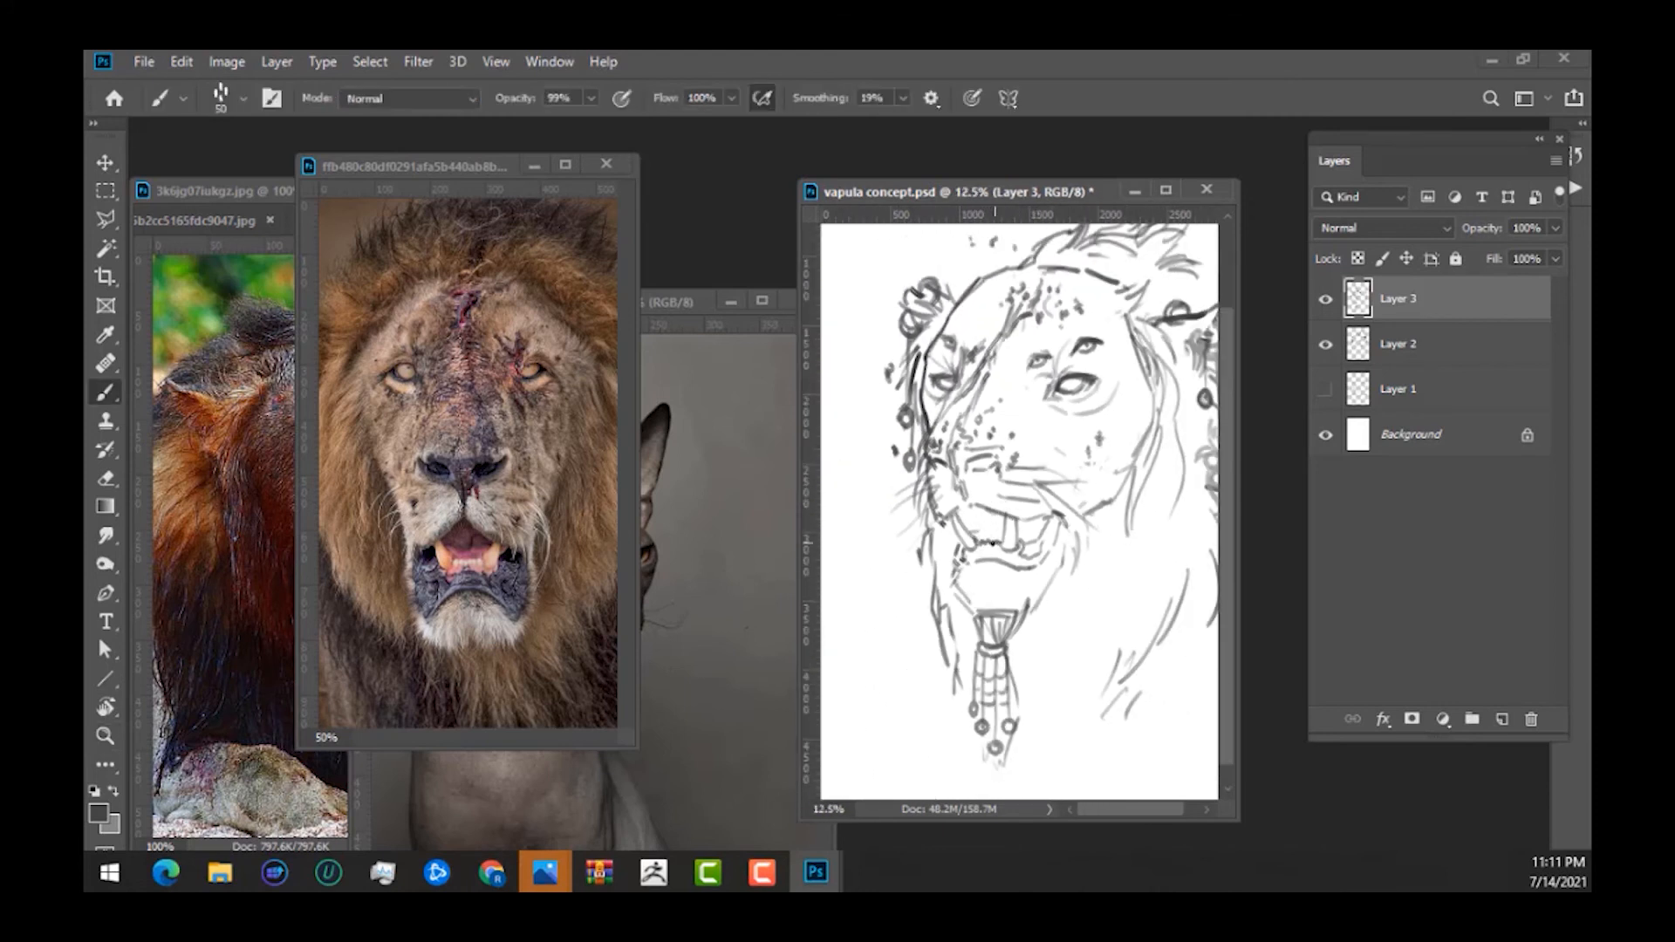
mouse_move(983, 511)
left_mouse_down()
mouse_move(970, 548)
mouse_move(997, 561)
mouse_move(1015, 539)
left_mouse_up()
mouse_move(1038, 515)
left_mouse_down()
mouse_move(1025, 533)
mouse_move(991, 516)
left_mouse_up()
mouse_move(1123, 412)
left_mouse_down()
mouse_move(1136, 455)
mouse_move(1135, 382)
left_mouse_up()
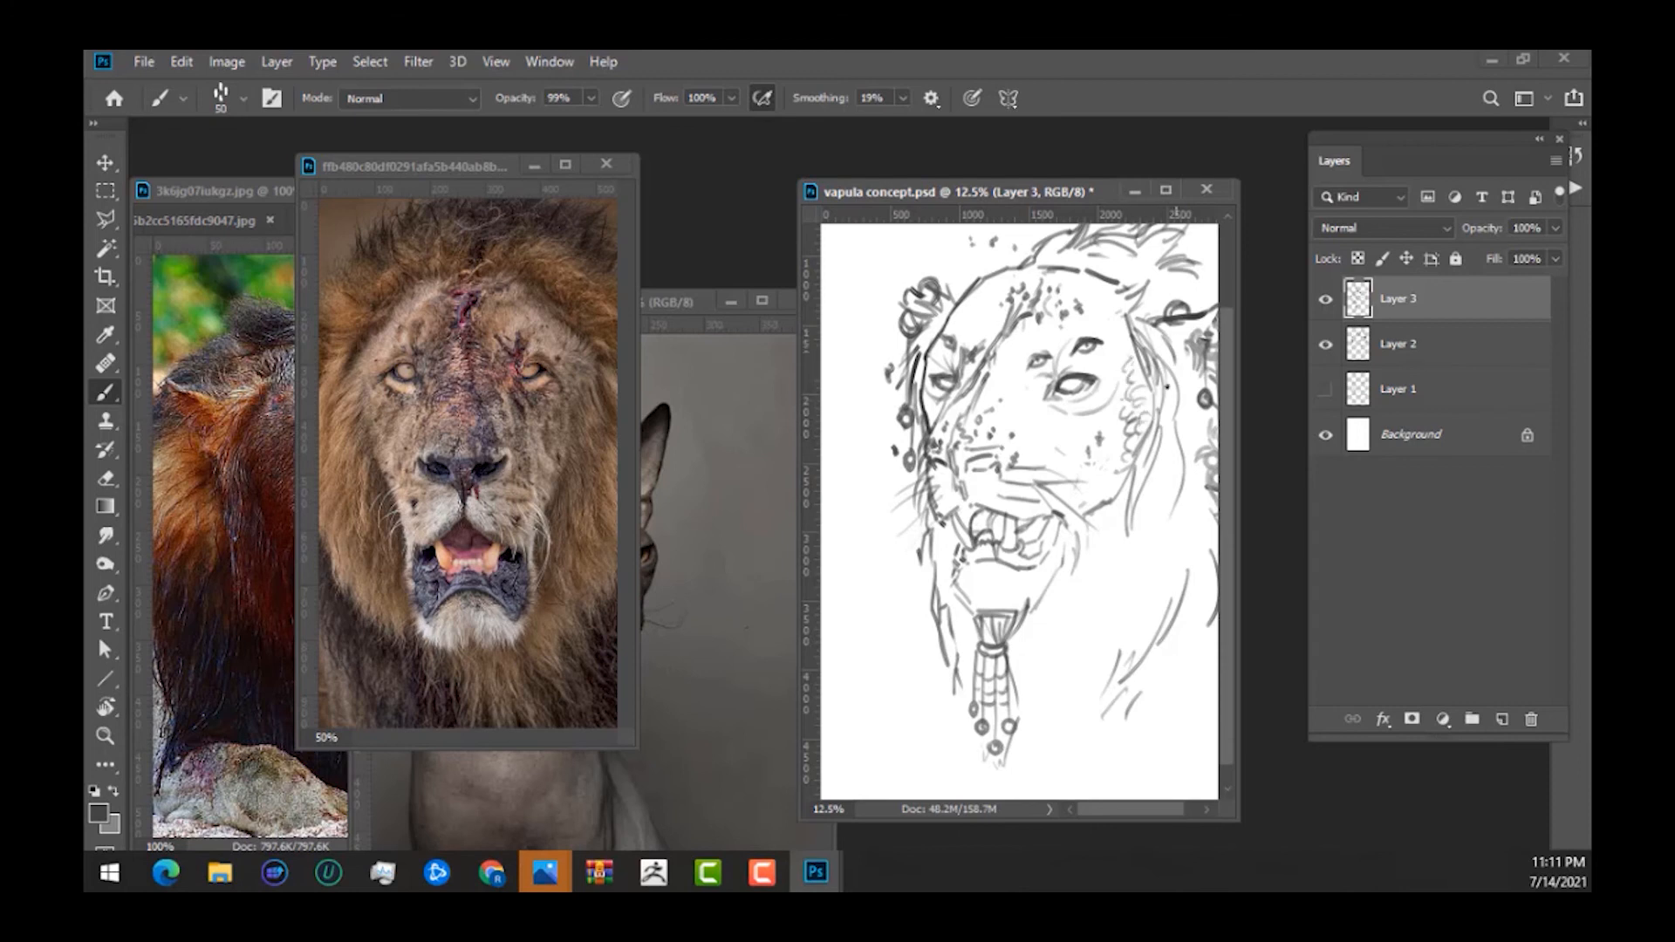
Examine the whole lion head sketch at full-page size and at closer view to judge the overall design.
key("ctrl+minus")
key("ctrl+minus")
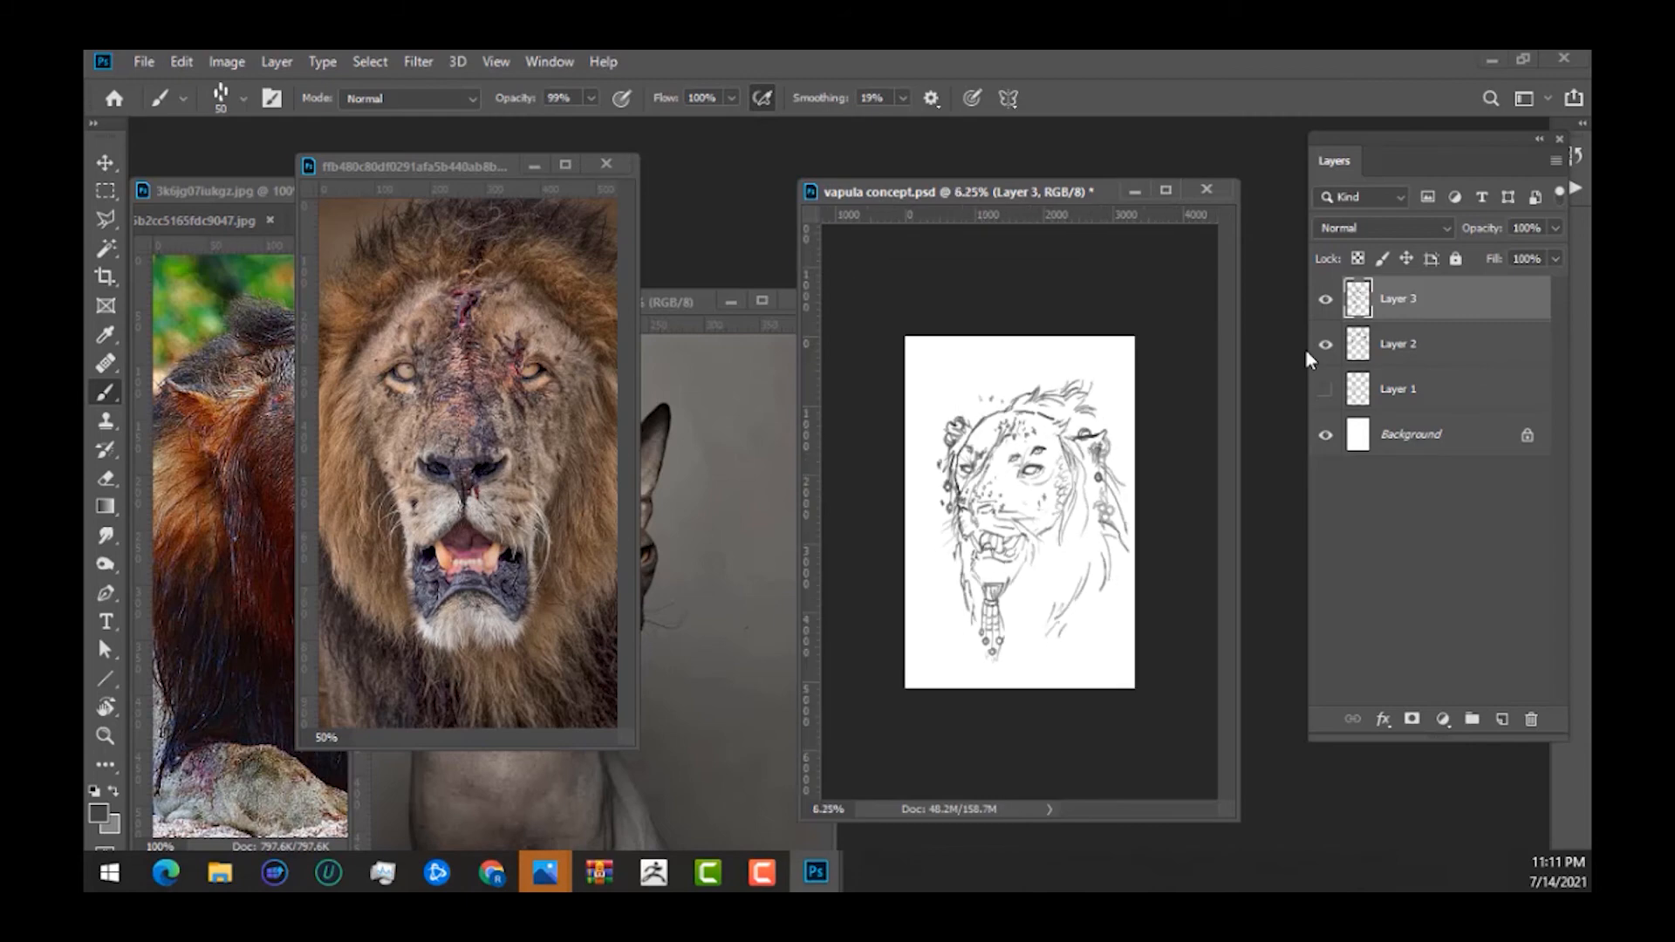
key("ctrl+plus")
key("ctrl+plus")
key("ctrl+plus")
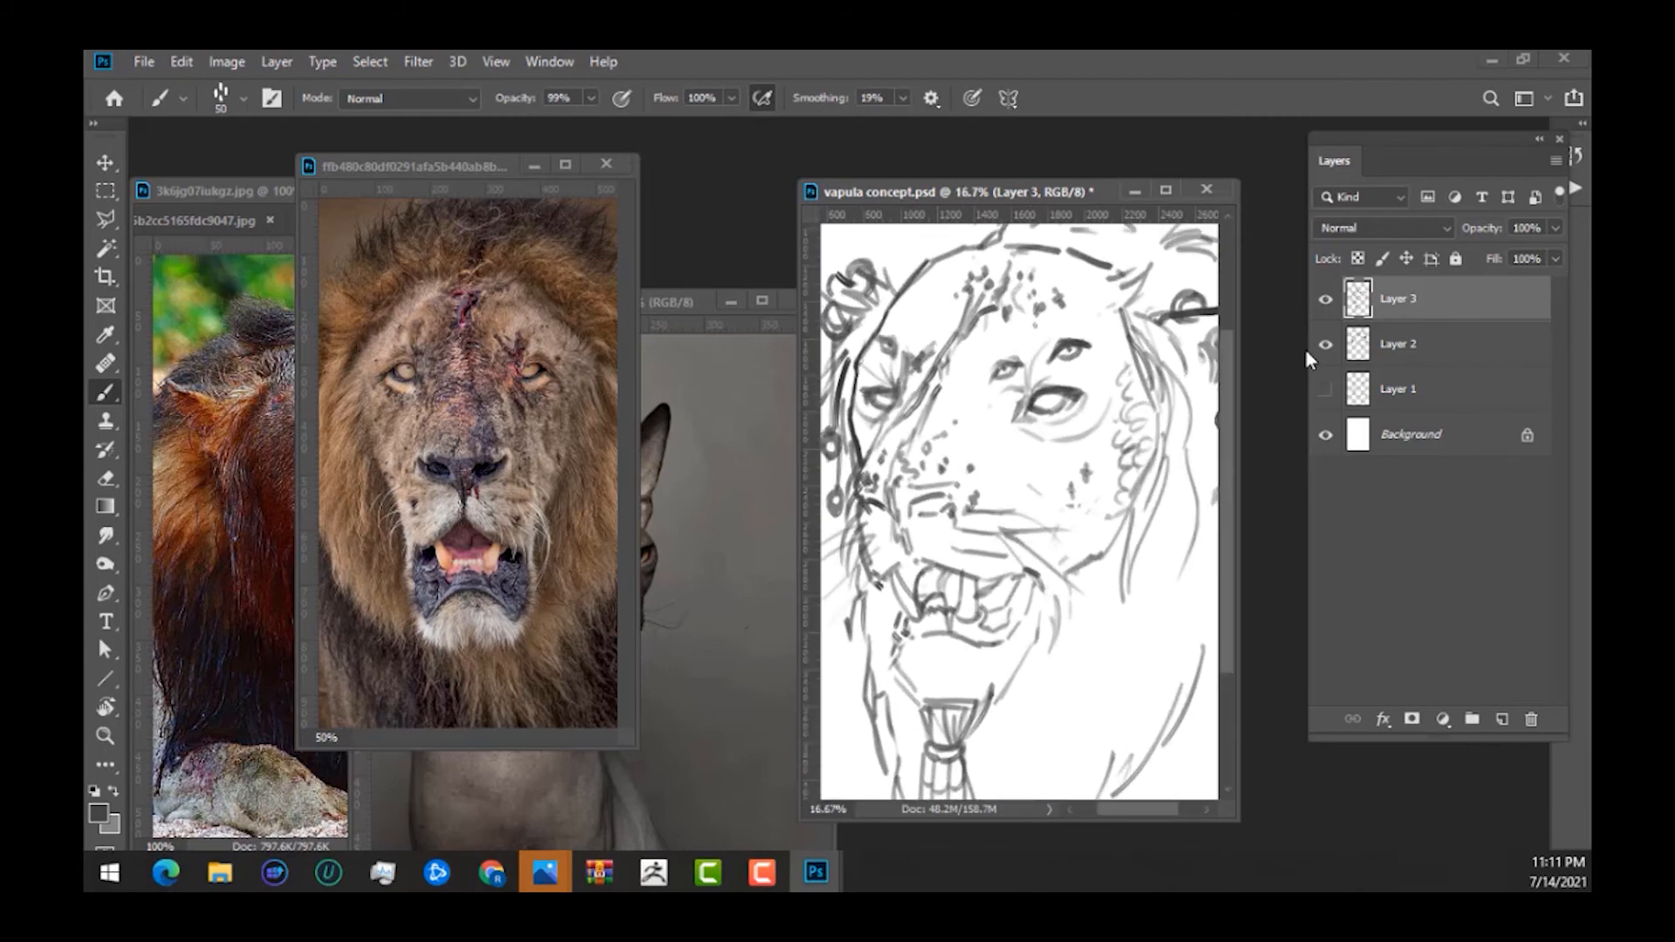
key("ctrl+minus")
key("ctrl+plus")
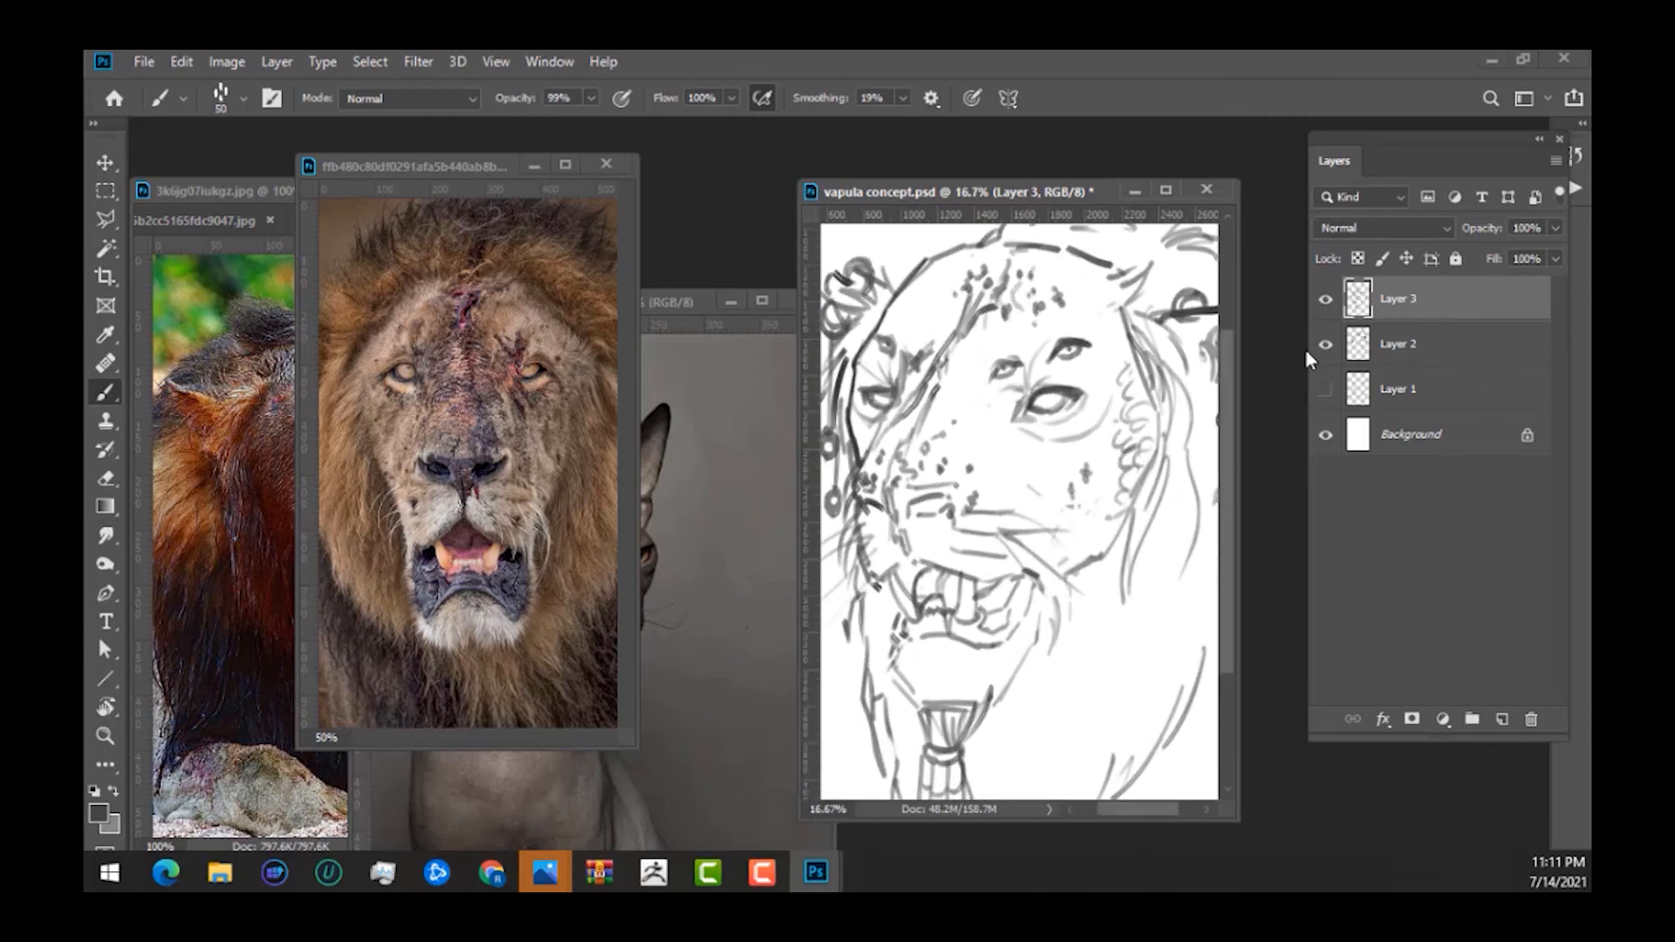
key("ctrl+minus")
key("ctrl+plus")
Enlarge the eraser to 44 px and erase the dense scar lines running from the forehead down past the far eye.
key("e")
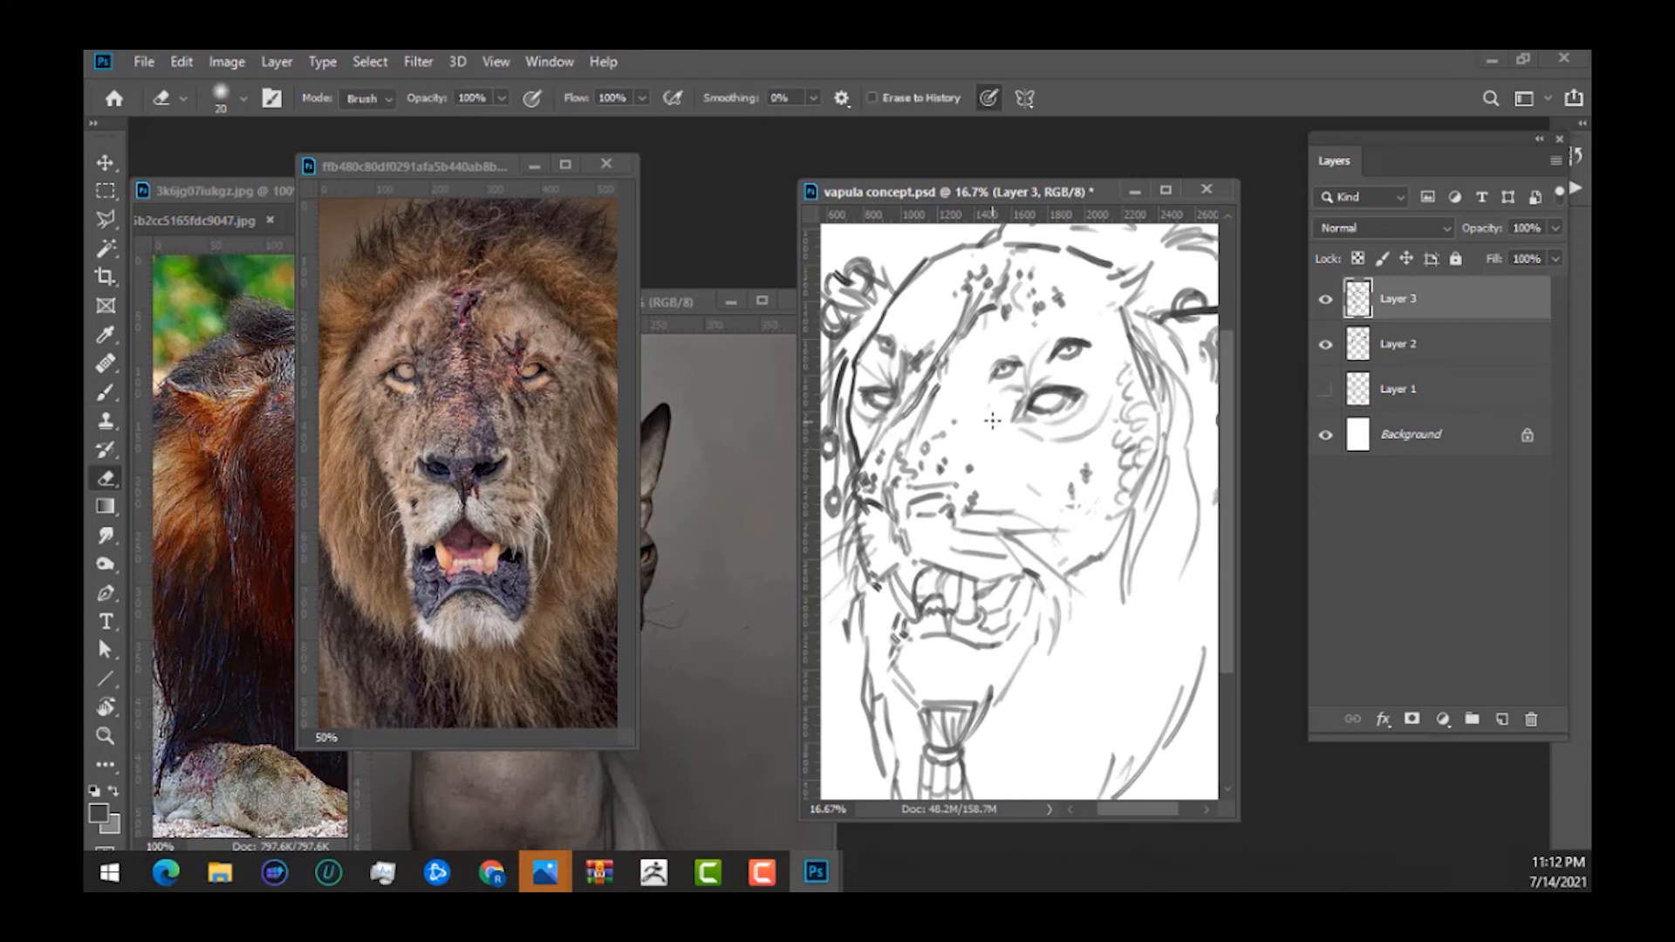
left_click(243, 97)
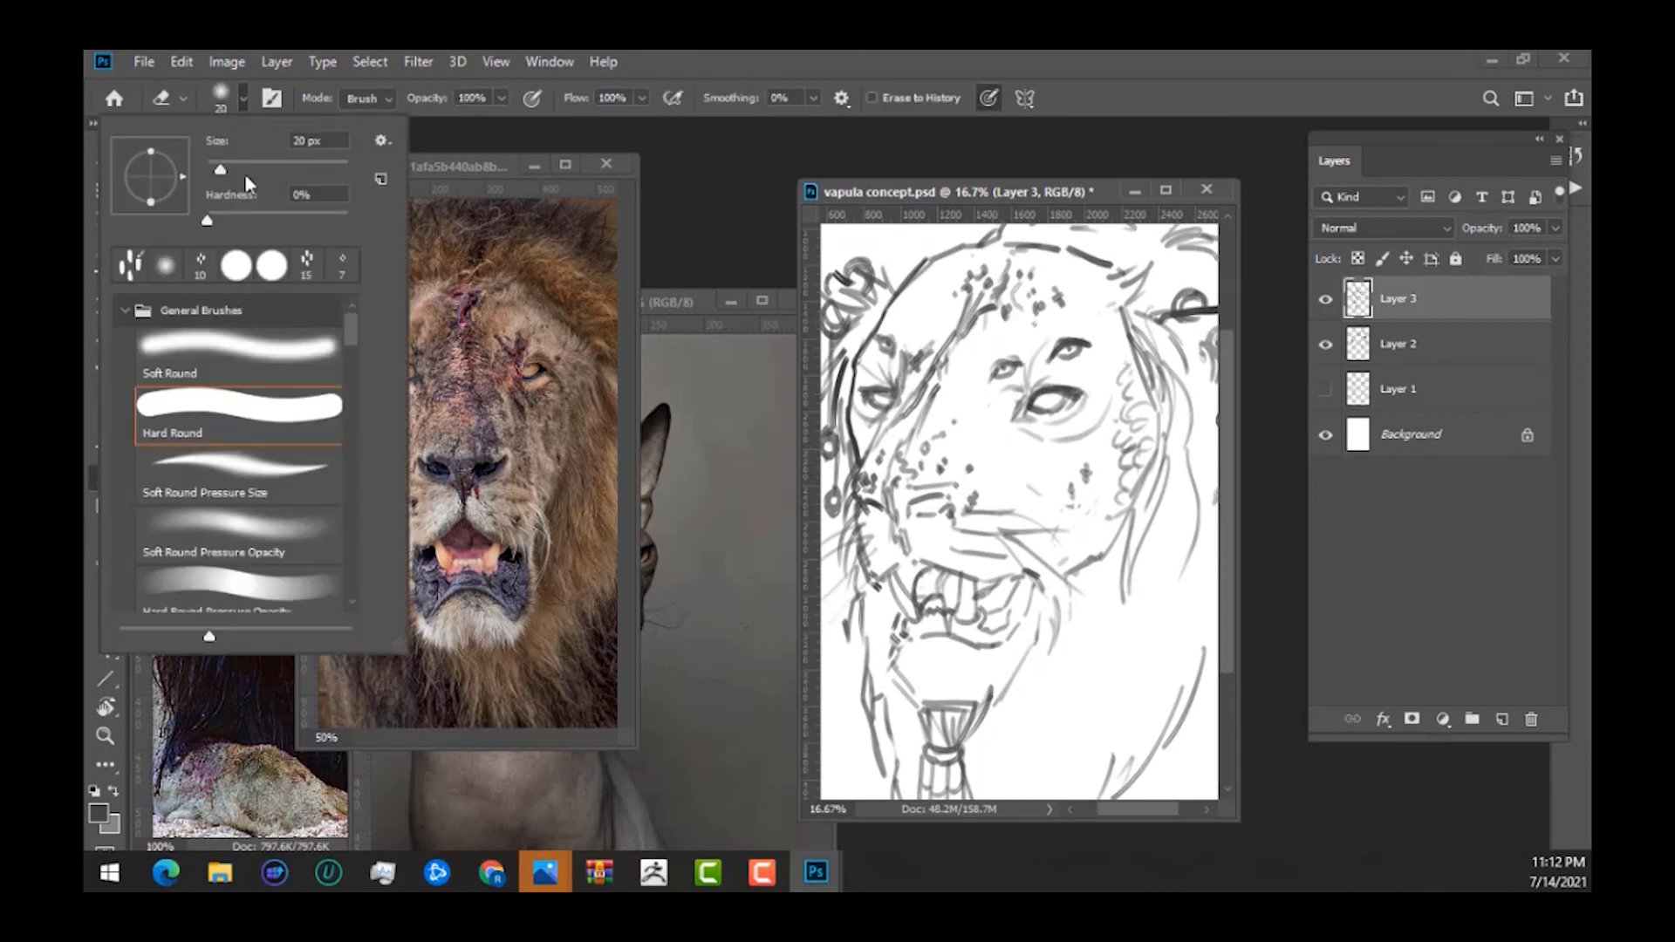
left_click(242, 172)
left_click(979, 290)
mouse_move(979, 290)
left_mouse_down()
mouse_move(955, 340)
mouse_move(1008, 288)
mouse_move(991, 279)
mouse_move(892, 430)
left_mouse_up()
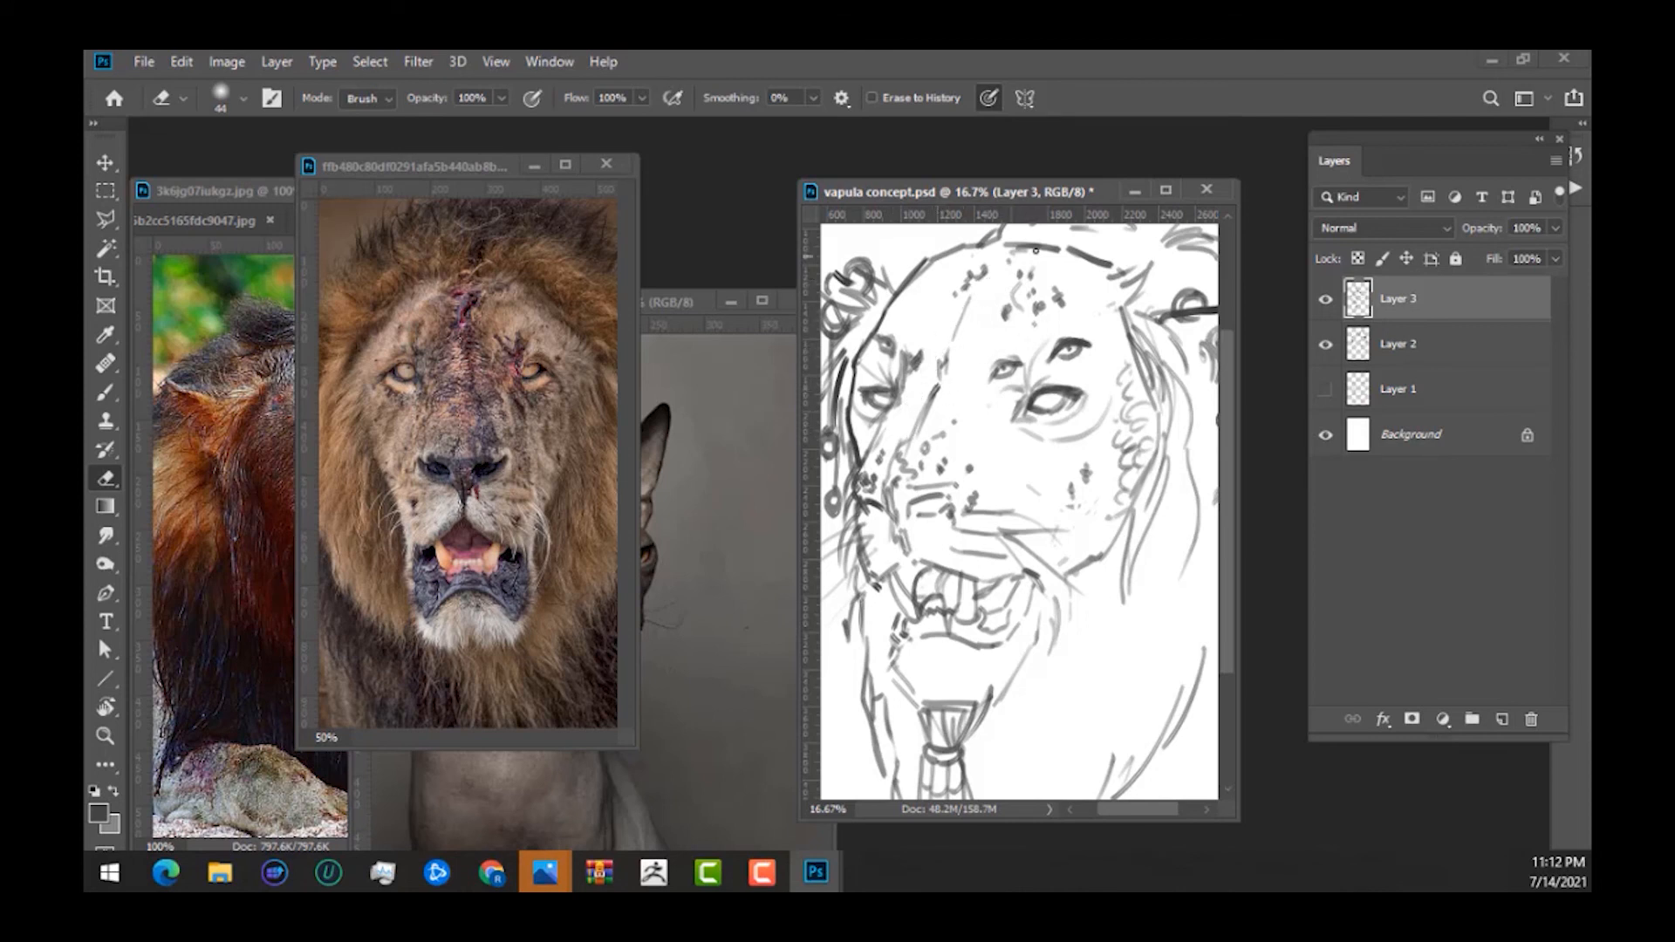
left_click_drag(880, 451, 890, 465)
Compare the sketch with Layer 2 and then Layer 3 hidden, restoring both layers' visibility.
key("ctrl+minus")
key("ctrl+minus")
key("ctrl+minus")
key("ctrl+plus")
key("ctrl+plus")
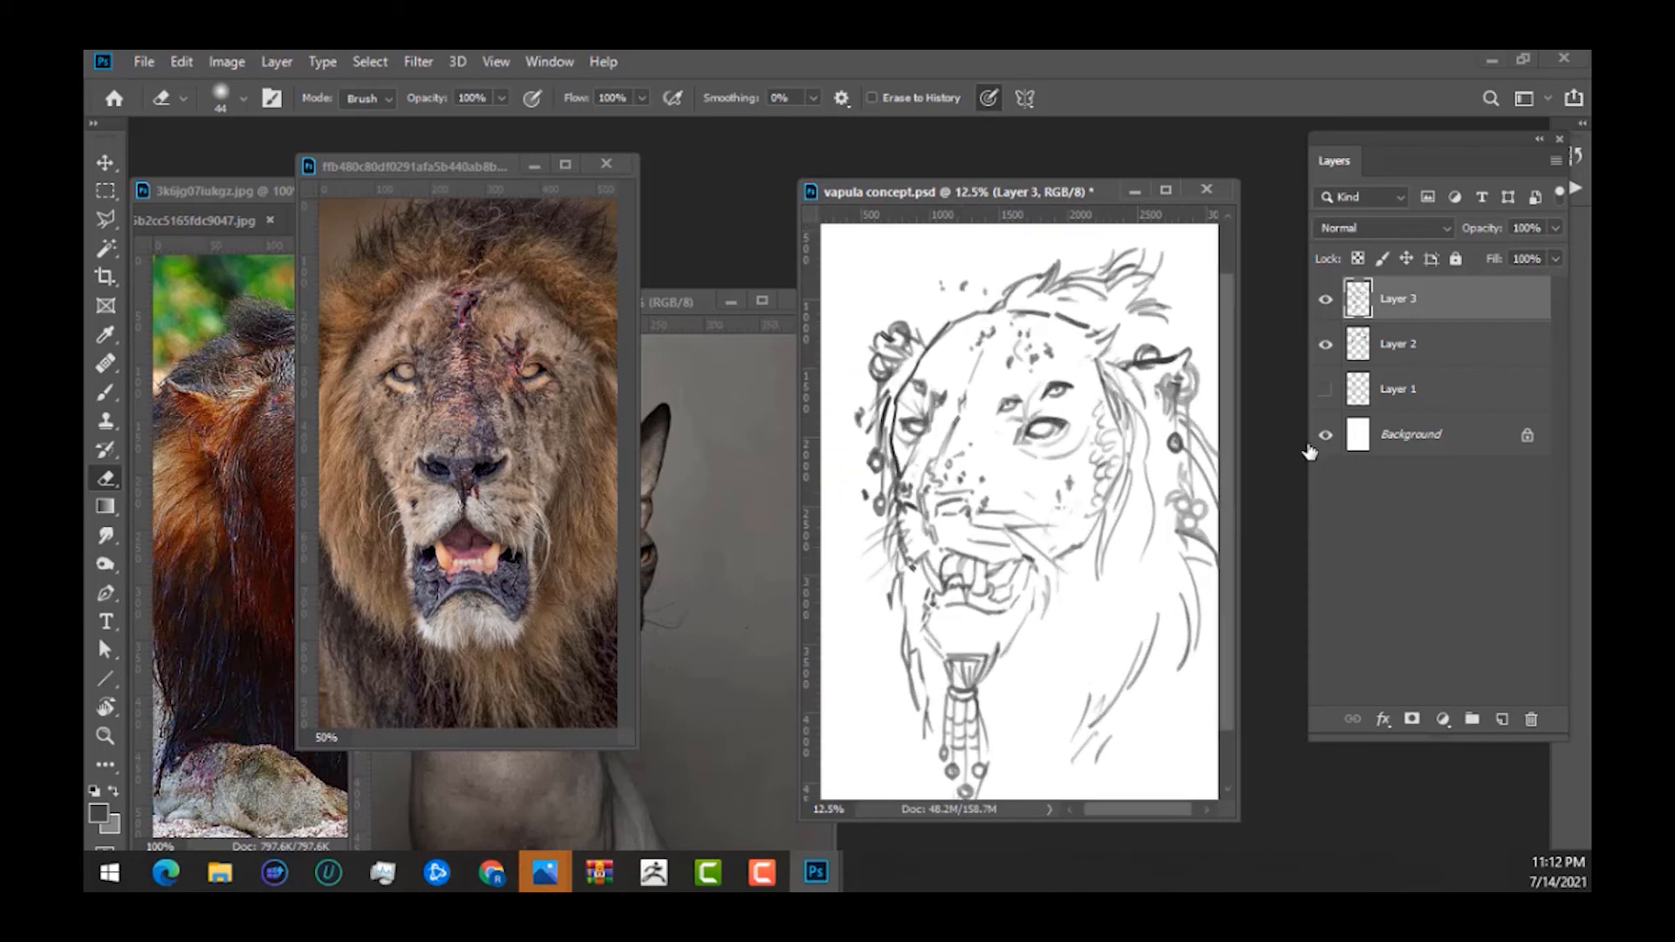
left_click(1327, 345)
left_click(1326, 345)
left_click(1326, 301)
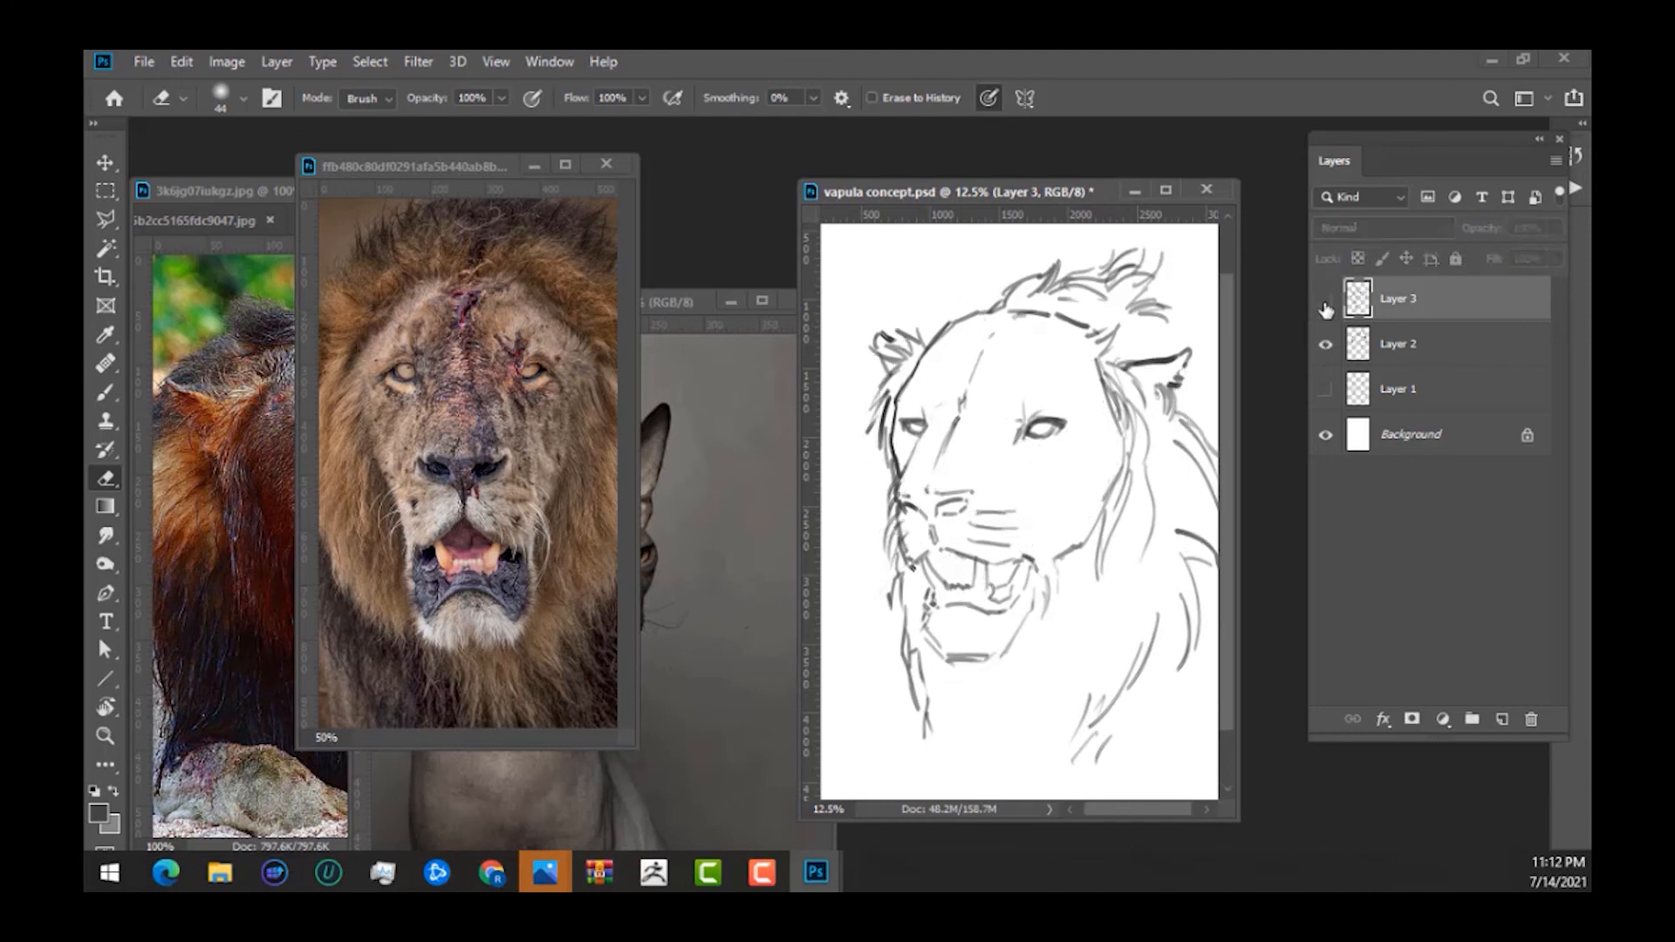
left_click(1326, 301)
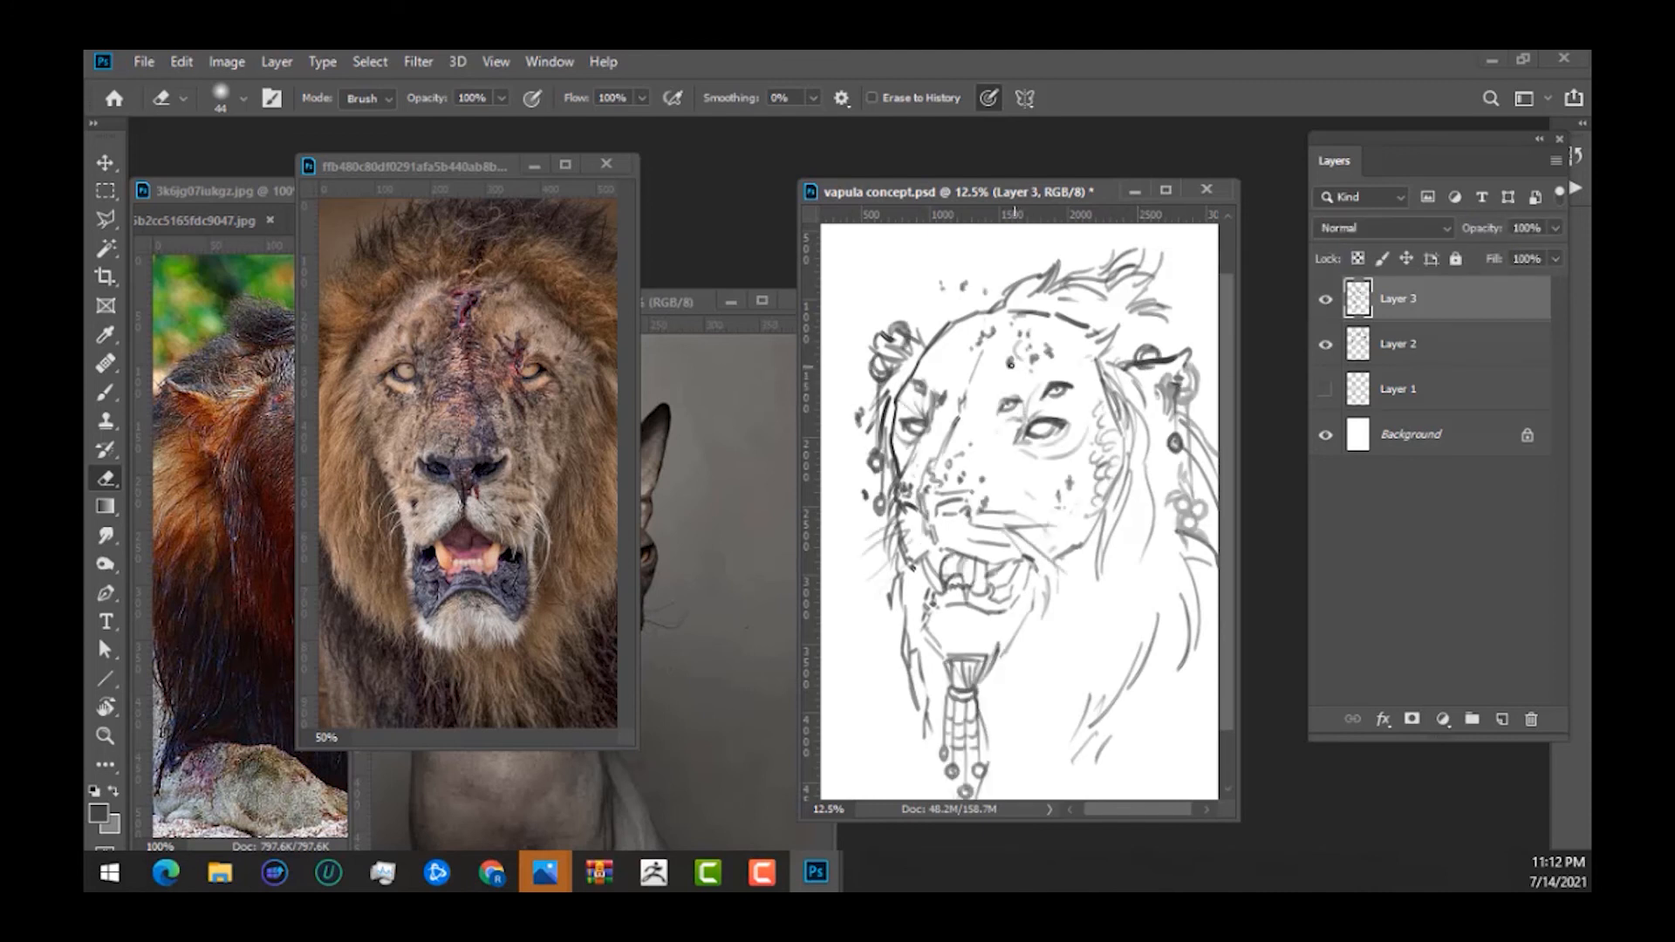
Thin out the dark spots on the lion's forehead with the eraser and save the document.
mouse_move(1011, 364)
left_mouse_down()
mouse_move(1026, 325)
mouse_move(1017, 358)
left_mouse_up()
key("ctrl+minus")
key("ctrl+minus")
key("ctrl+plus")
key("ctrl+plus")
key("ctrl+plus")
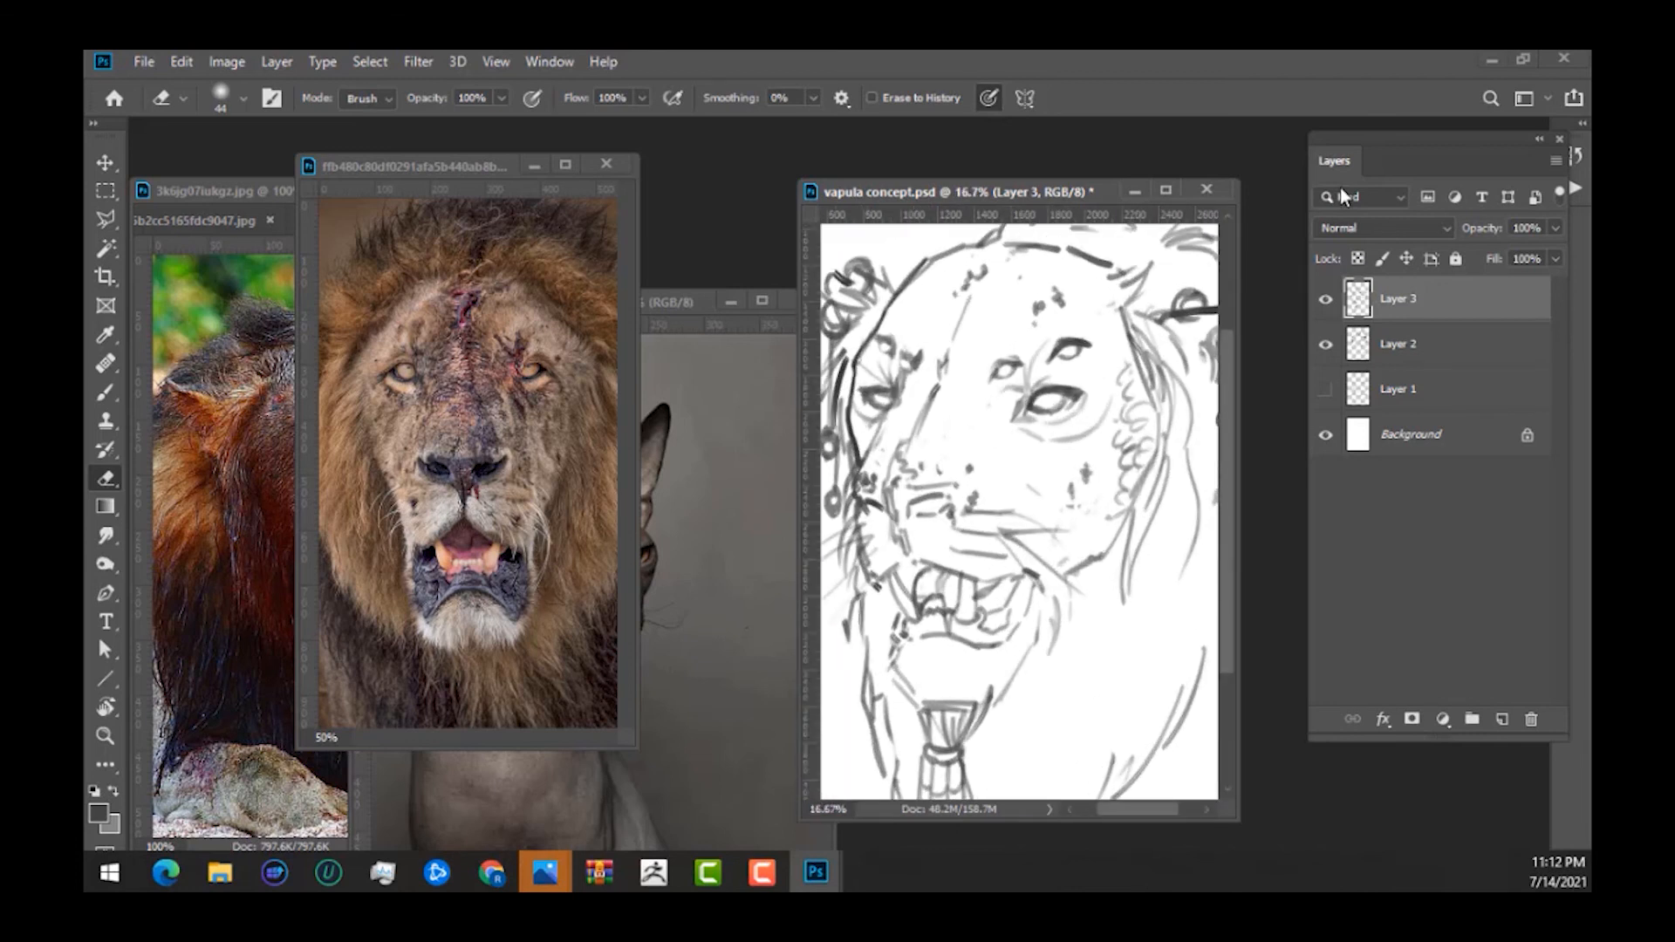
key("ctrl+minus")
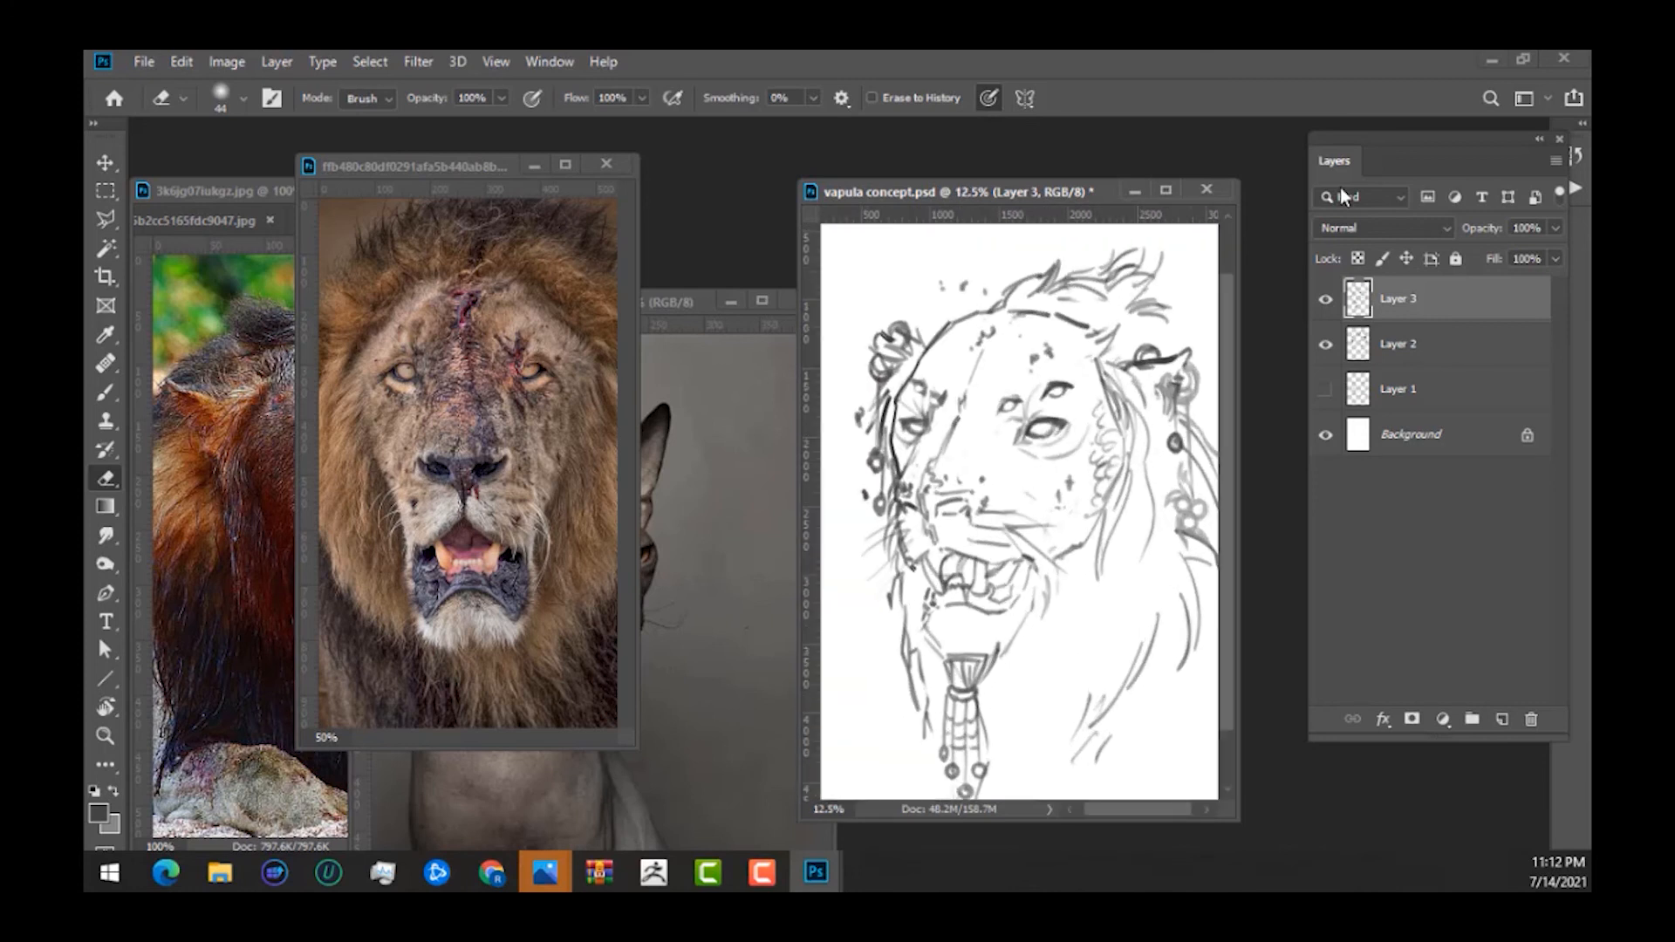
key("ctrl+s")
key("ctrl+plus")
key("ctrl+minus")
key("ctrl+minus")
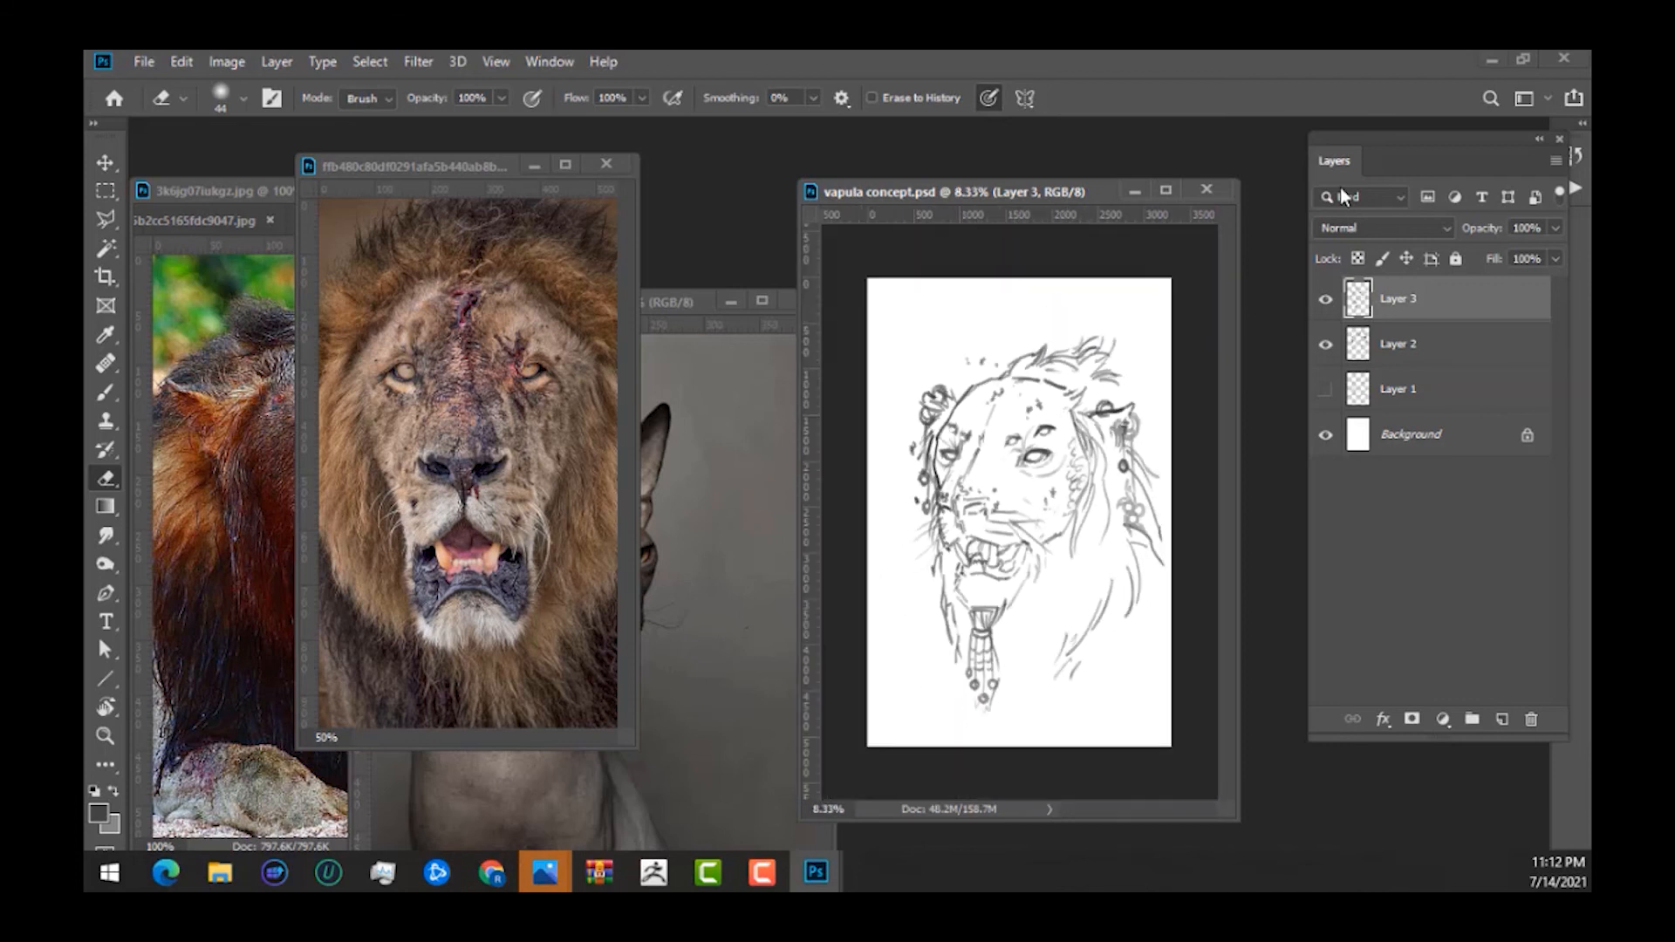
key("ctrl+plus")
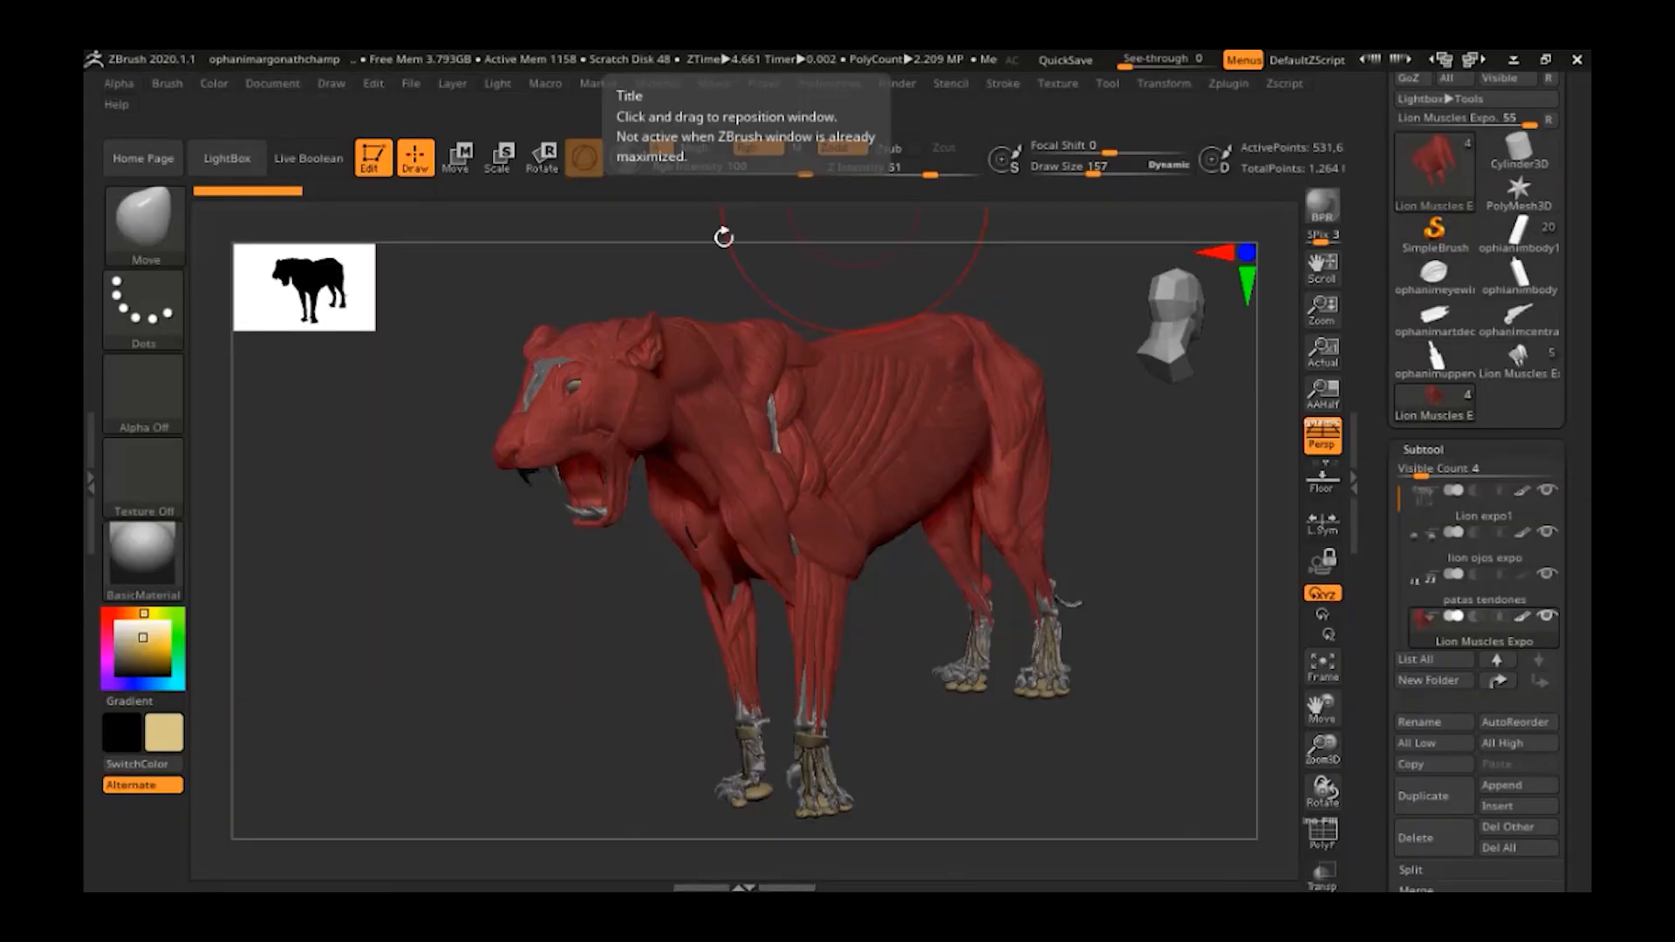
Switch to ZBrush and study the lion muscle model from several sides, including its head, open jaws and neck.
left_click_drag(429, 657, 594, 623)
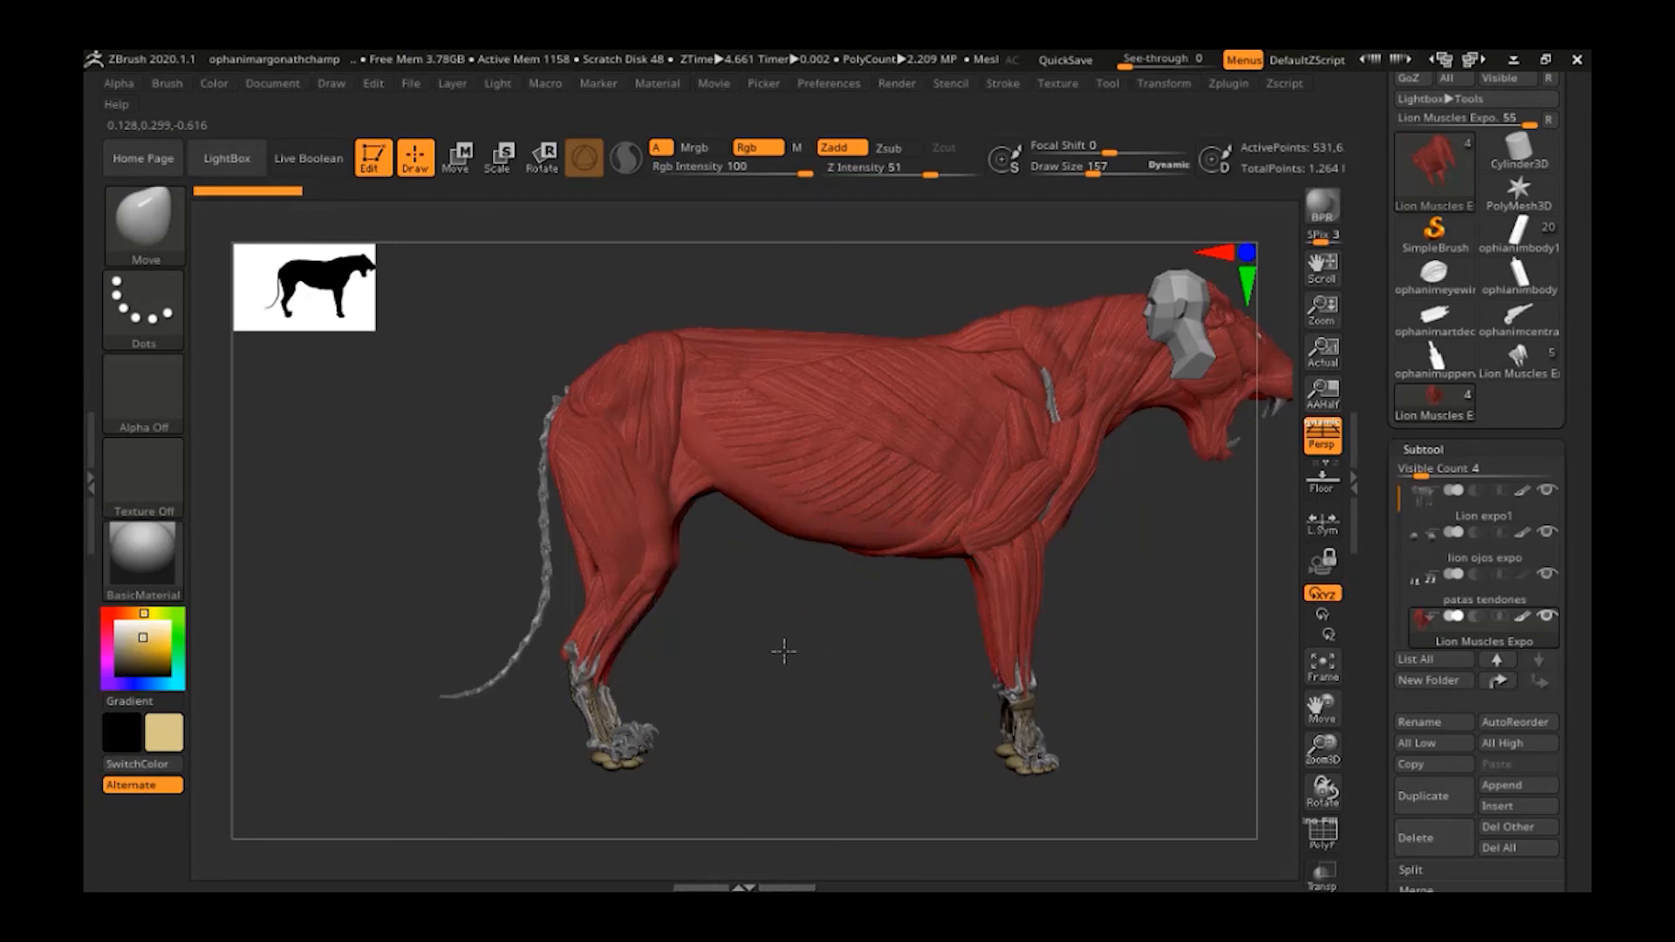
left_click_drag(782, 647, 1133, 605)
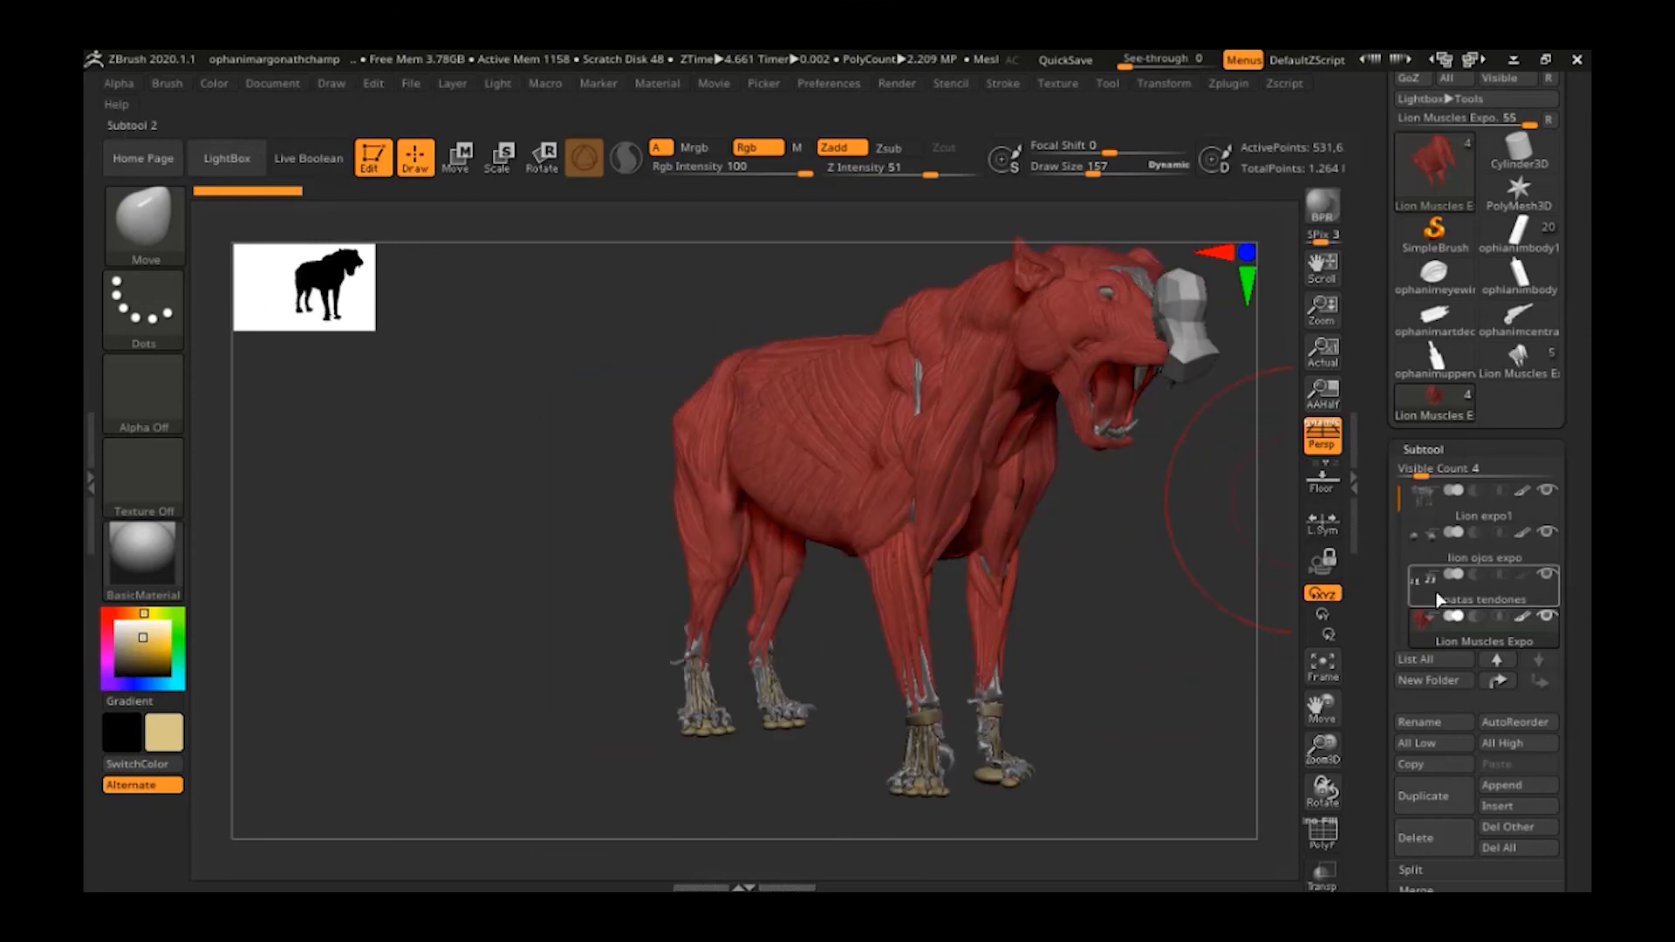
left_click_drag(1172, 567, 1096, 557)
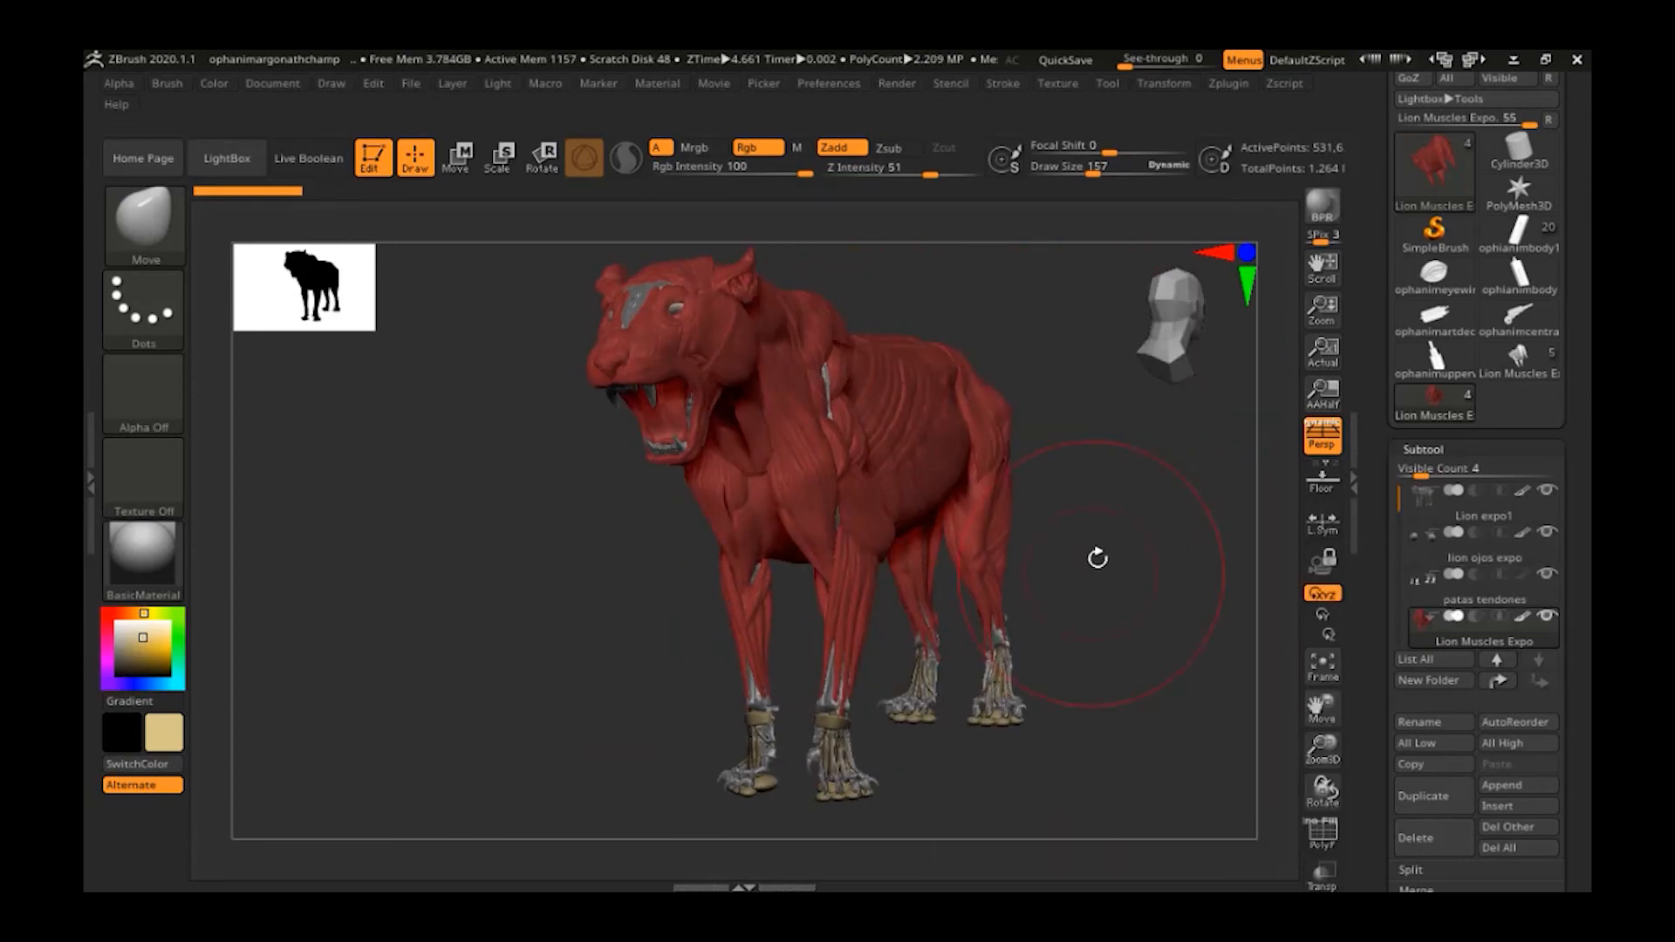
left_click_drag(987, 288, 920, 293)
left_click_drag(549, 560, 513, 498)
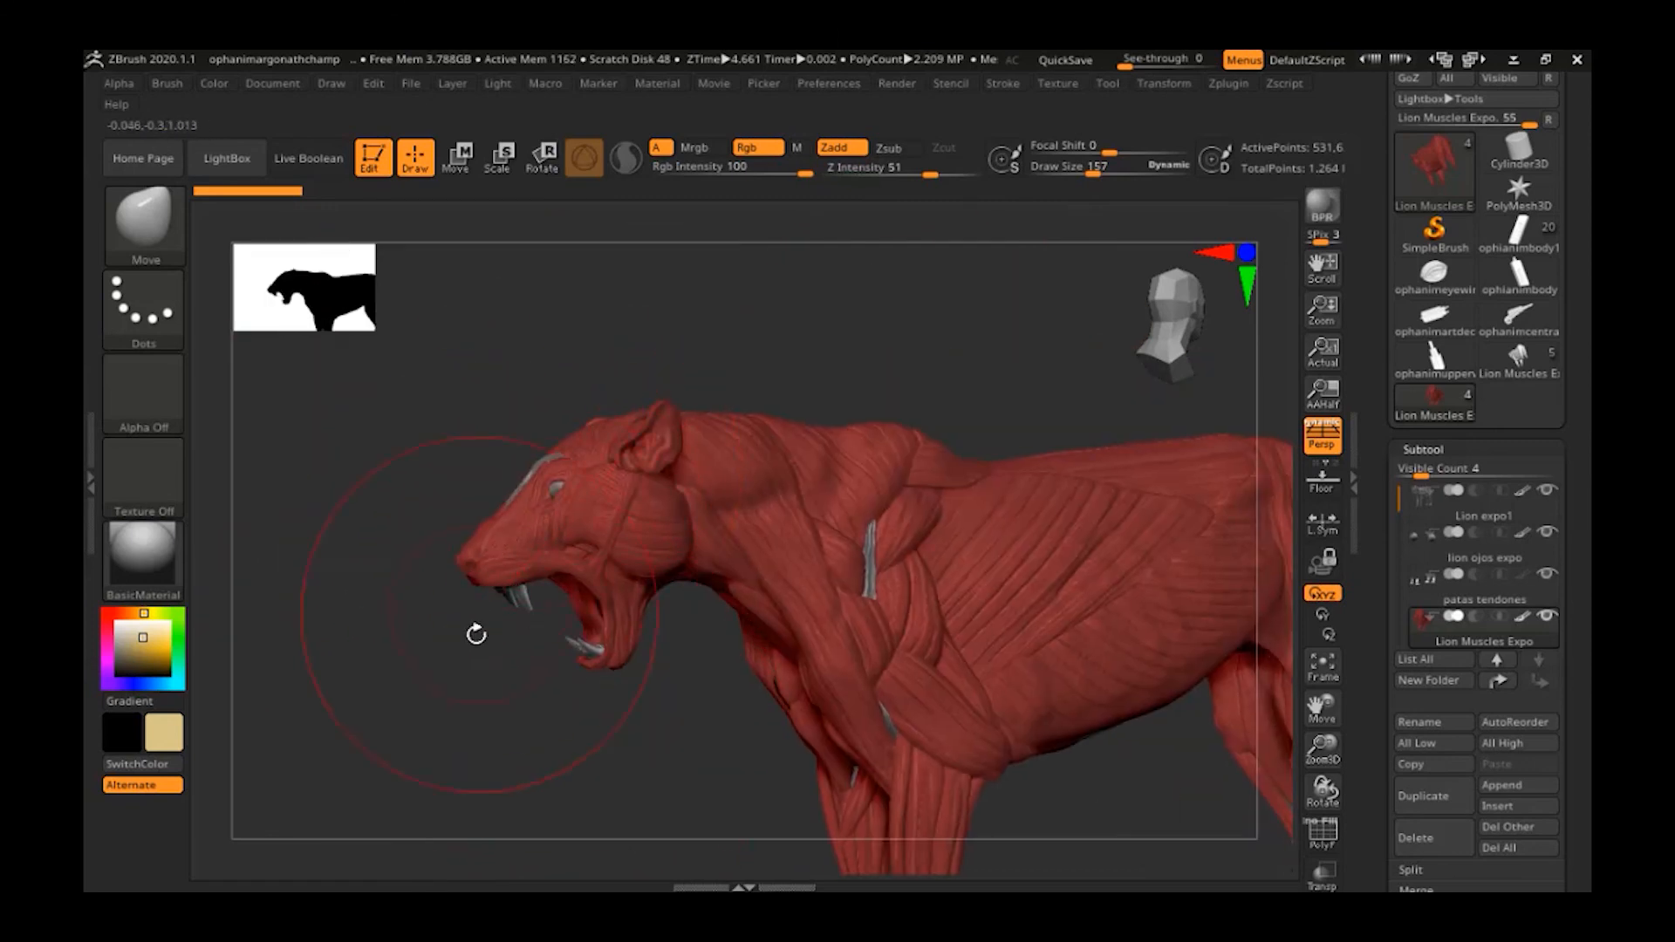
left_click_drag(474, 710, 731, 709)
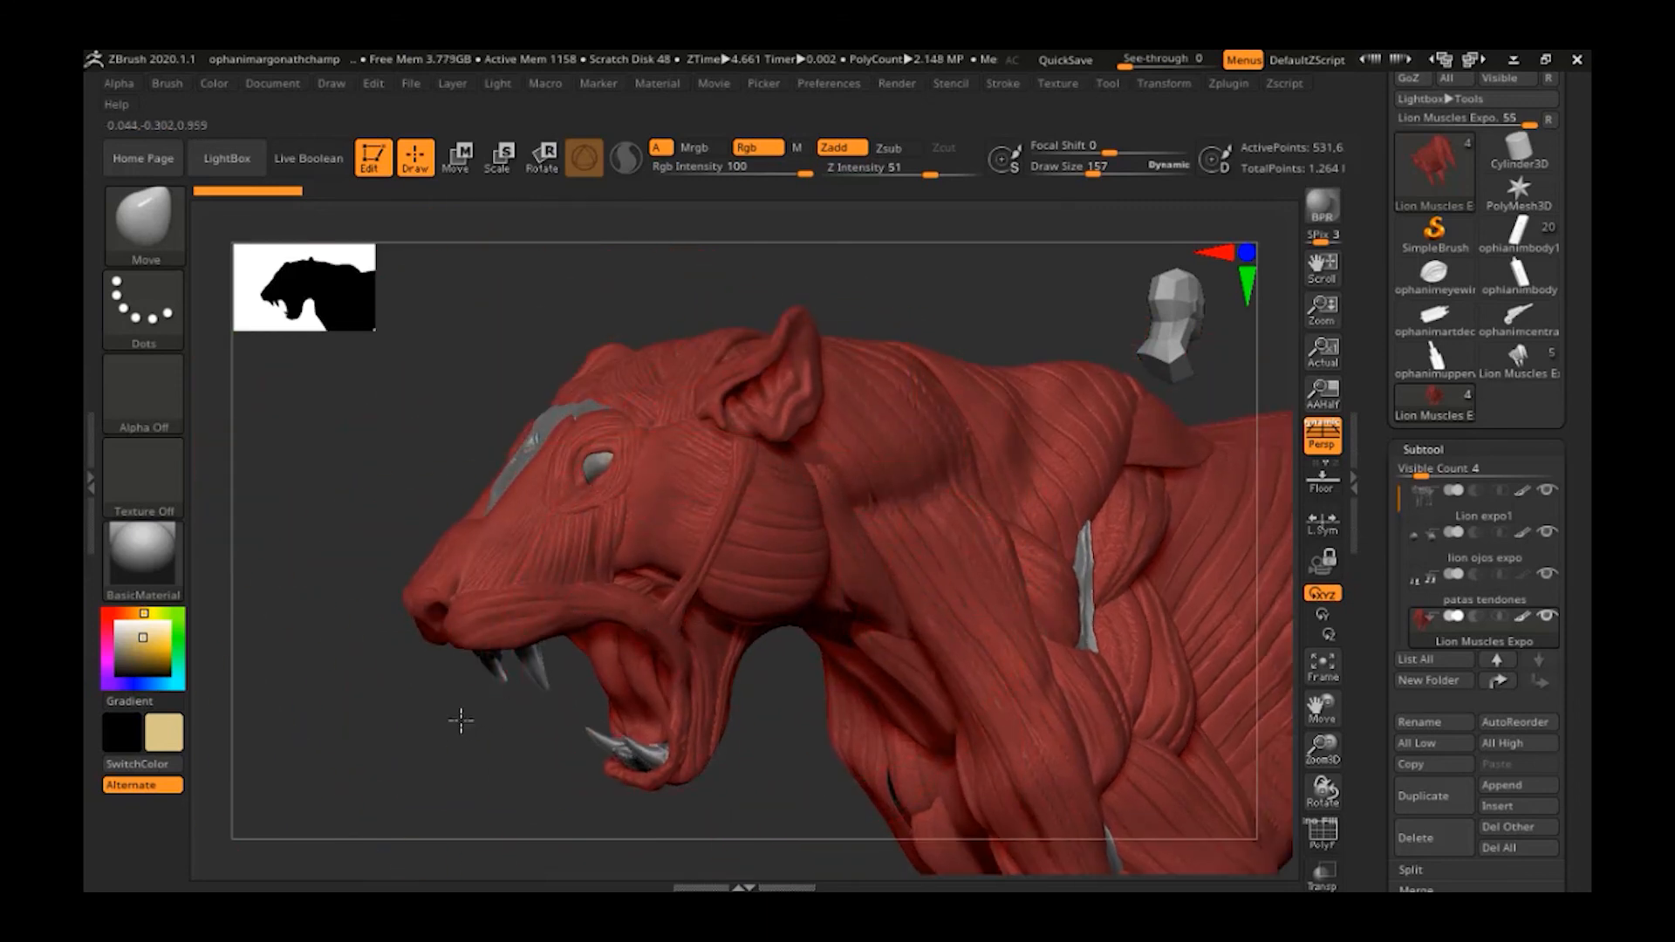
left_click_drag(463, 714, 682, 205)
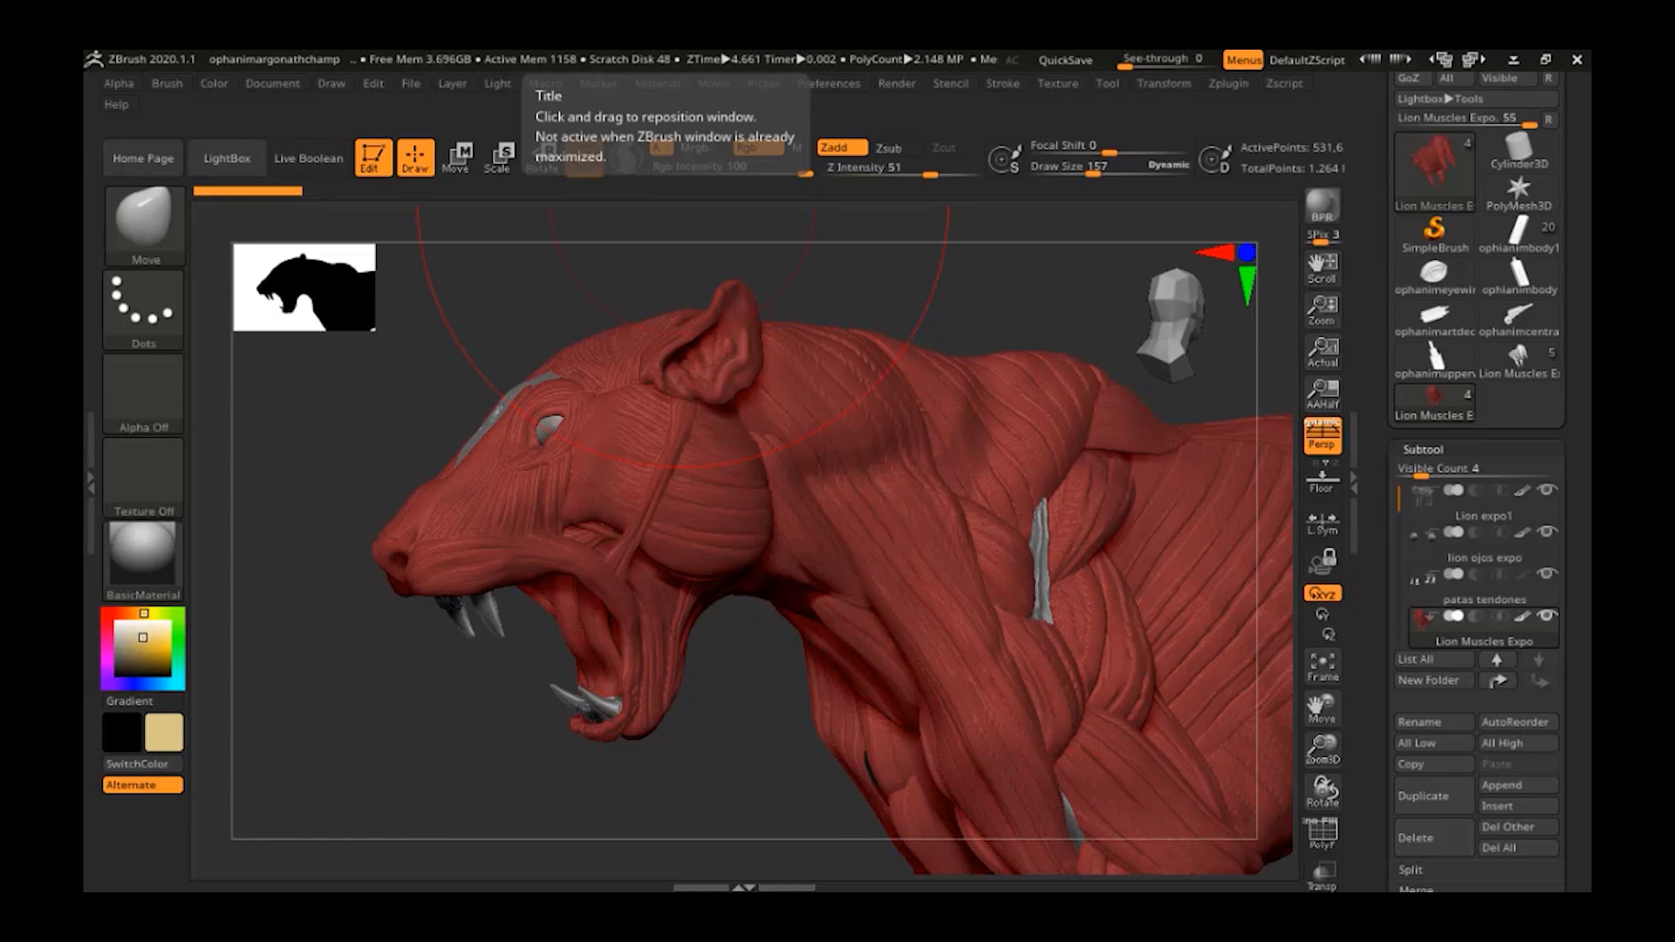
left_click_drag(899, 50, 537, 174)
Switch to the browser and adjust the page zoom of ArtStation's Lion (lioness) Details artwork to view the face renders.
scroll(682, 509, "down", 1)
scroll(689, 531, "down", 3)
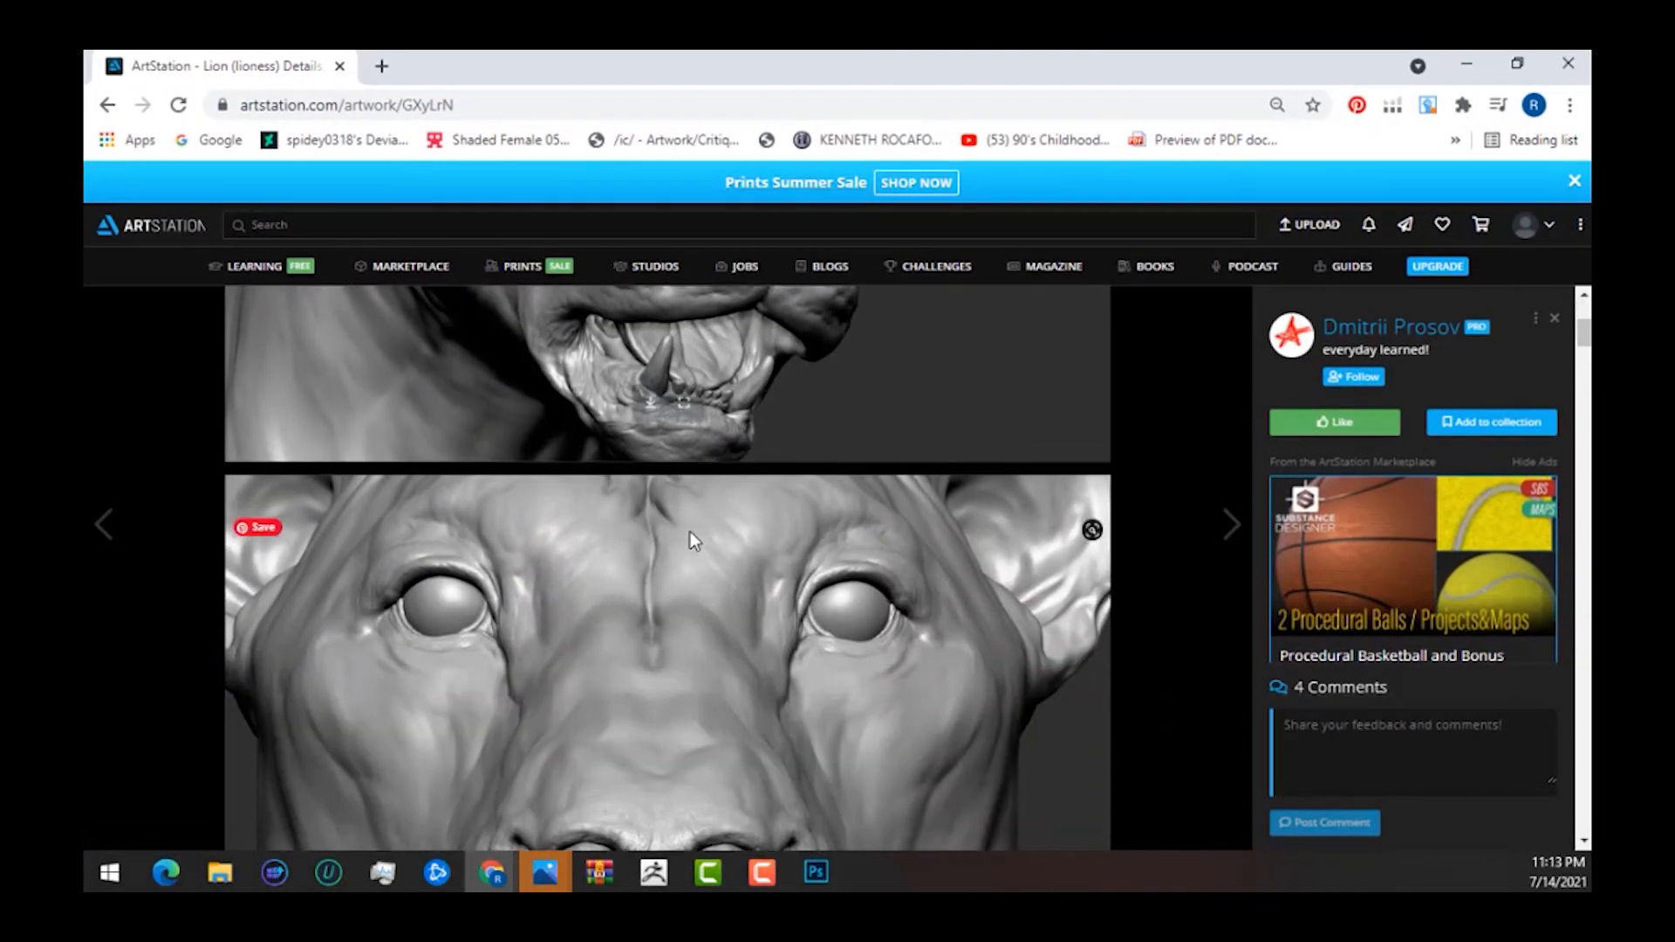
key("ctrl+minus")
key("ctrl+minus")
key("ctrl+minus")
key("ctrl+minus")
key("ctrl+minus")
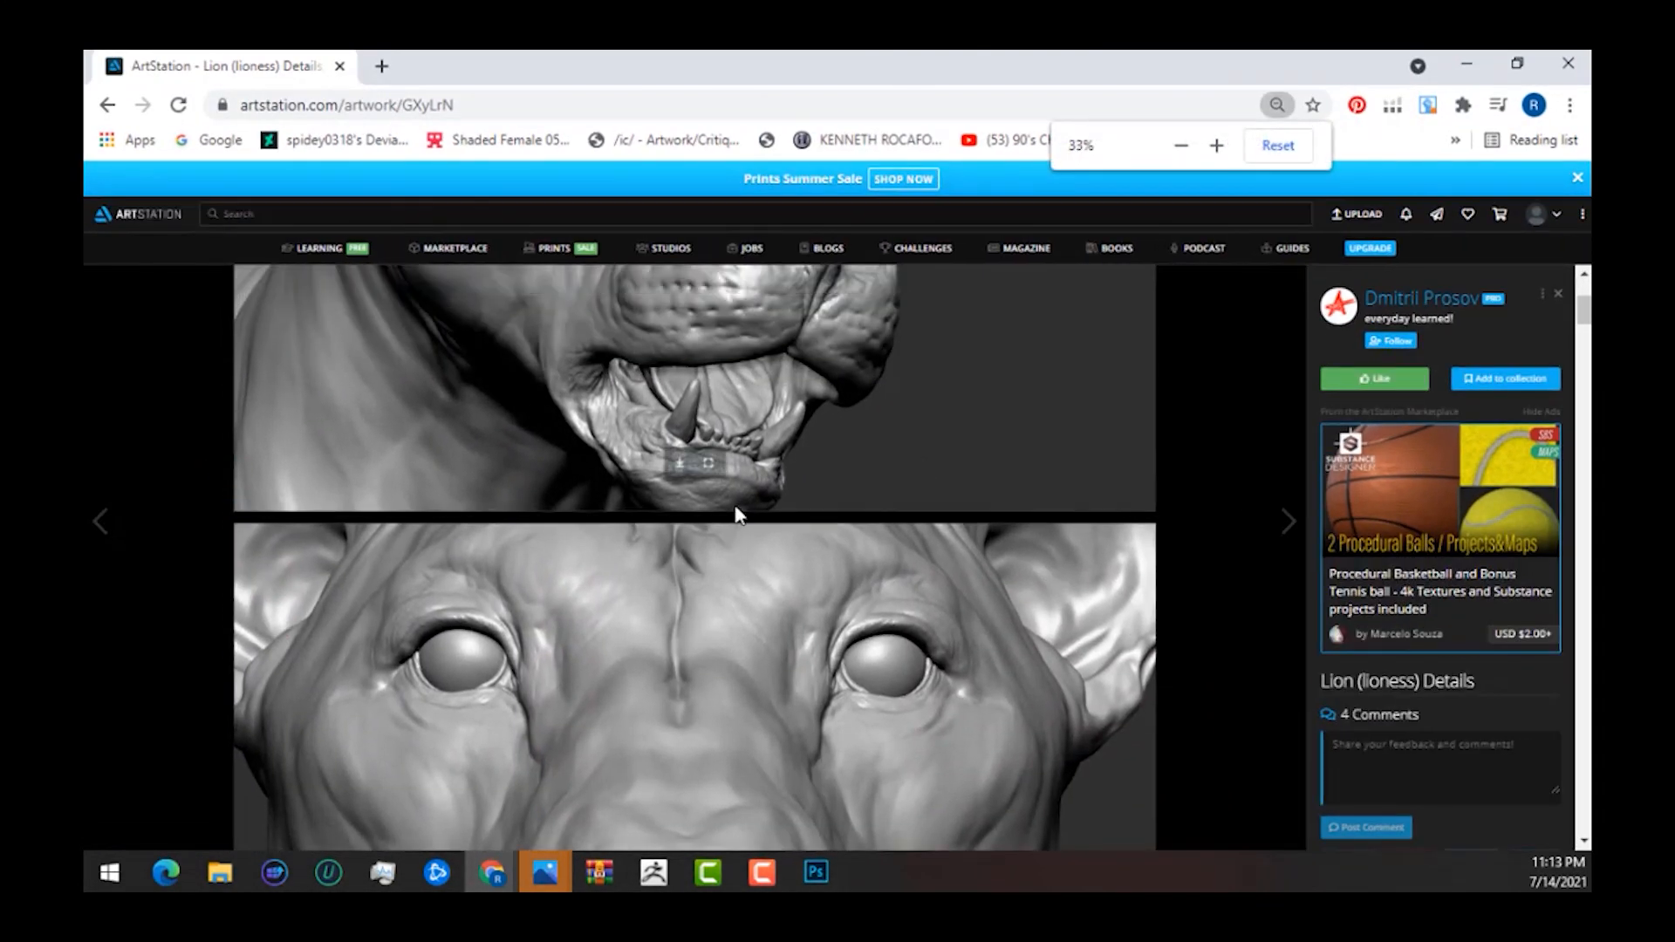
key("ctrl+plus")
key("ctrl+plus")
key("ctrl+plus")
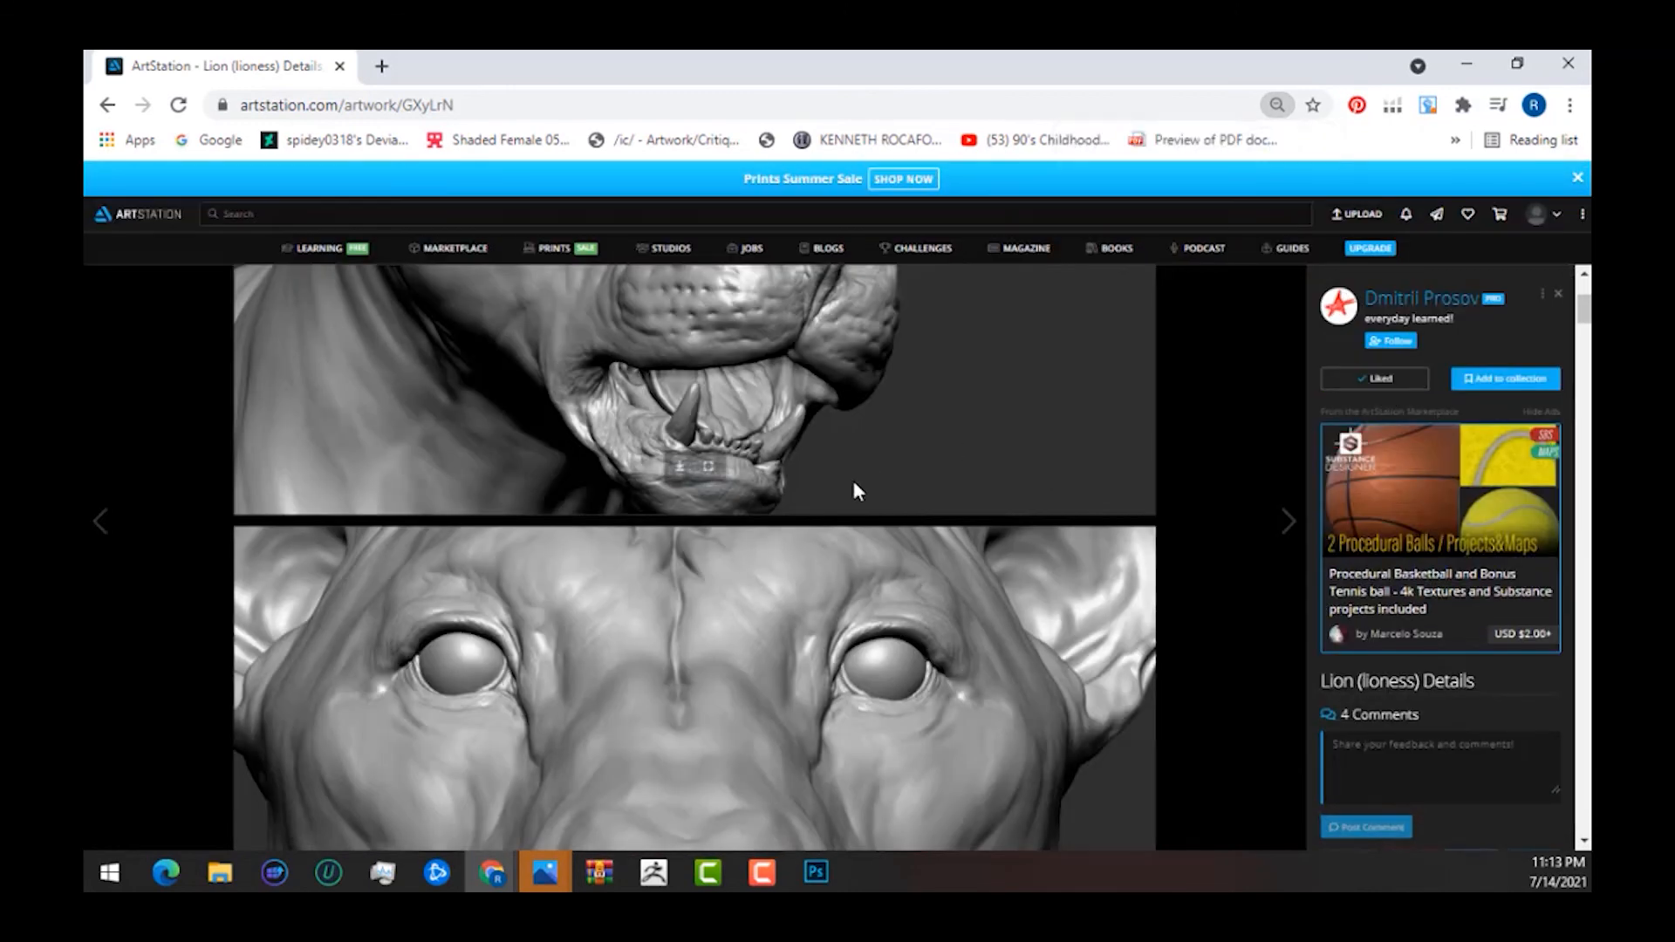
Examine the lioness sculpt renders of the three-quarter head, front face, muzzle, open jaws and side profile.
scroll(853, 481, "up", 2)
scroll(814, 534, "up", 1)
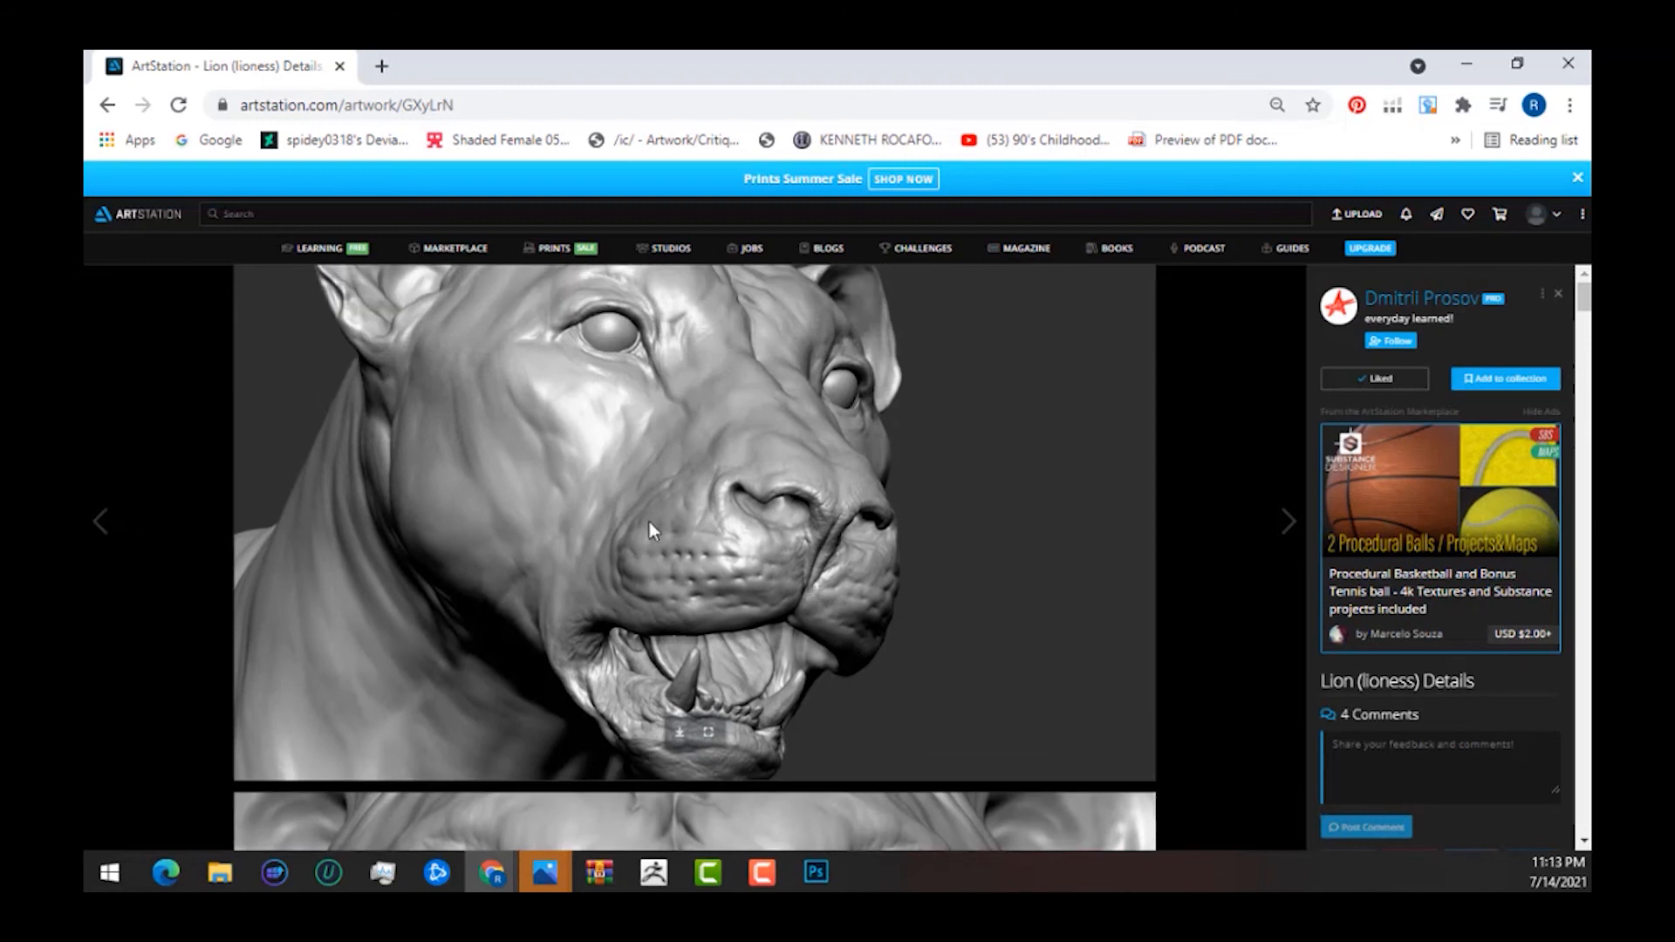
scroll(565, 513, "down", 5)
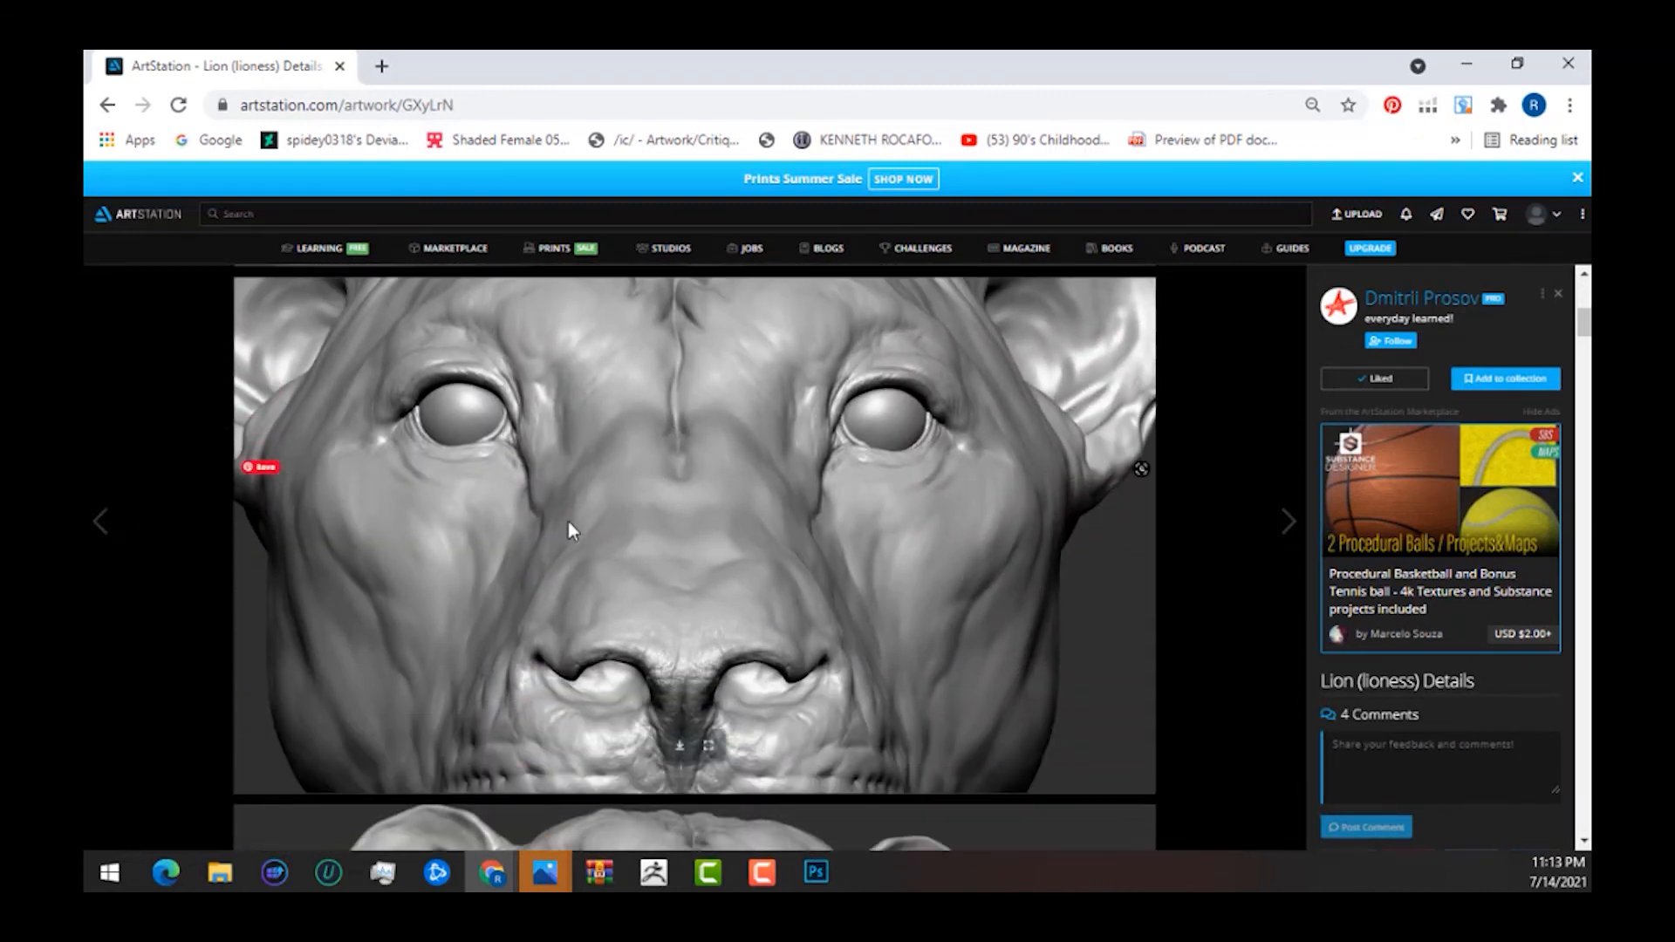
scroll(568, 521, "down", 5)
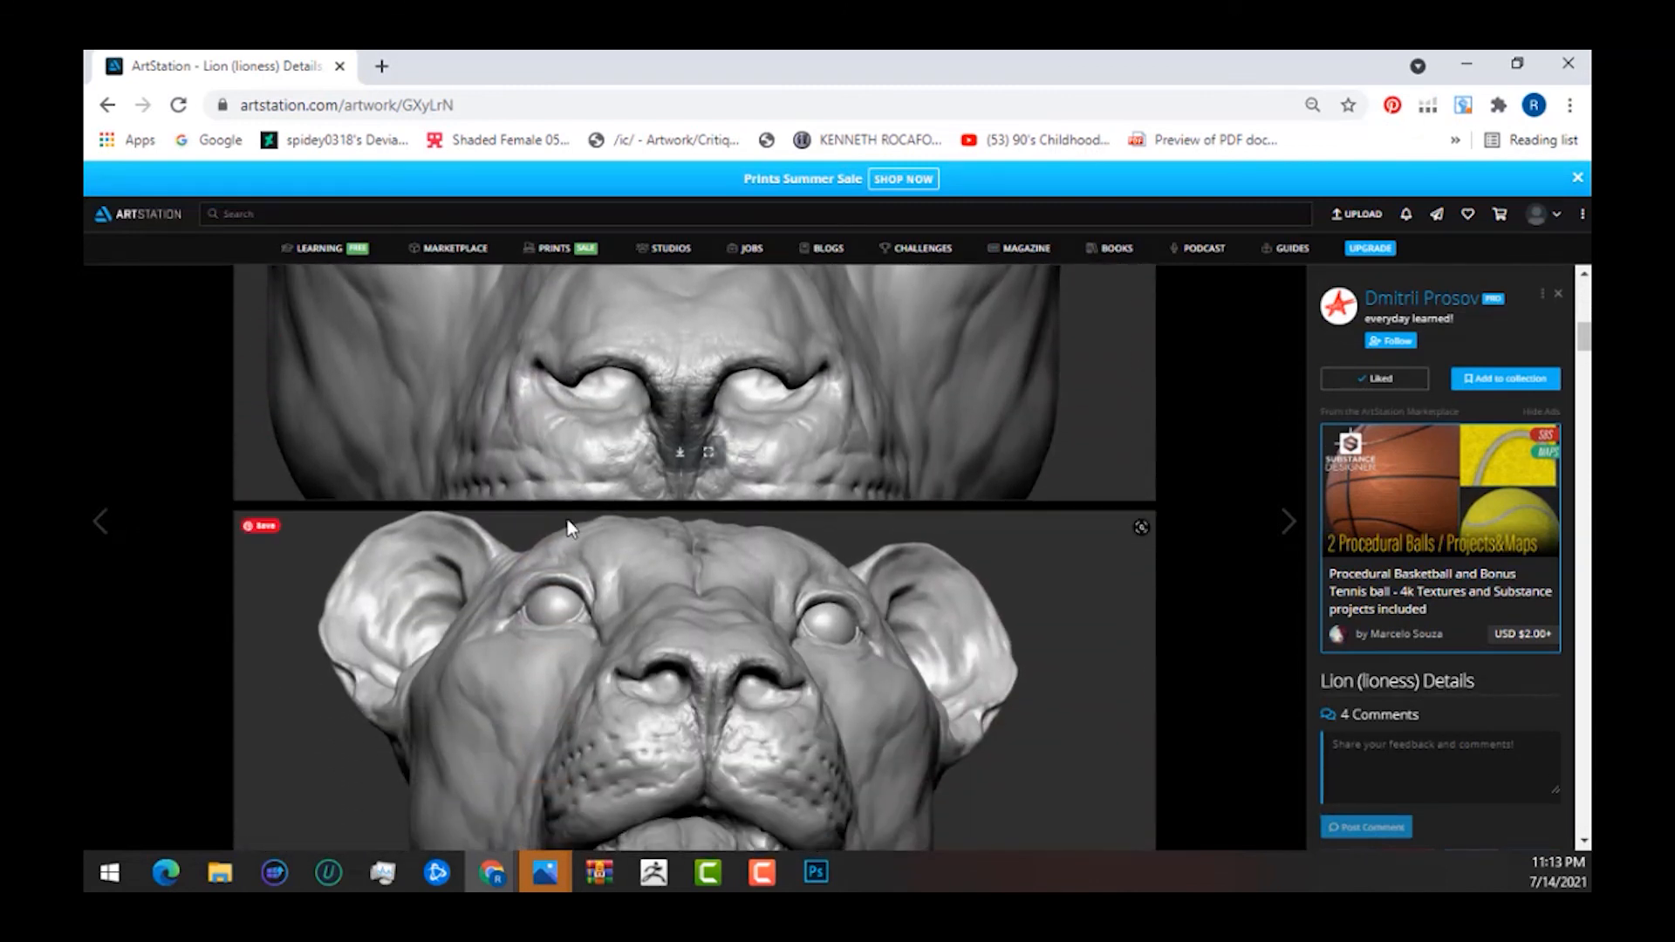
scroll(567, 520, "down", 10)
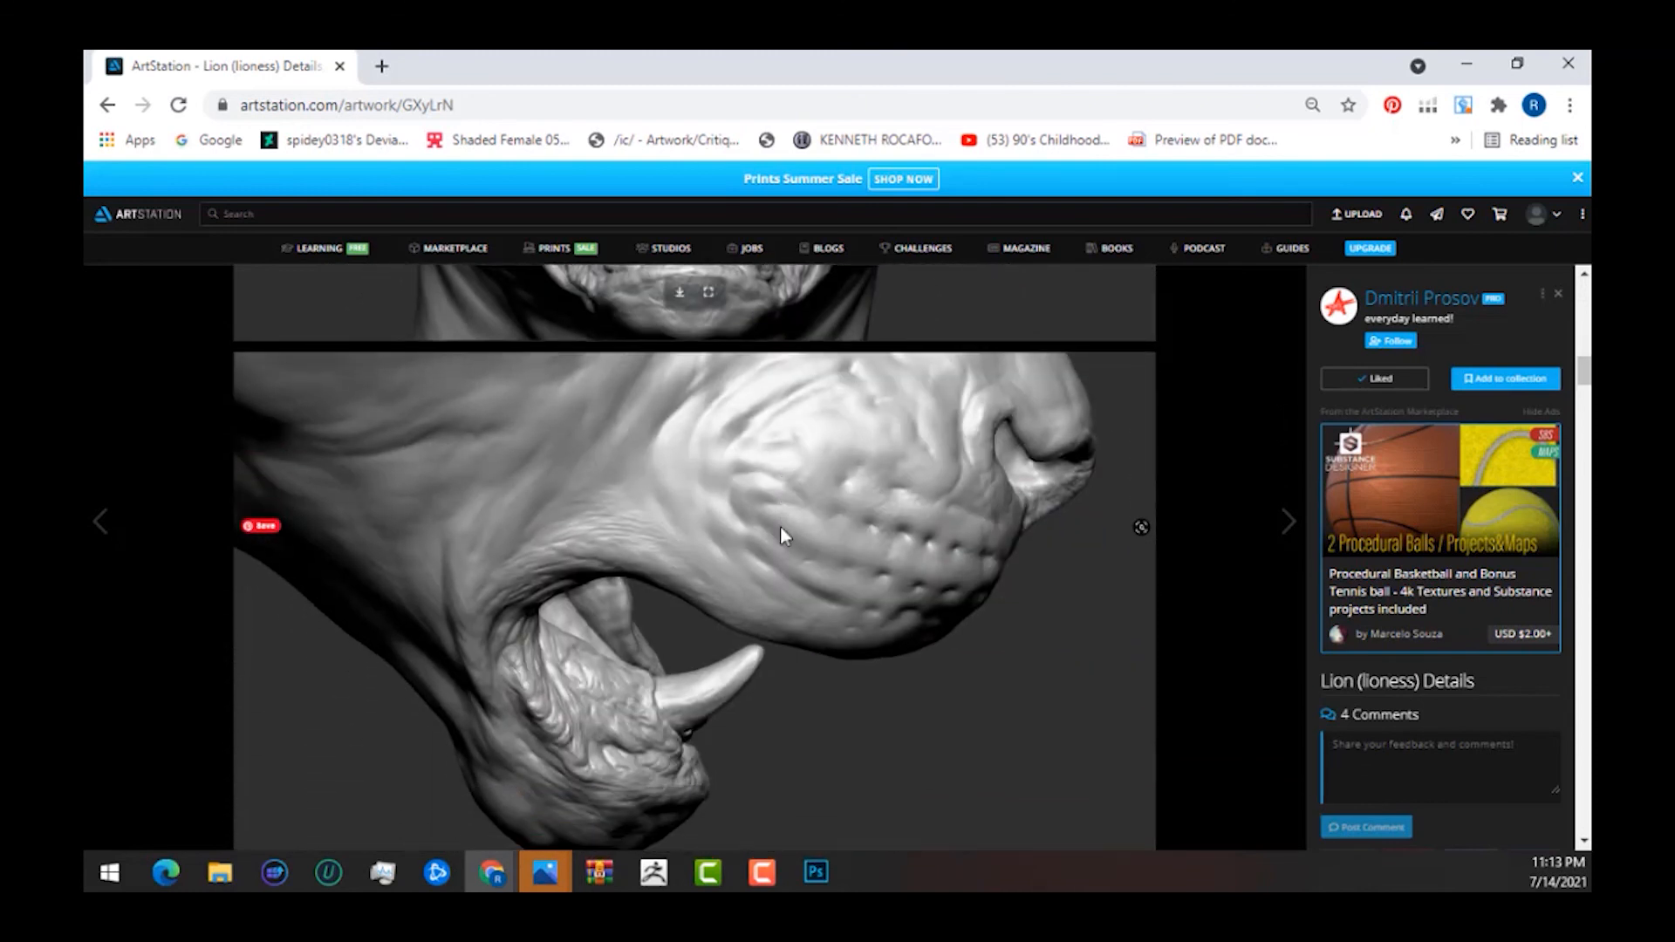
scroll(781, 529, "down", 15)
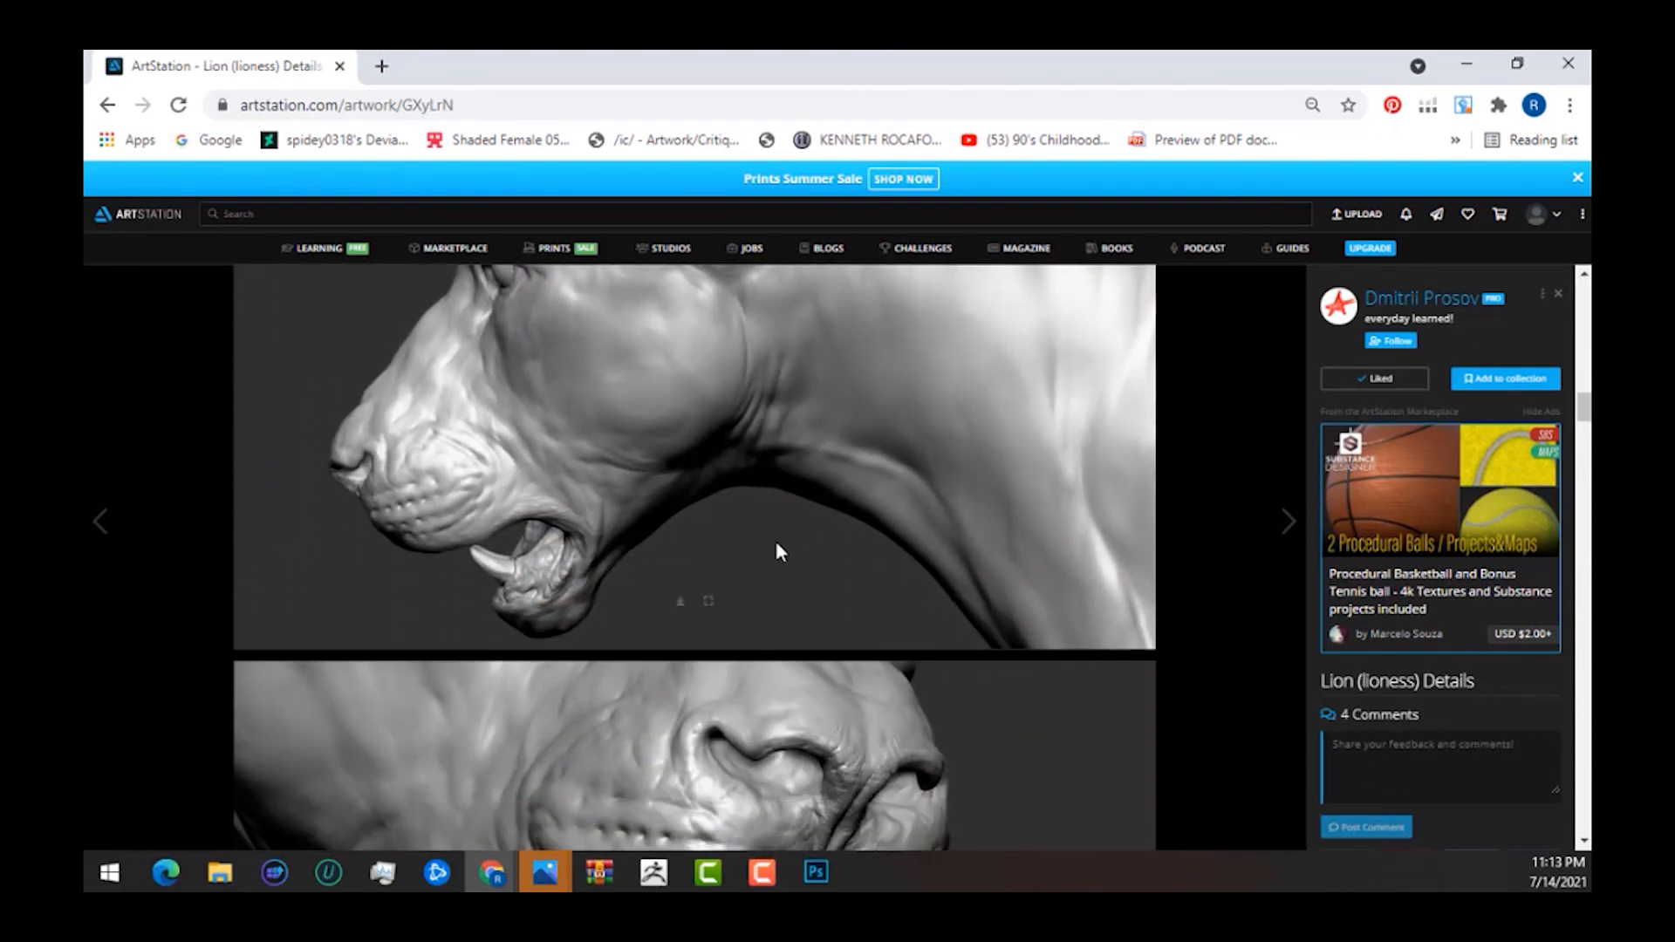
Examine the lioness sculpt's close-up renders of the lower jaw, teeth, tongue, palate and paws.
scroll(776, 544, "down", 10)
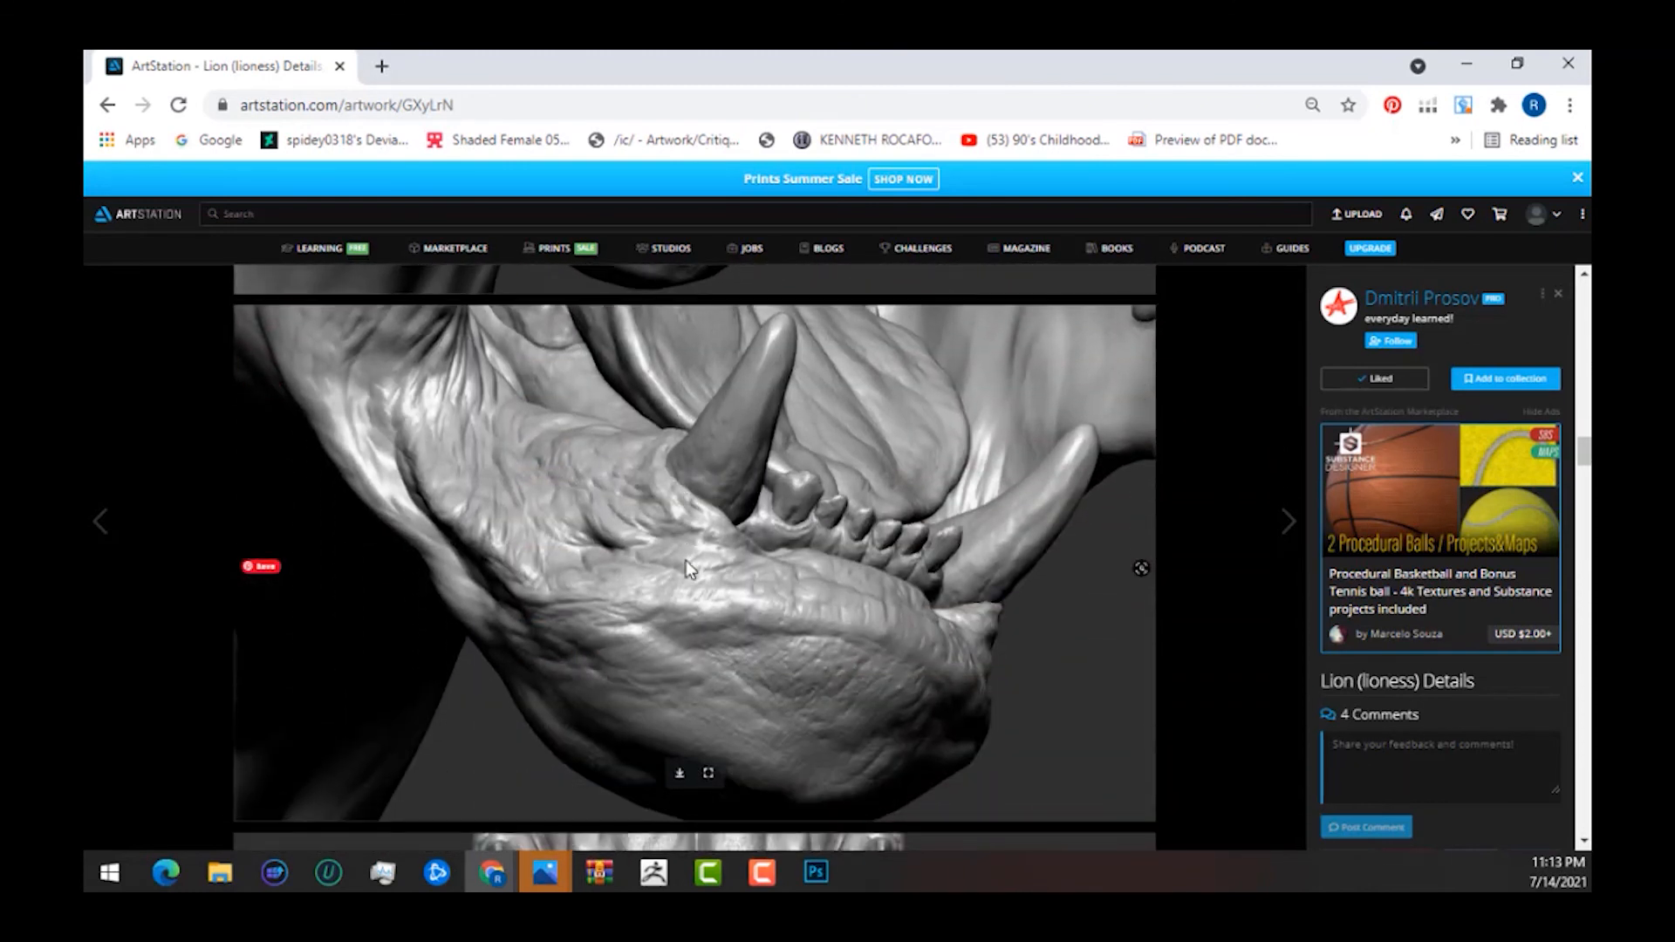
scroll(881, 559, "down", 10)
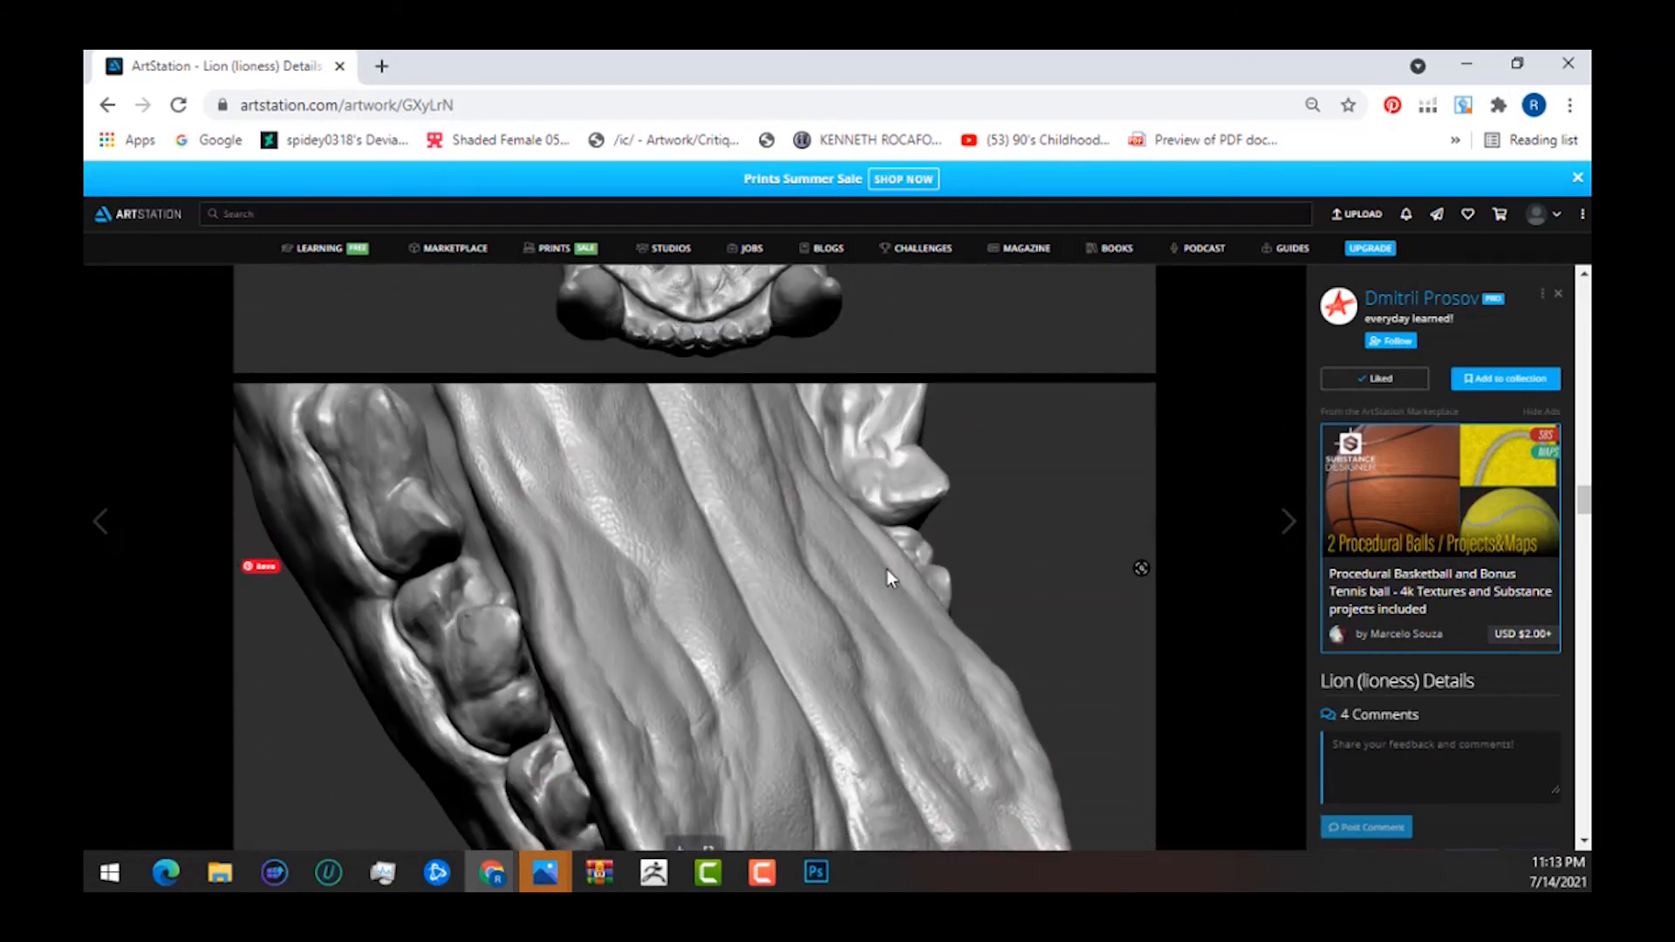
scroll(888, 574, "down", 10)
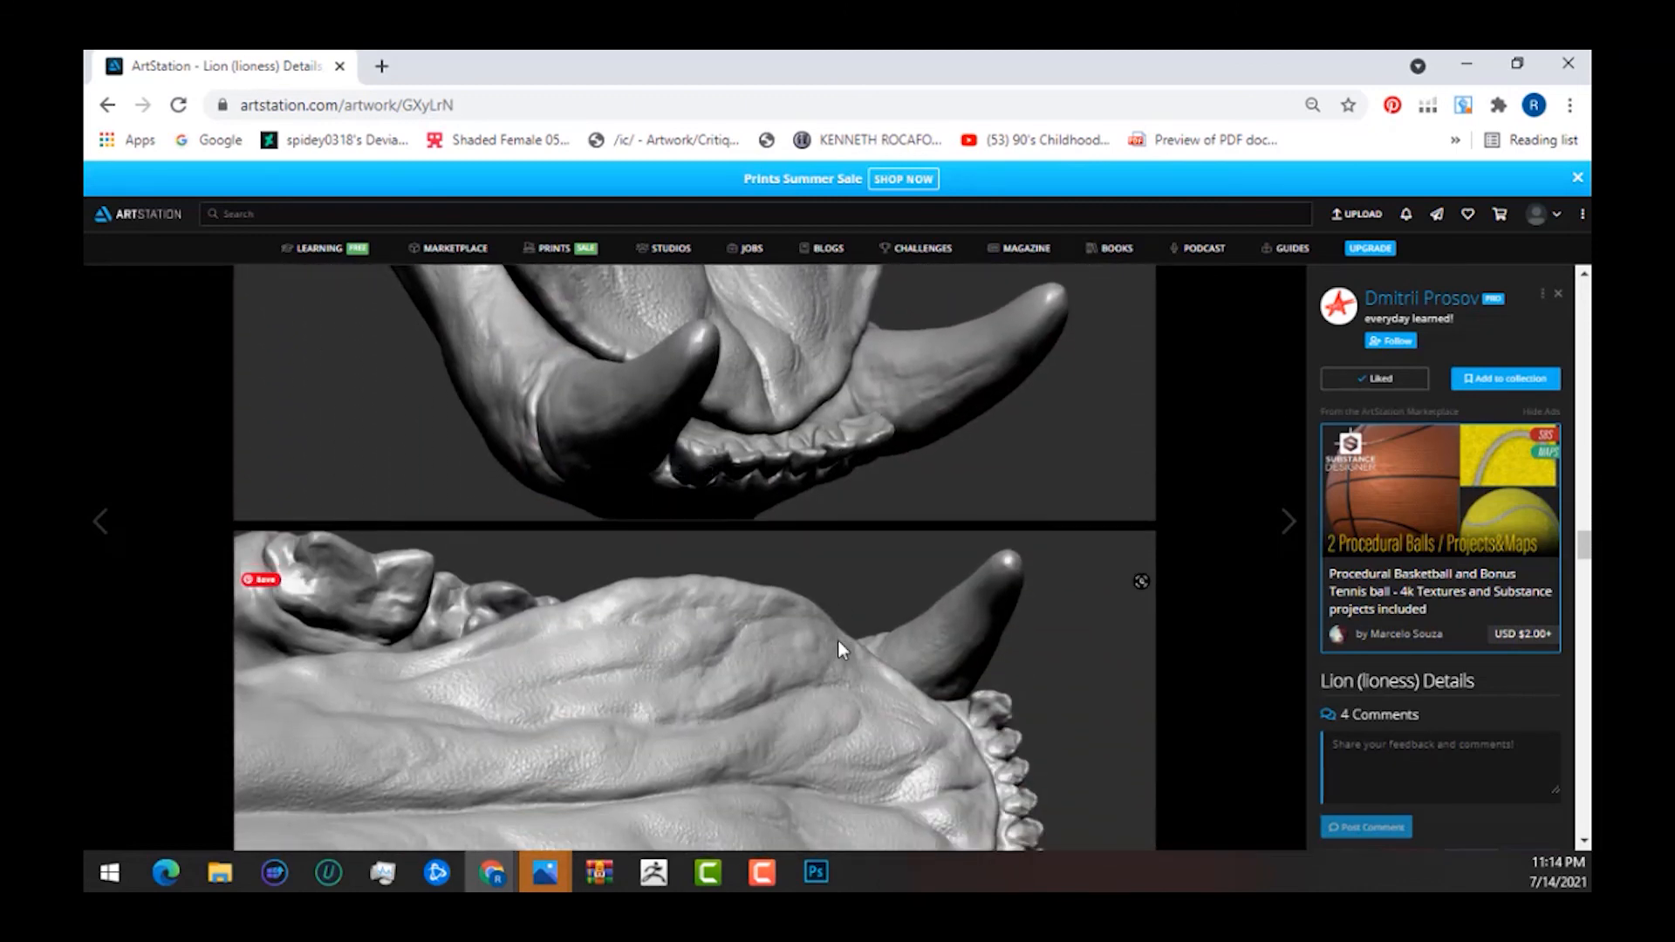
scroll(838, 645, "down", 2)
scroll(840, 644, "down", 10)
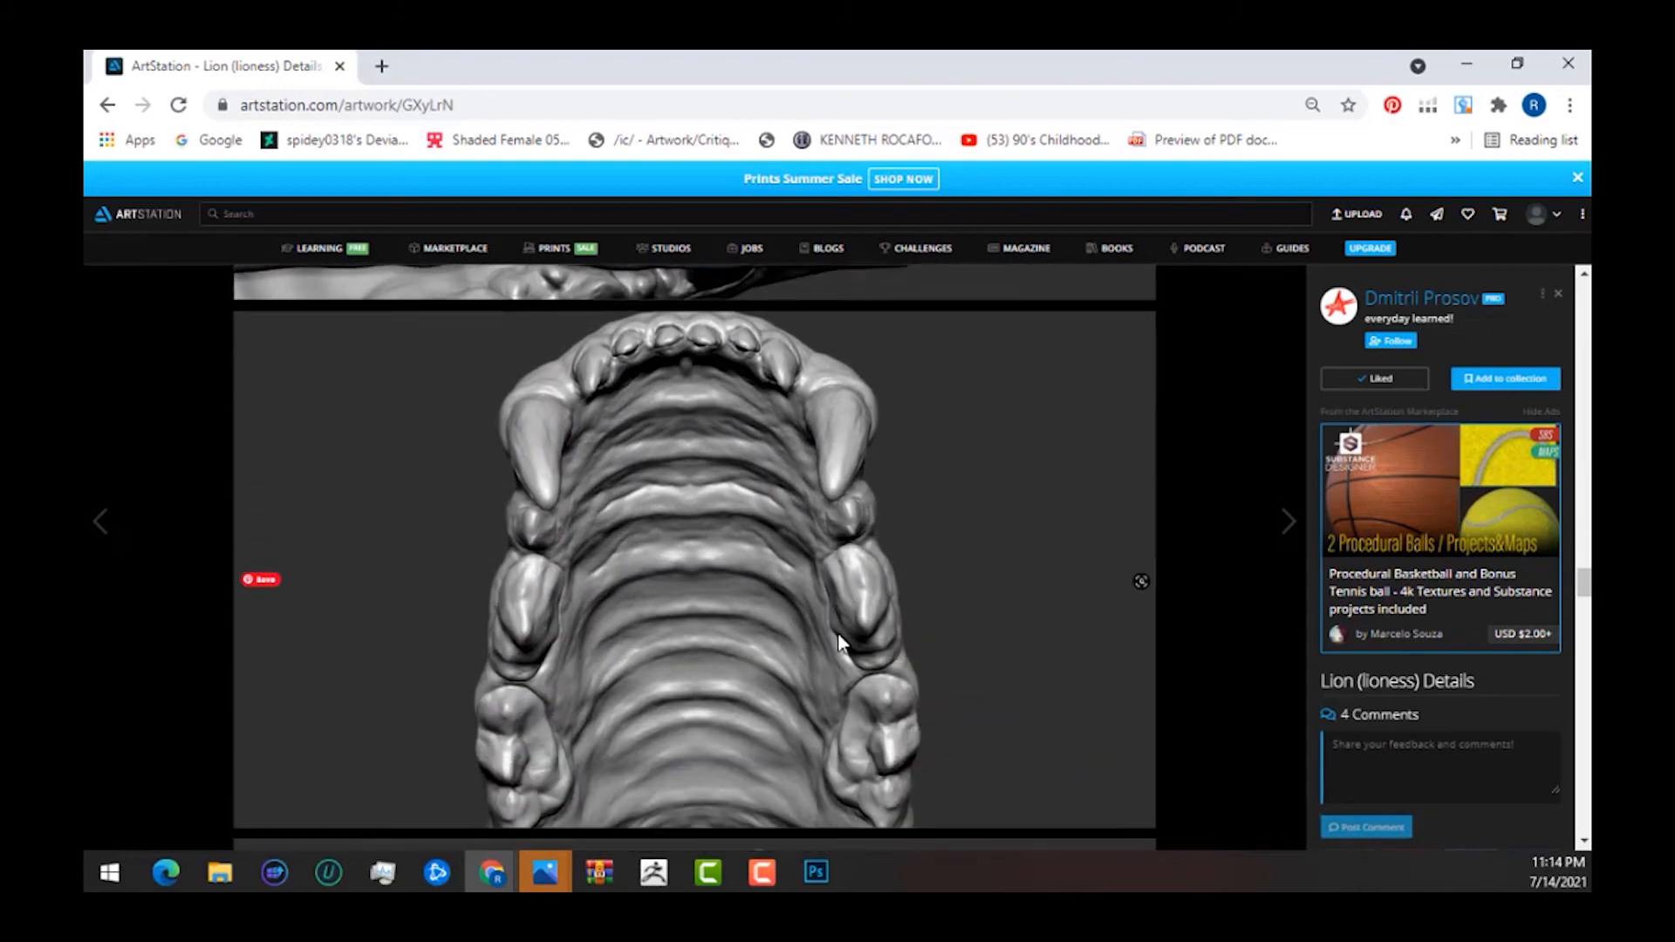
left_click_drag(1586, 608, 1553, 781)
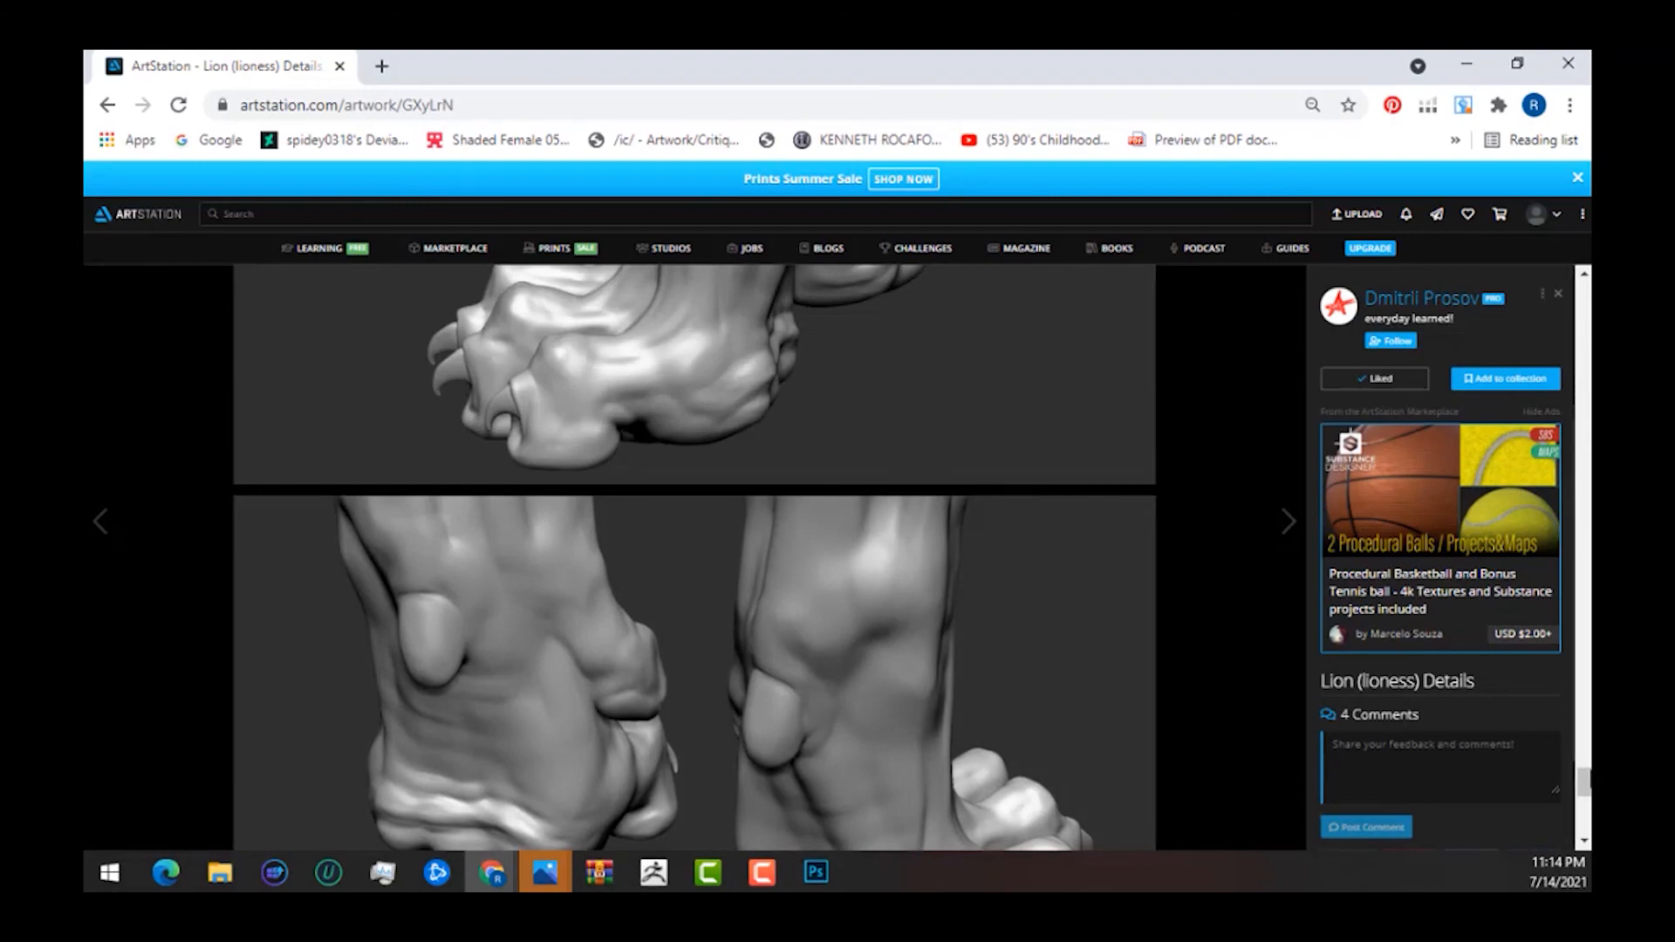
Browse the animal sculpts in the lioness artist's ArtStation portfolio and open the artwork titled Lion.
left_click_drag(1582, 781, 1568, 273)
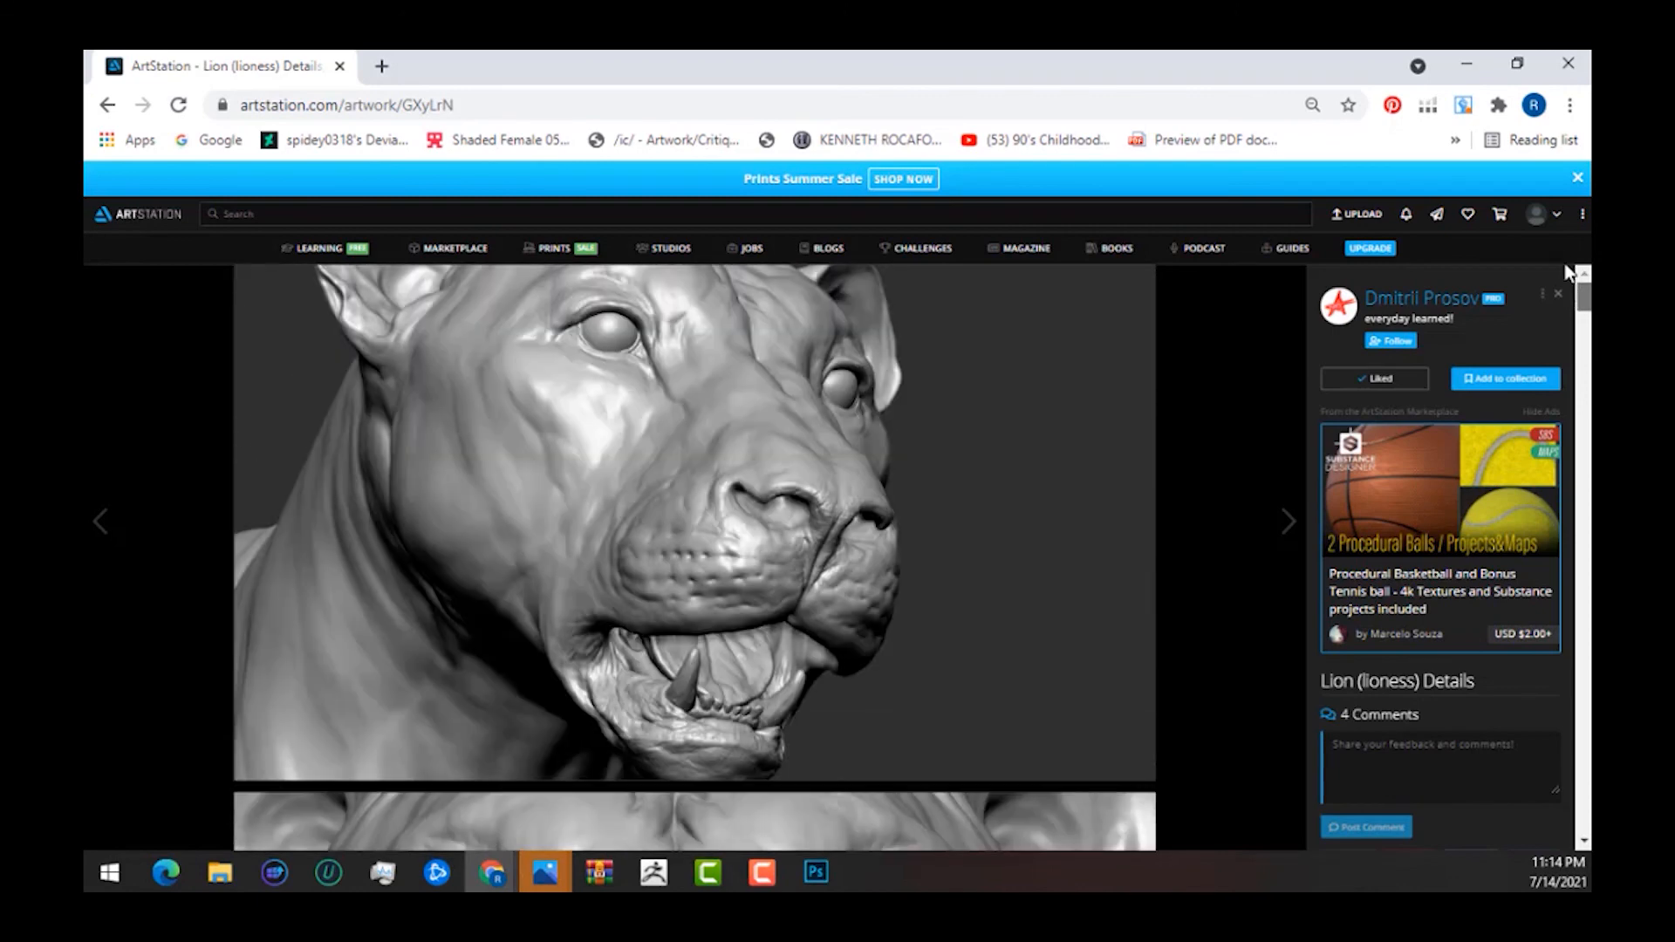
scroll(910, 568, "down", 2)
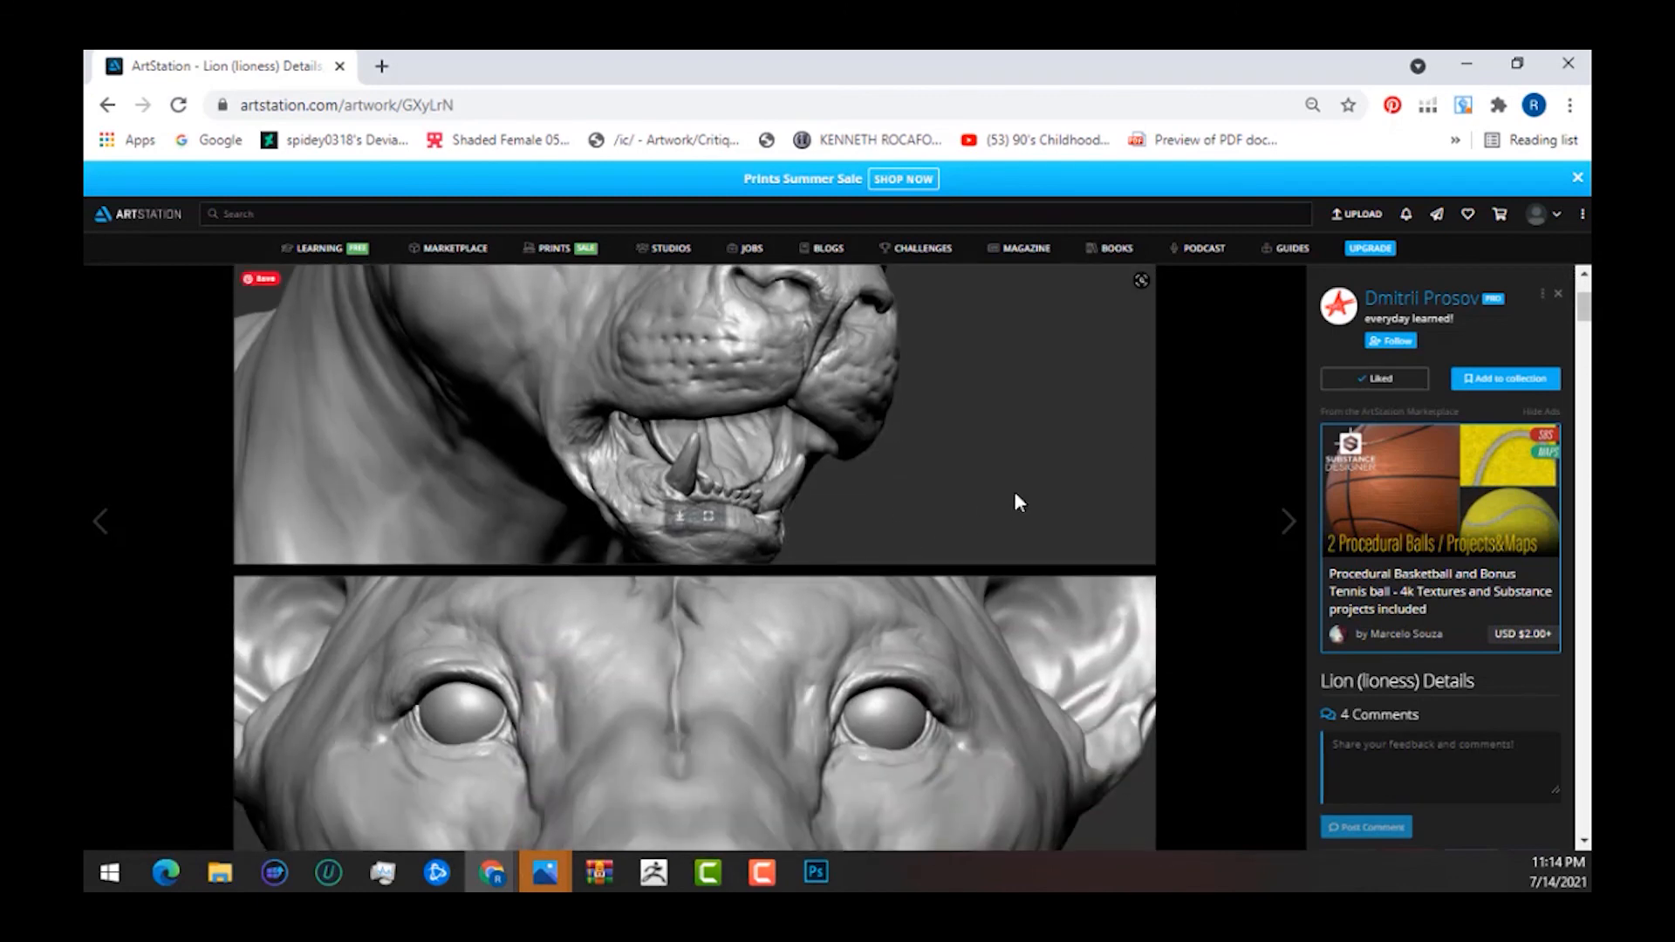
scroll(1014, 491, "up", 1)
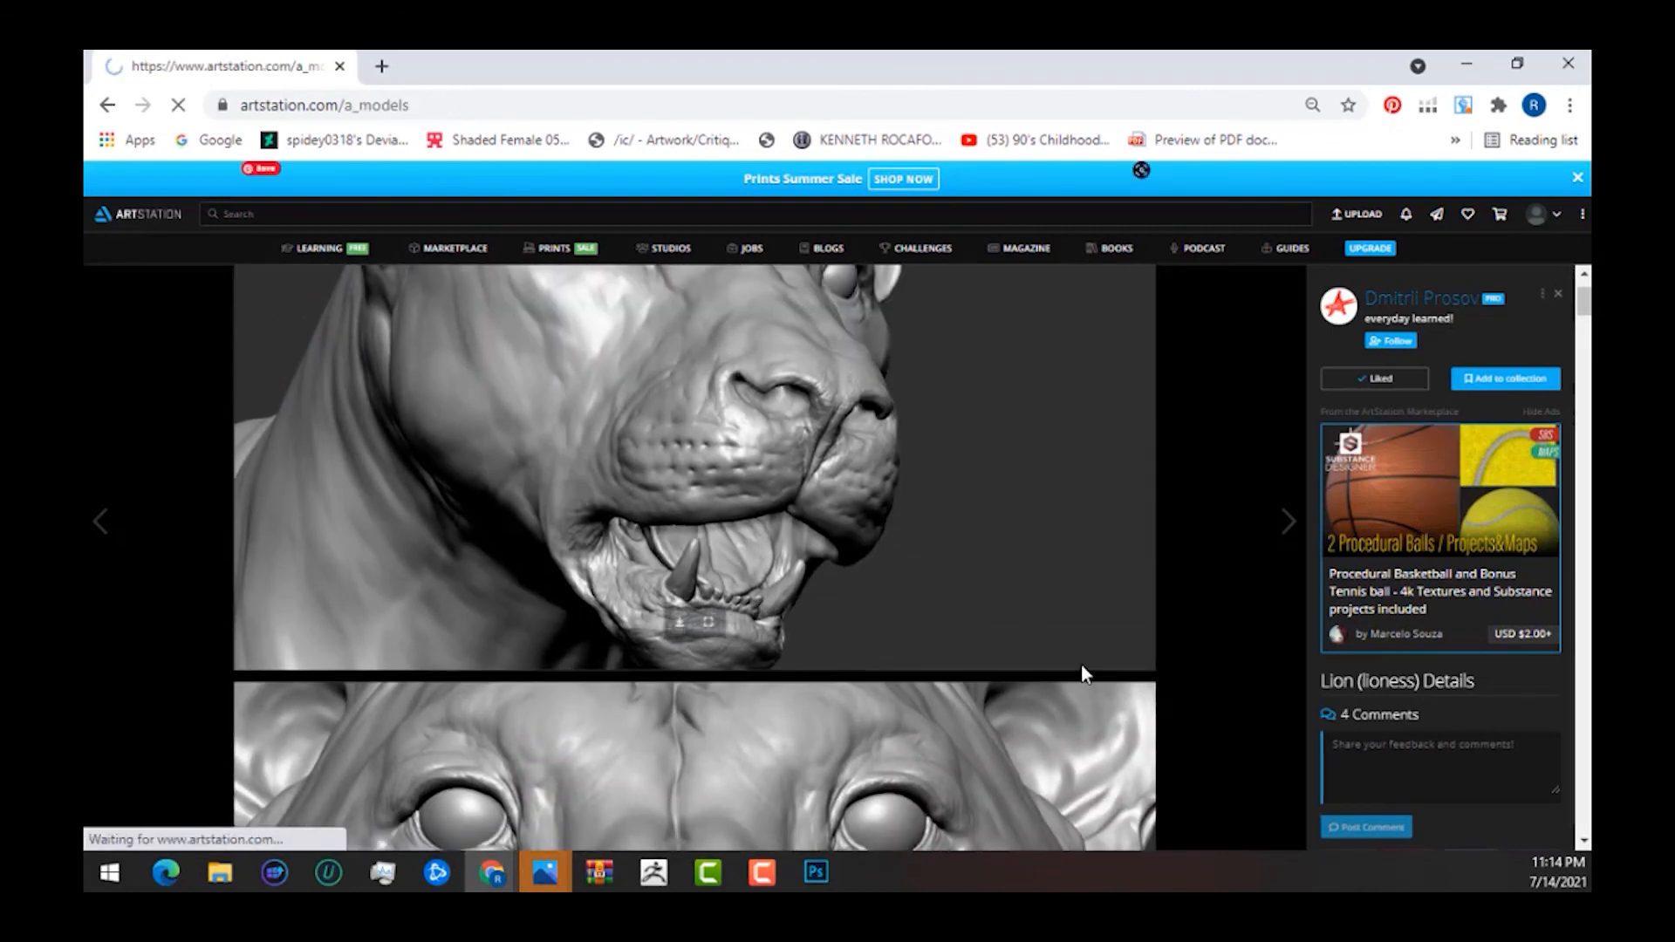
scroll(1081, 665, "down", 2)
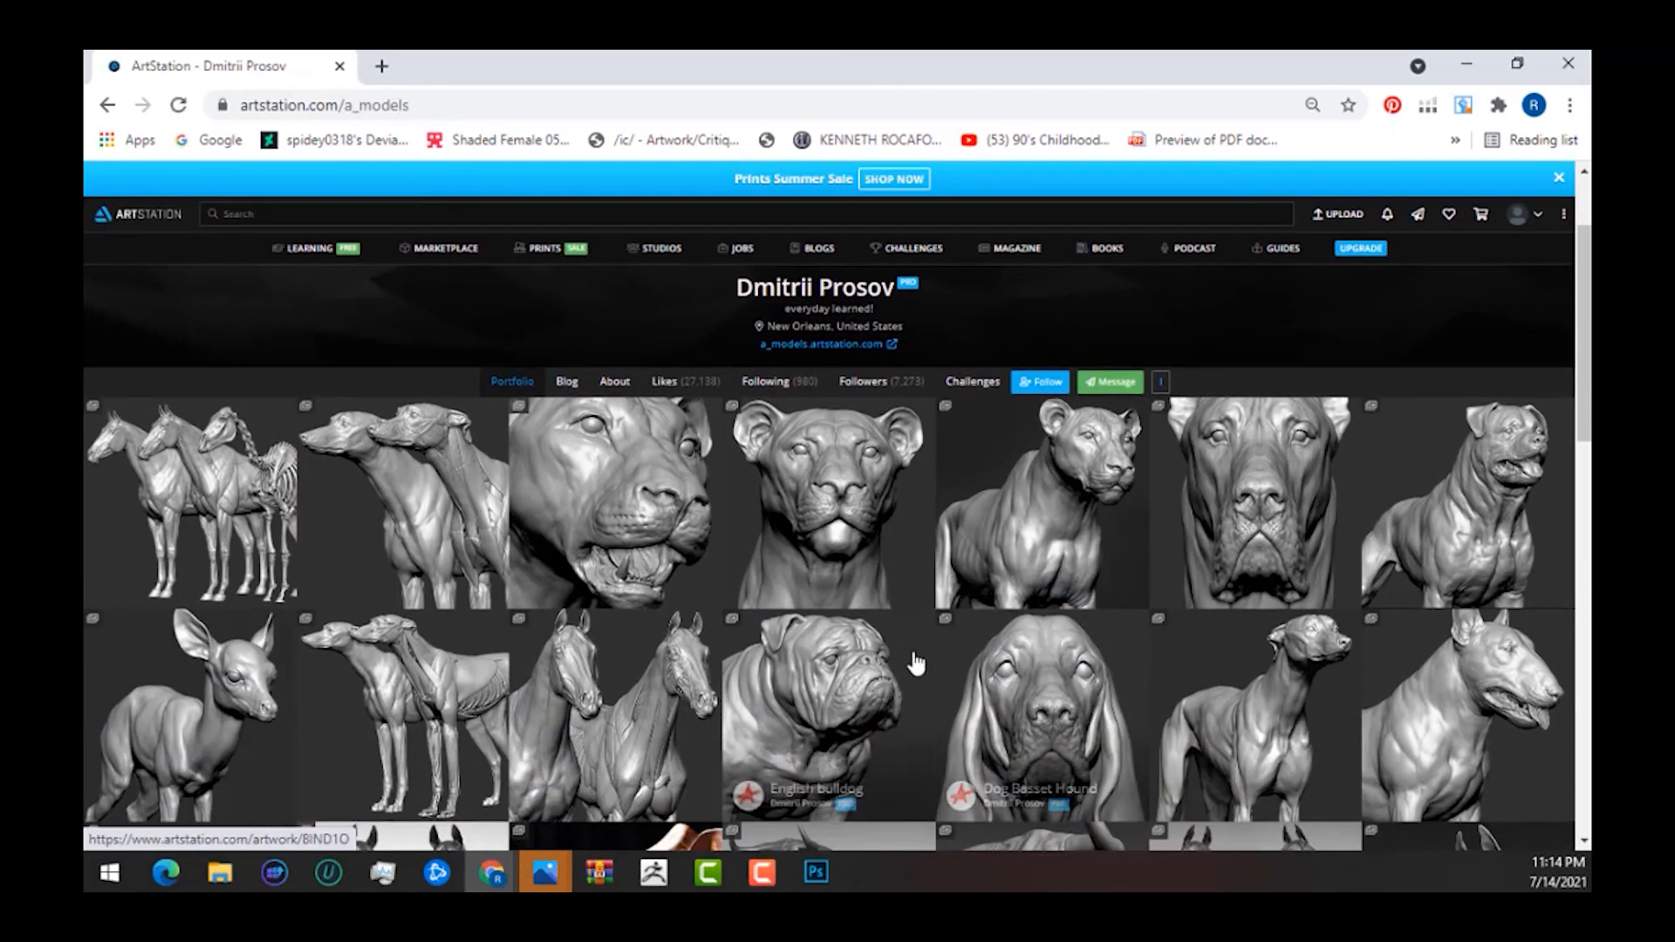
scroll(872, 611, "down", 2)
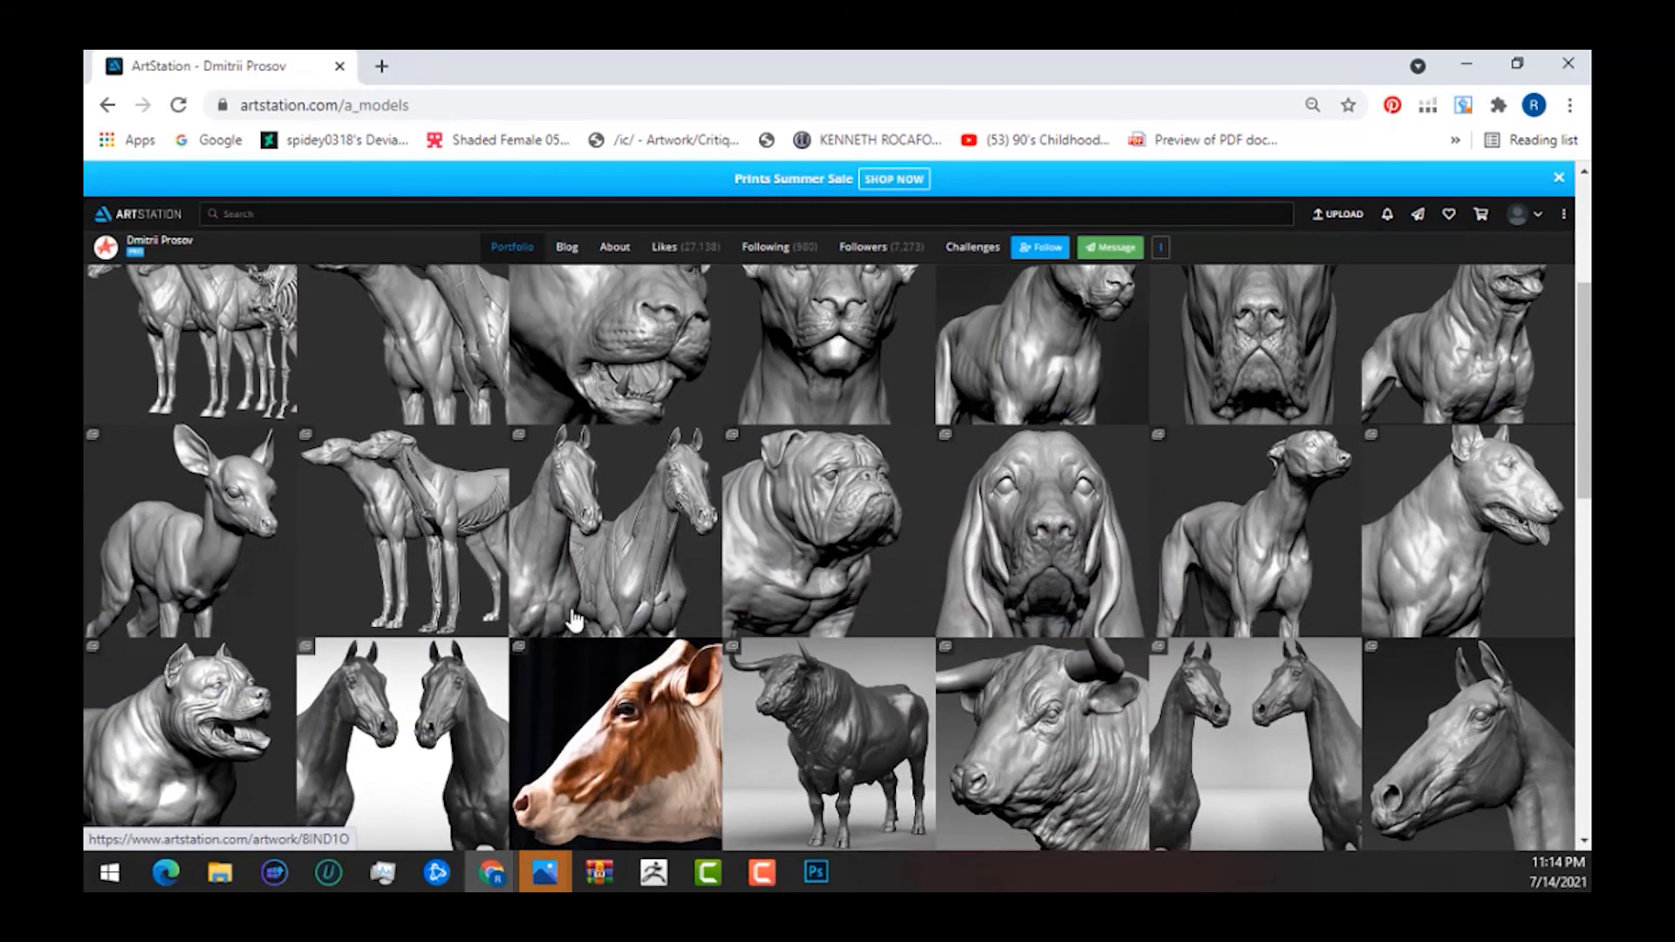
scroll(943, 611, "down", 3)
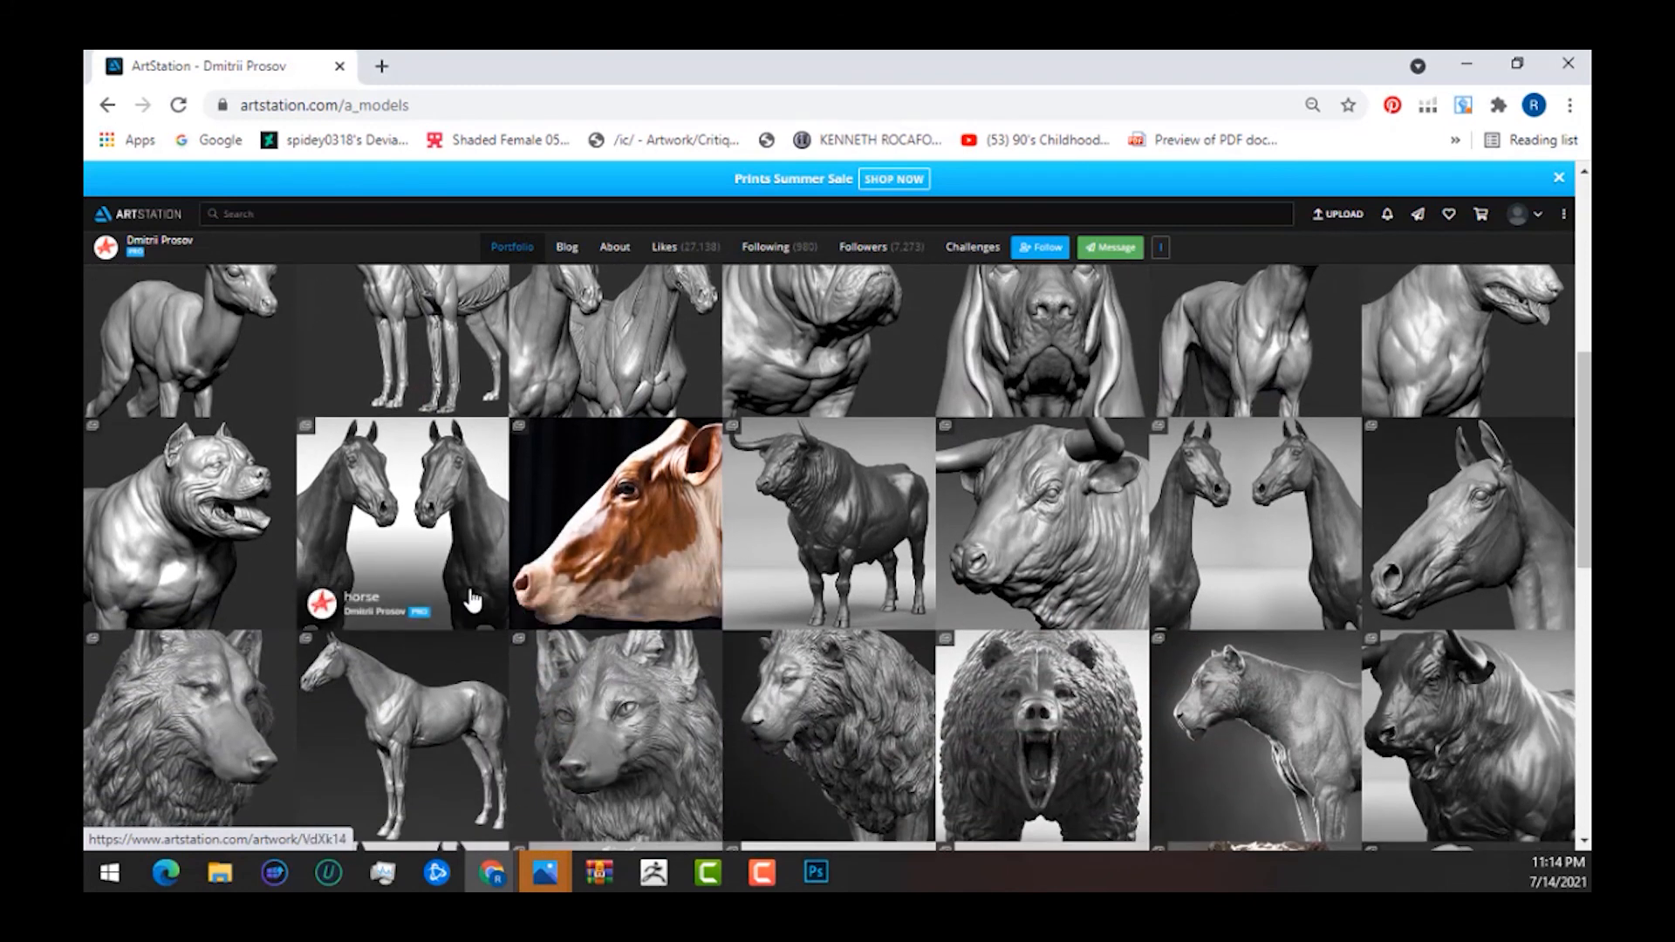
scroll(471, 598, "up", 4)
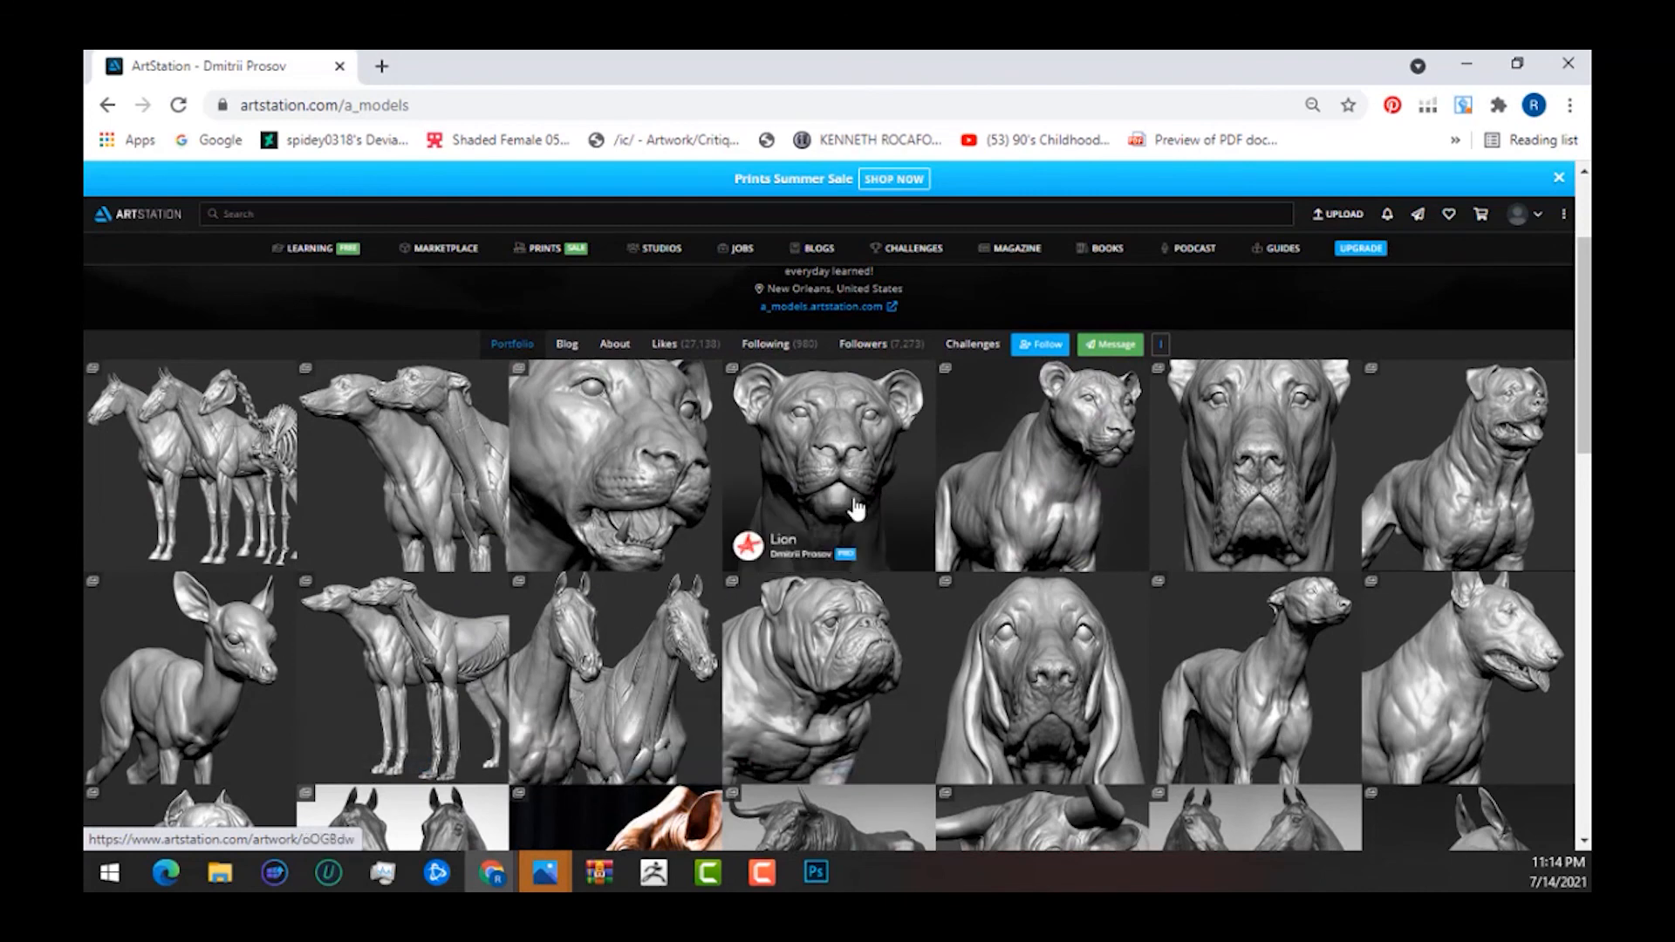
left_click(855, 509)
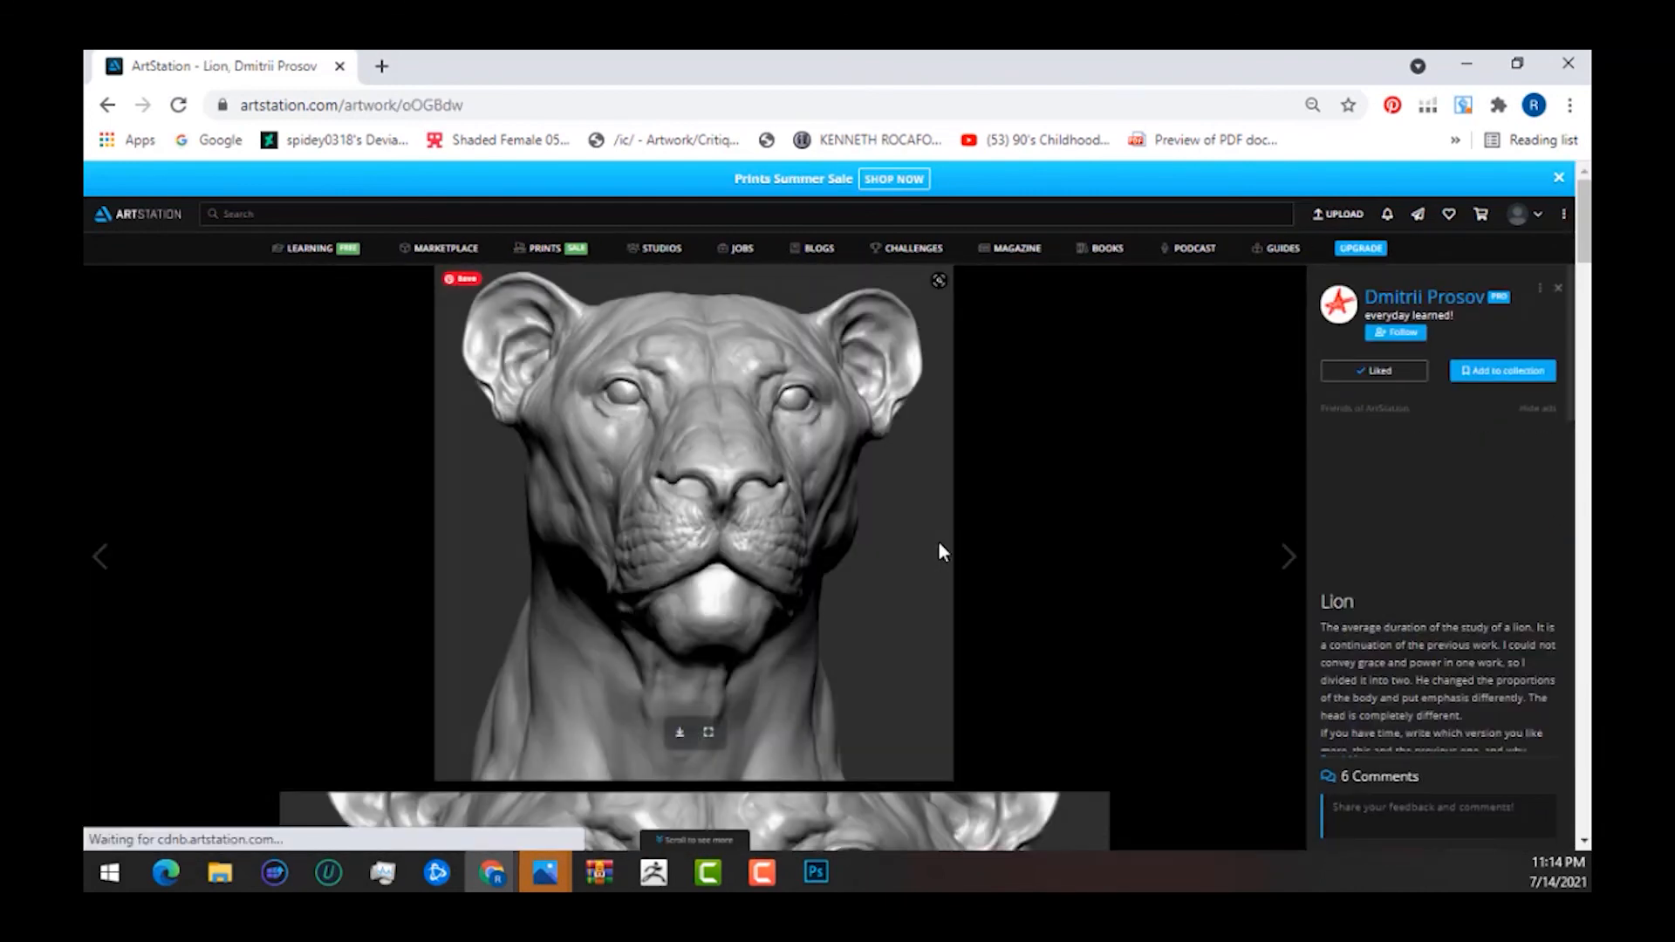
Examine the Lion sculpt's renders of the three-quarter face, muzzle, neck and shoulder, and head in profile.
scroll(940, 546, "down", 2)
scroll(941, 558, "down", 20)
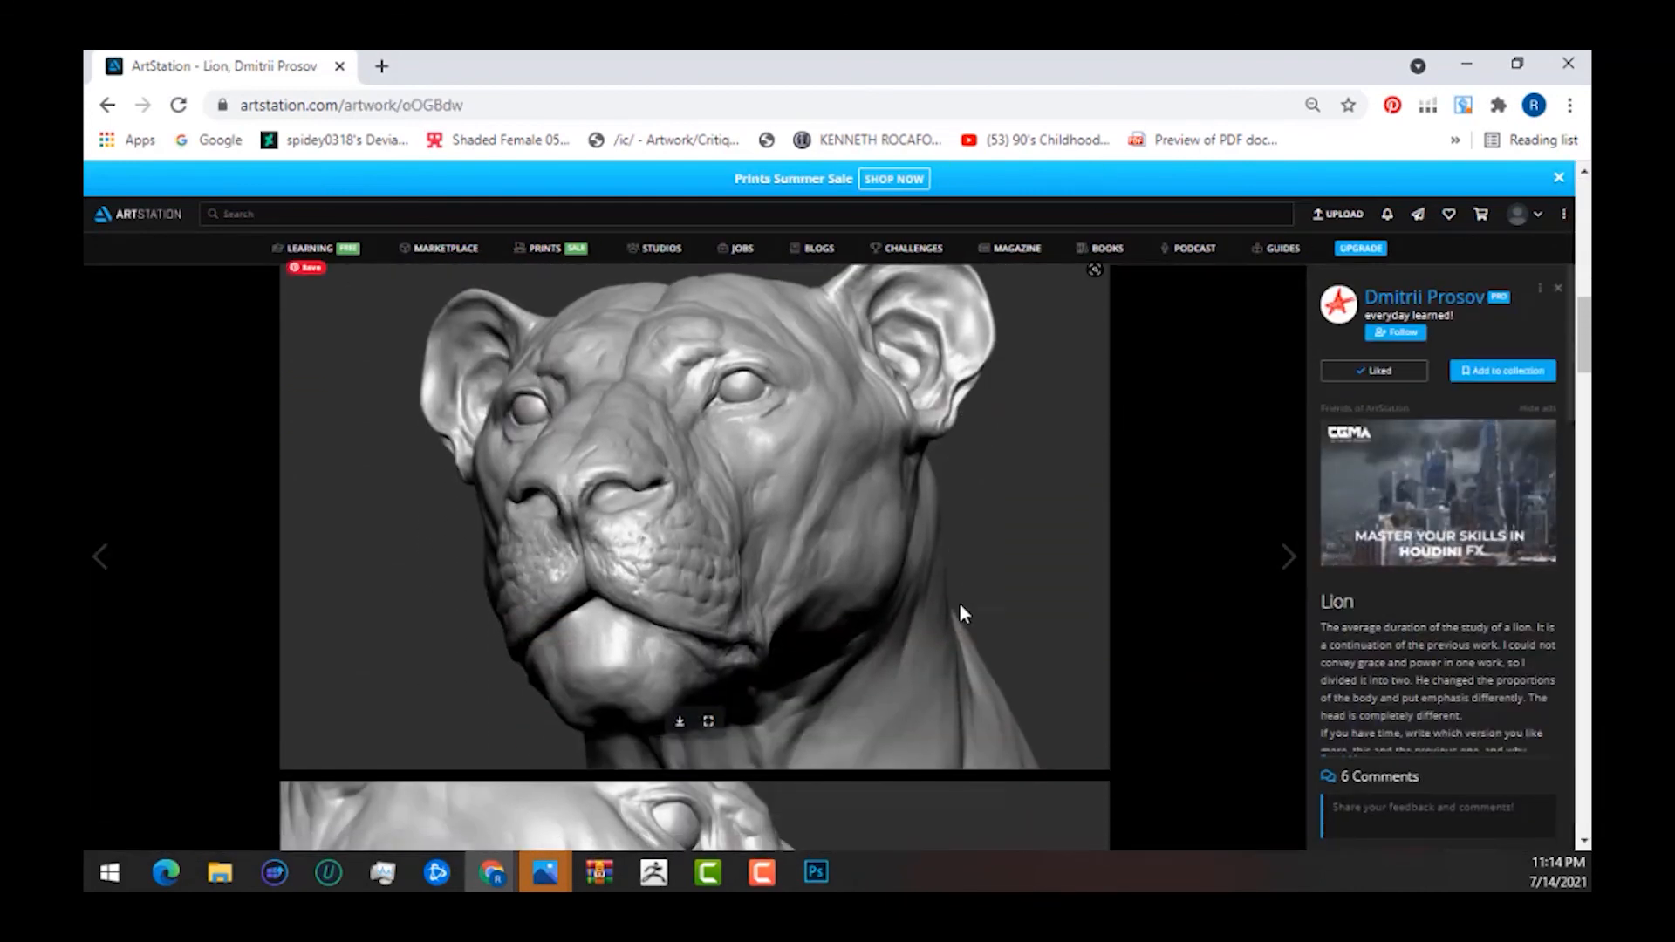
scroll(960, 642, "down", 10)
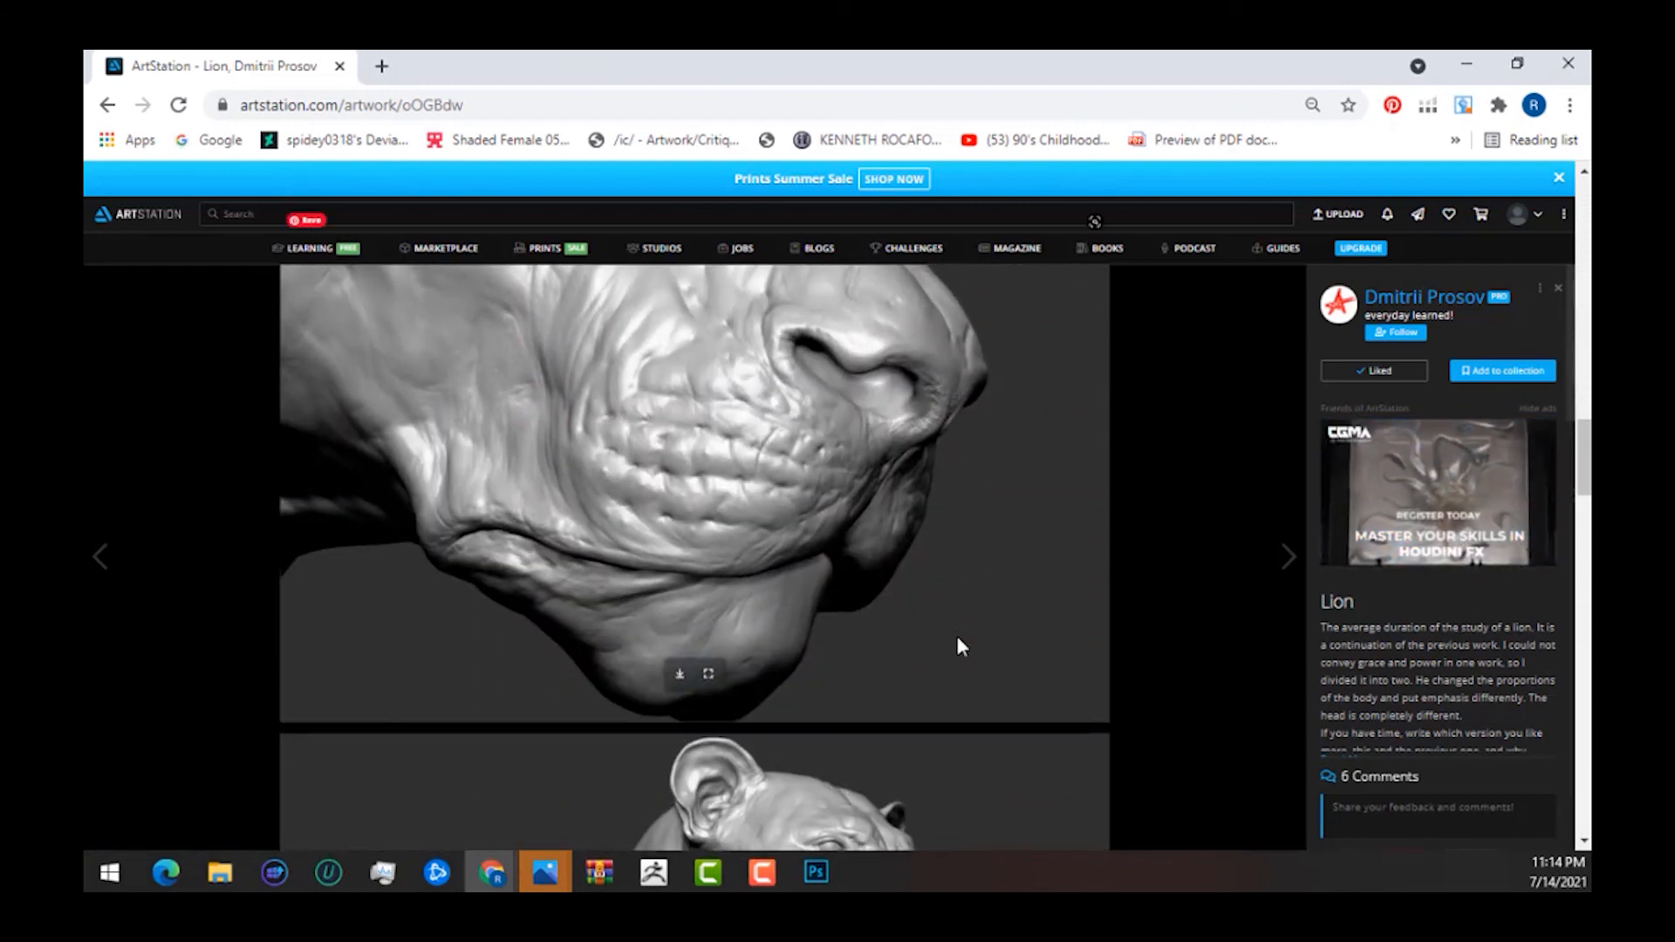
scroll(955, 644, "down", 4)
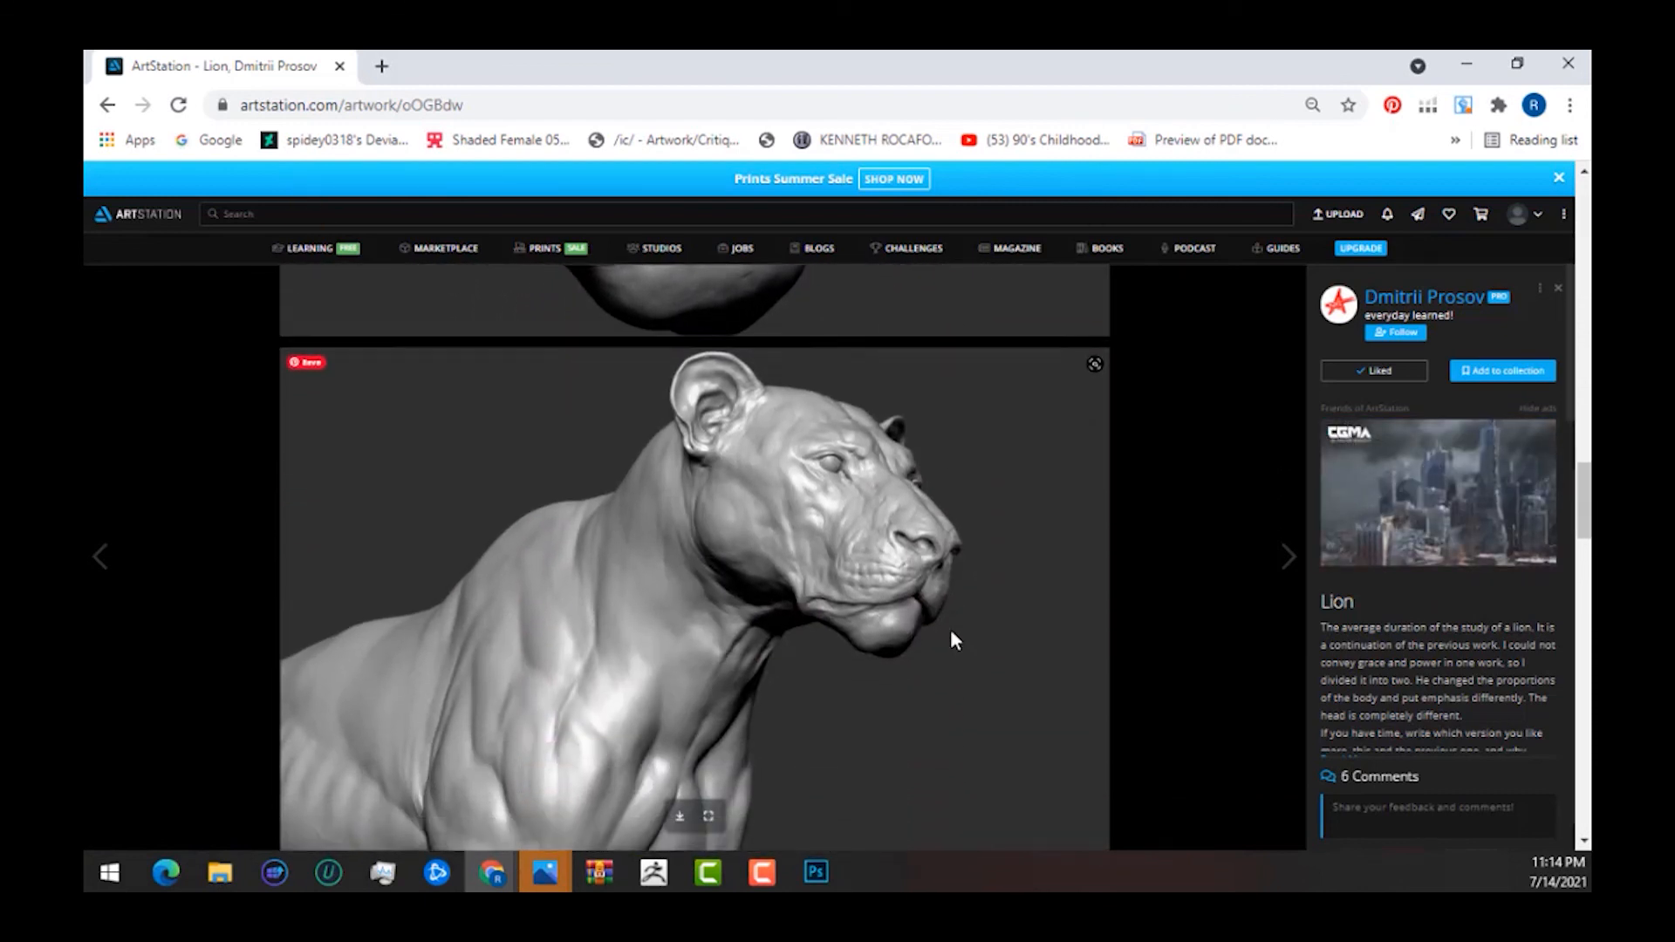
scroll(935, 641, "down", 8)
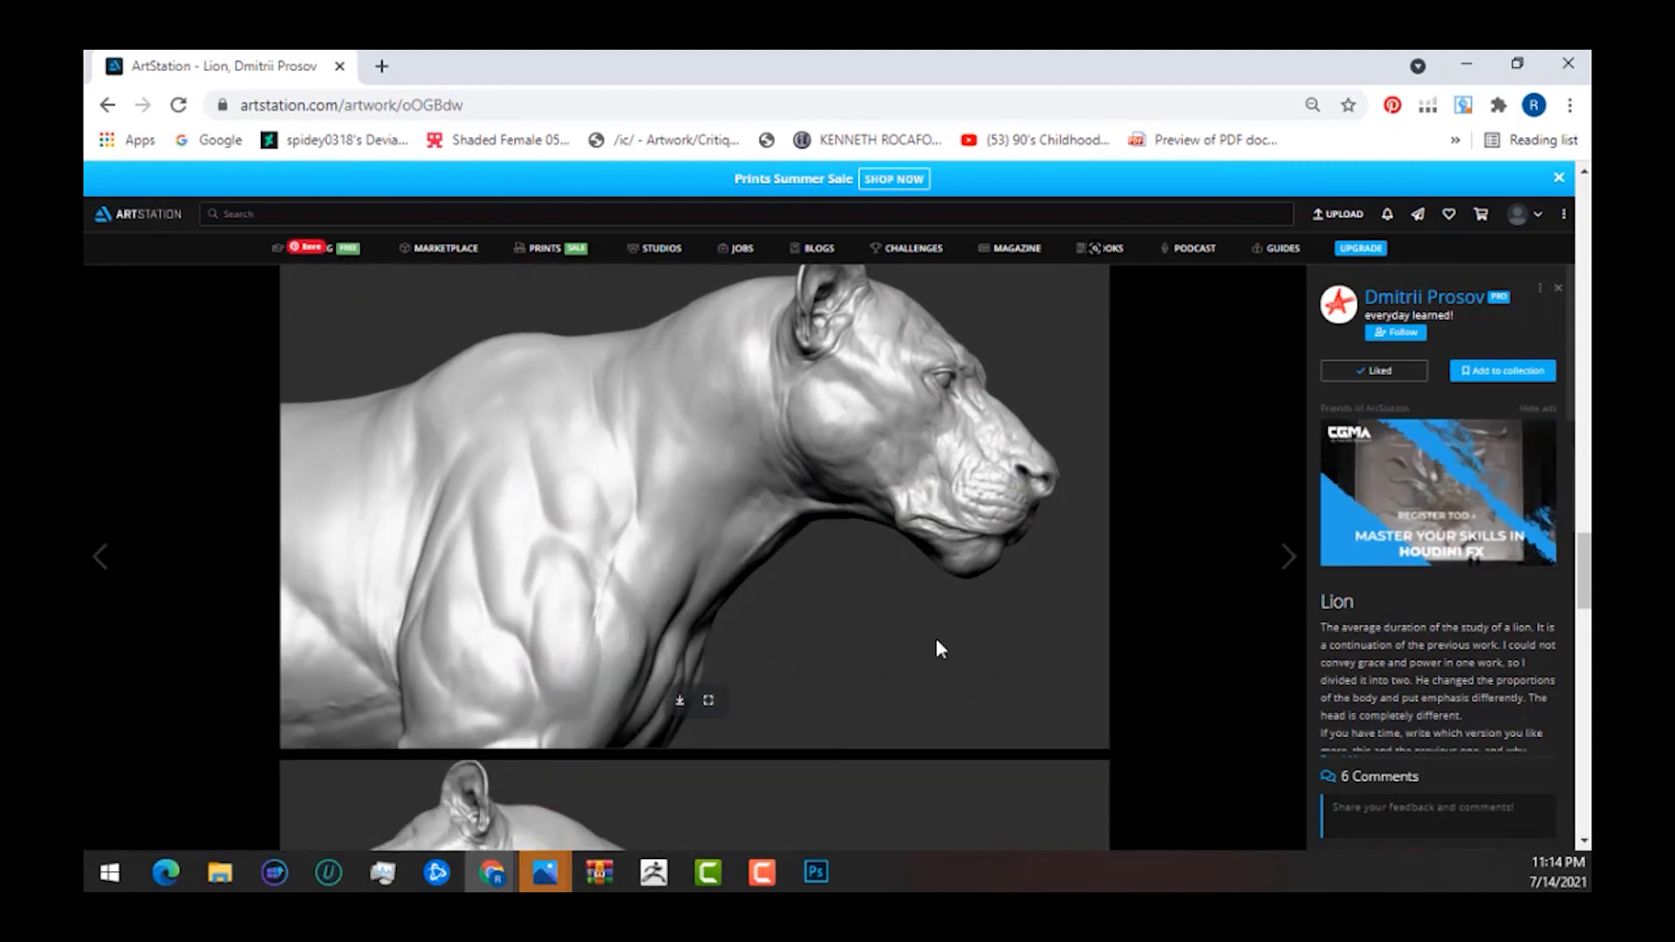
Examine the Lion sculpt's body renders, including the shoulder and ribcage, full side profile and three-quarter rear view.
scroll(851, 665, "down", 4)
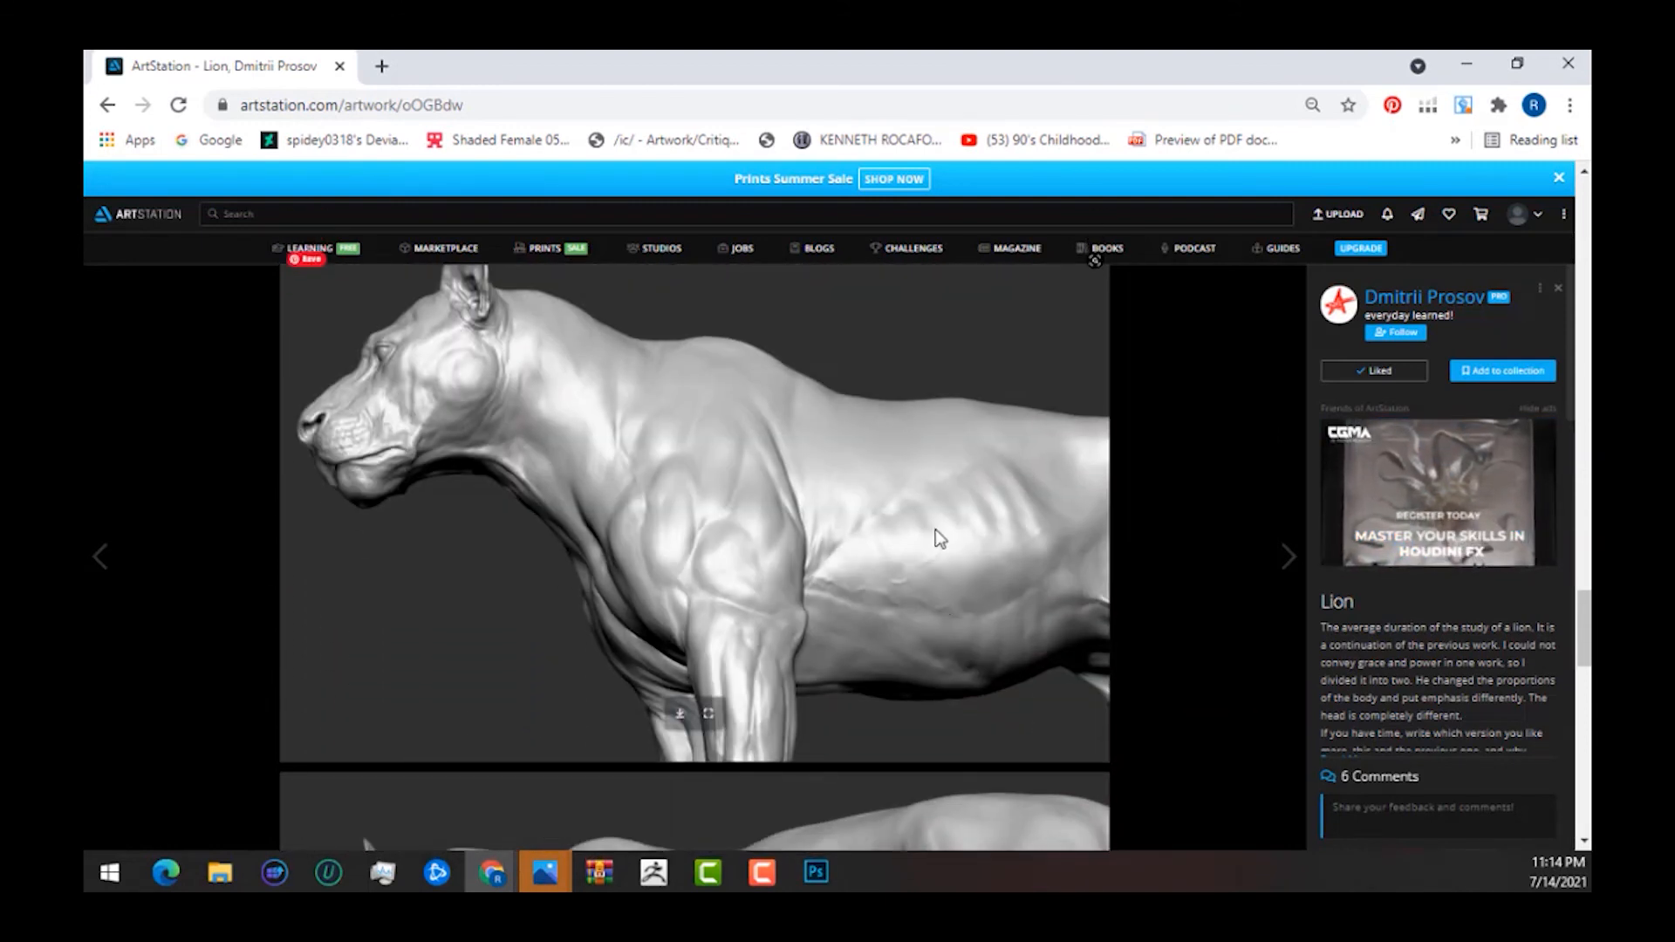
scroll(641, 516, "down", 5)
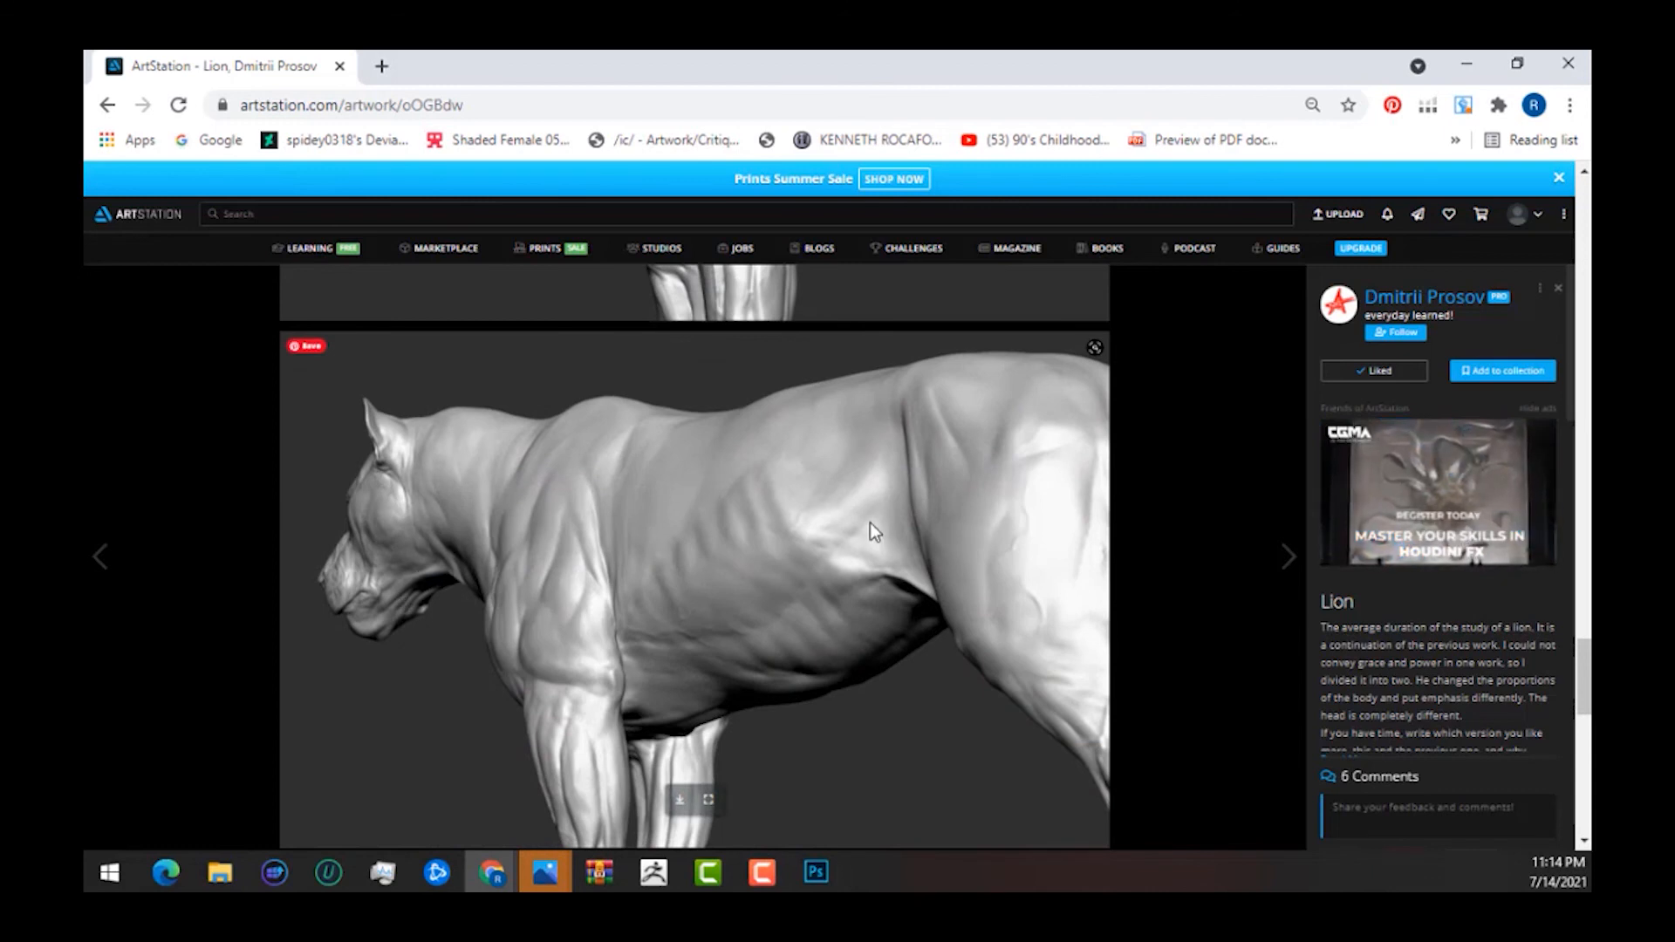
scroll(877, 532, "down", 5)
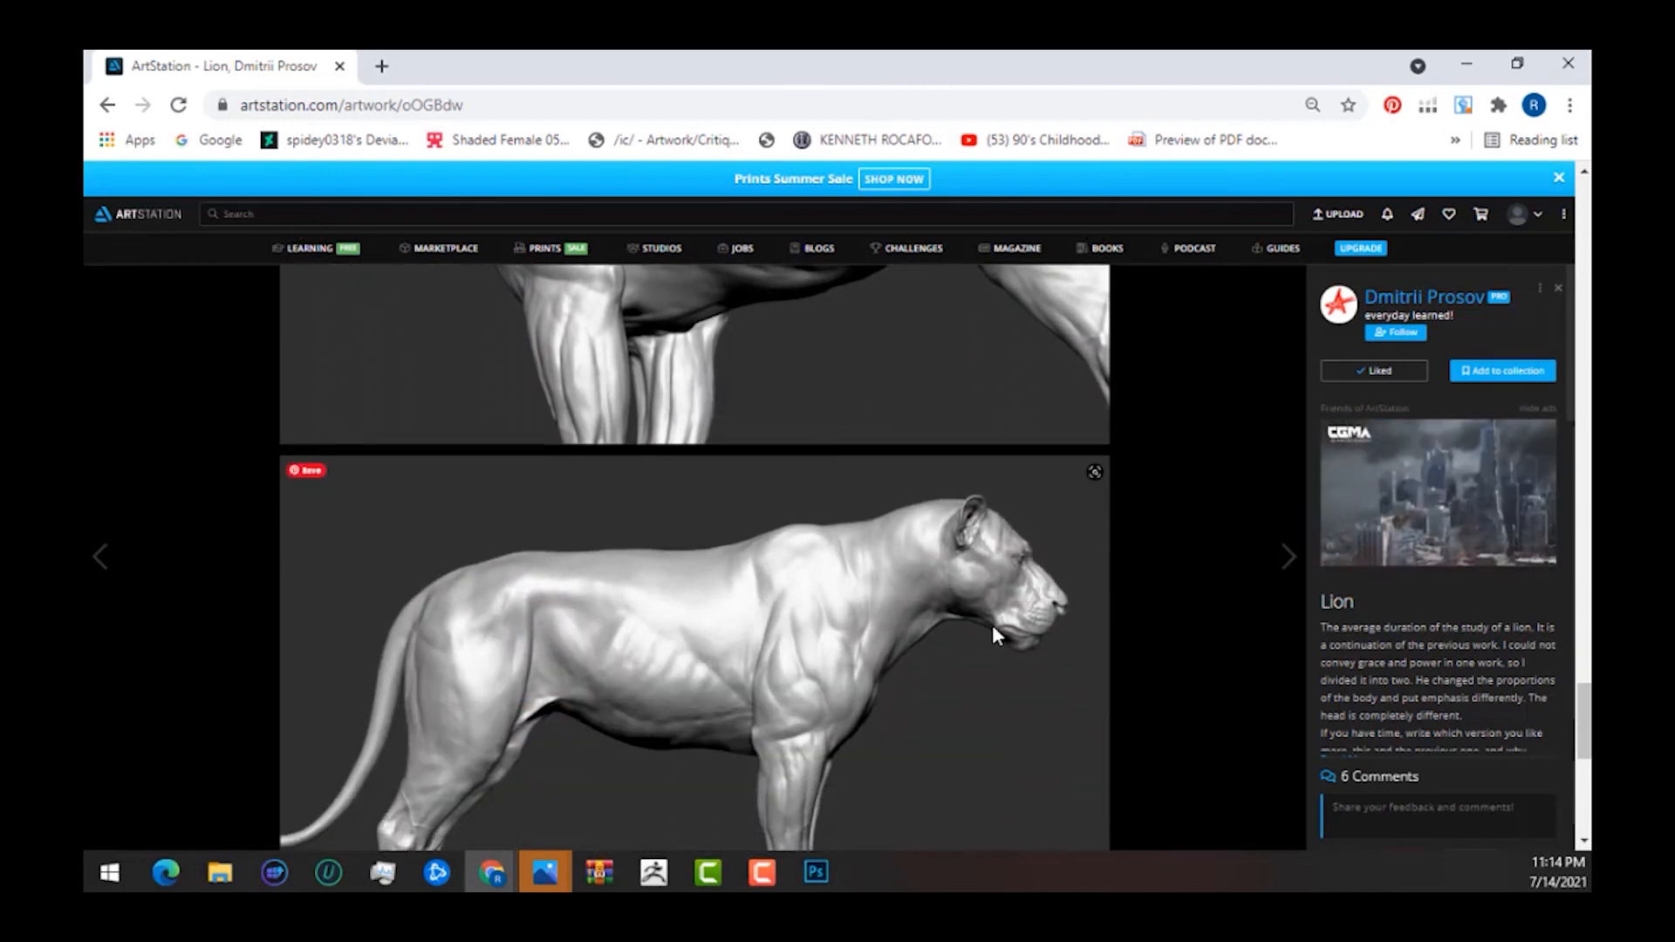
scroll(883, 617, "down", 2)
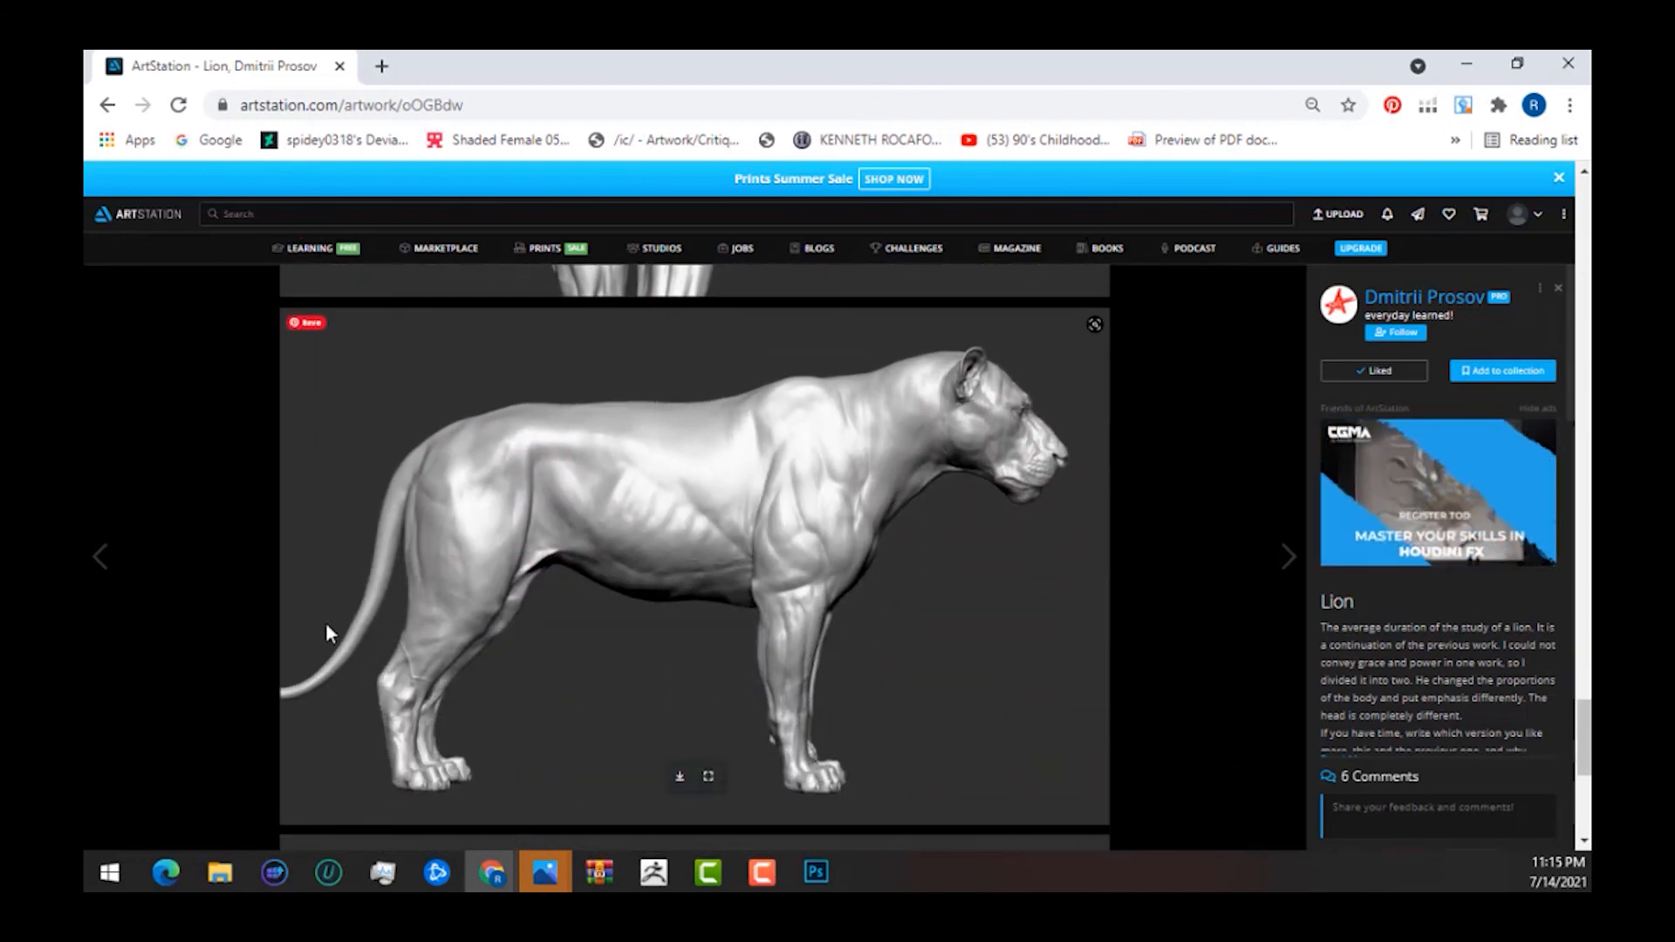
scroll(911, 524, "down", 1)
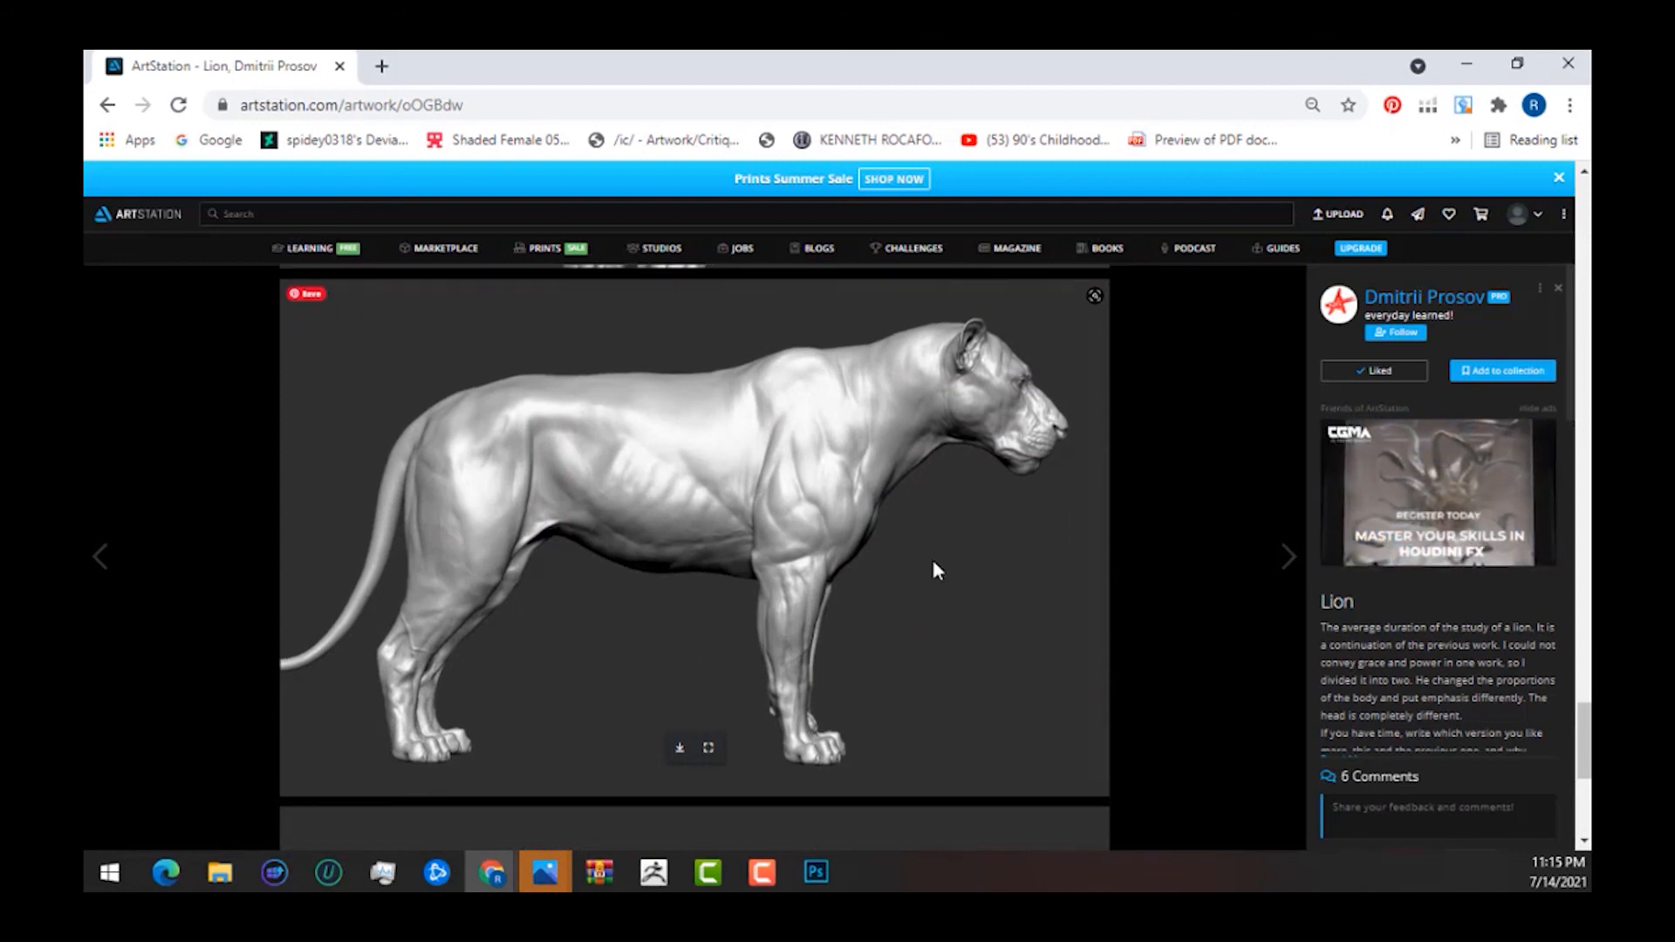
scroll(947, 524, "down", 5)
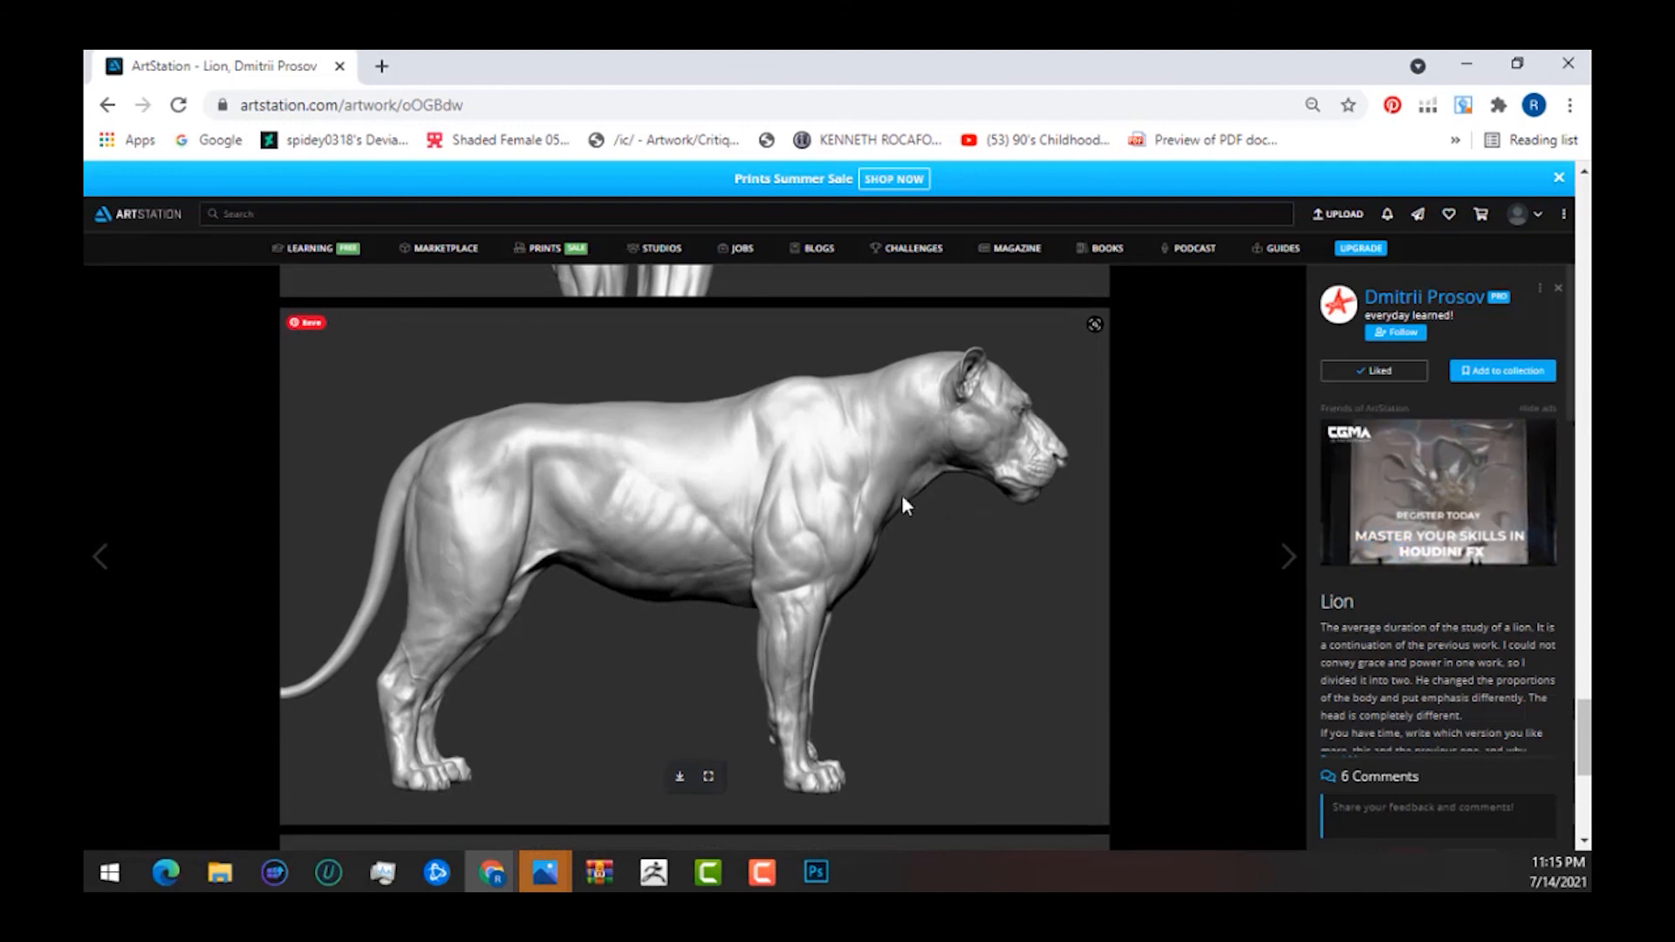
scroll(993, 563, "down", 1)
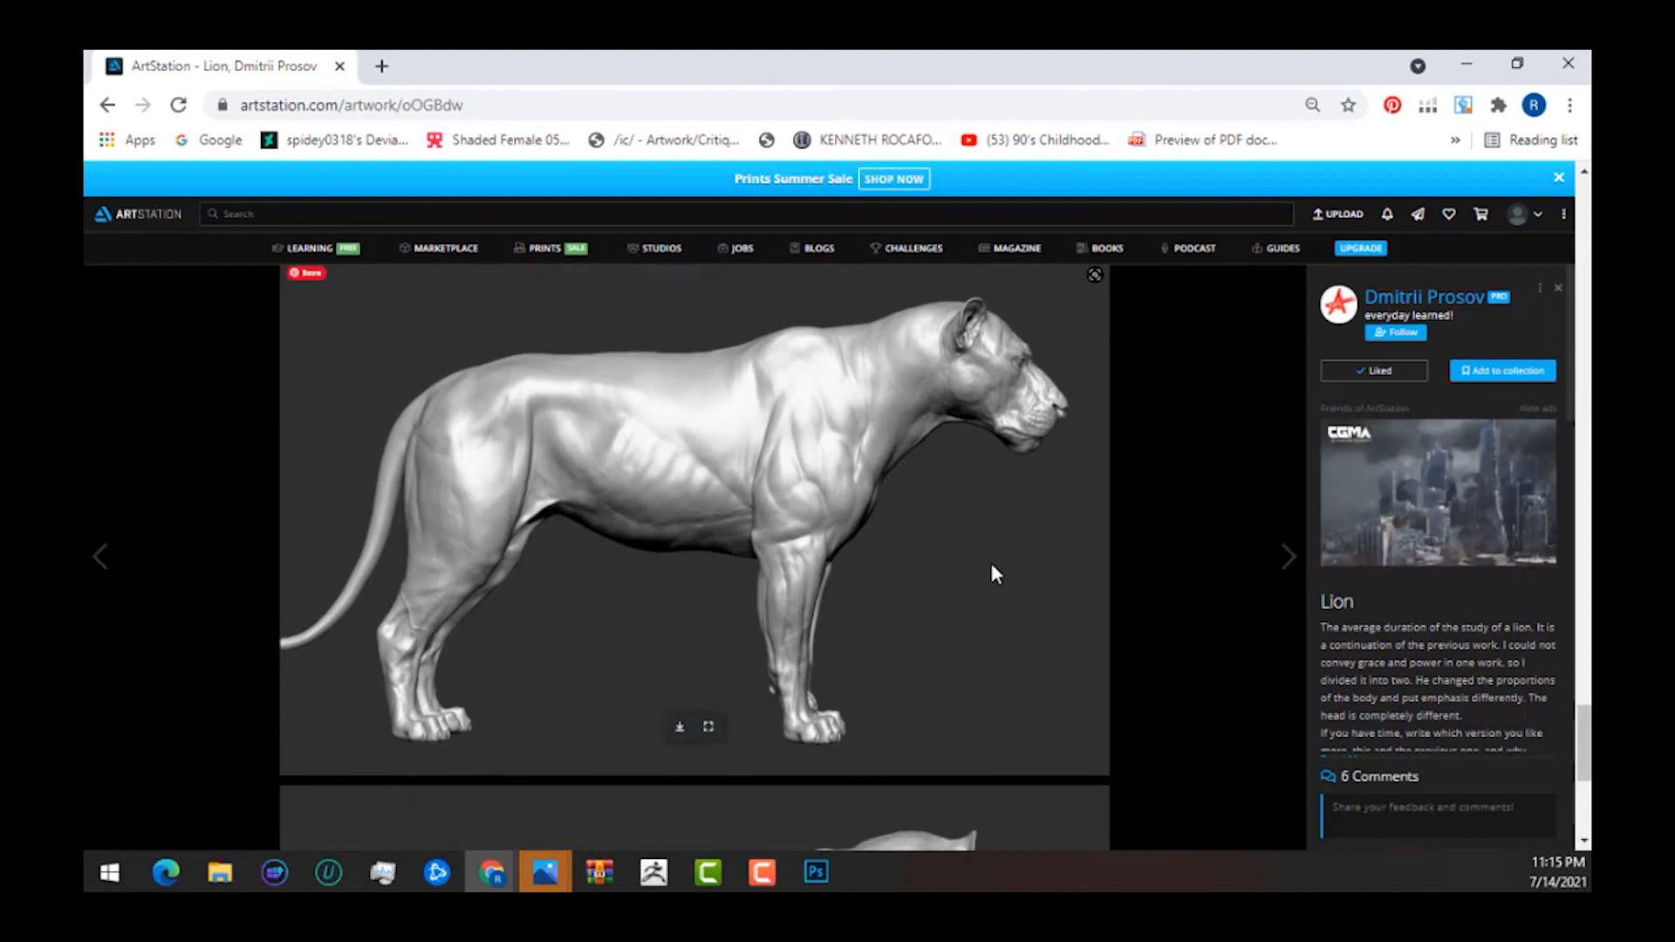
scroll(992, 565, "down", 4)
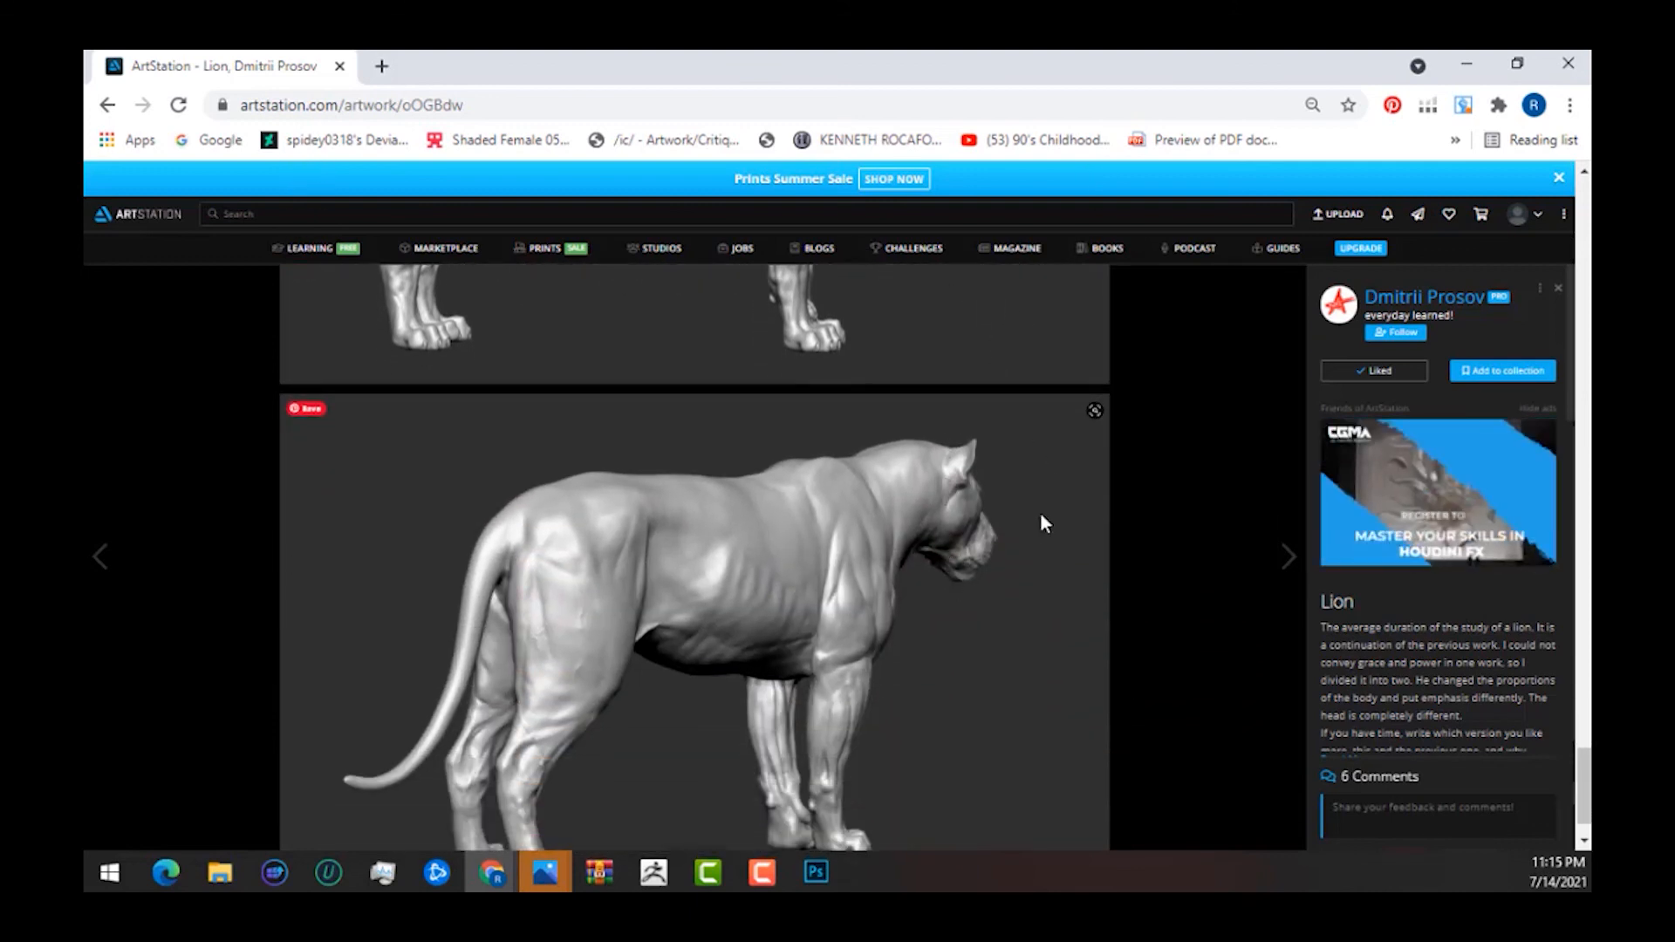
scroll(1045, 522, "down", 1)
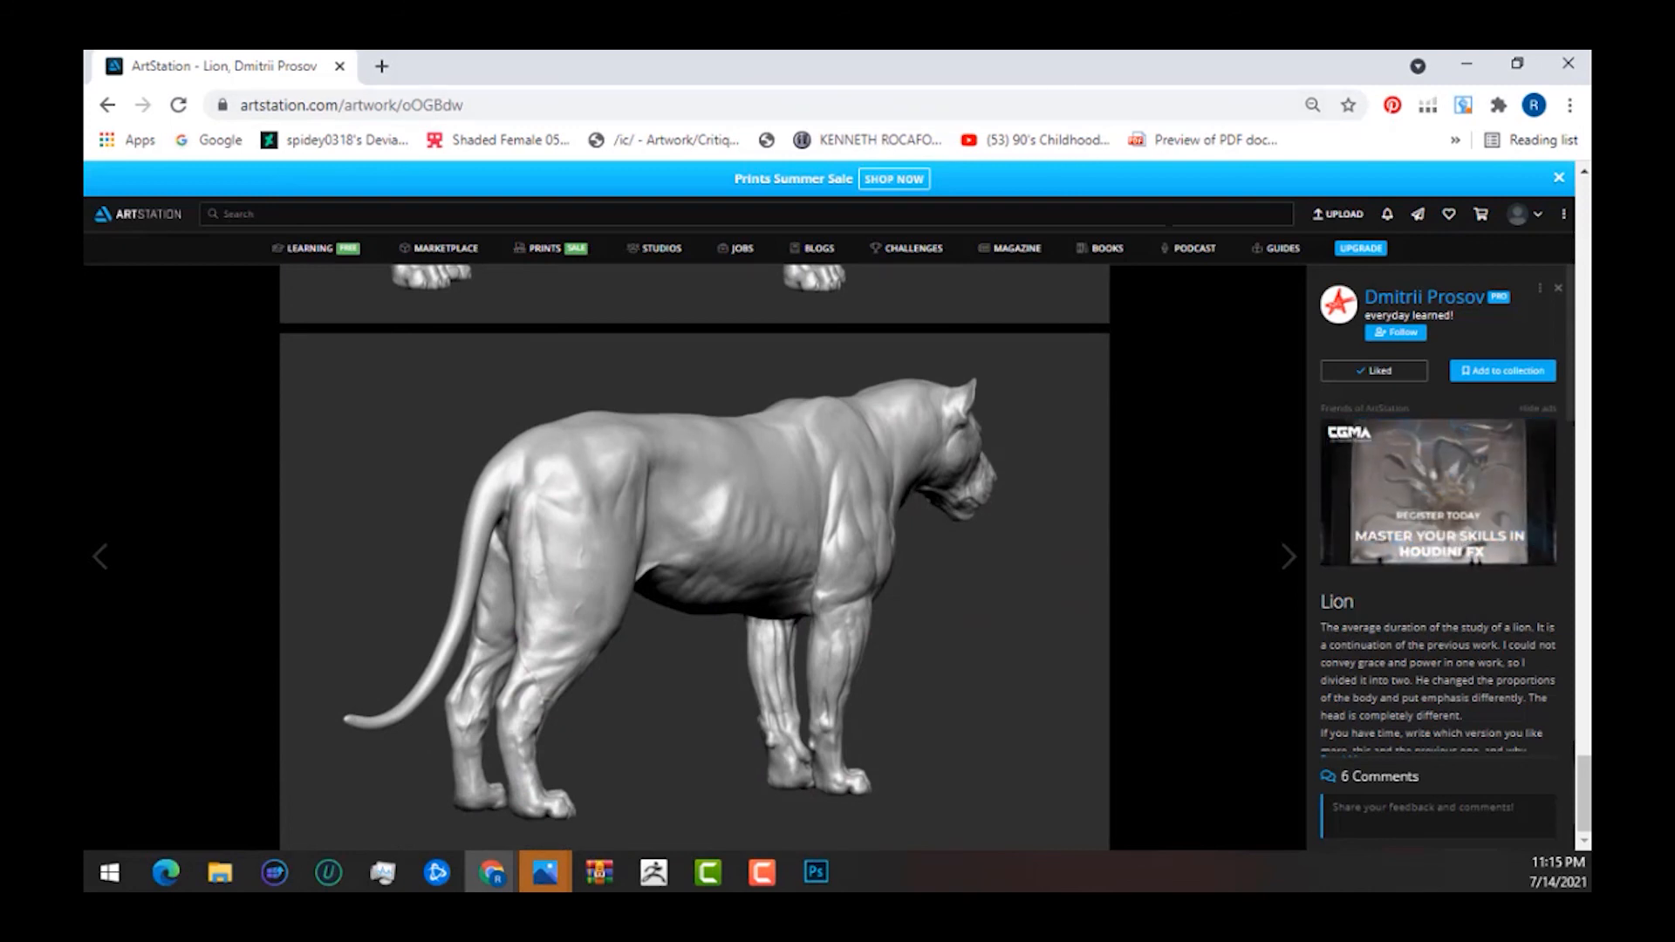
key("F10")
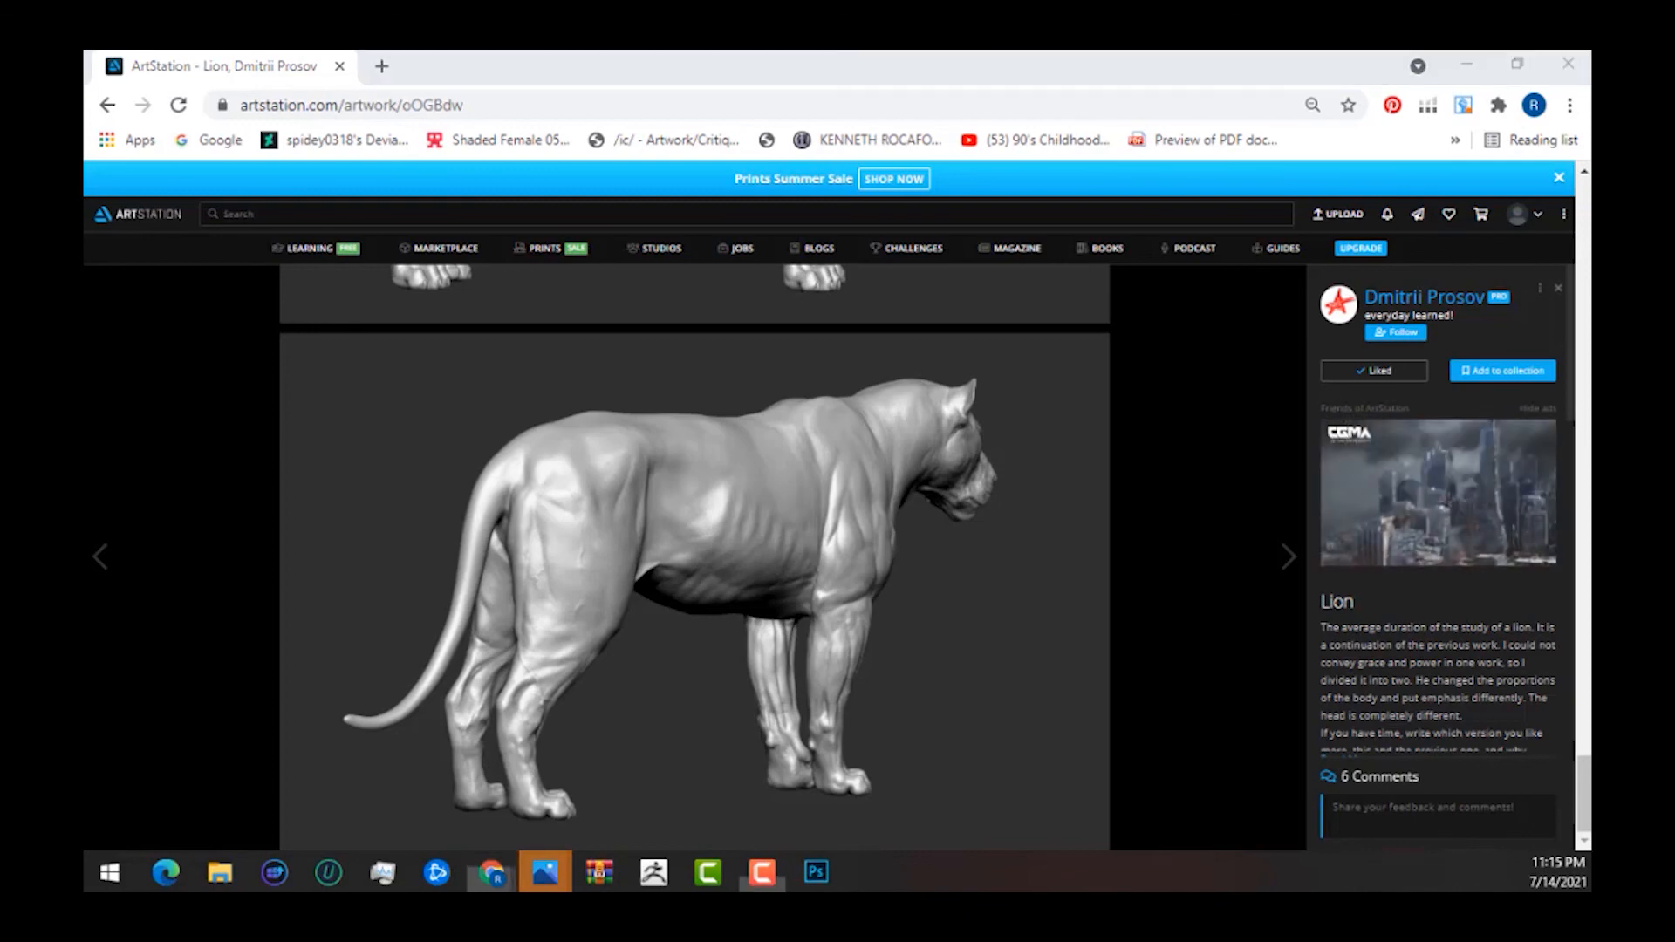